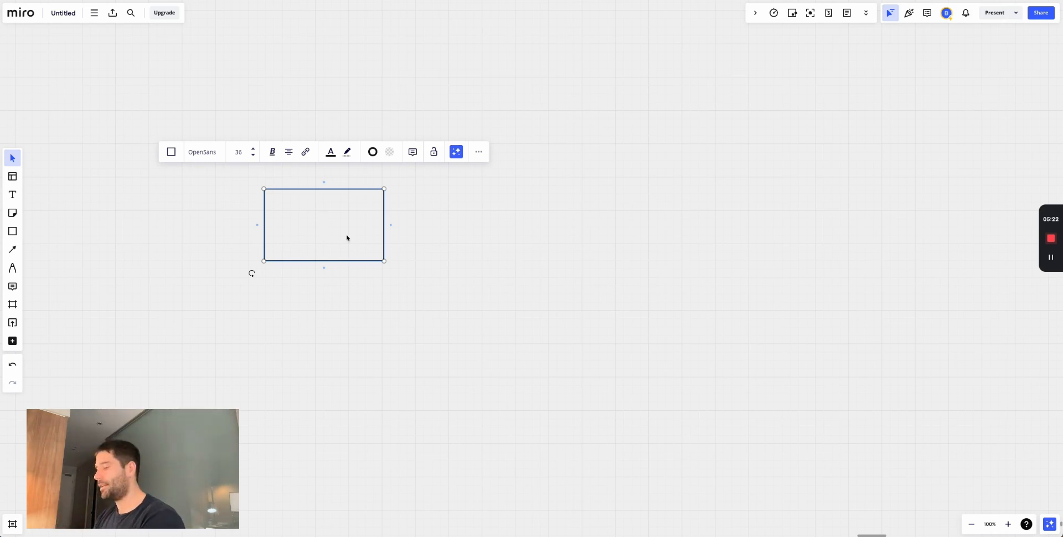
- Label the first box 'Zendesk: New ticket'
type("Zendesk: New ticket")
left_click(392, 183)
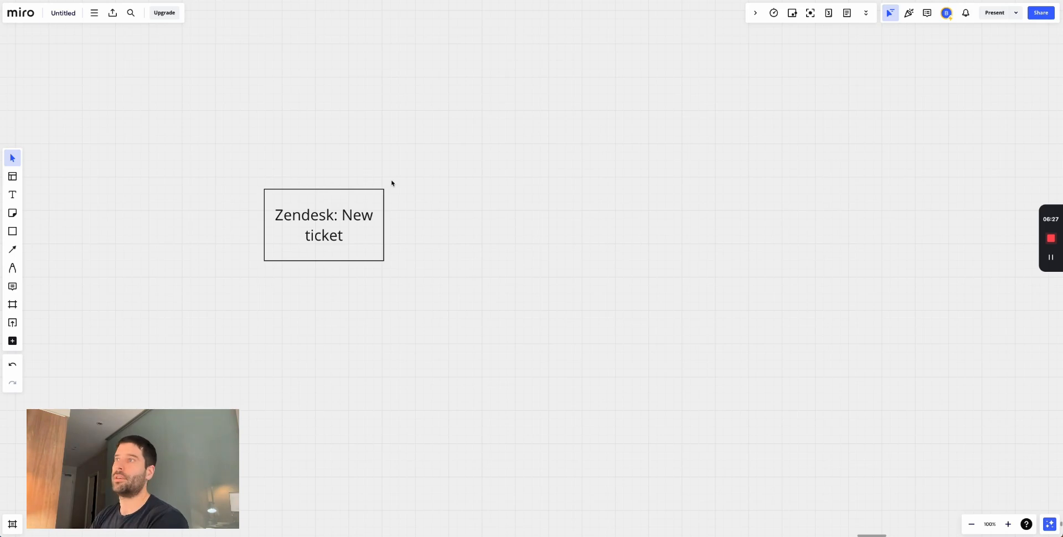
left_click_drag(408, 174, 264, 304)
left_click(406, 306)
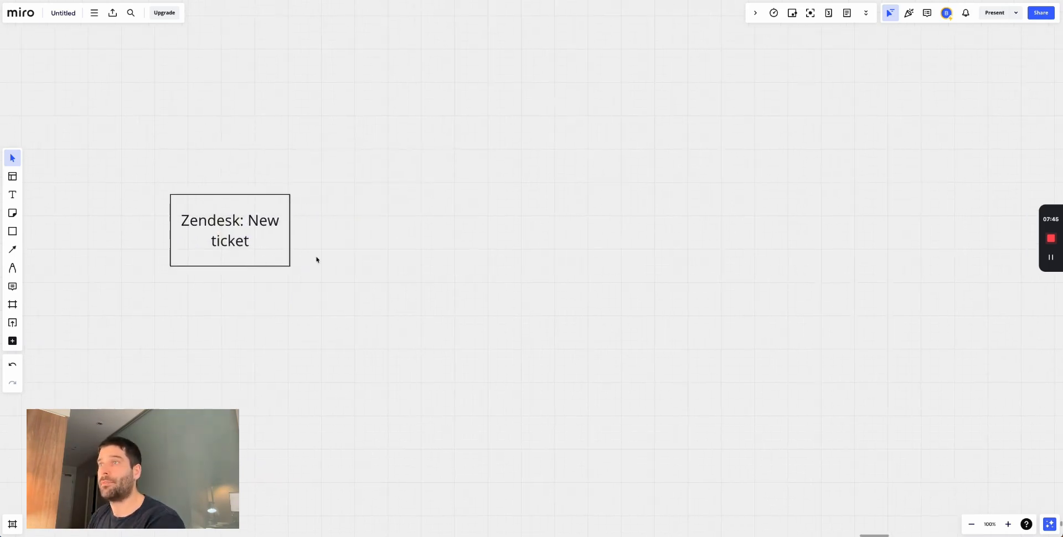
left_click(282, 237)
- Add a connected 'Send to Voiceflow' box to its right, correcting the spelling
left_click(297, 231)
double_click(394, 232)
type("Send to Voicefow")
left_click(443, 294)
double_click(404, 249)
type("l")
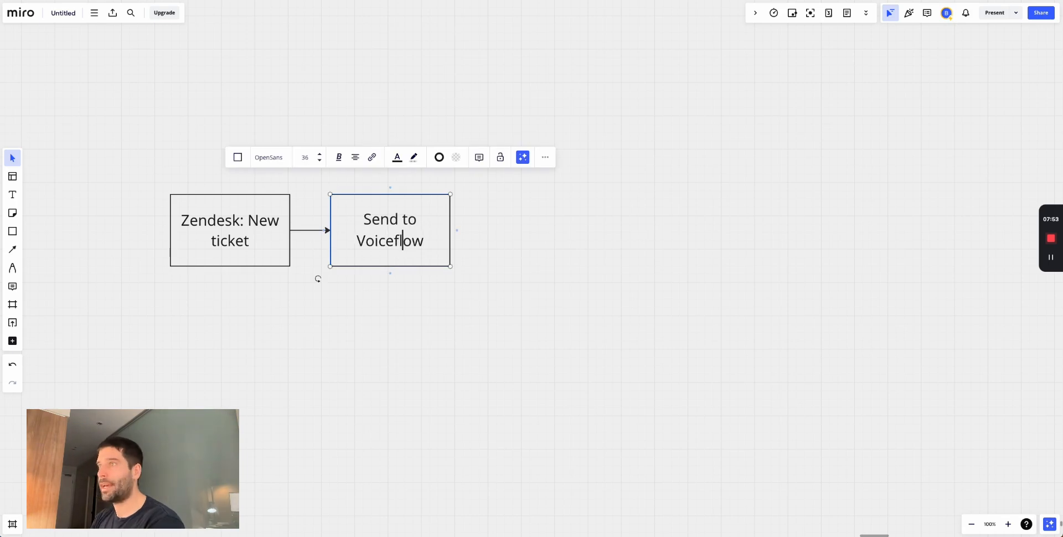
left_click(477, 280)
- Add an empty connected box below Send to Voiceflow
left_click(364, 241)
left_click(390, 274)
left_click(392, 333)
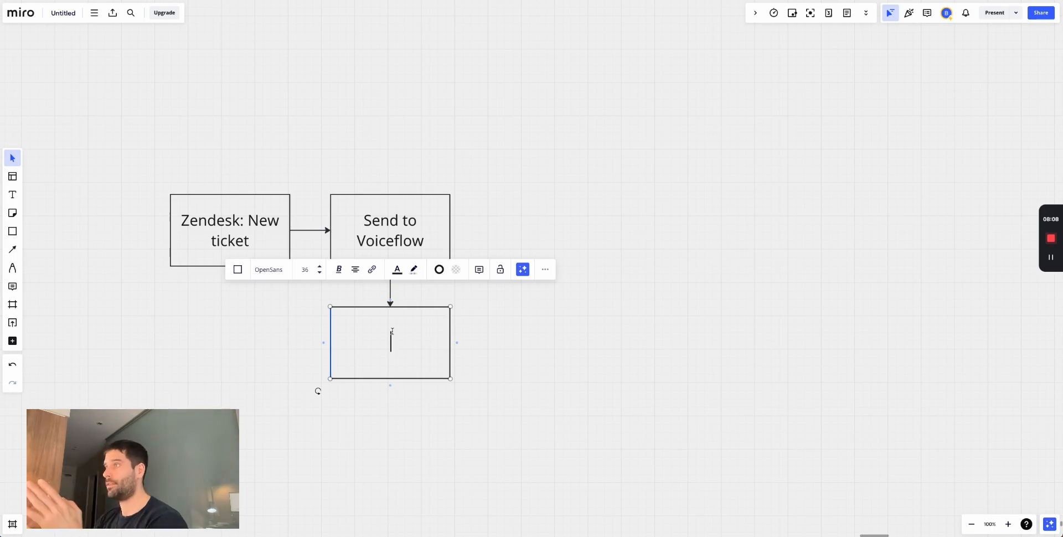
key("ctrl+Tab")
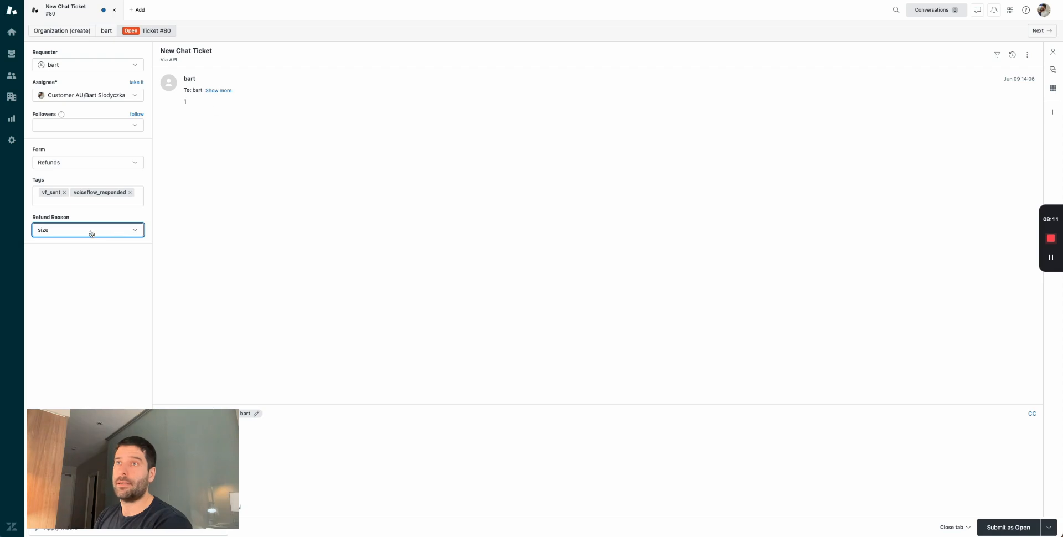
left_click(90, 164)
left_click(77, 178)
left_click(77, 165)
left_click(68, 201)
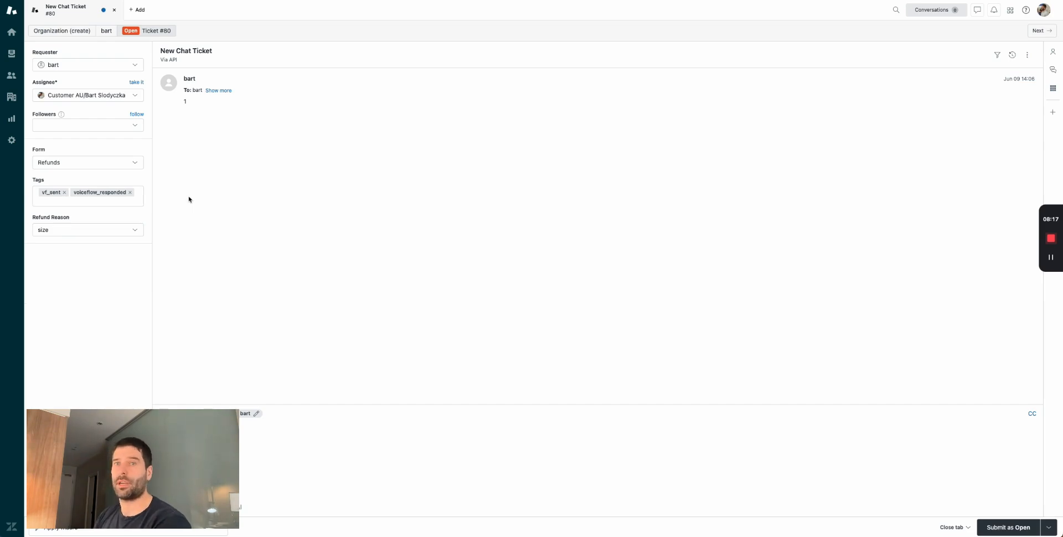
left_click(89, 162)
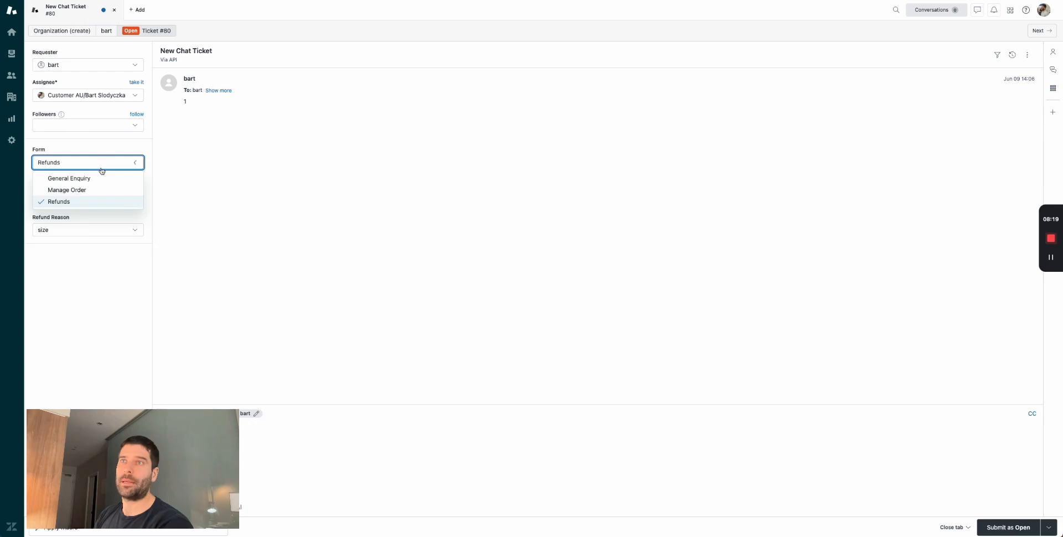
left_click(101, 178)
left_click(111, 163)
left_click(99, 199)
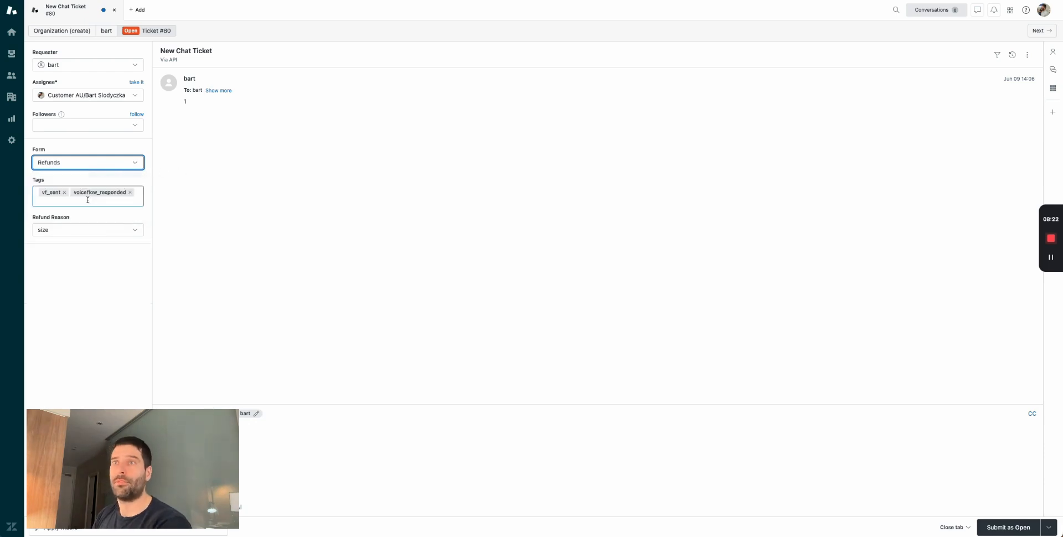
left_click(123, 166)
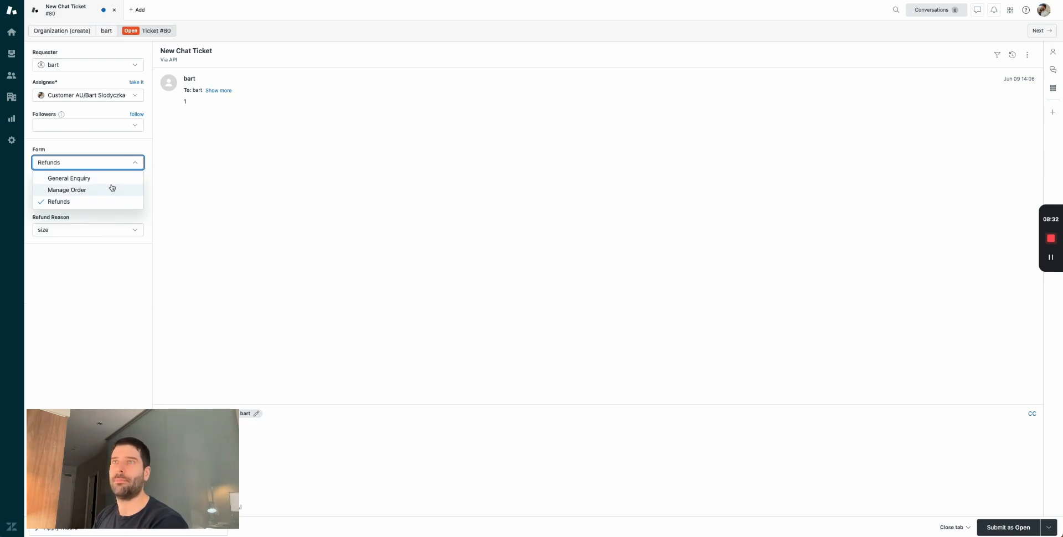
key("Escape")
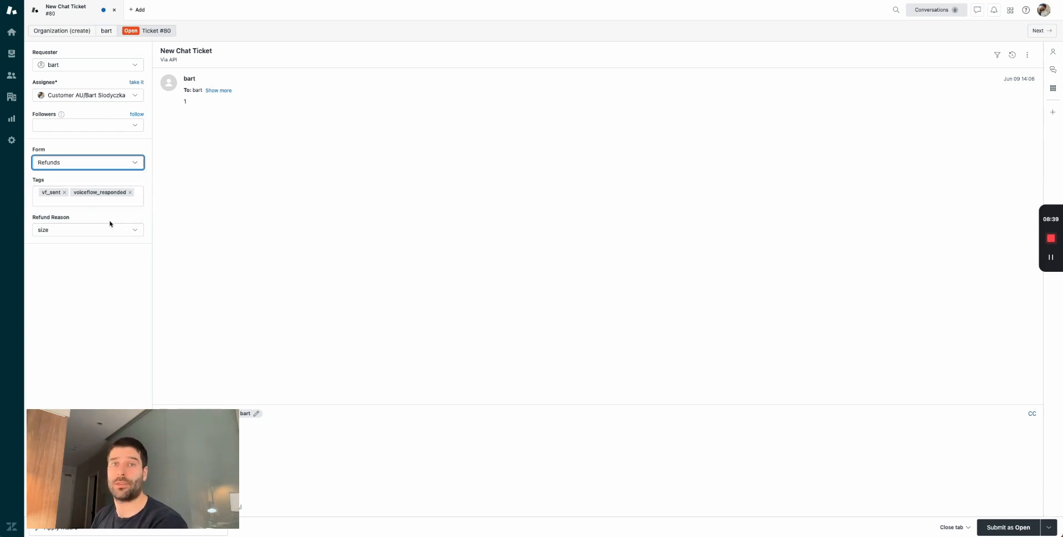
key("super+Tab")
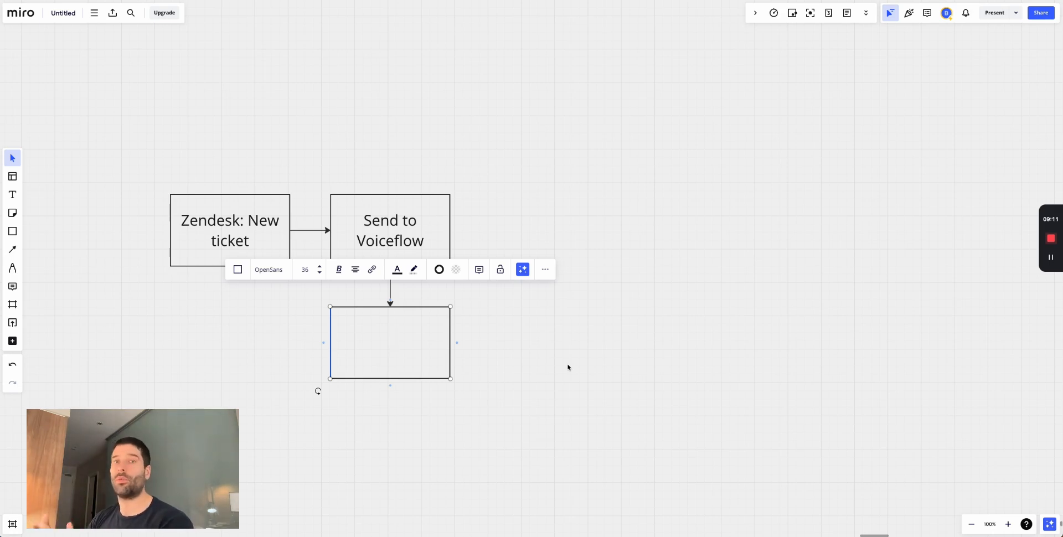
- Fill the empty bottom box with 'Use AI to classify the intent'
left_click(349, 393)
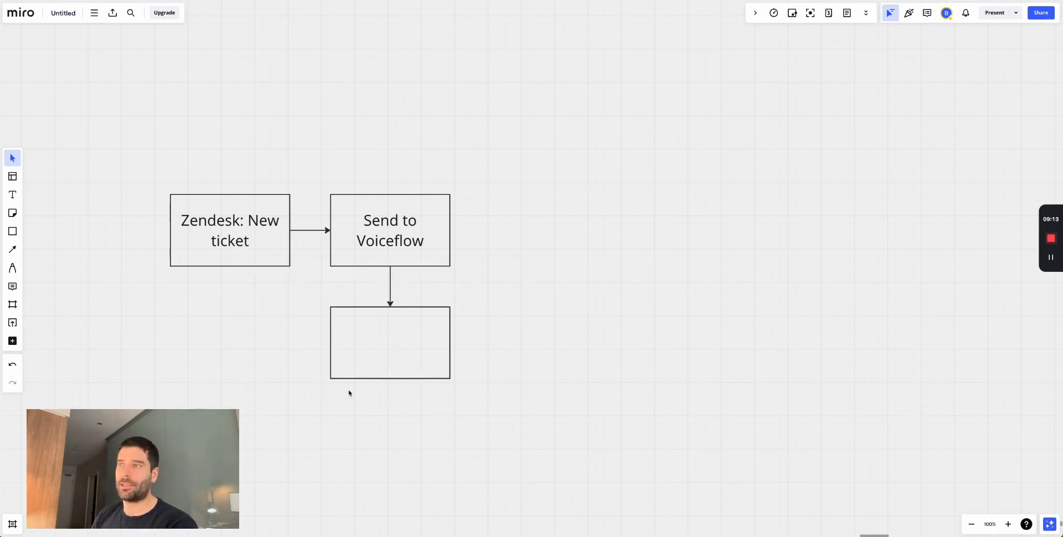
left_click(384, 345)
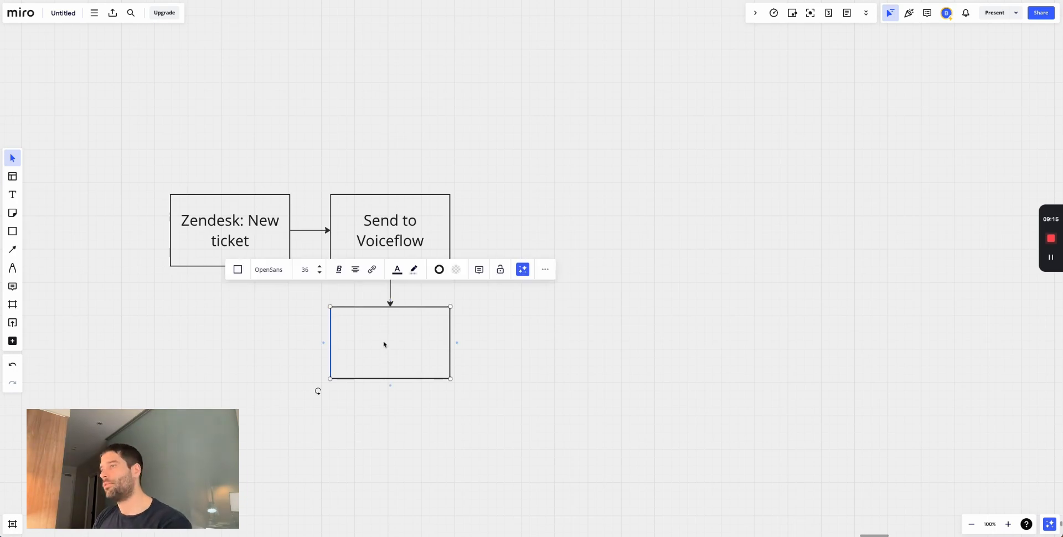
left_click(399, 342)
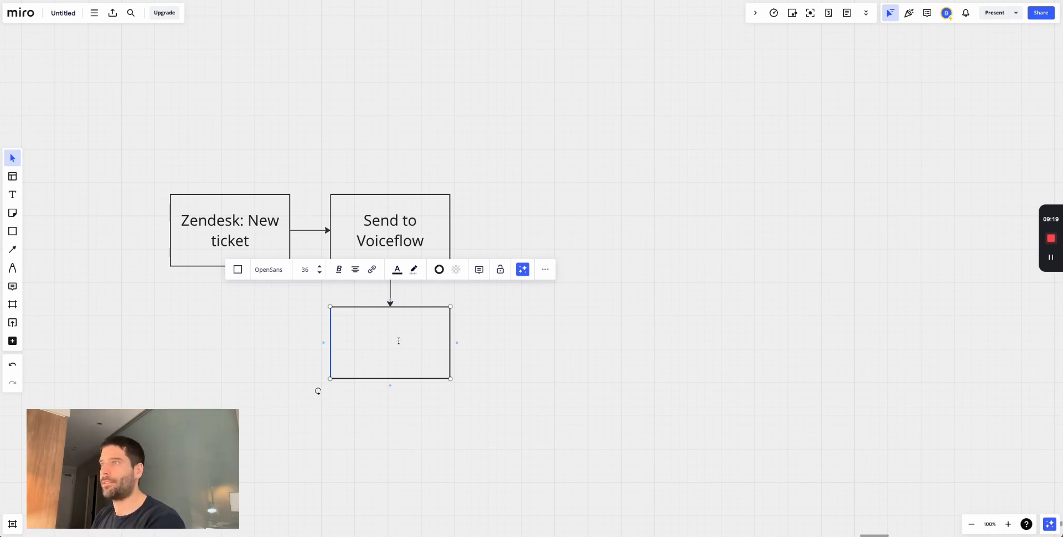
left_click(506, 346)
scroll(509, 347, "down", 2)
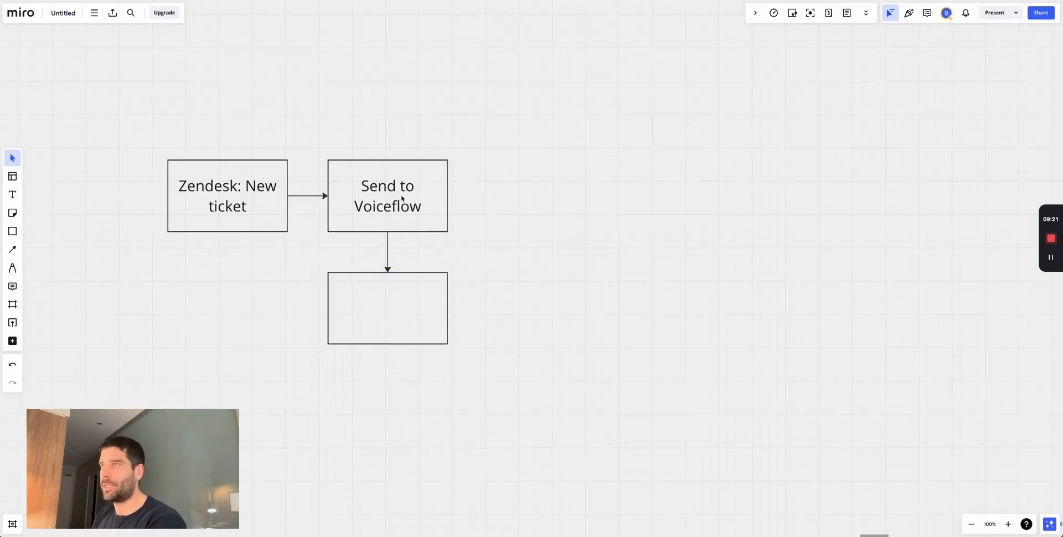
double_click(384, 296)
type("Use AI to classify the intent")
left_click(517, 365)
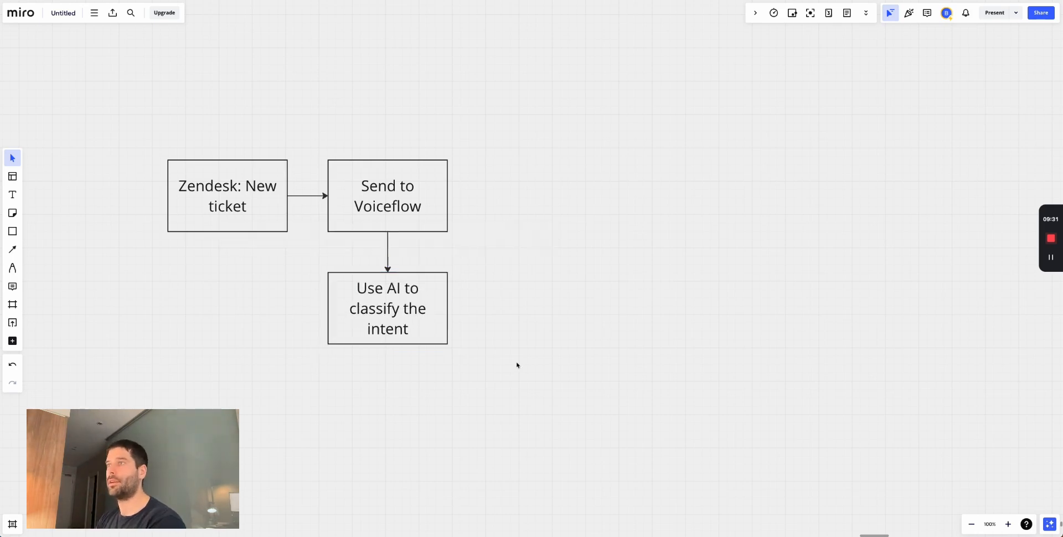
- Add a connected 'Send back to Zendesk' box to its right, then bring up Zendesk
left_click(437, 307)
left_click(456, 309)
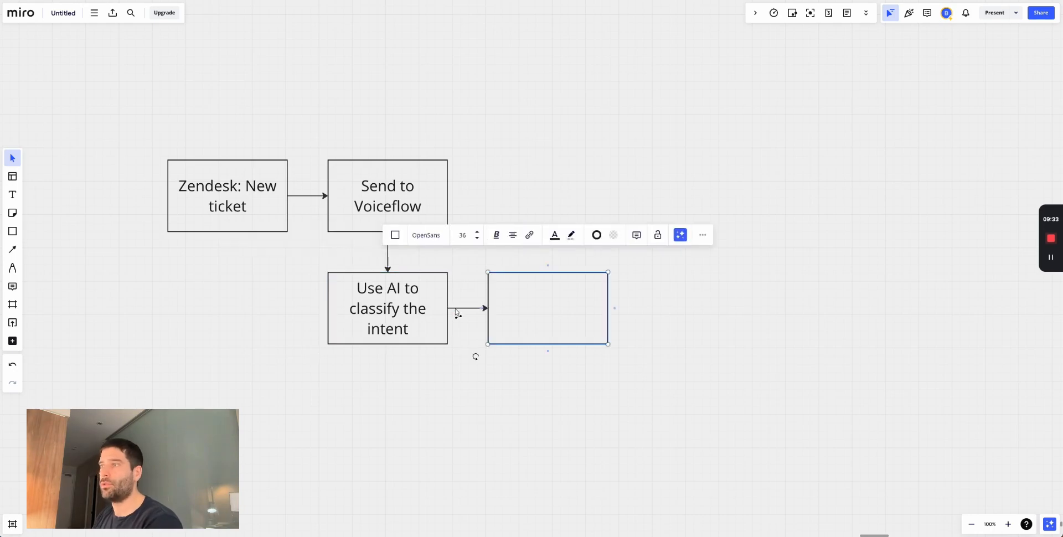
double_click(517, 313)
type("Sen")
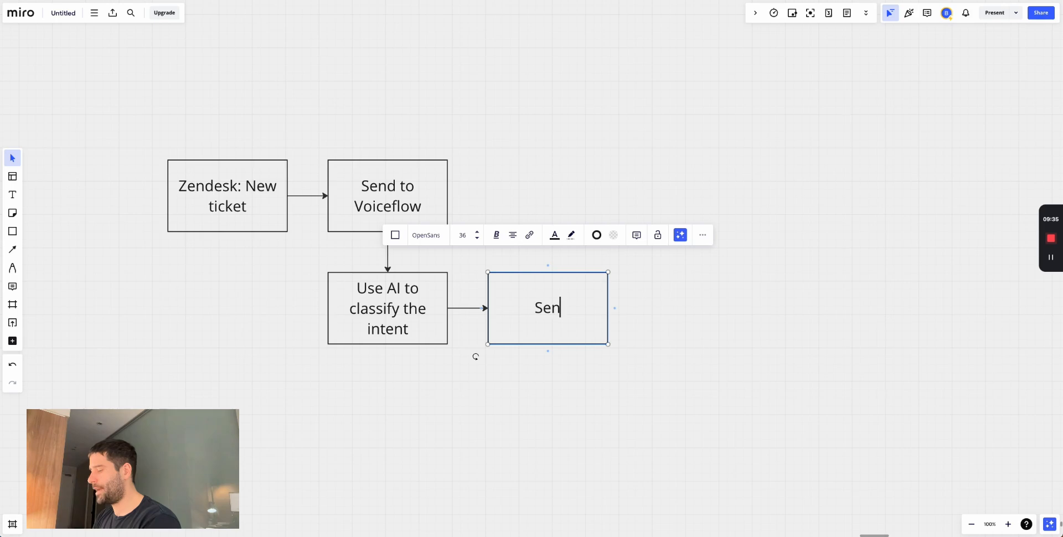
type("d back to Zendesk")
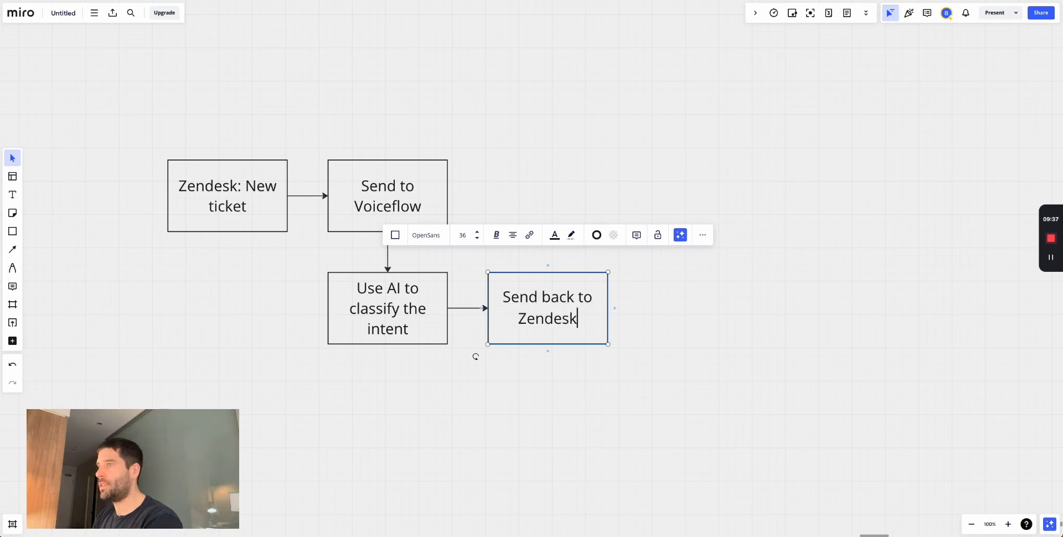
left_click(572, 381)
key("super+Tab")
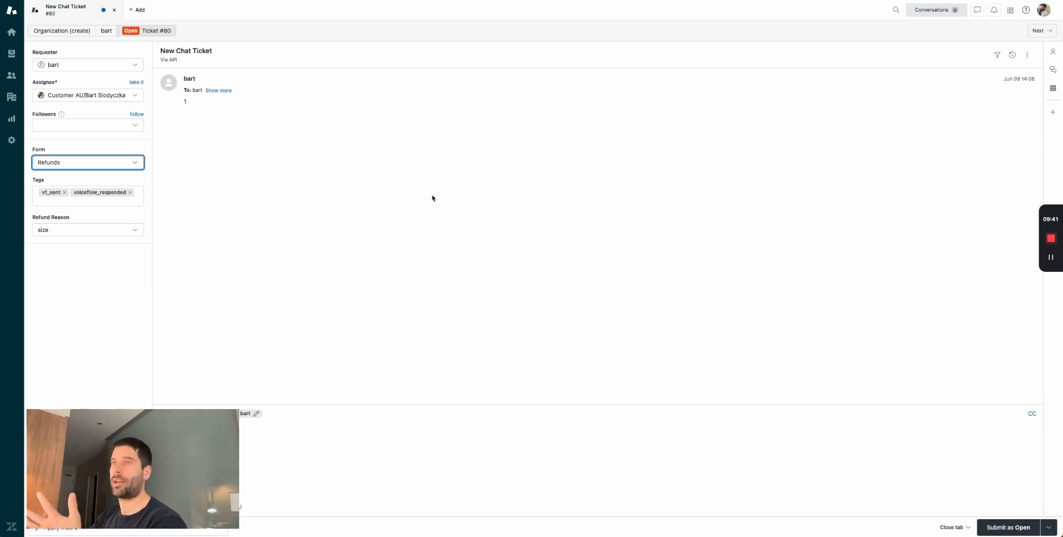
- Point out ticket #80's vf_sent and voiceflow_responded tags, then return to the Miro flowchart
left_click(80, 221)
left_click(193, 189)
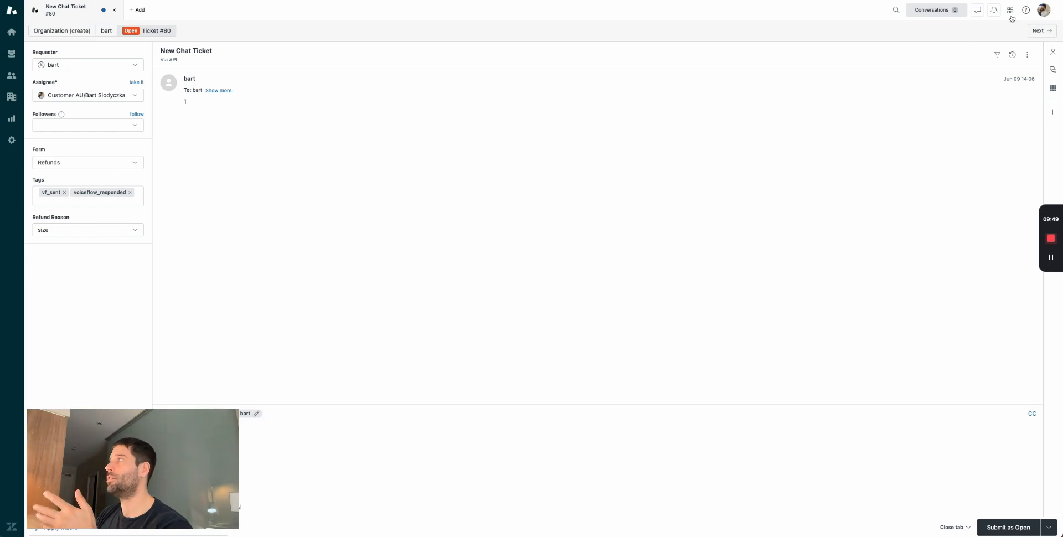
left_click(90, 199)
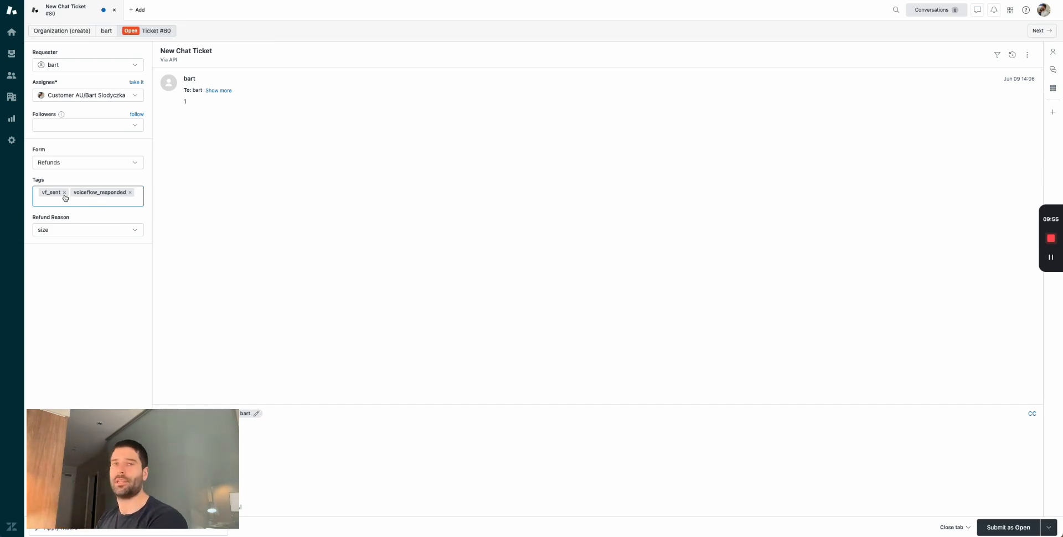
left_click(310, 59)
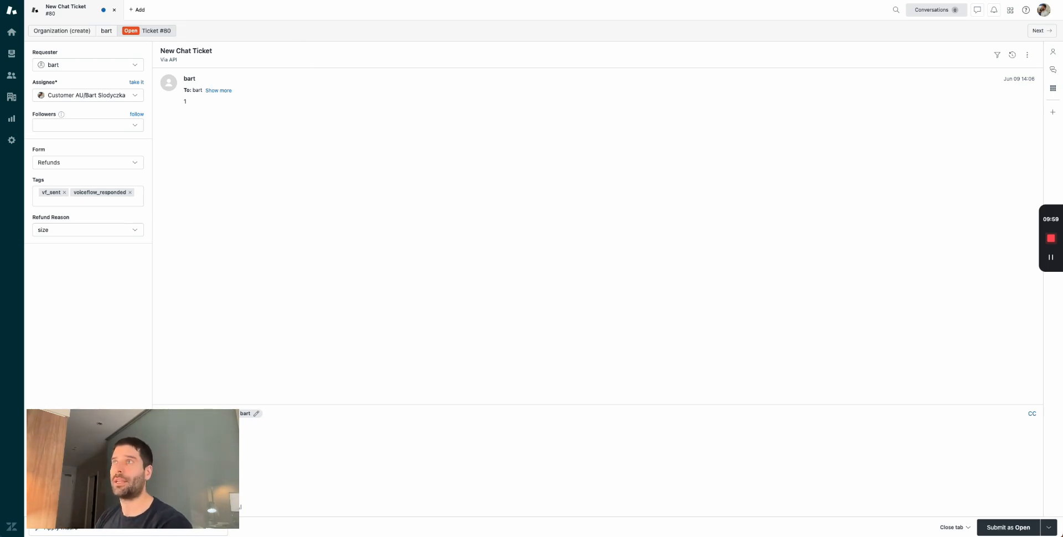
key("alt+Tab")
left_click_drag(659, 381, 166, 149)
- Add a sticky note 'Send the info from ZD to VF' on the Zendesk box's corner
left_click(681, 121)
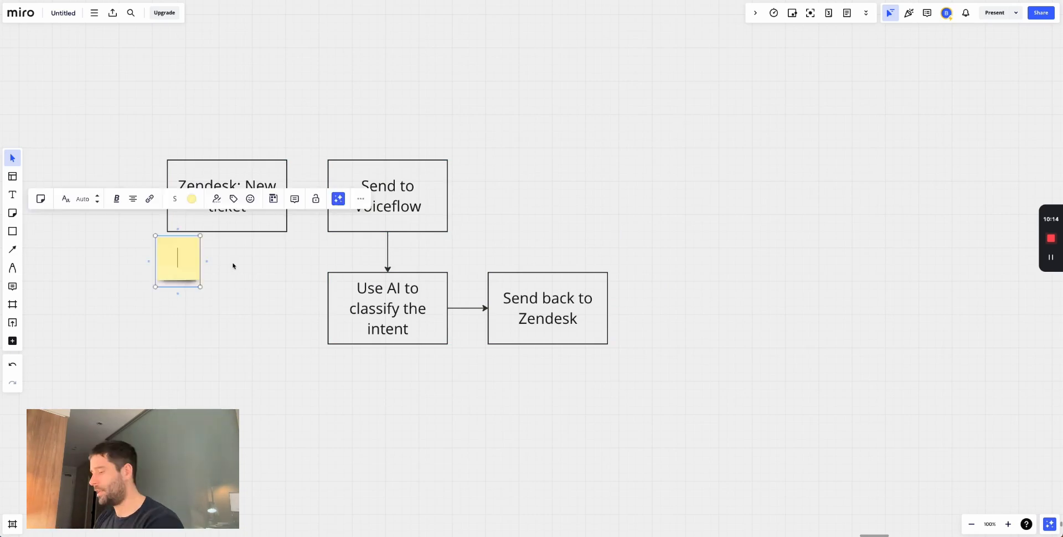
type("Send the info from")
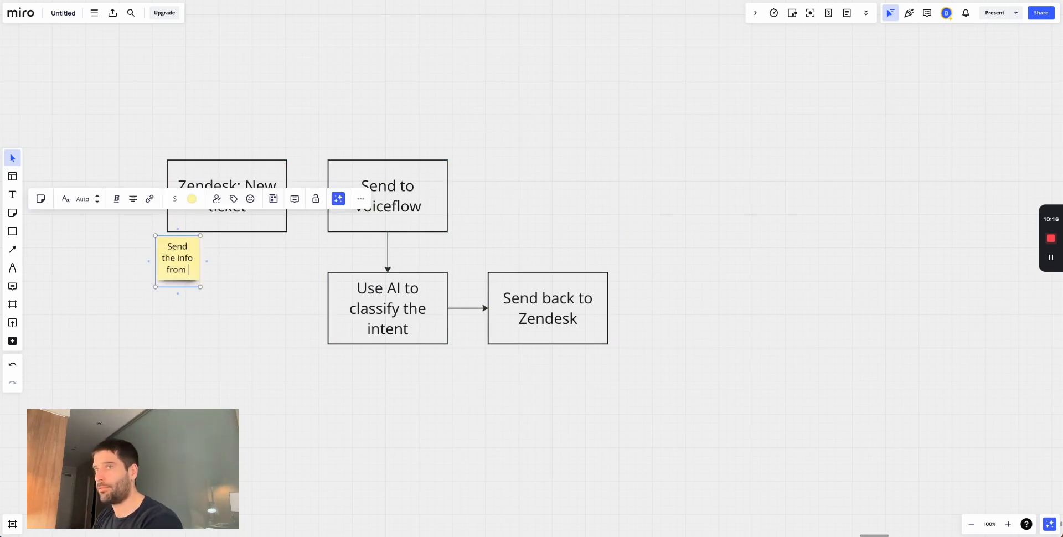
type(" ZD to VF")
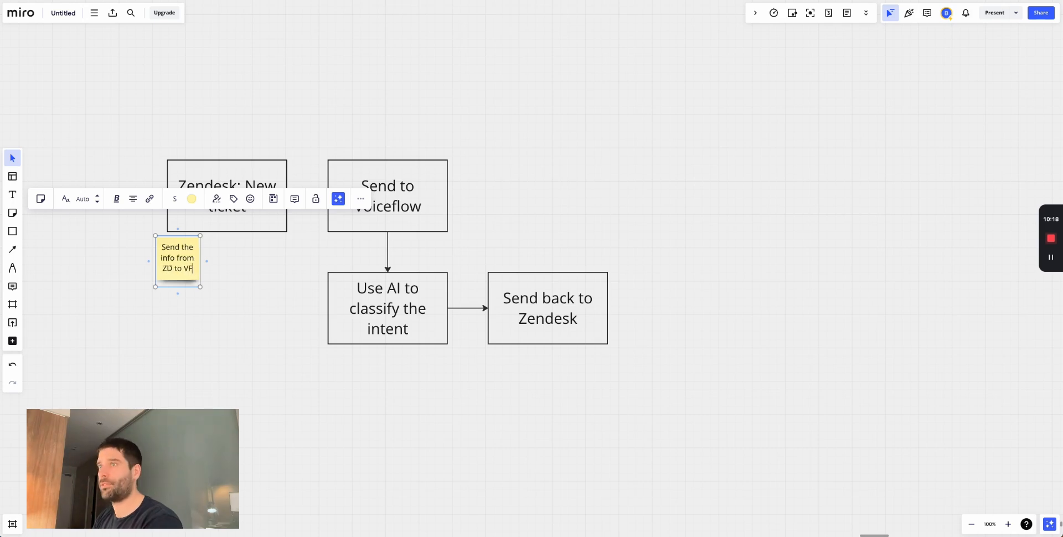
left_click(310, 323)
left_click_drag(191, 267, 198, 151)
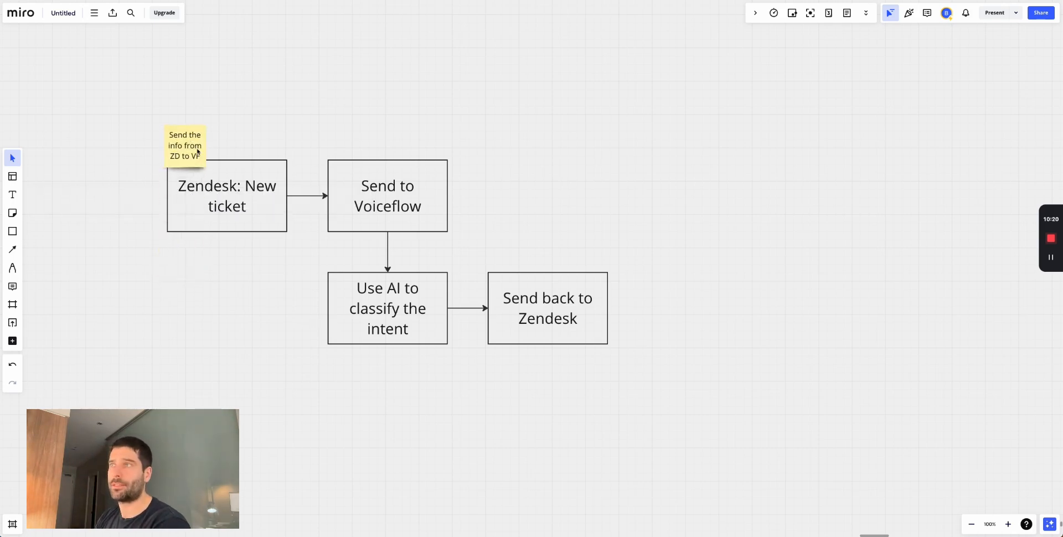
- Copy the note below the Use AI box and change it to 'Get the ticket info'
left_click(205, 150)
key("ctrl+c")
key("ctrl+v")
left_click_drag(332, 133, 465, 166)
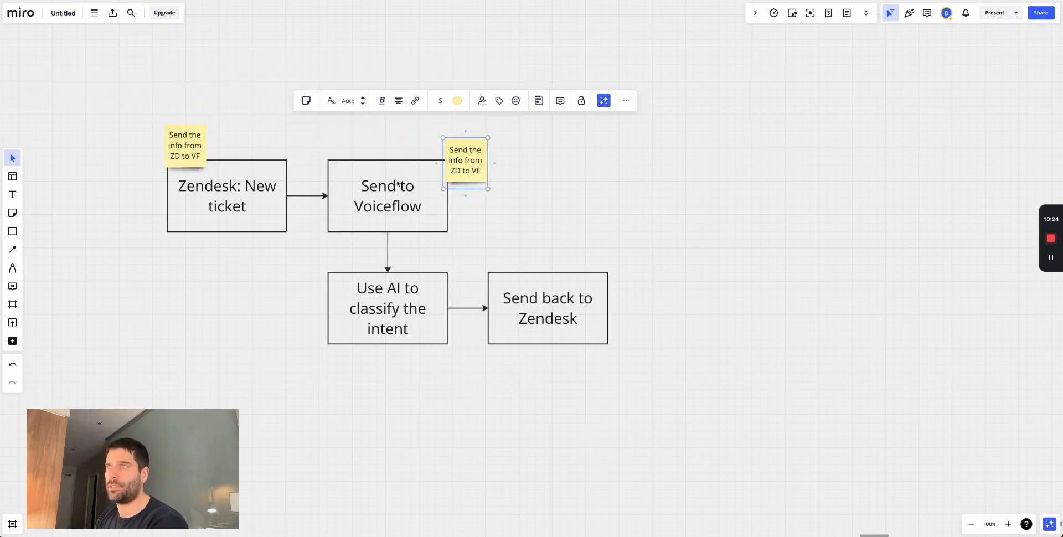
left_click_drag(455, 168, 328, 359)
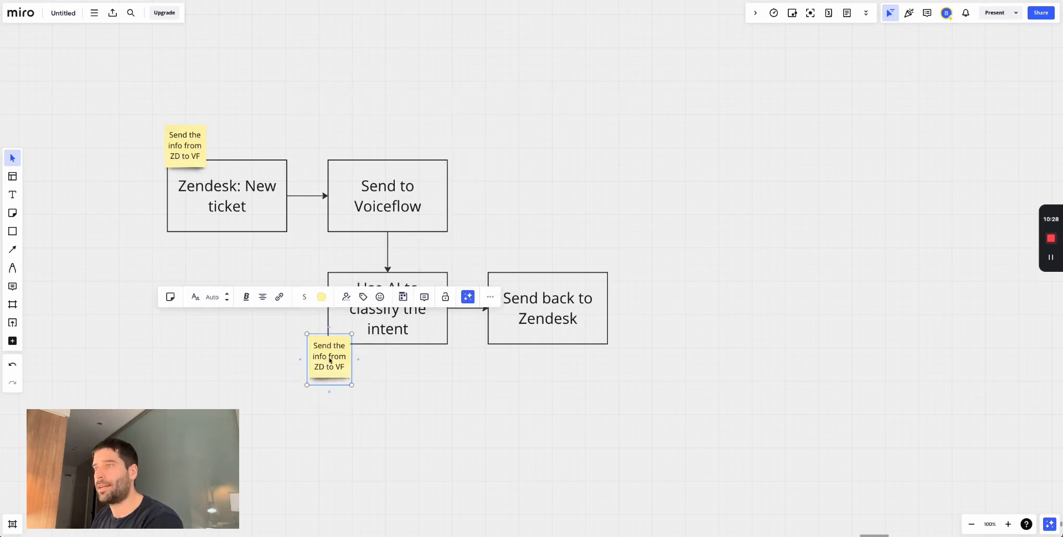
triple_click(328, 359)
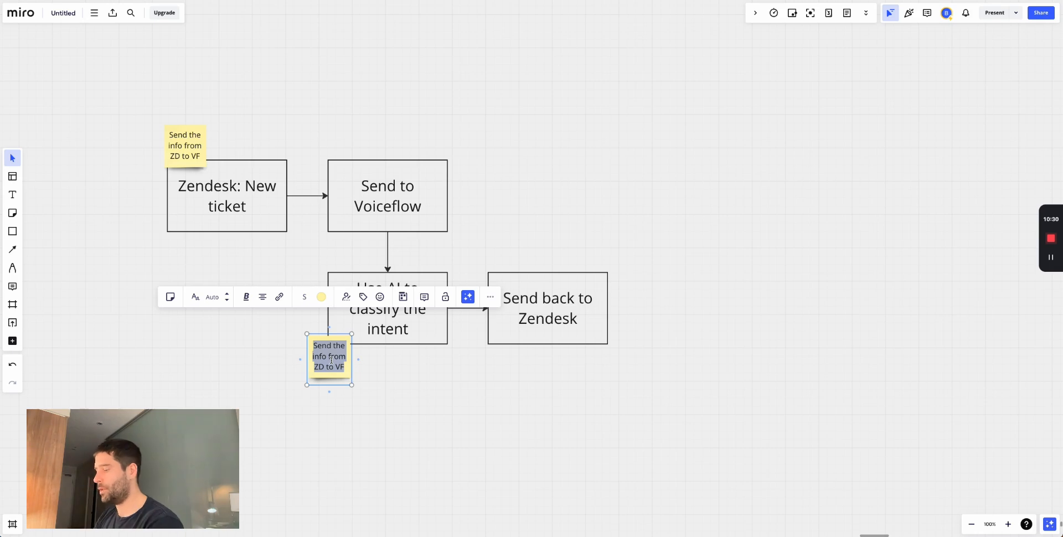
type("Get the ticket info")
key("Escape")
- Duplicate it beside the original as 'Process the info'
key("ctrl+d")
left_click_drag(399, 361, 383, 360)
double_click(383, 361)
type("Process the info")
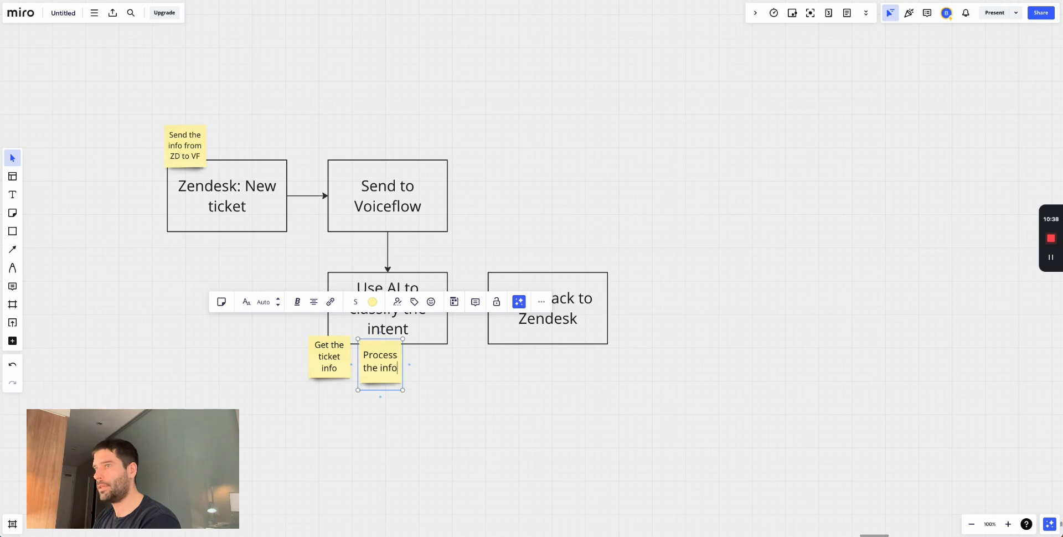
key("Escape")
- Duplicate again under Send back to Zendesk as 'Use an API to update the ticket'
key("ctrl+d")
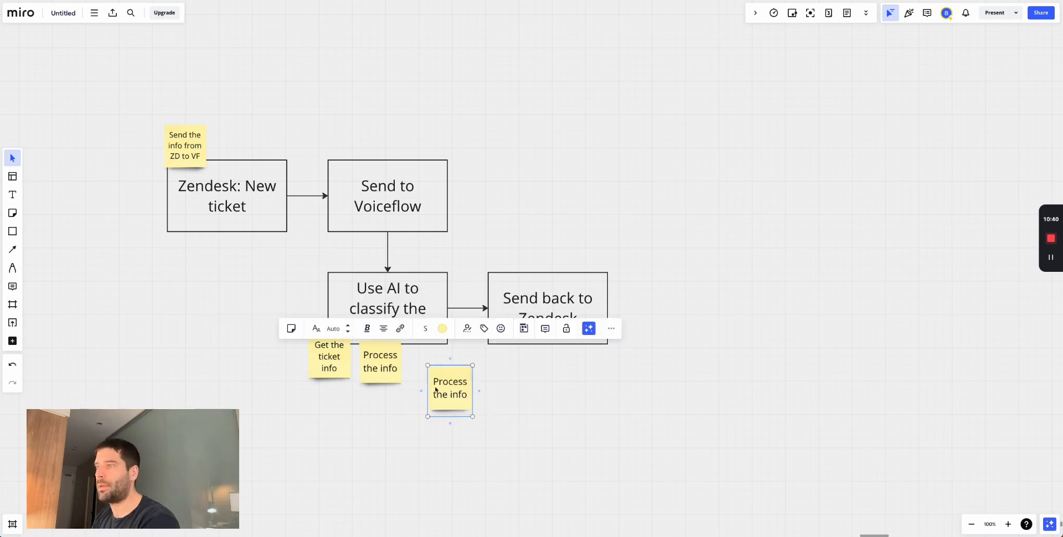
left_click_drag(436, 389, 502, 360)
left_click(565, 378)
left_click(526, 367)
left_click(526, 366)
type("USe an API to ")
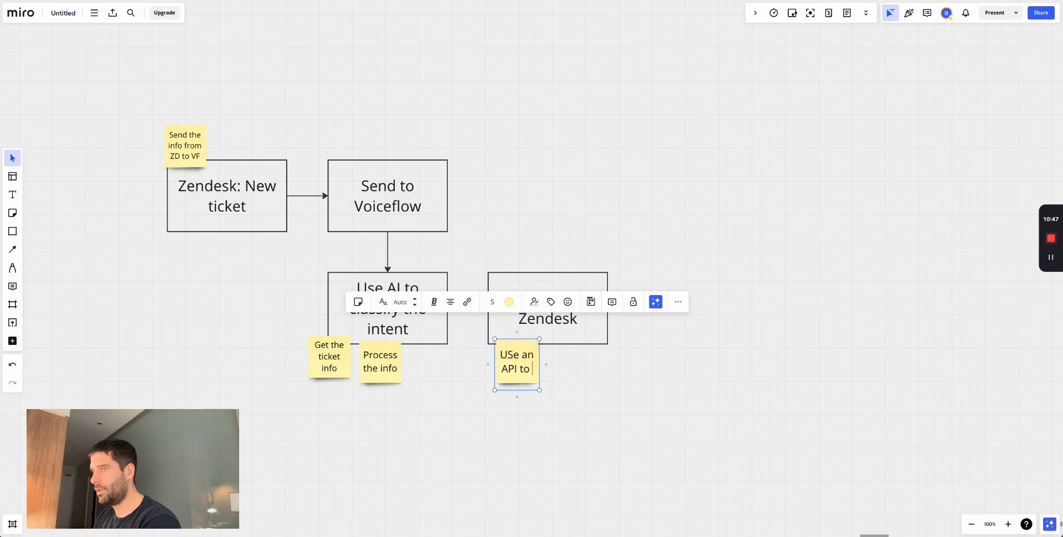
type("update the ticket")
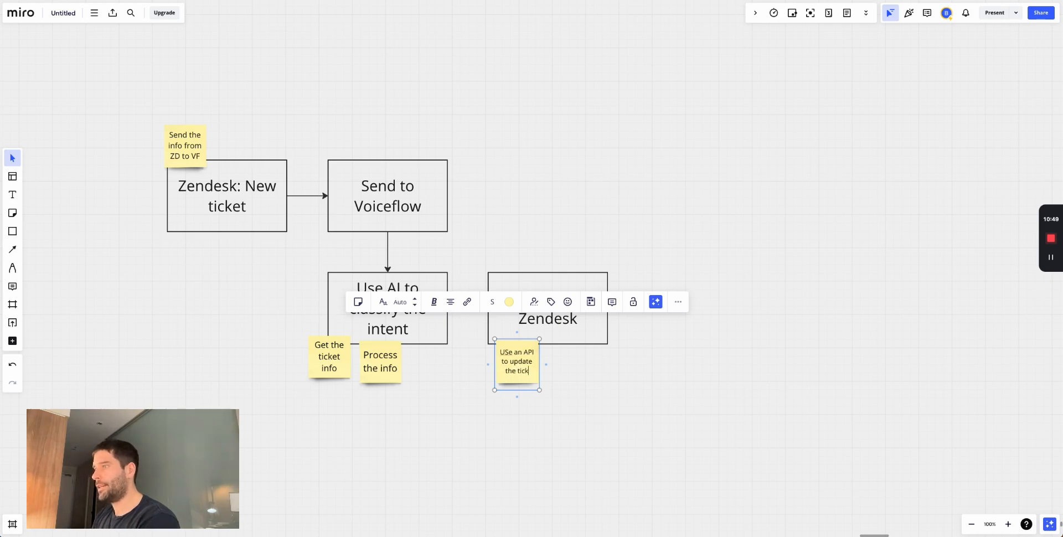
left_click(650, 410)
left_click(509, 353)
left_click(548, 354)
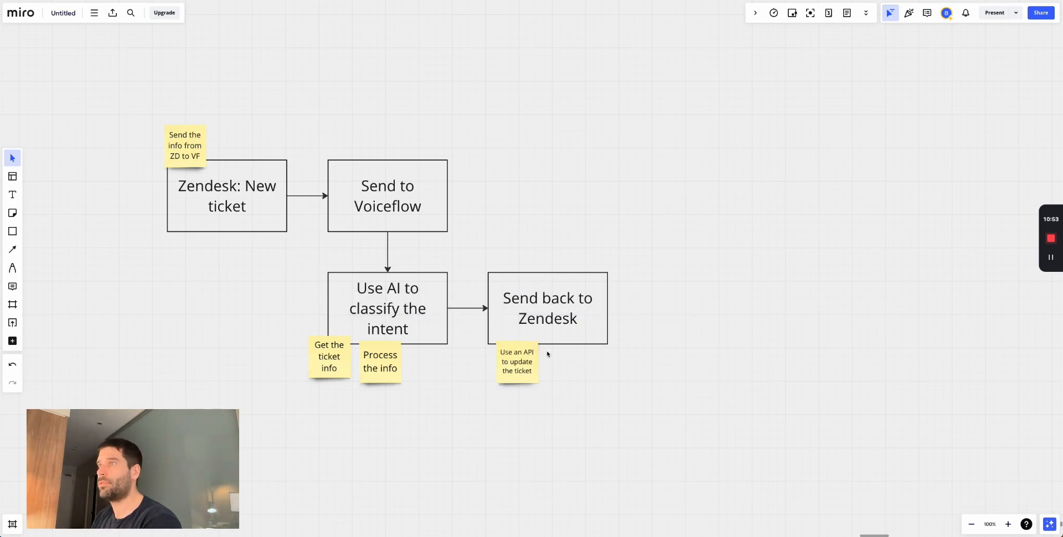
- Move the ZD-to-VF note under the Use AI box and Process the info beside the API note
left_click_drag(190, 144, 189, 150)
left_click_drag(190, 150, 336, 369)
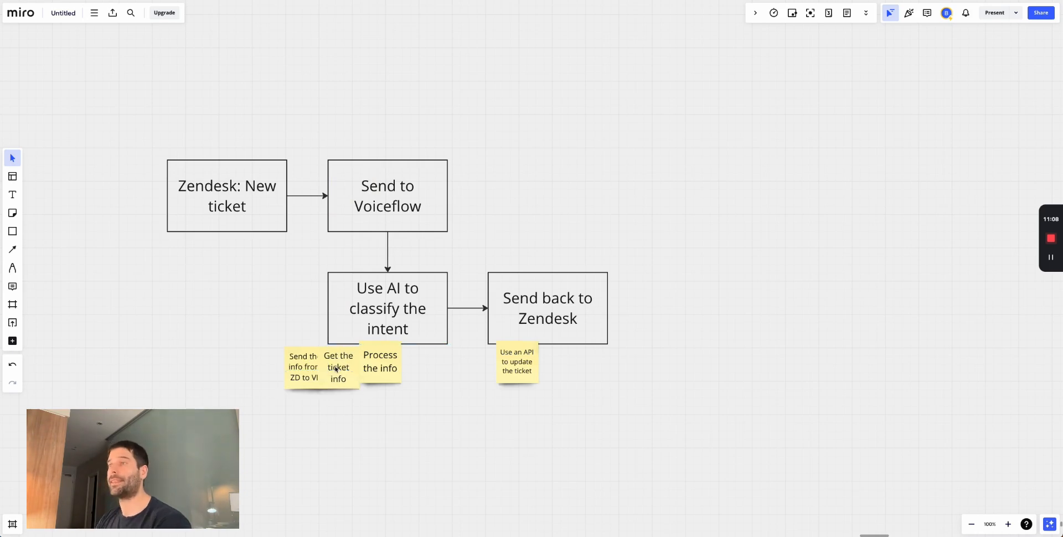
left_click_drag(371, 361, 395, 366)
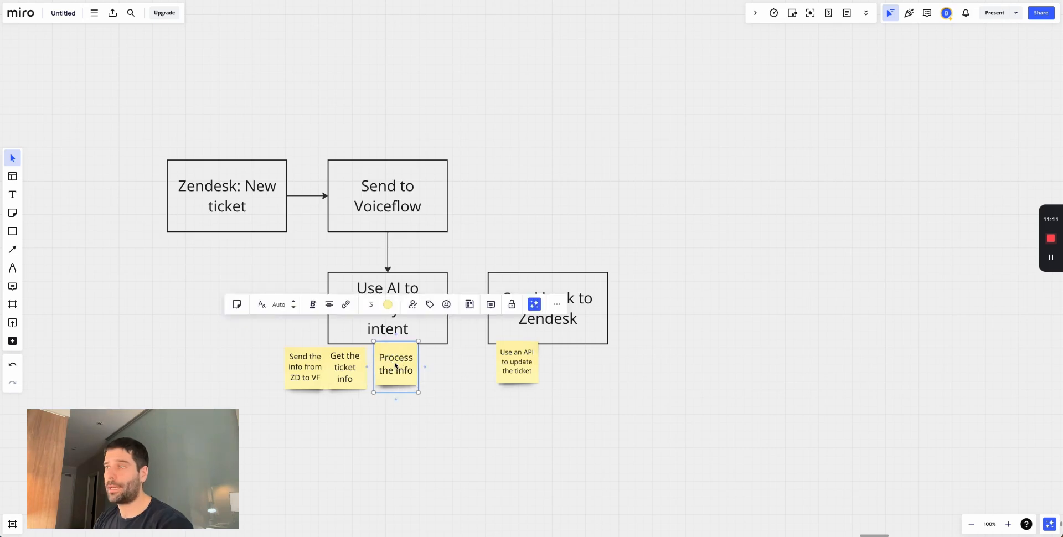
double_click(405, 370)
left_click(427, 376)
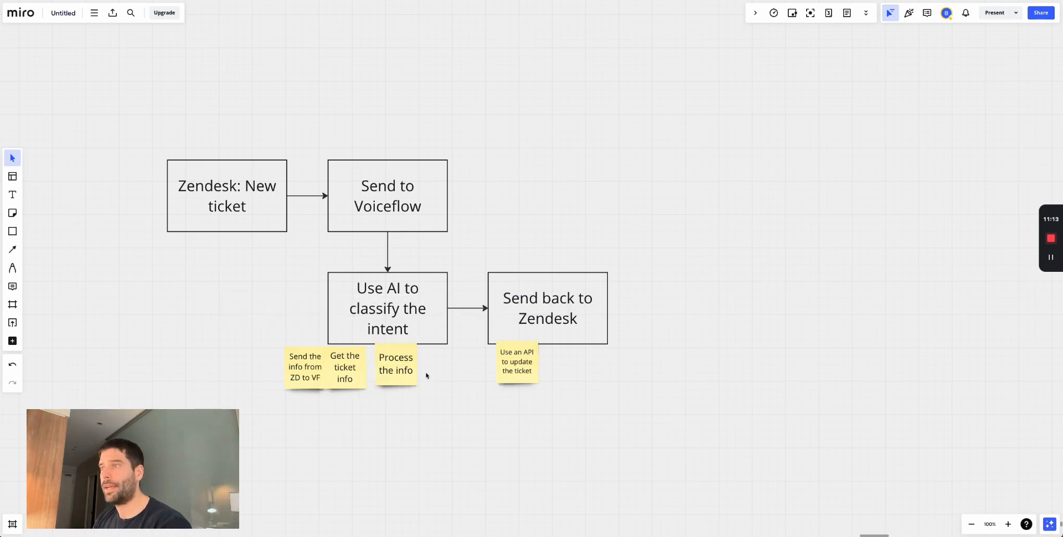
left_click_drag(408, 372, 534, 370)
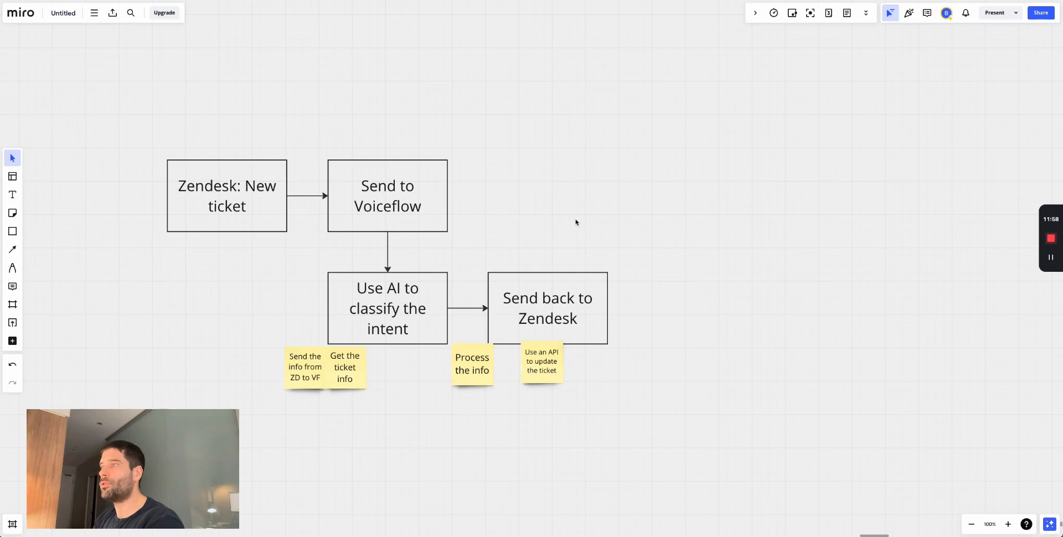
- Marquee-select sections of the flowchart, then drag a connection from Voiceflow's Start block
scroll(575, 221, "down", 2)
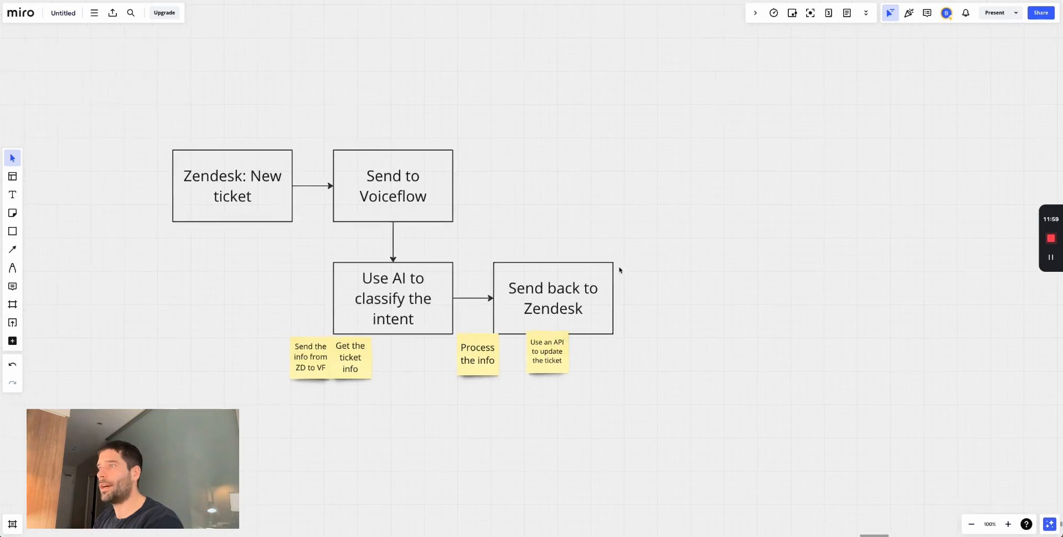
left_click(326, 228)
left_click_drag(326, 228, 477, 307)
left_click(344, 110)
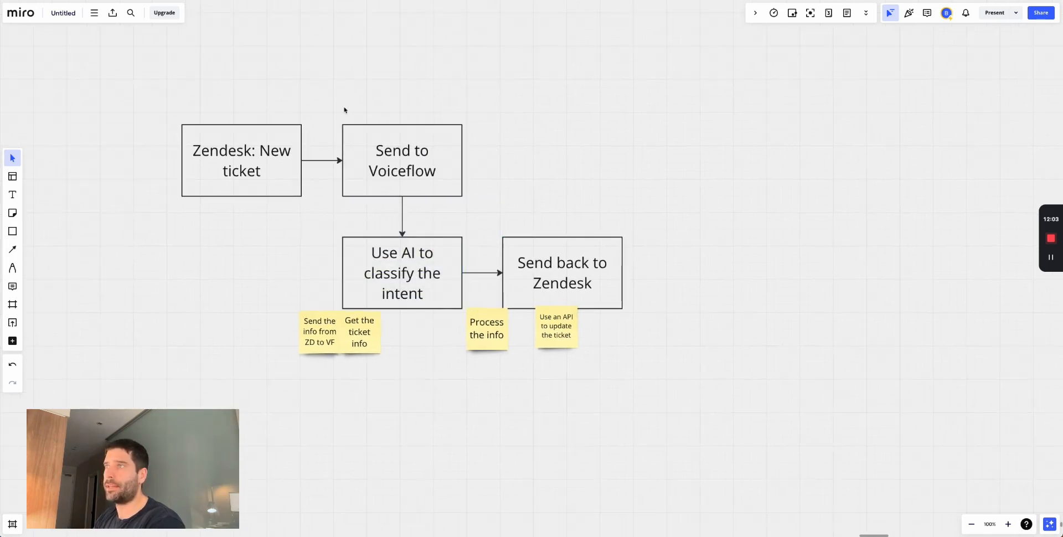
left_click_drag(336, 106, 640, 314)
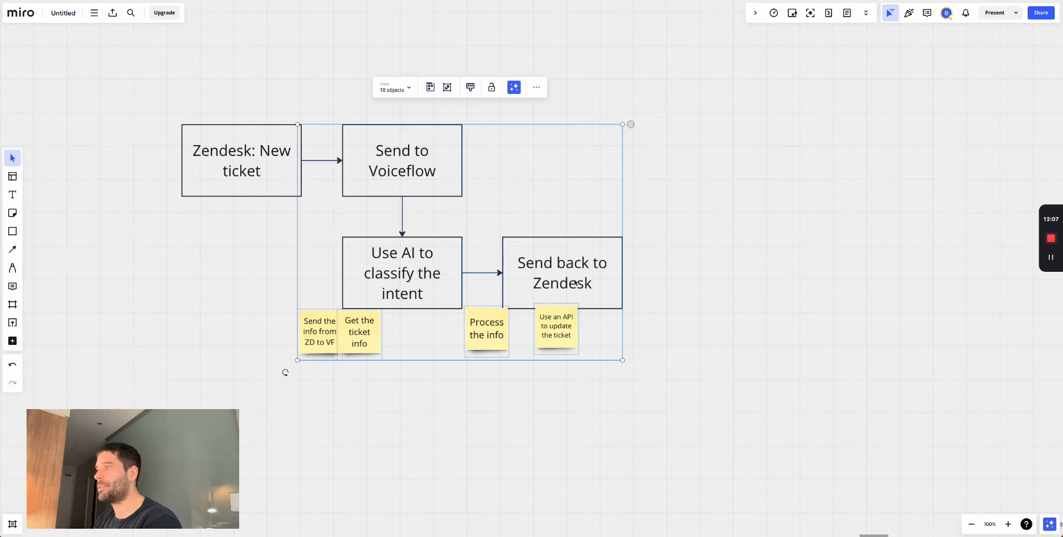
left_click(657, 287)
left_click_drag(154, 105, 335, 221)
left_click_drag(339, 107, 662, 332)
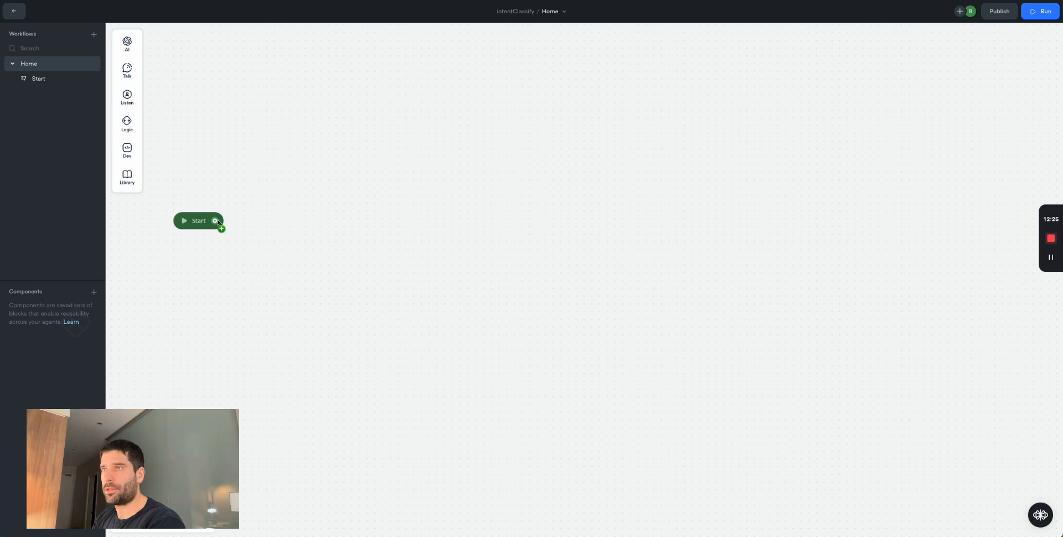
left_click_drag(218, 222, 283, 219)
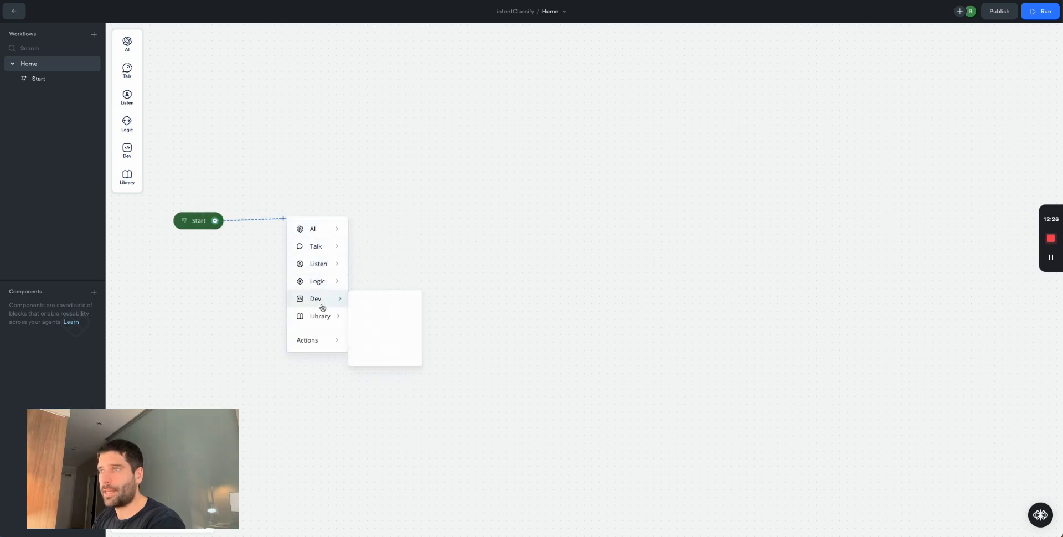
- Attach a GET API block after Start, aligned with it, titled 'get ticket info'
mouse_move(316, 299)
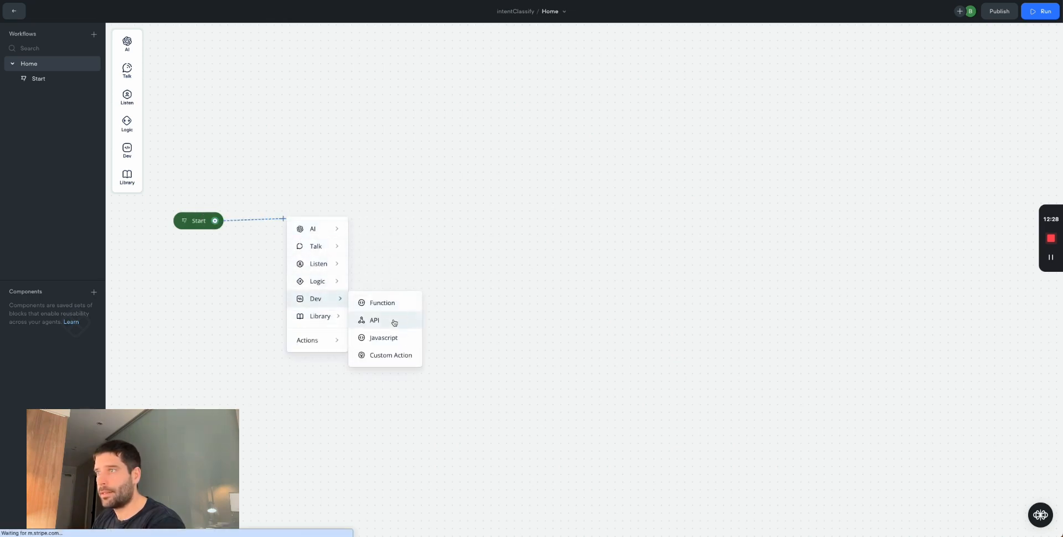
left_click(393, 318)
left_click_drag(368, 209, 370, 203)
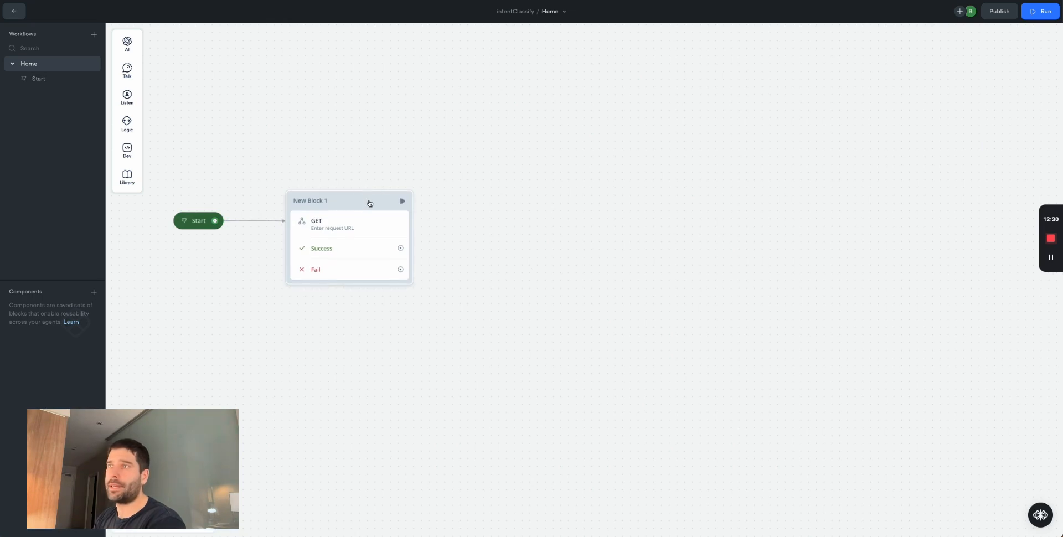
double_click(317, 200)
type("ge")
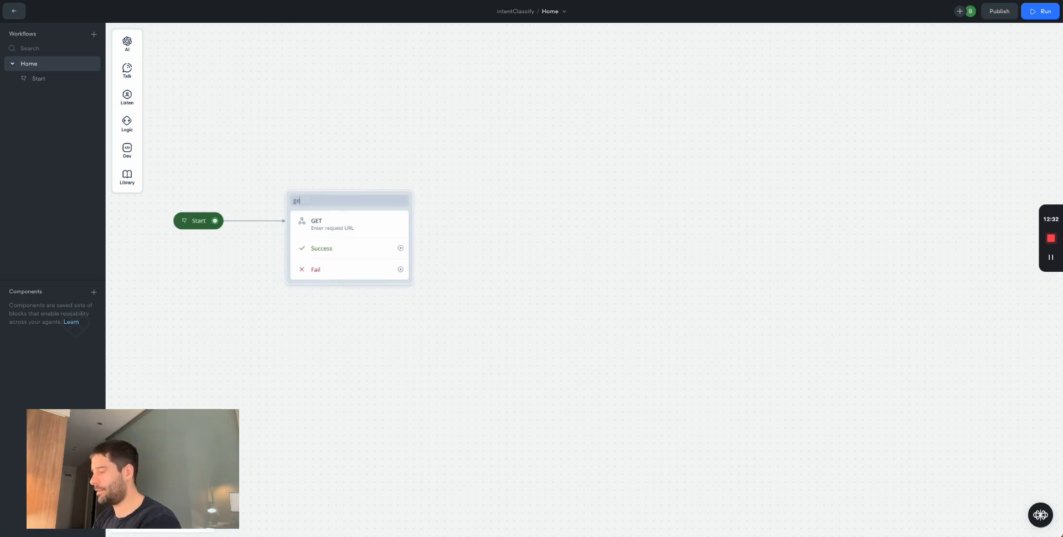
type("t incket info")
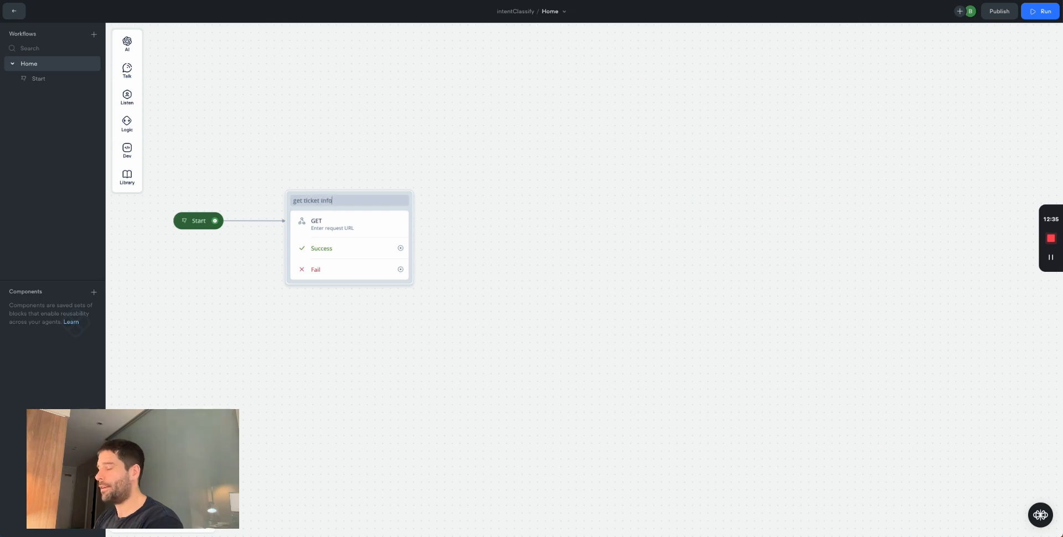
left_click(421, 171)
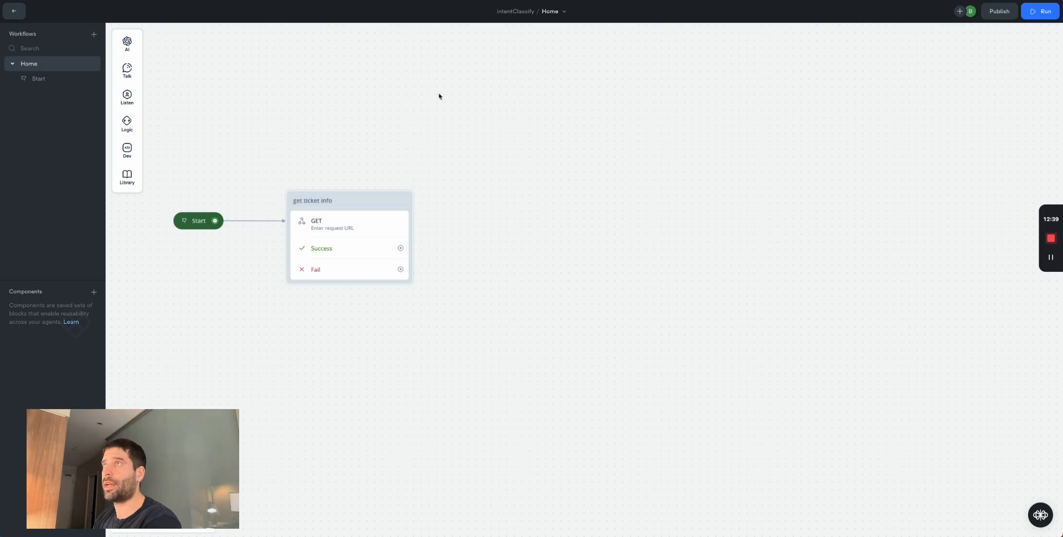
- Search for the Zendesk API in a new tab and open its Tickets reference page
key("super+t")
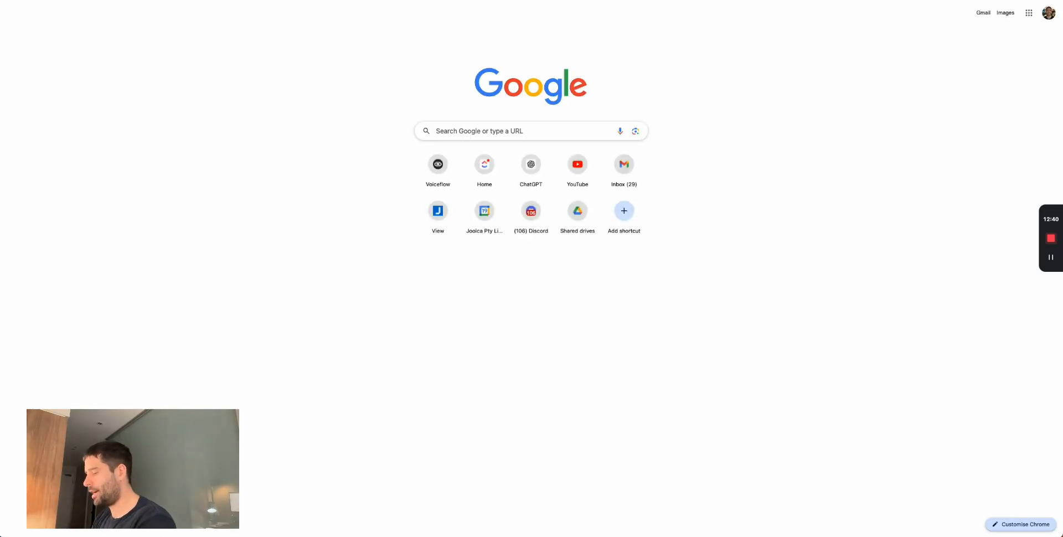
type("zendesk")
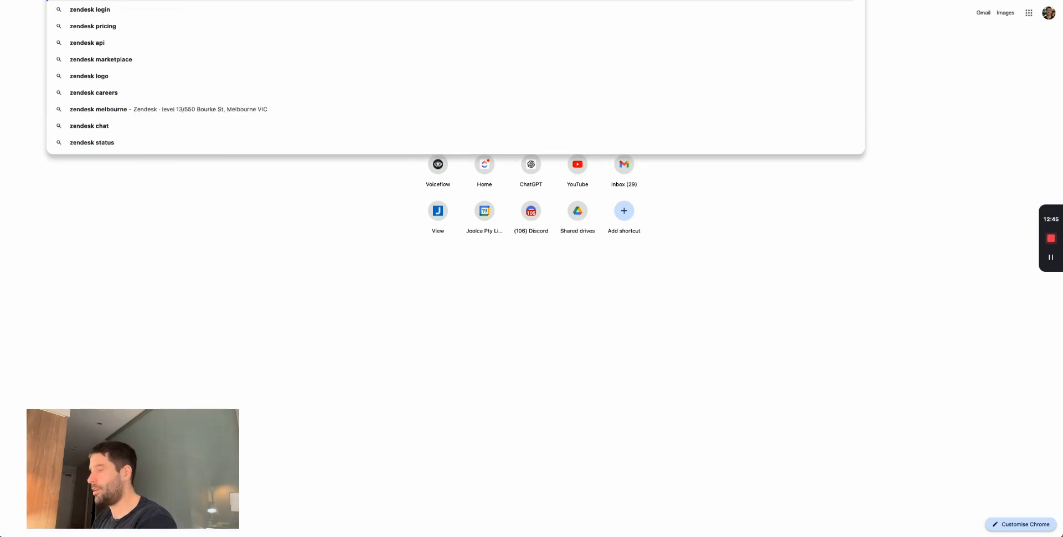
key("Return")
left_click(115, 180)
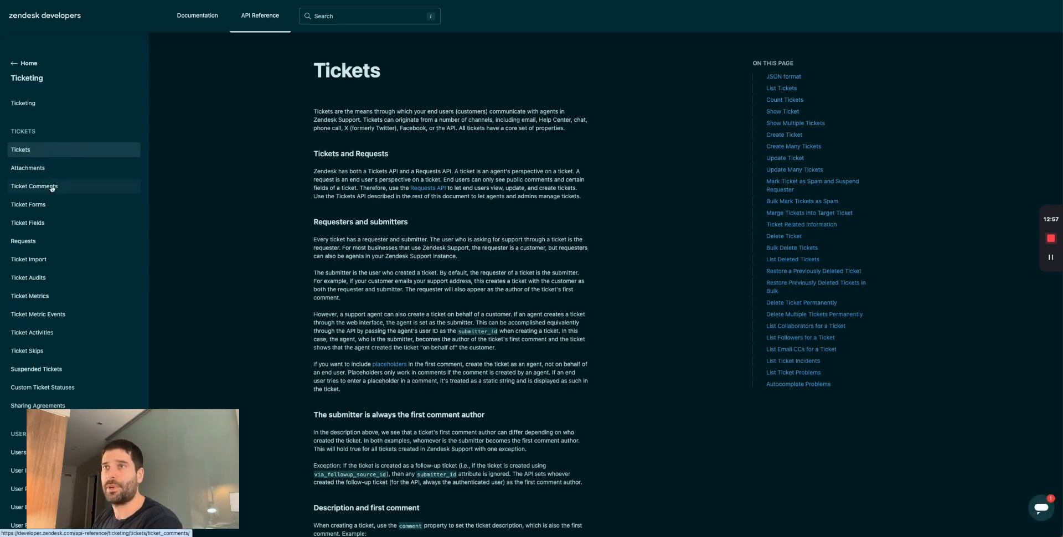
scroll(47, 275, "down", 1)
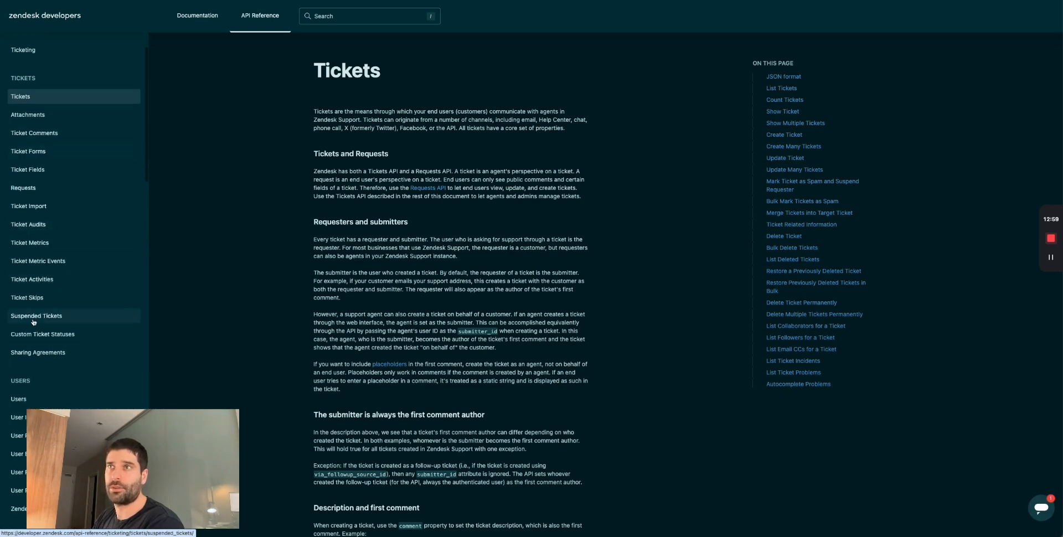
scroll(48, 276, "up", 1)
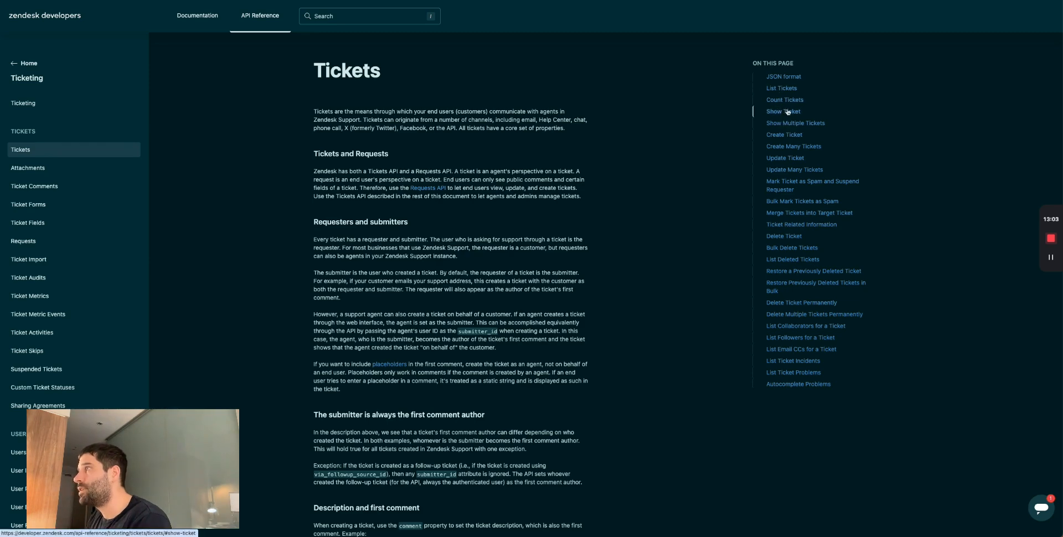
- Jump to Show Ticket and highlight its description and GET endpoint
left_click(786, 112)
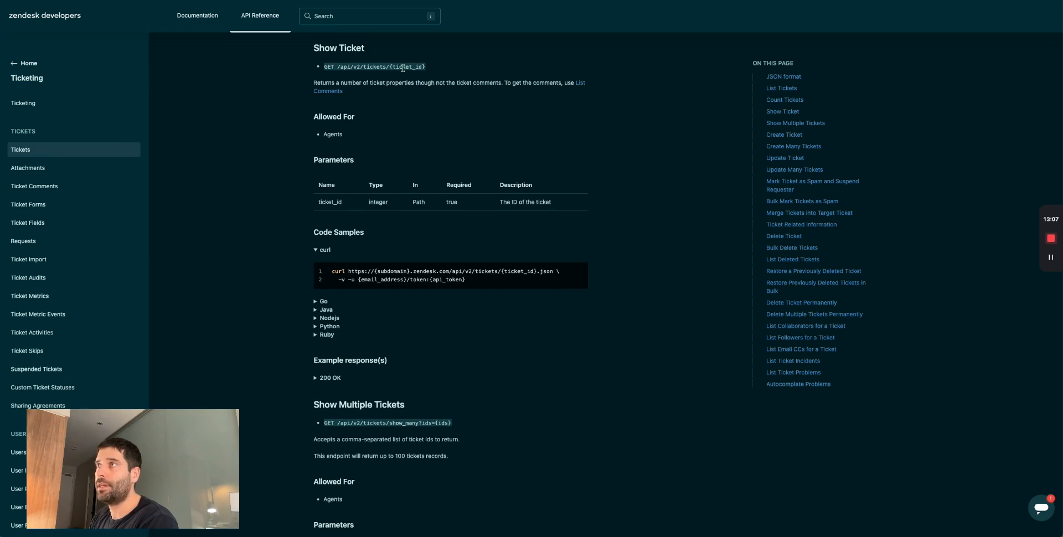
left_click_drag(312, 83, 503, 82)
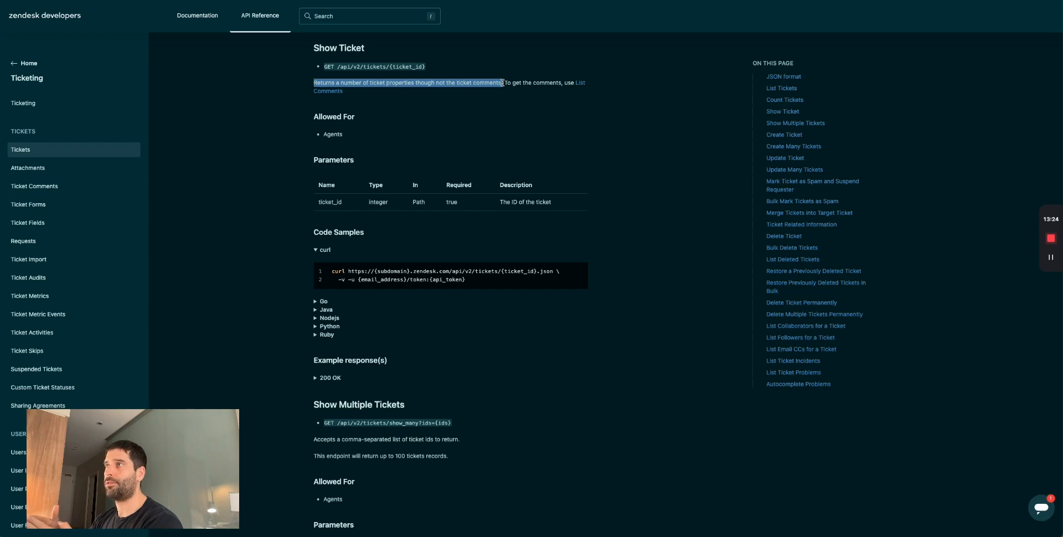
left_click(409, 65)
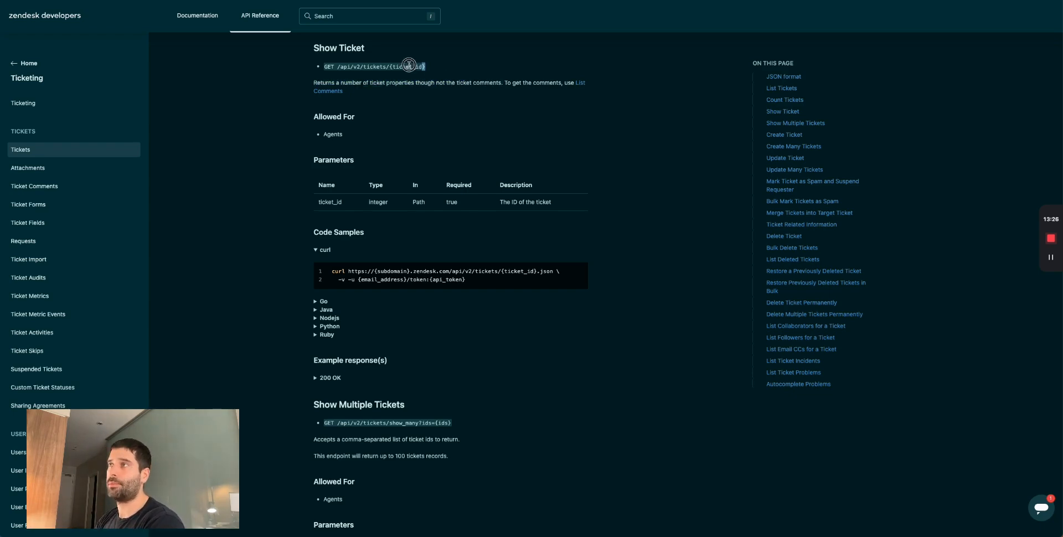
left_click_drag(501, 82, 457, 83)
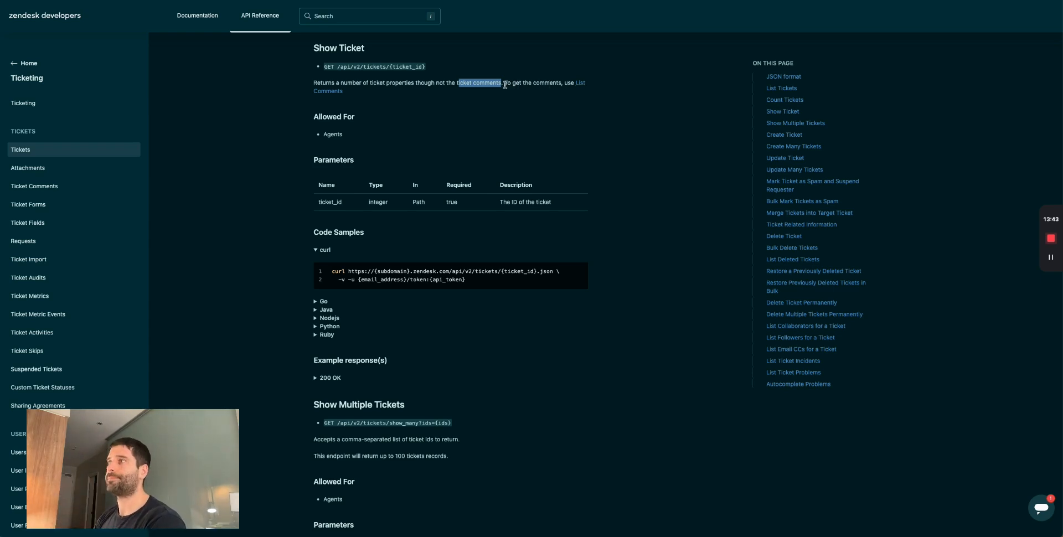
left_click(505, 85)
left_click_drag(324, 67, 427, 66)
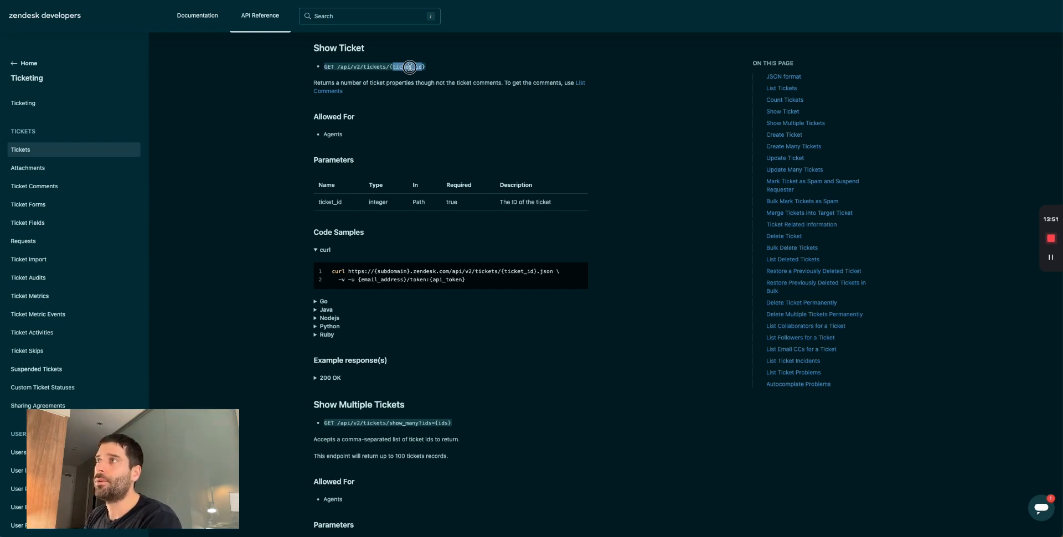
- Expand the Nodejs code sample, then return to Voiceflow
scroll(355, 220, "down", 3)
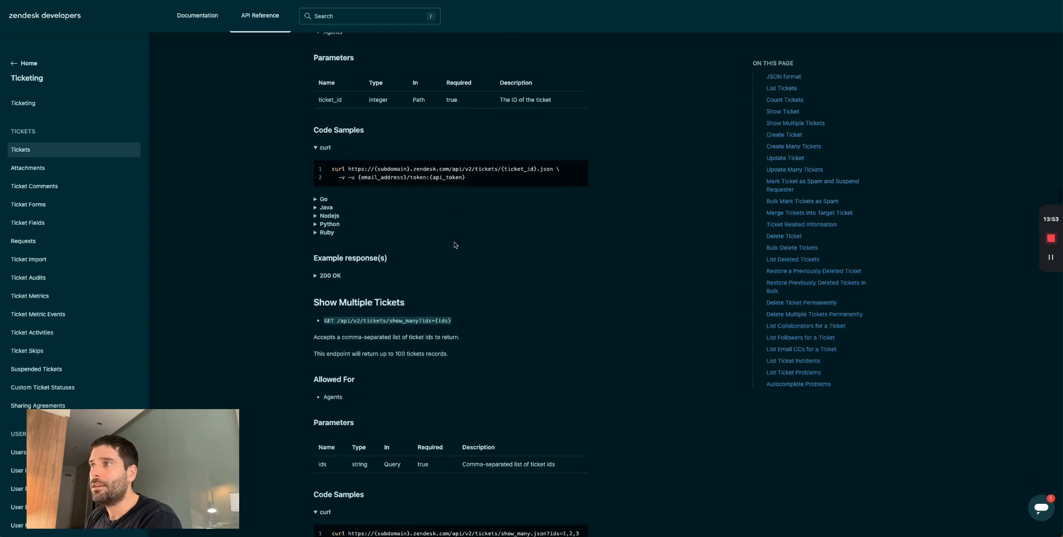
left_click(317, 216)
scroll(482, 305, "down", 1)
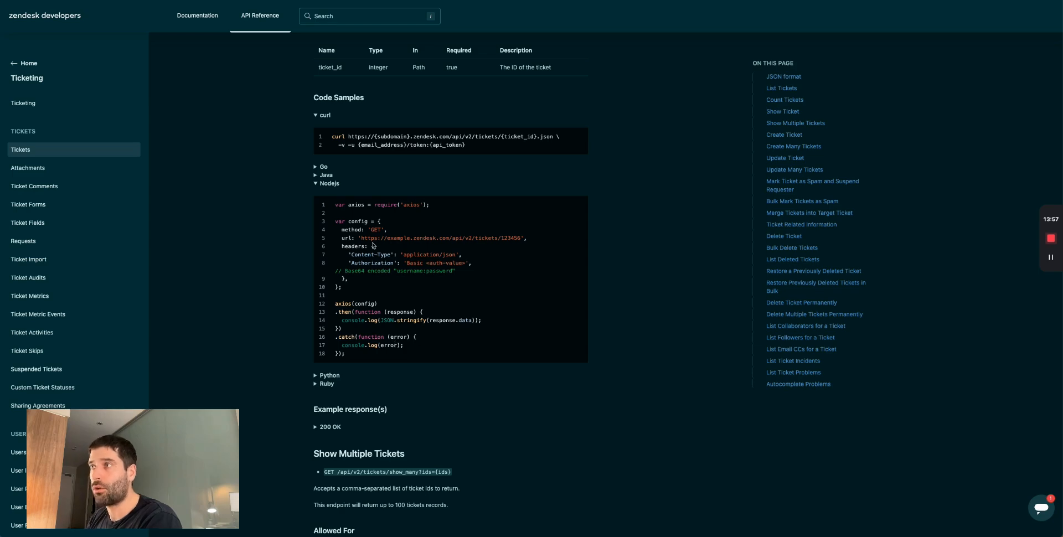
key("super+Tab")
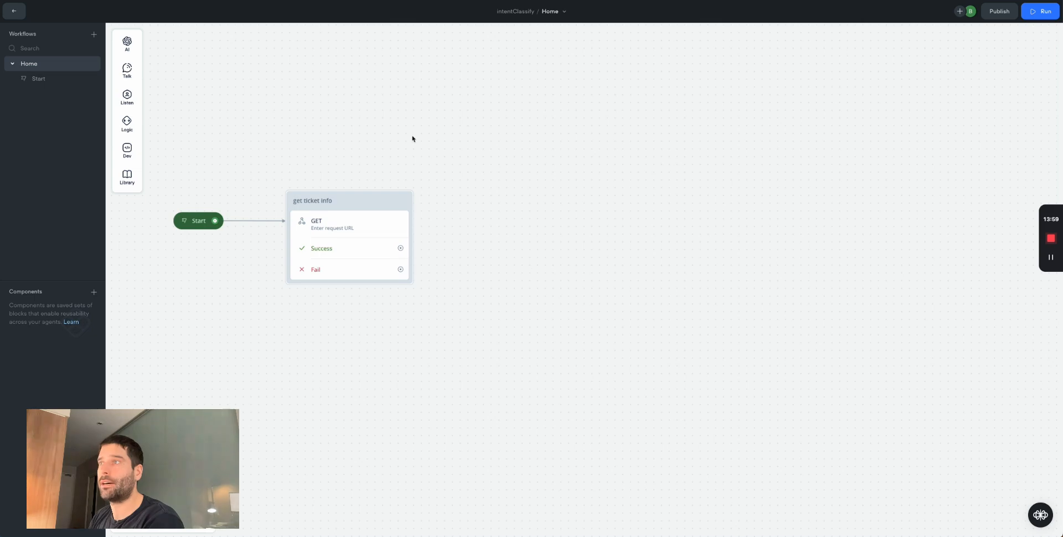
- Paste the Nodejs sample's ticket URL into the get ticket info request field
left_click(365, 227)
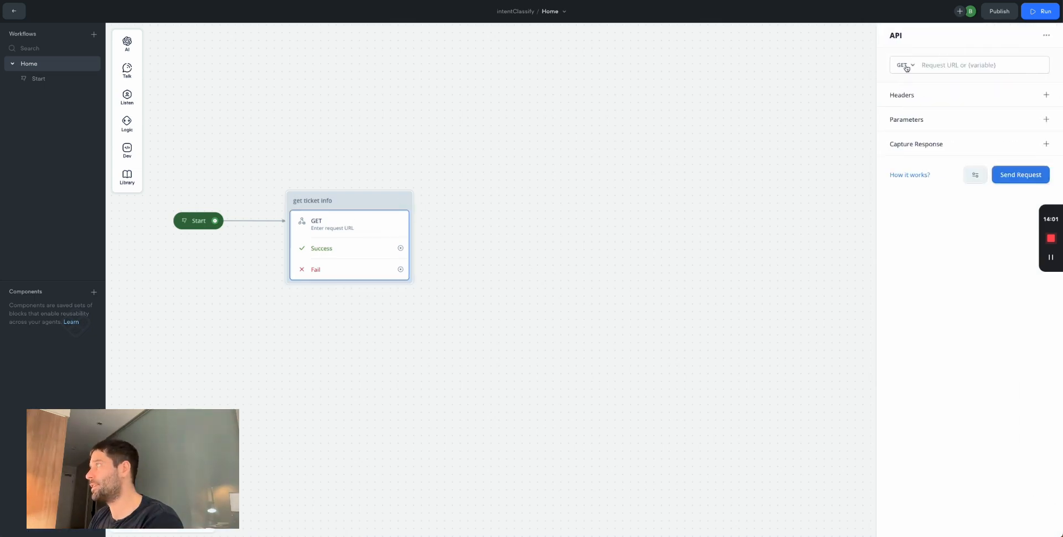
key("super+Tab")
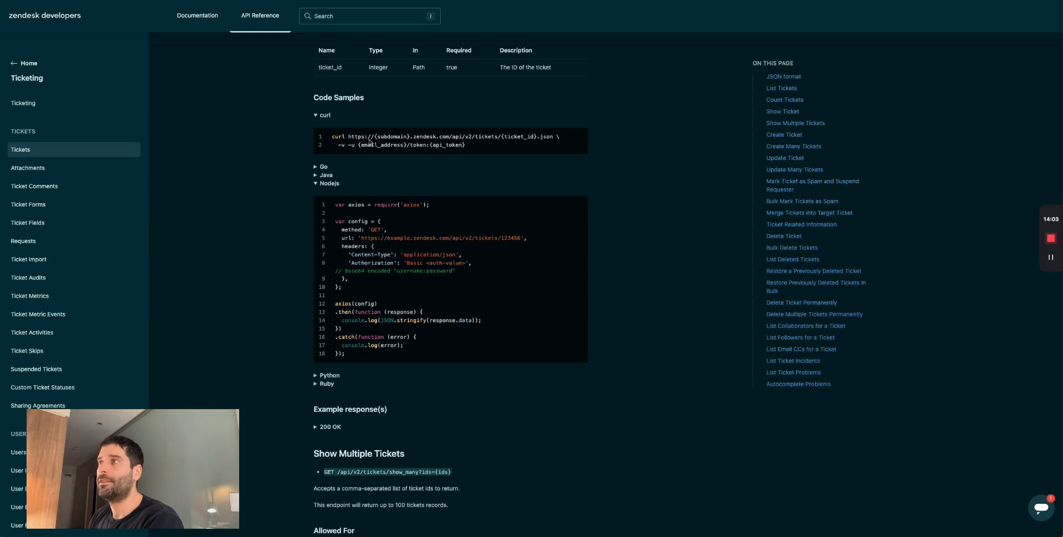
left_click_drag(362, 239, 521, 238)
key("super+c")
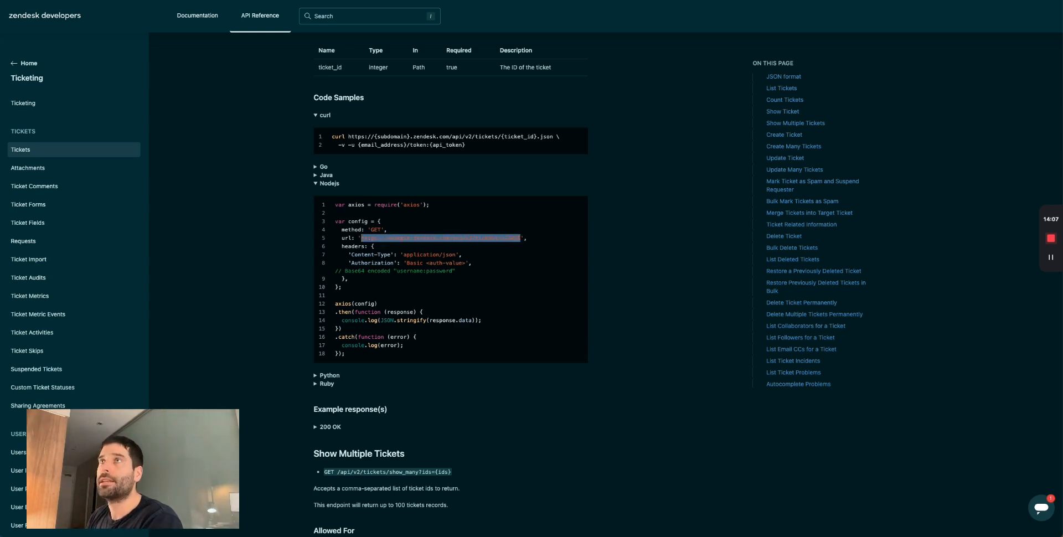
key("super+Tab")
left_click(982, 64)
key("super+v")
- Replace 'example' in the URL with the real Zendesk subdomain
double_click(954, 65)
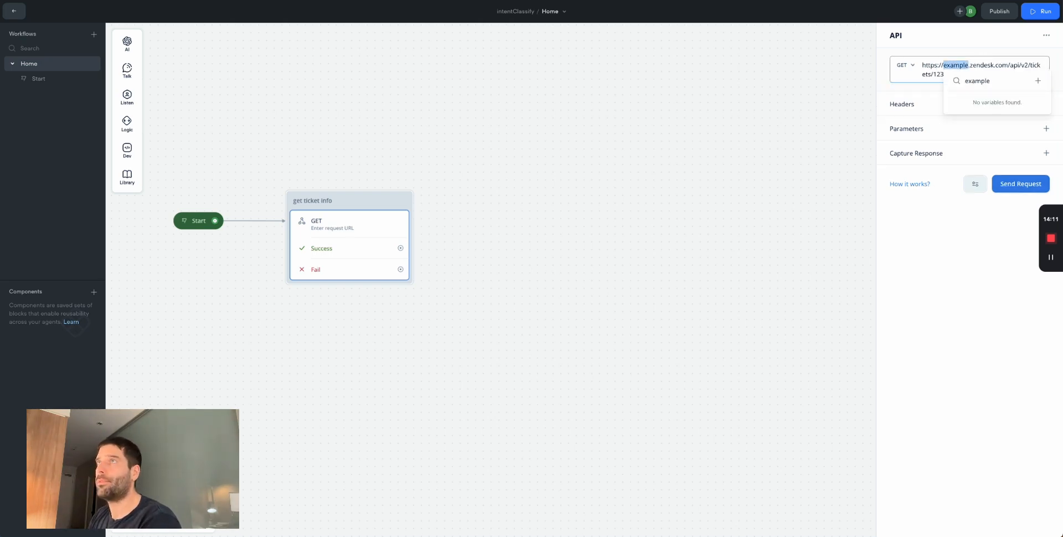
key("super+Tab")
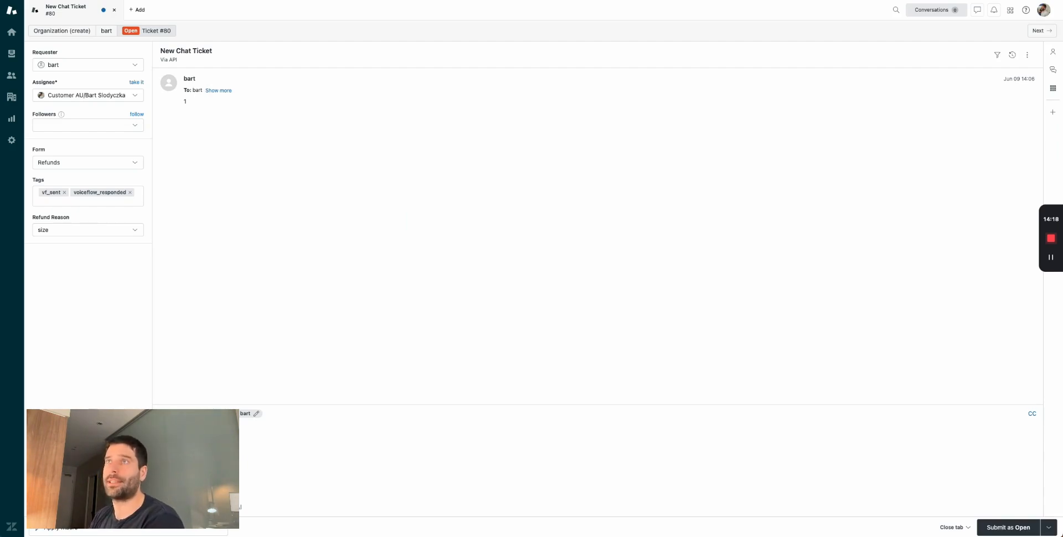
key("super+Tab")
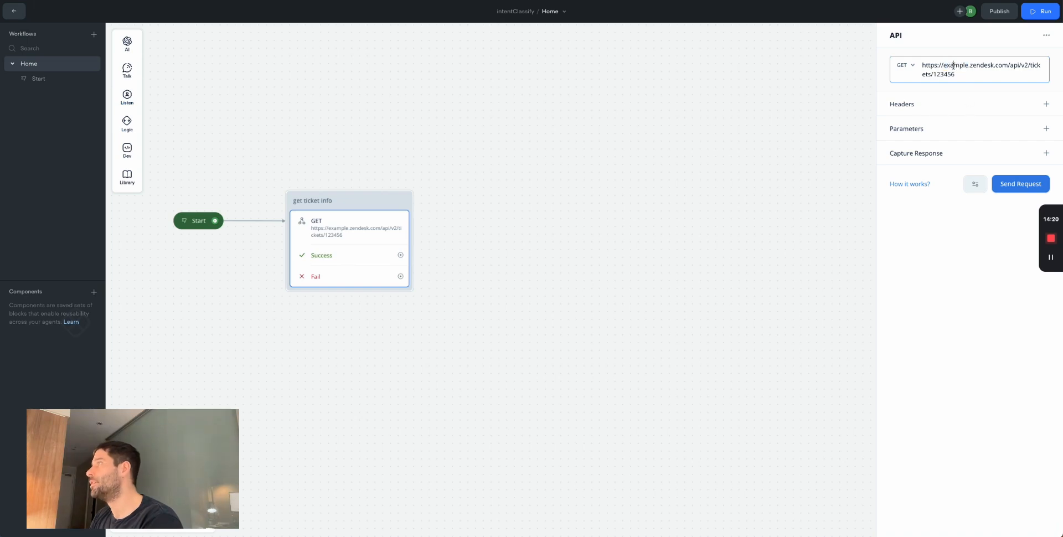
type("d3v-supportlaunchpad")
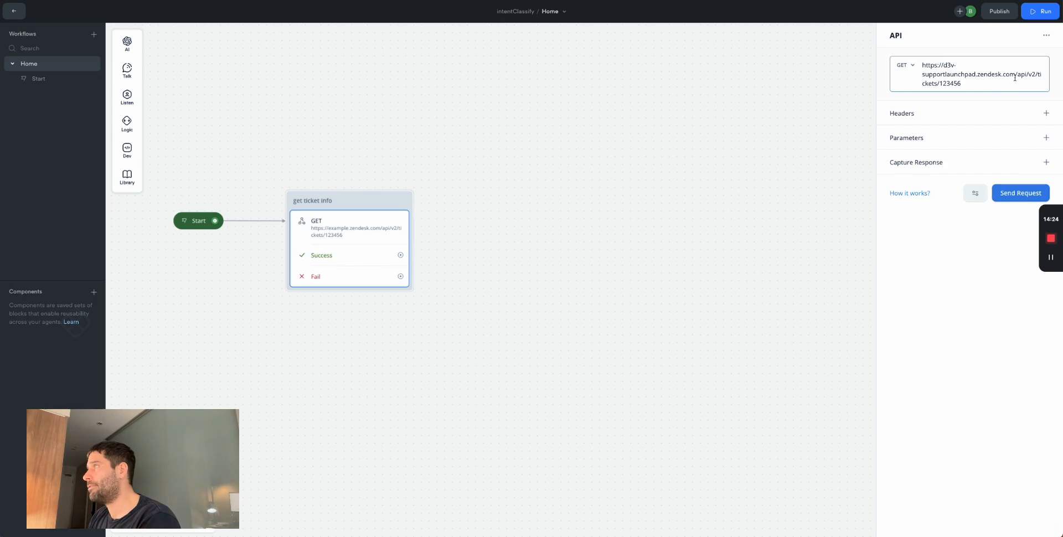
- Replace 123456 with a newly created {ticketID} variable and close the block settings
left_click_drag(982, 82, 940, 83)
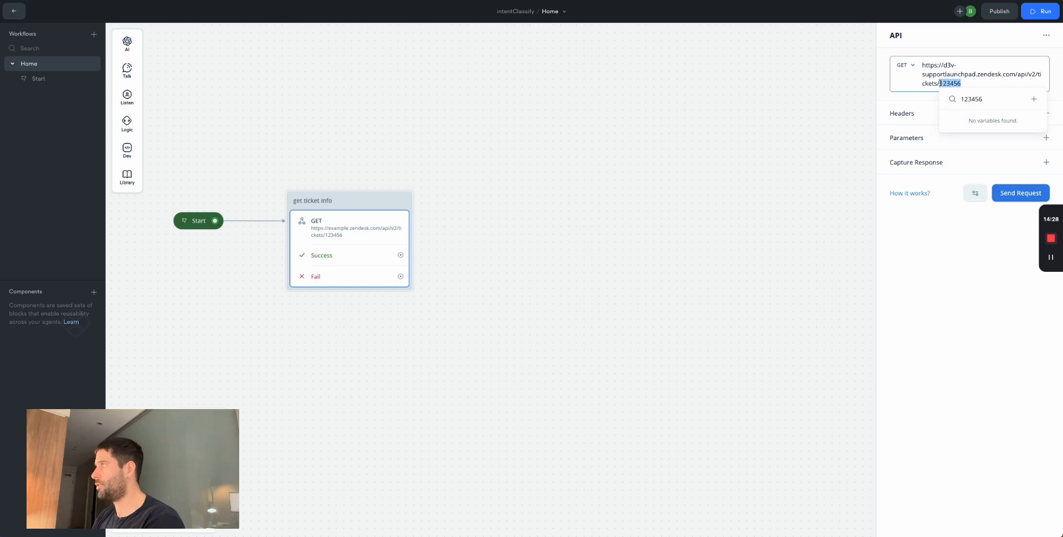
key("BackSpace")
type("{")
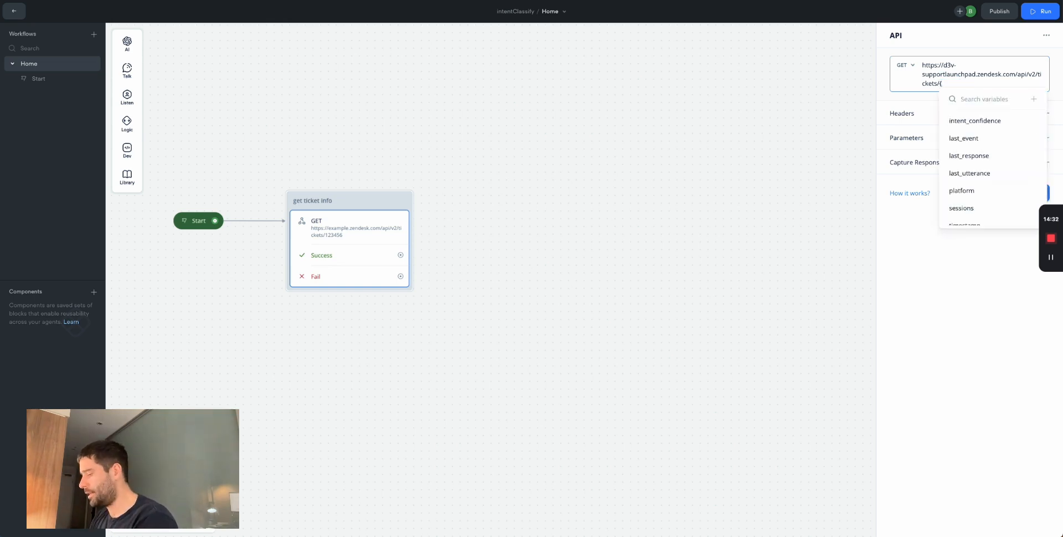
type("ticketID")
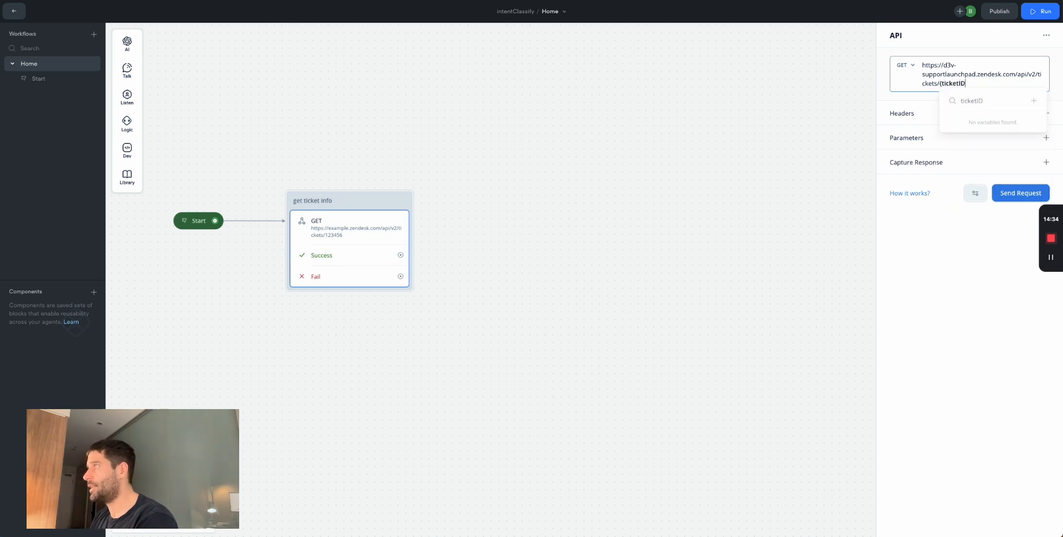
left_click(1033, 100)
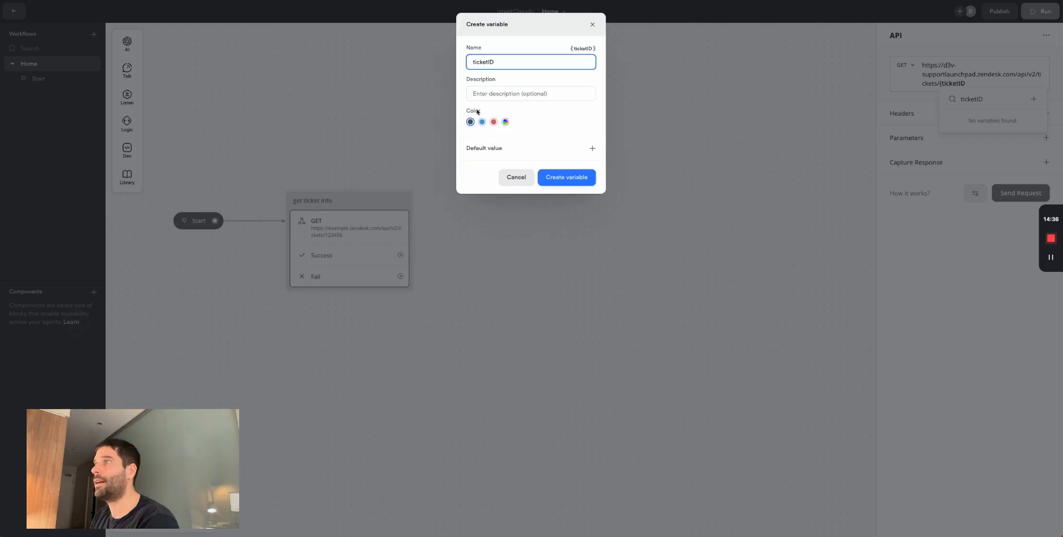
left_click(570, 177)
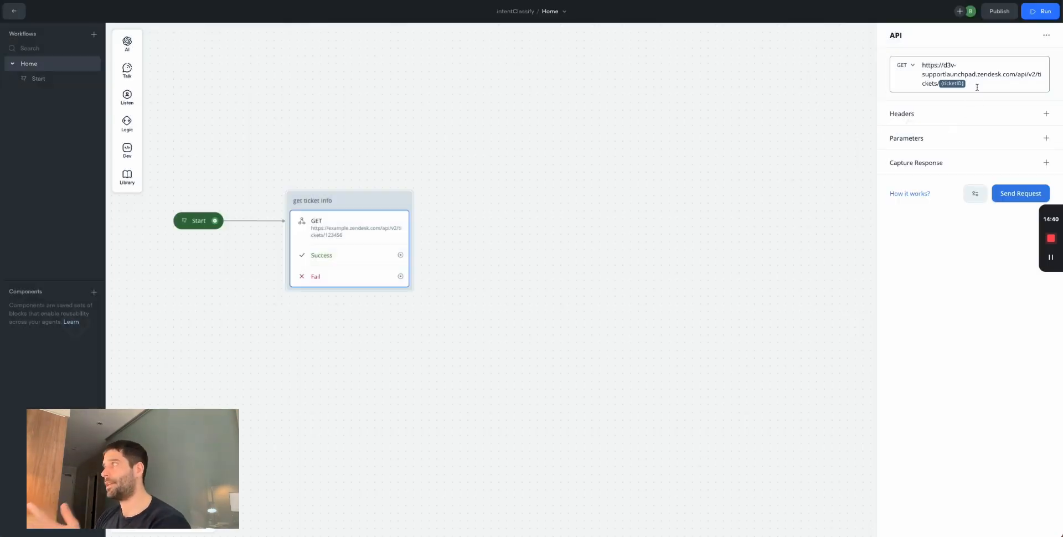
left_click(708, 133)
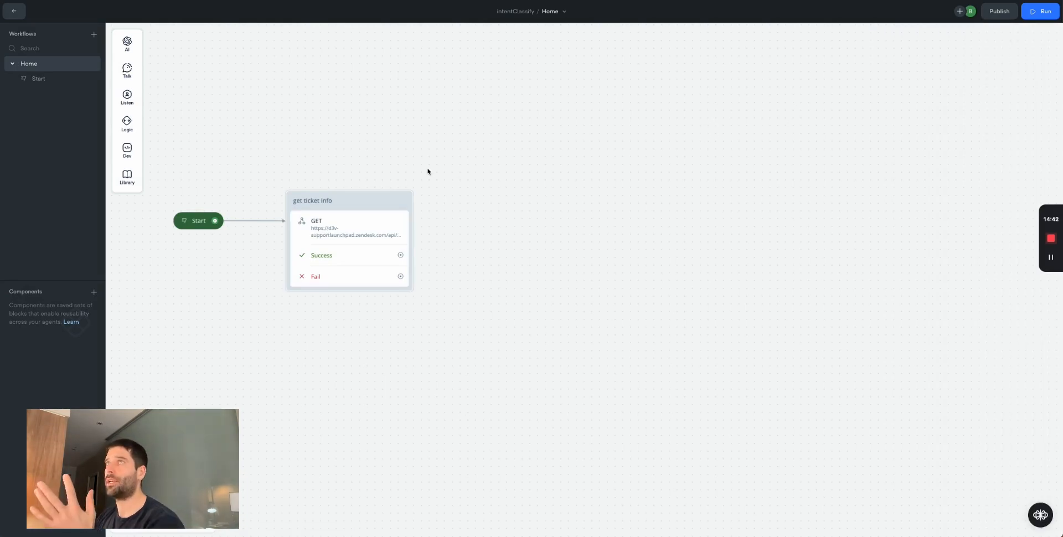
left_click(249, 1)
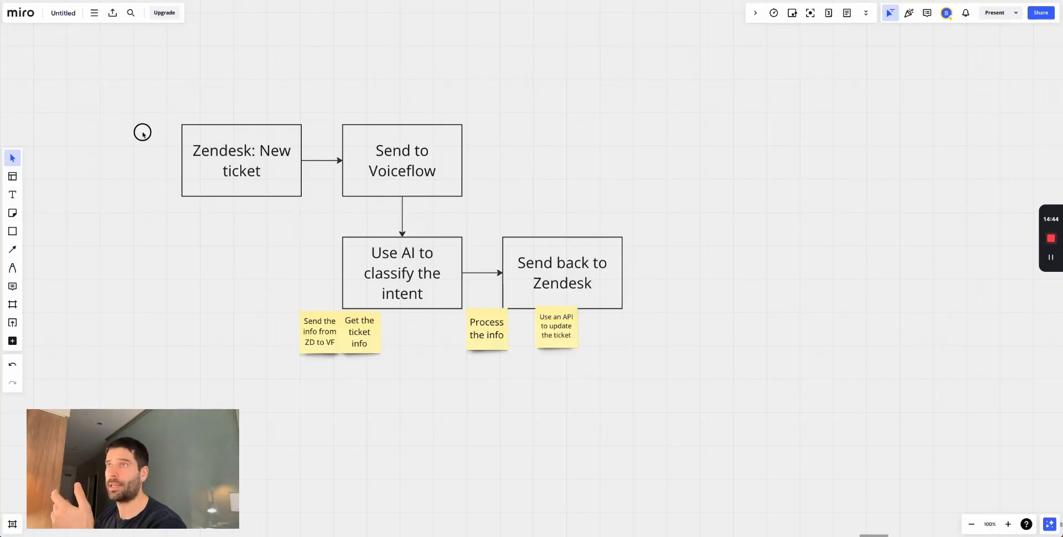
left_click(233, 148)
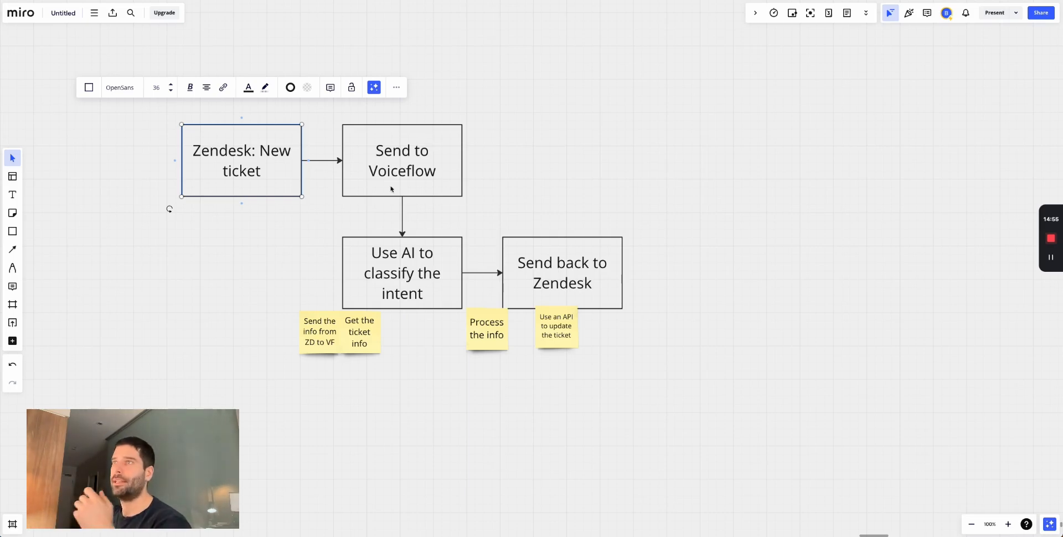
left_click(289, 228)
left_click_drag(636, 121, 333, 316)
left_click(256, 259)
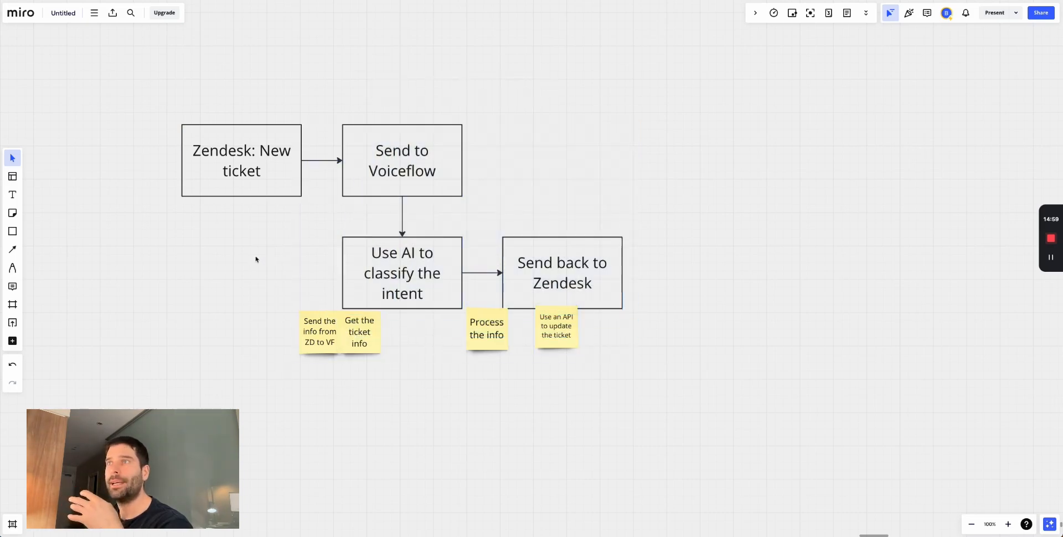
left_click(237, 187)
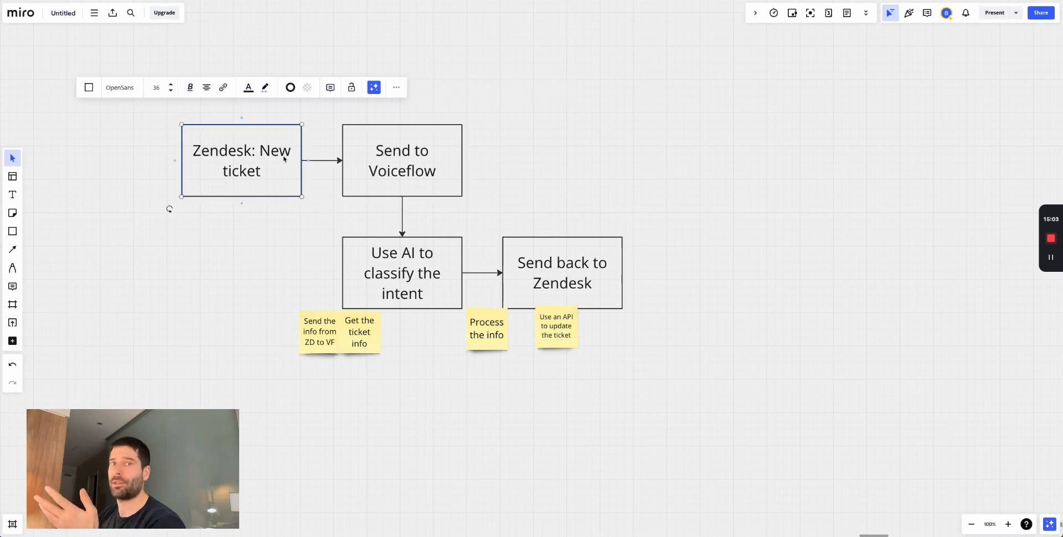
left_click(412, 171)
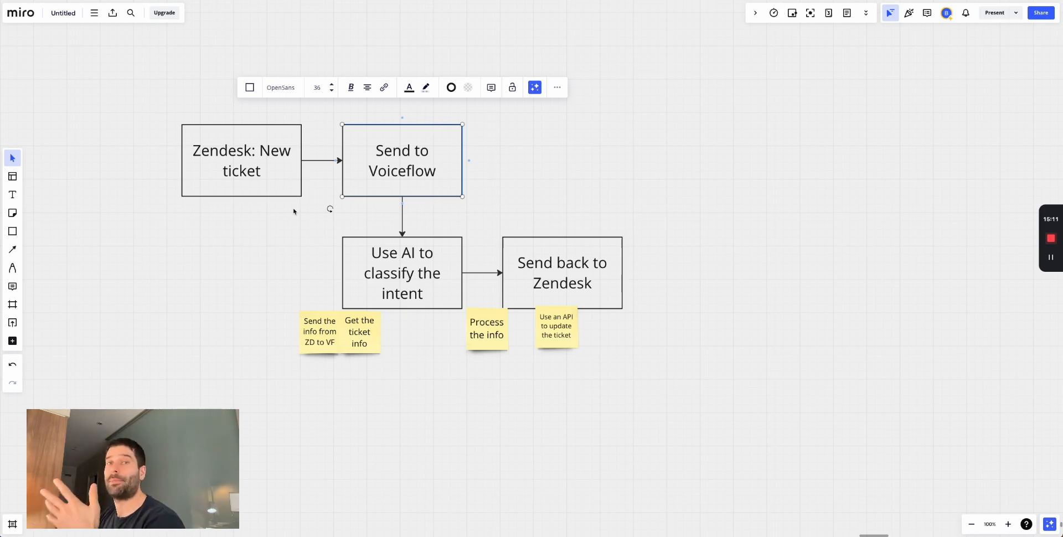
key("alt+Tab")
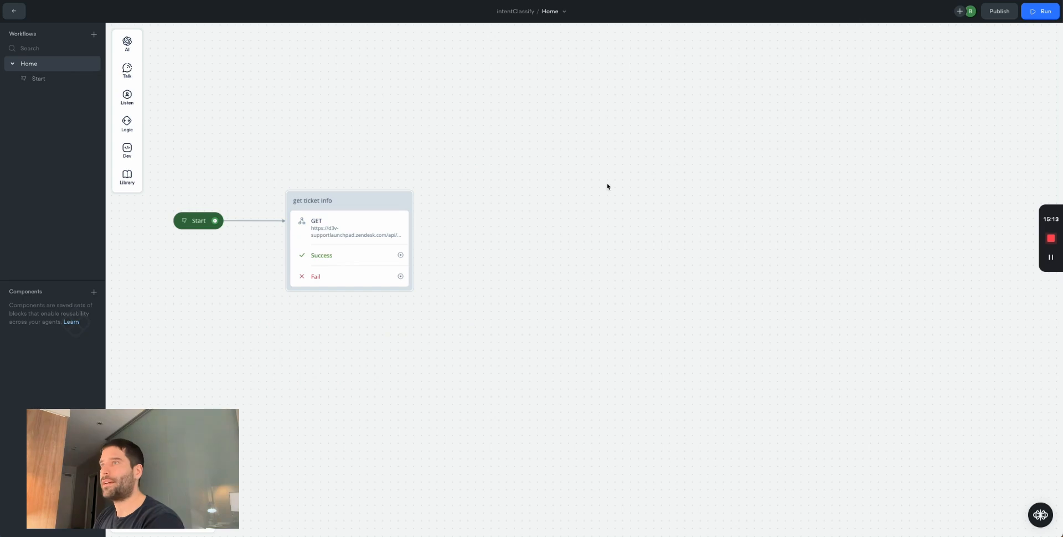
- Add a Content-Type: application/json request header, copied from the Zendesk docs sample
scroll(412, 229, "left", 2)
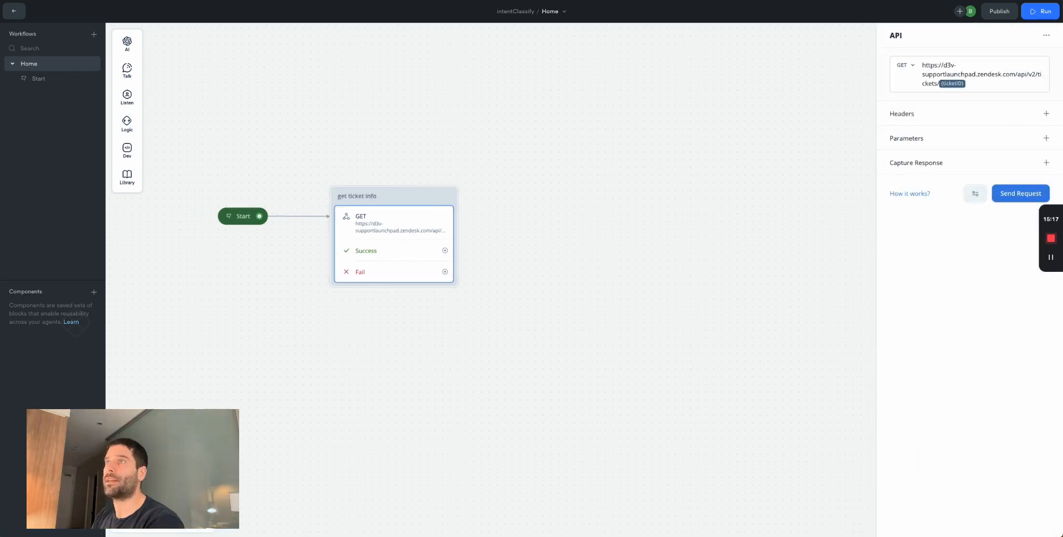
key("super+Tab")
left_click_drag(351, 255, 381, 255)
key("ctrl+c")
key("super+Tab")
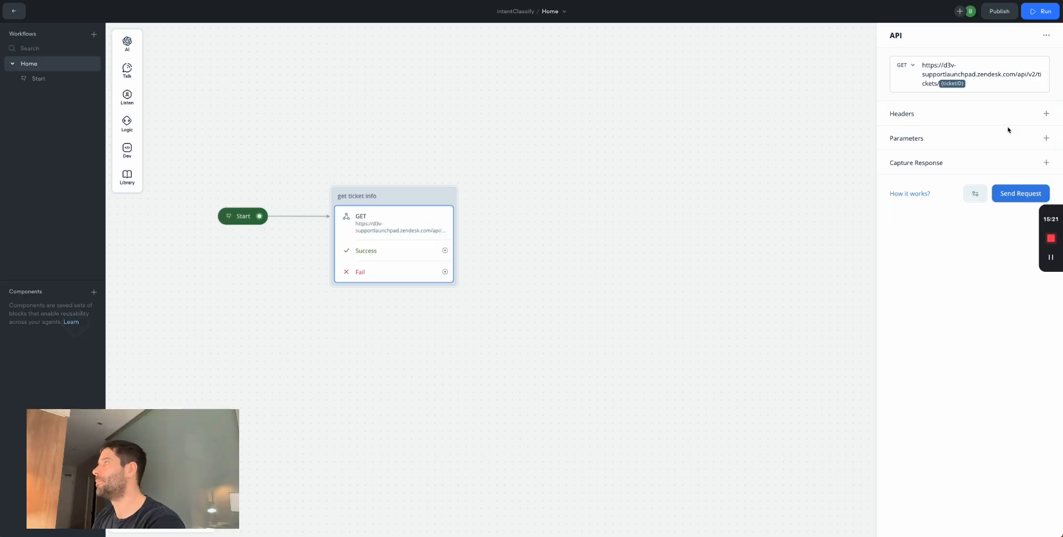
left_click(1043, 115)
key("ctrl+v")
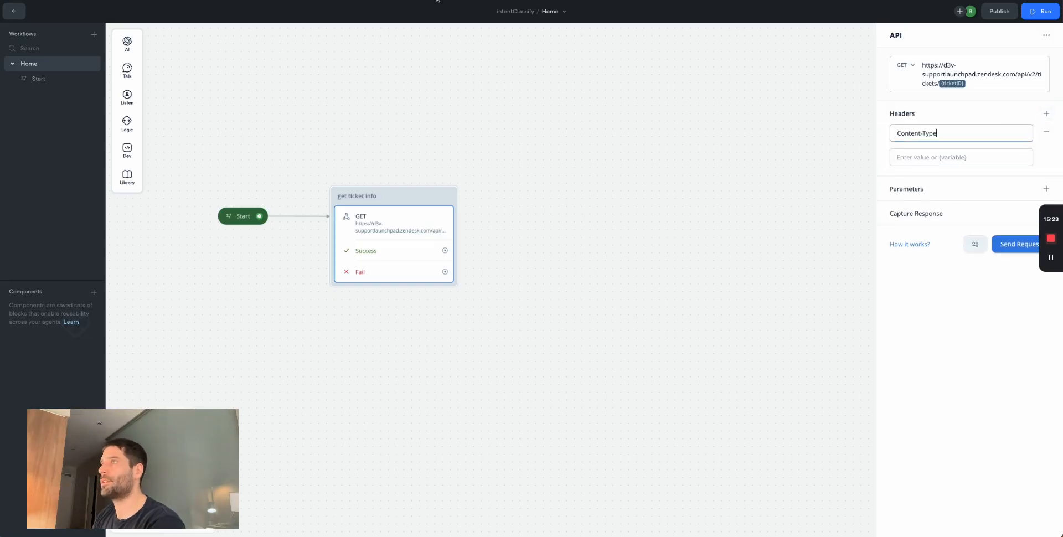
key("super+Tab")
left_click_drag(404, 255, 455, 255)
key("ctrl+c")
key("super+Tab")
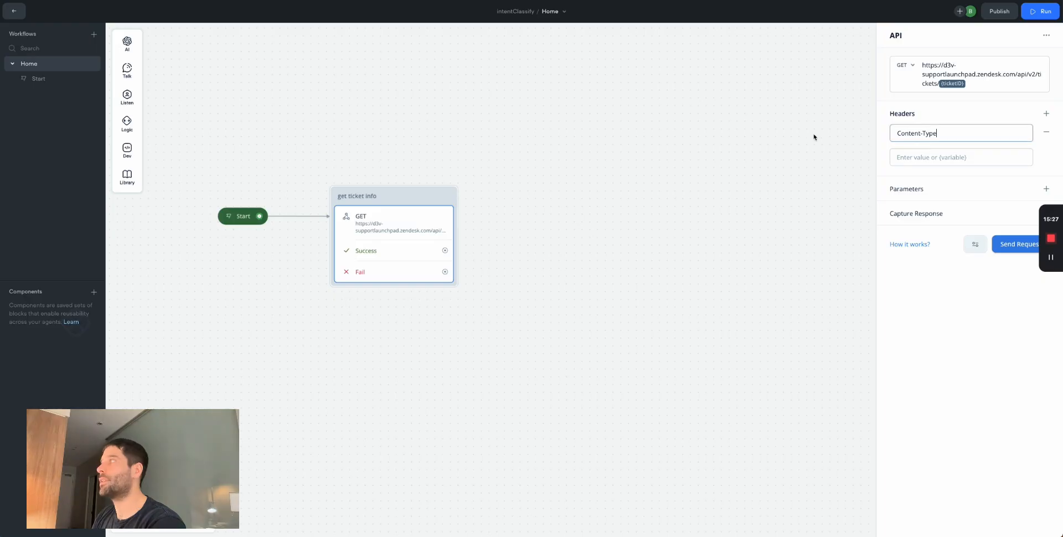
left_click(932, 155)
key("ctrl+v")
- Add a second header, Authorization = Basic <auth-value>, copied from the docs sample
left_click(1044, 114)
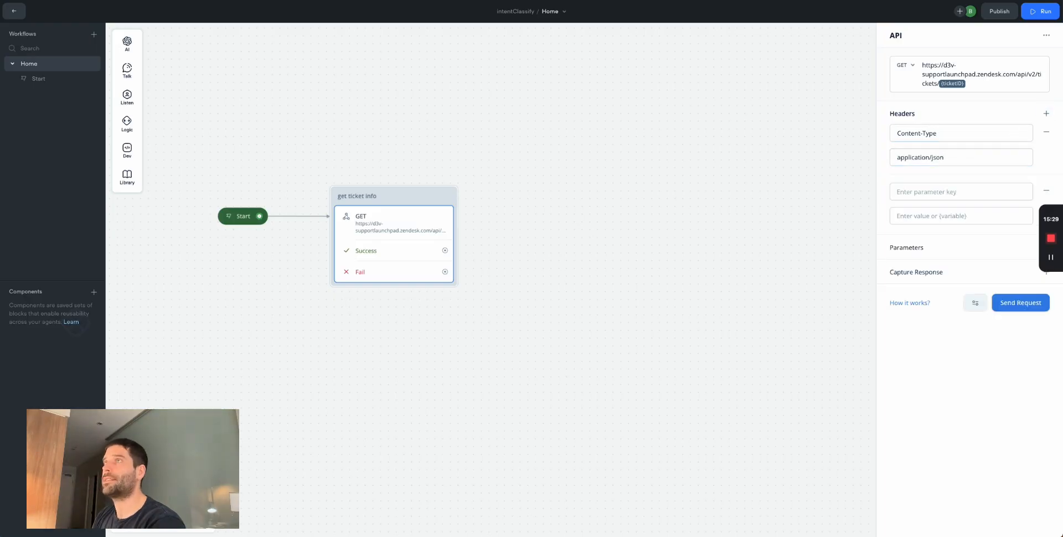
key("super+Tab")
double_click(363, 263)
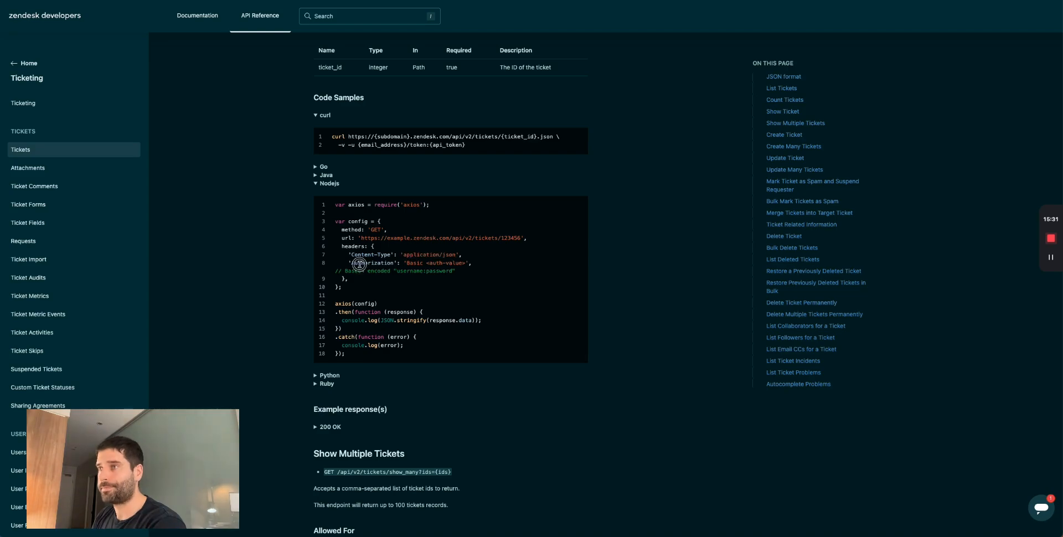
key("ctrl+c")
key("super+Tab")
left_click(912, 192)
key("ctrl+v")
key("super+Tab")
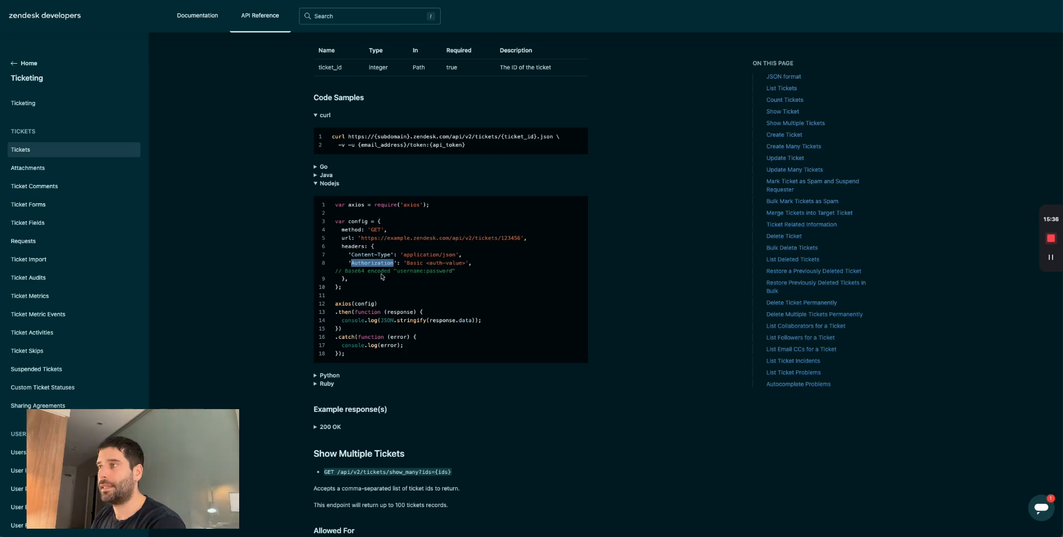
left_click_drag(408, 263, 466, 263)
key("ctrl+c")
key("super+Tab")
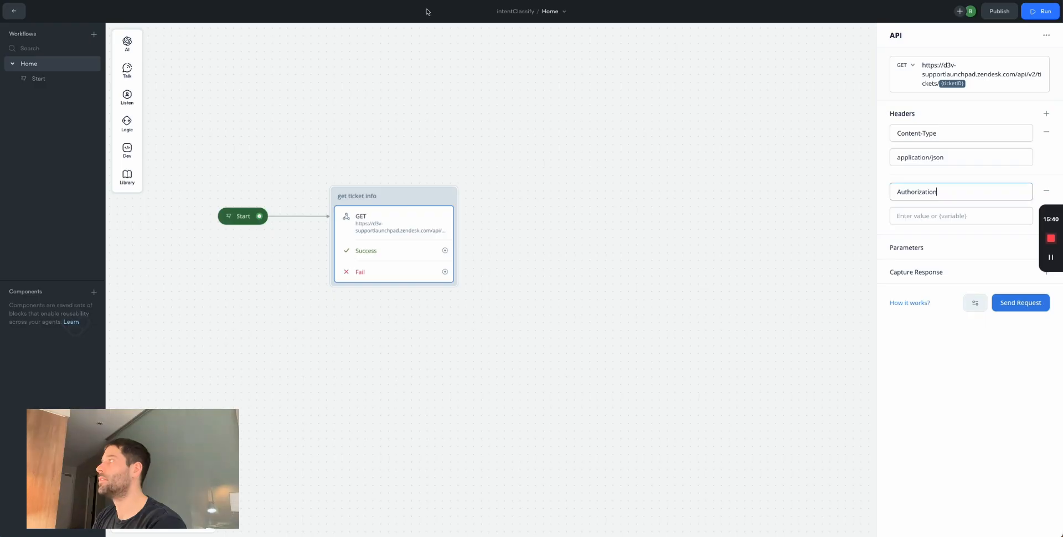
left_click(971, 219)
key("ctrl+v")
key("super+Tab")
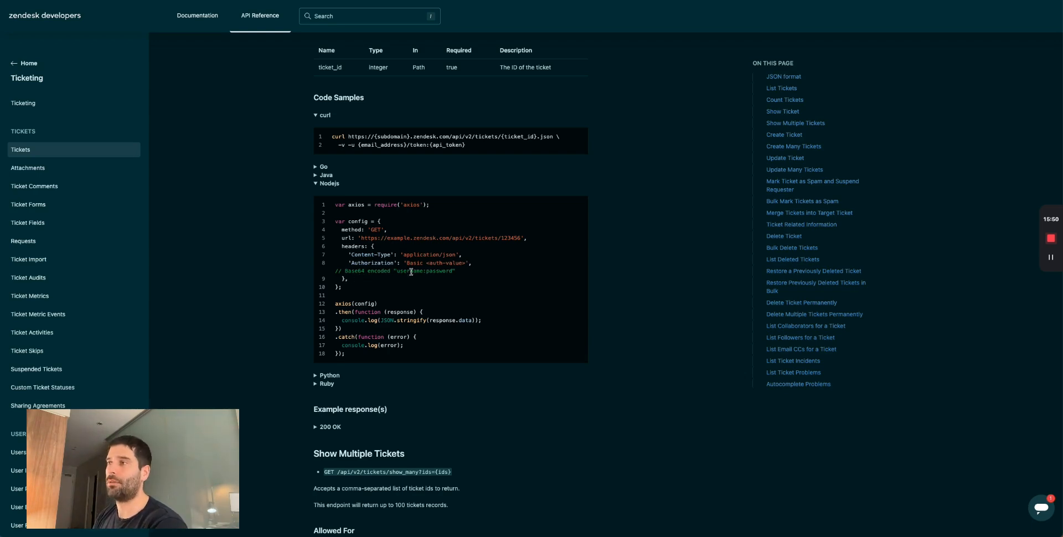
- Search Google for 'zendesk api authentication' and scroll to the API token credential format
left_click_drag(460, 268, 408, 263)
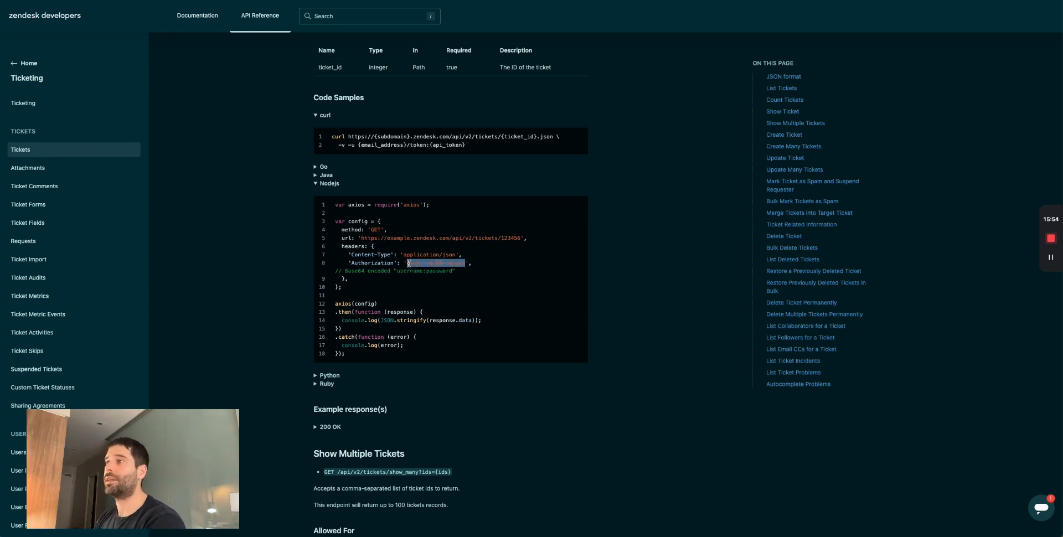
double_click(408, 272)
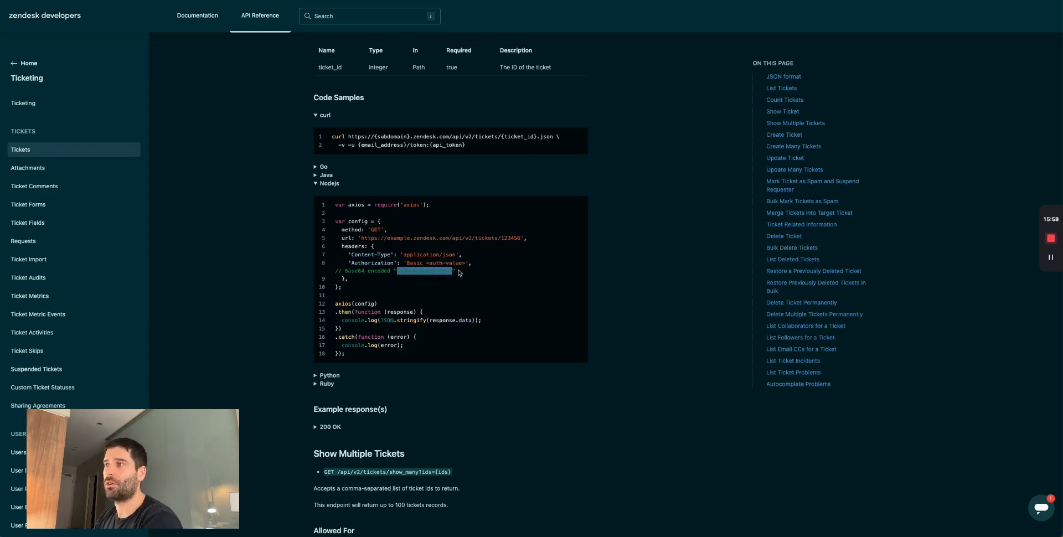
key("super+t")
type("zendesk api")
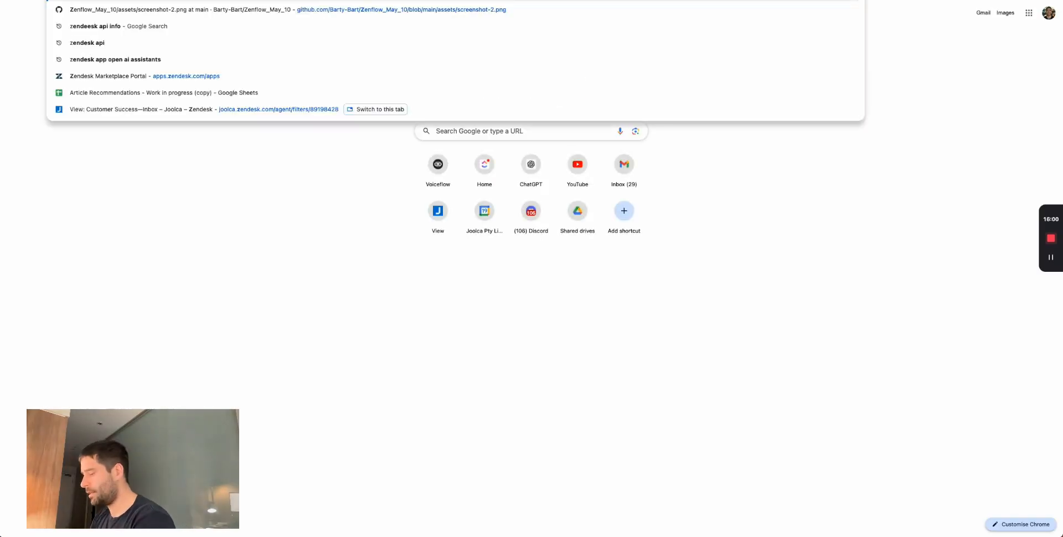
type(" authentication")
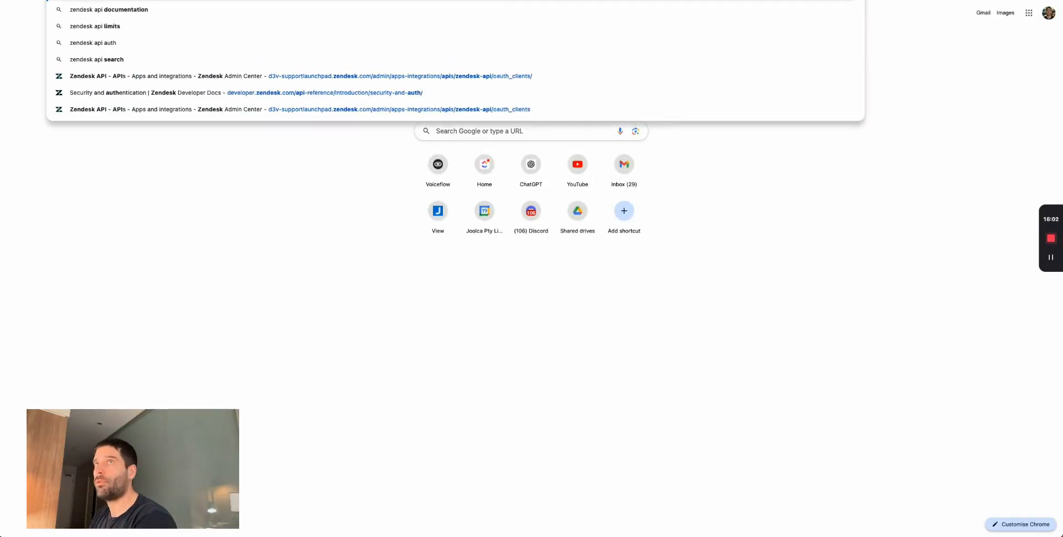
key("Return")
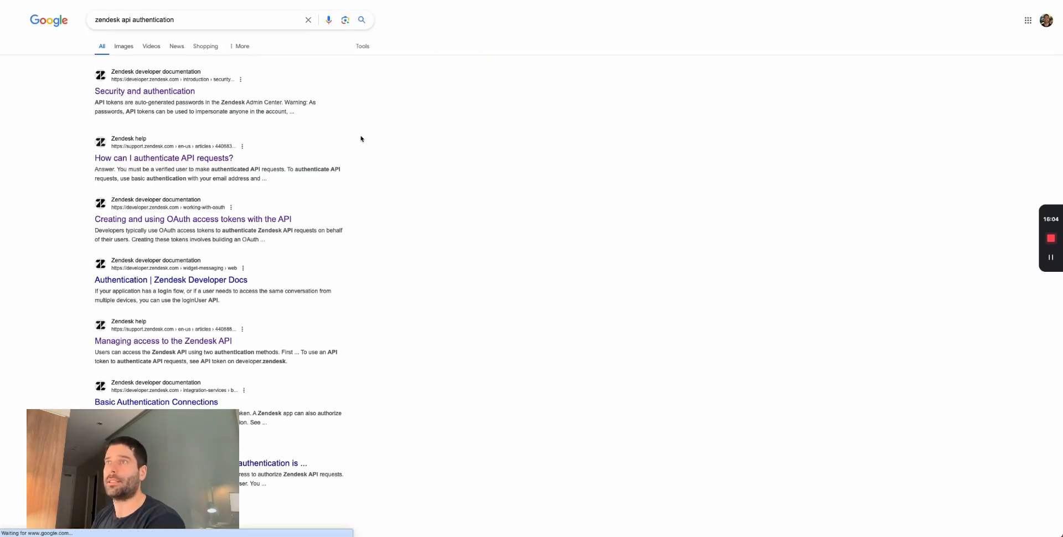
scroll(509, 295, "down", 6)
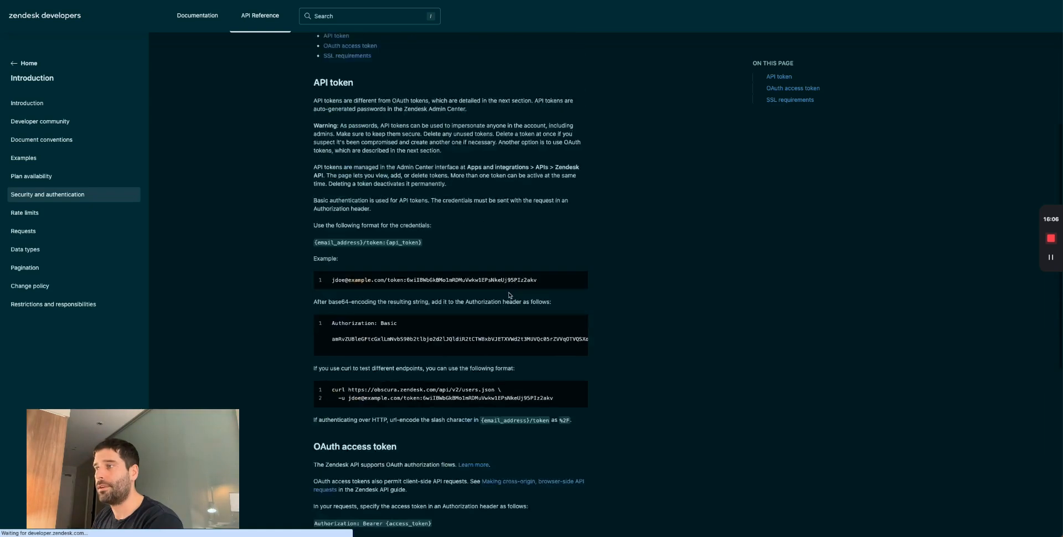
- Copy the {email_address}/token:{api_token} format and open base64encode.org from a web search
left_click_drag(313, 173, 423, 175)
left_click(439, 176)
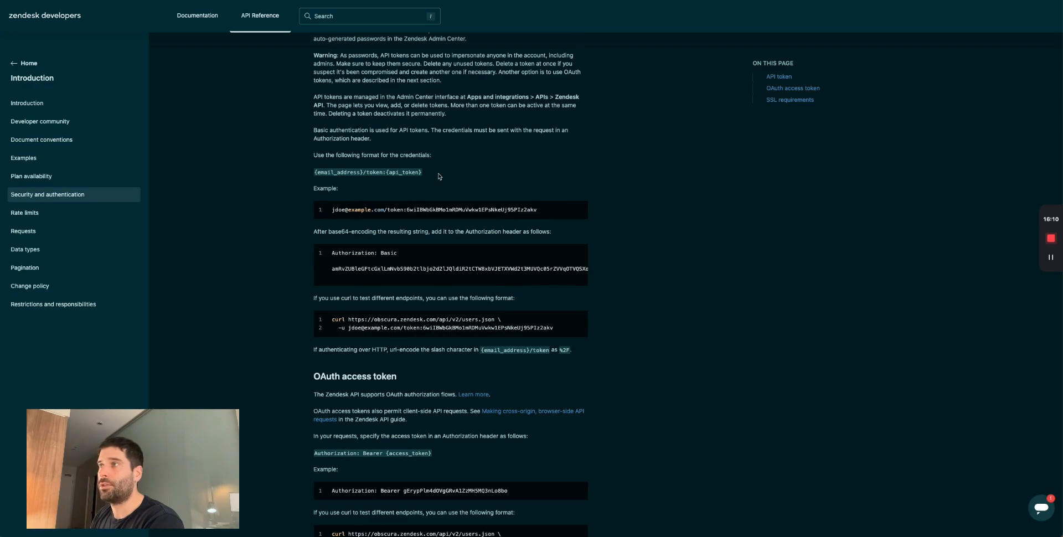
key("ctrl+t")
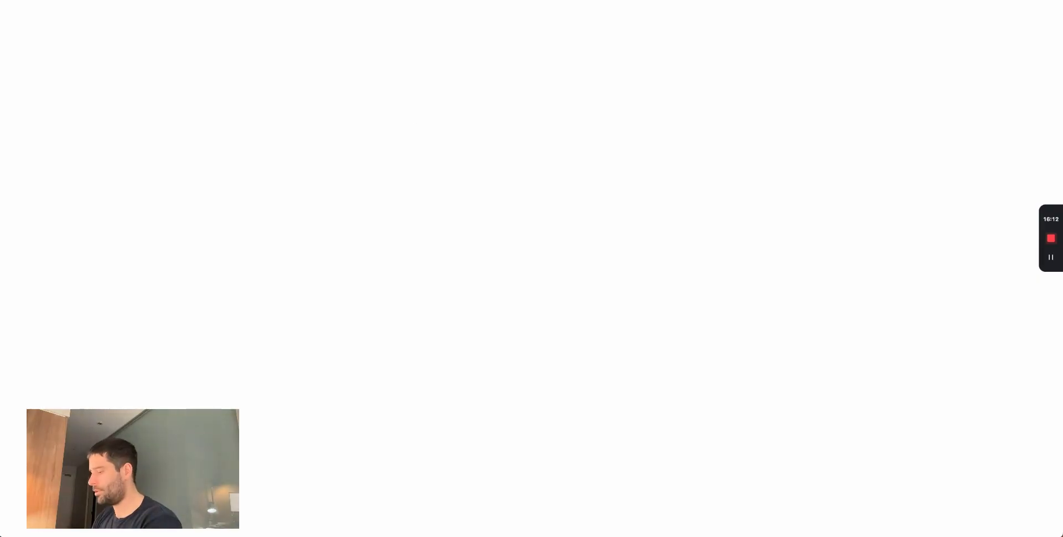
type("base64 decodeencoder")
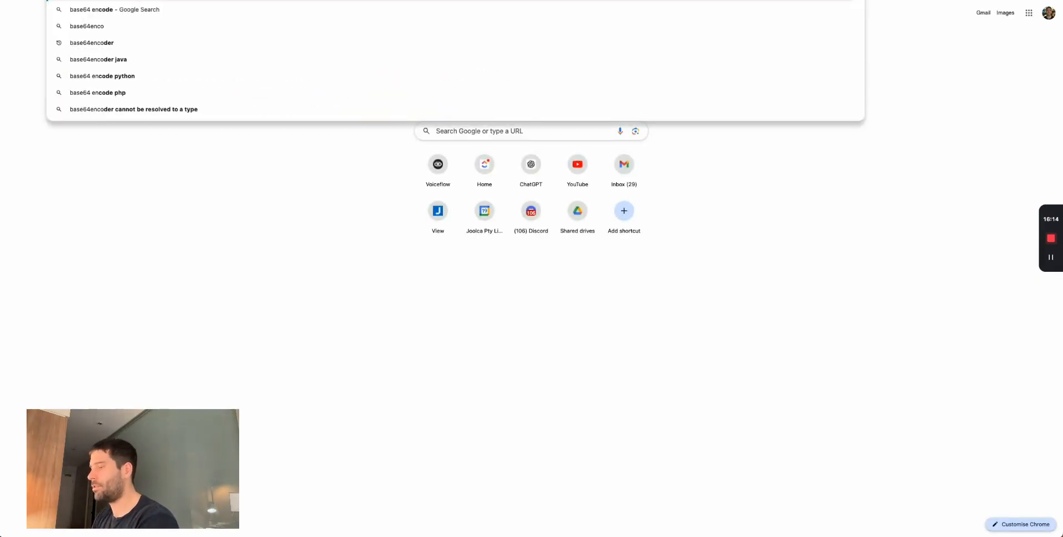
key("Return")
left_click(165, 92)
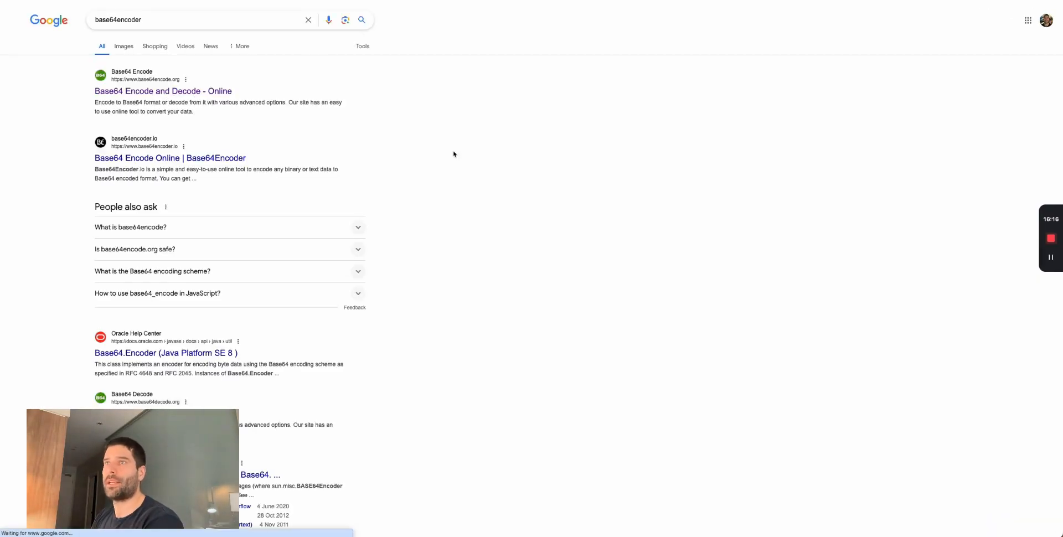
- Paste the credential format into the encoder and replace {email_address} with the account e-mail
left_click(391, 167)
key("ctrl+v")
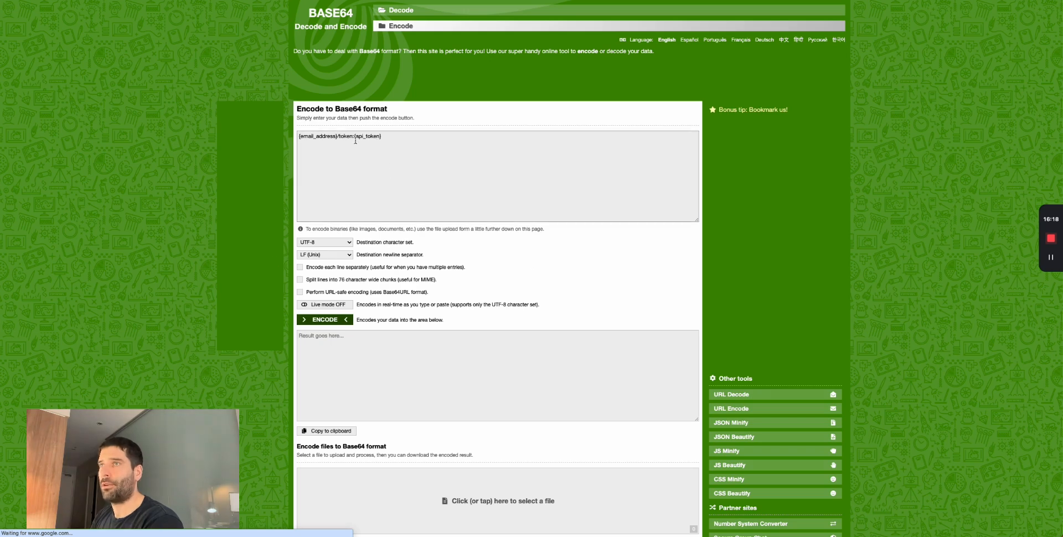
left_click_drag(337, 137, 256, 138)
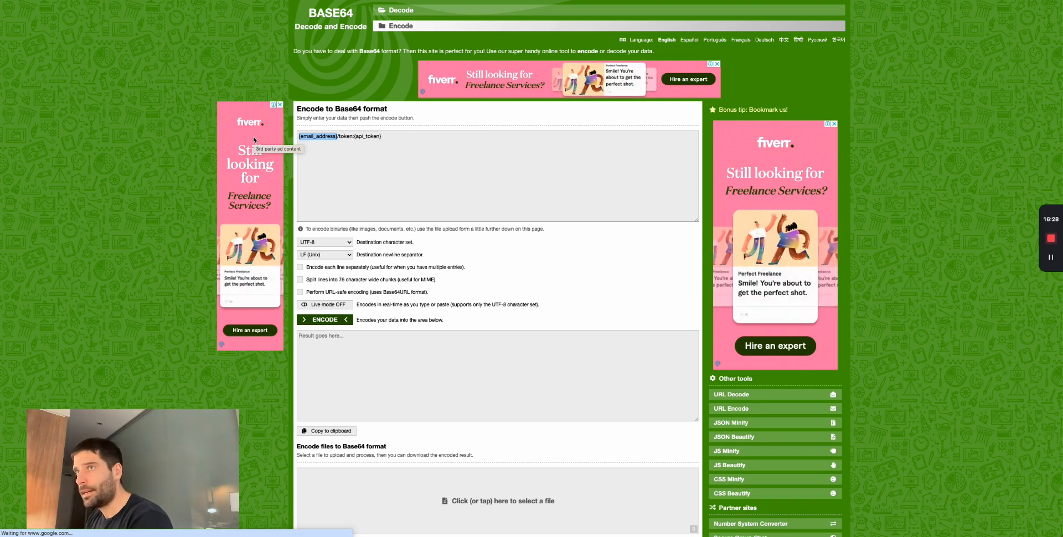
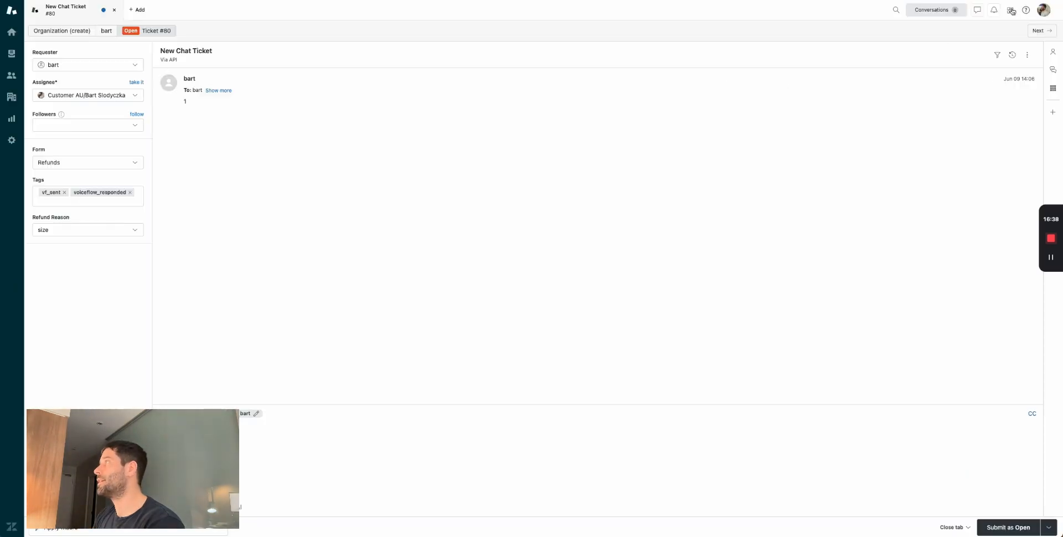
- Go to Zendesk Admin Center and open the Zendesk API settings via an 'api' search
left_click(1011, 11)
left_click(961, 233)
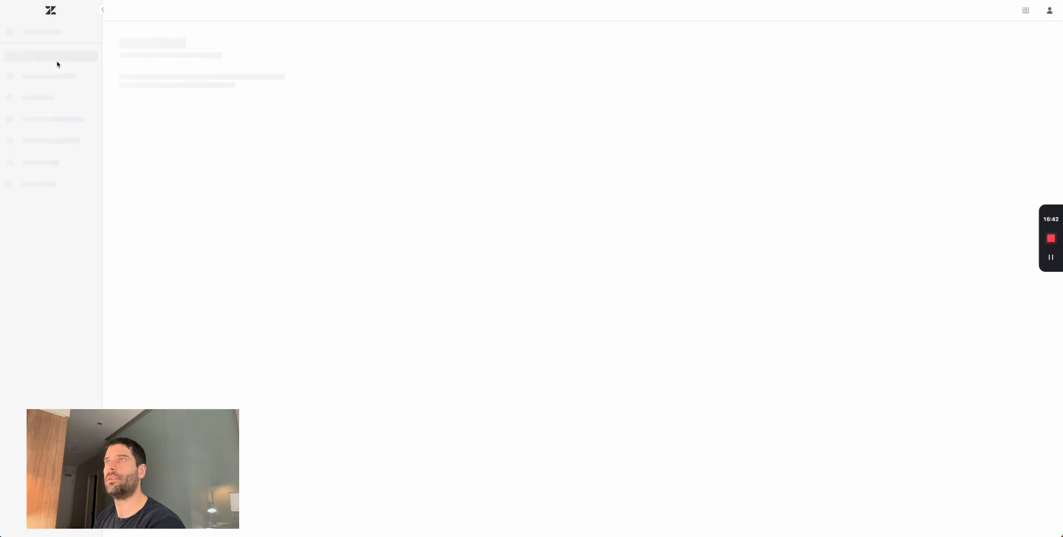
left_click(39, 75)
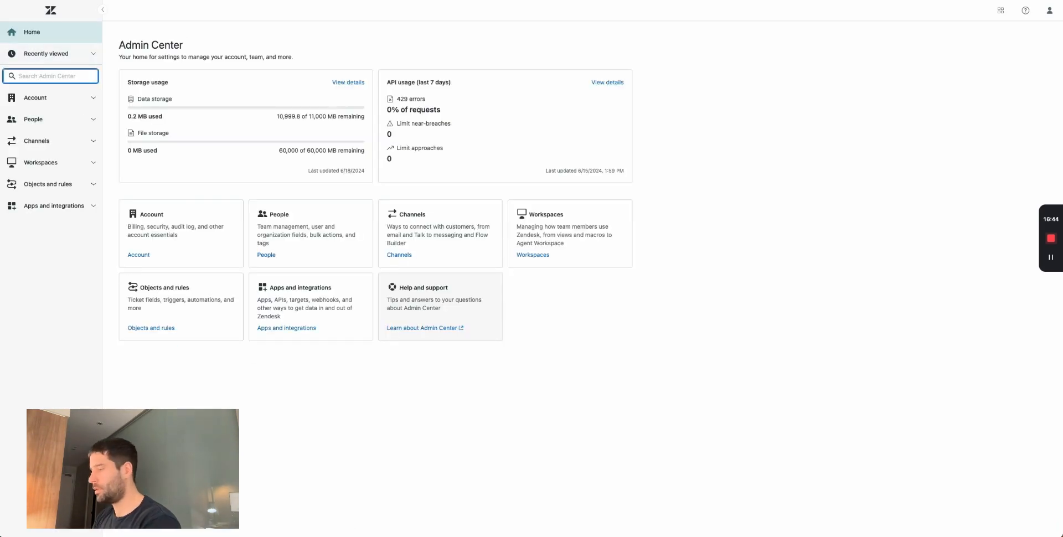
type("api")
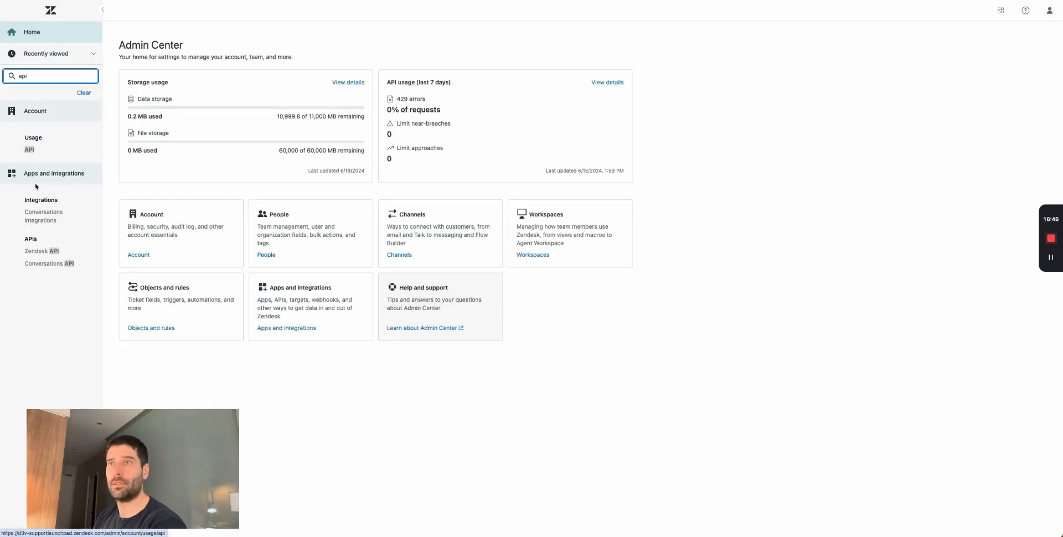
left_click(41, 251)
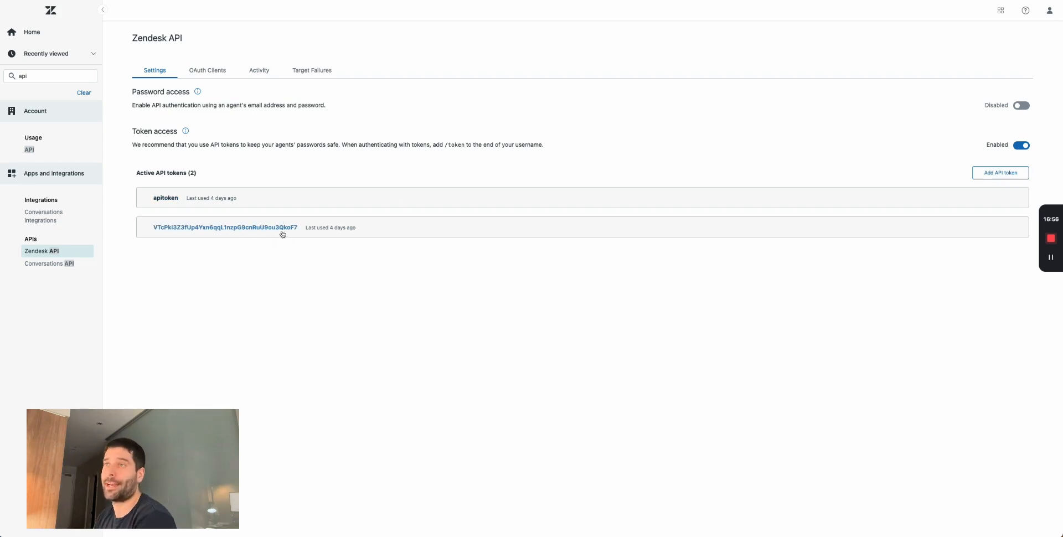
- Create an API token described as 'apiToken' with token access on, copy it and save
left_click(976, 173)
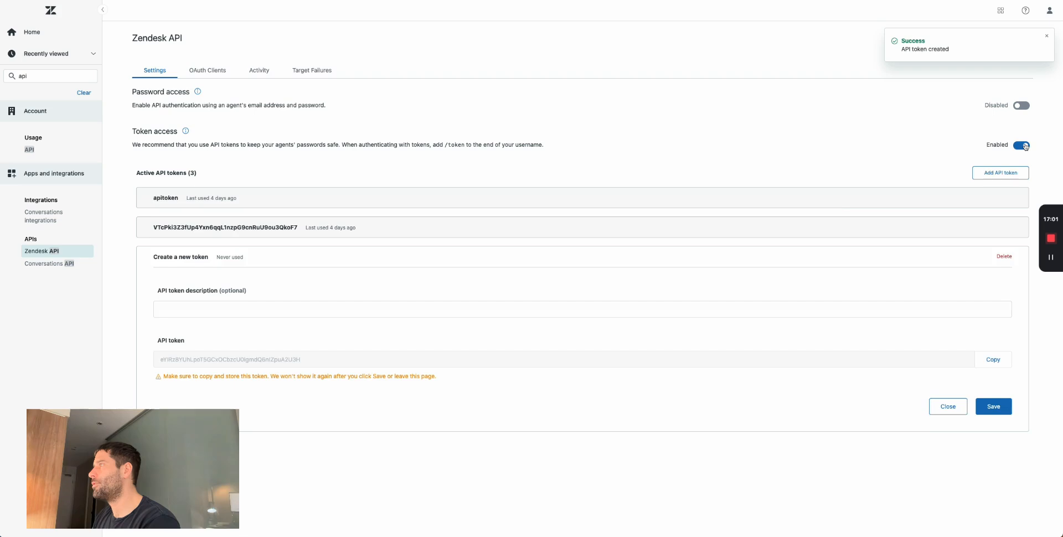
left_click(1023, 145)
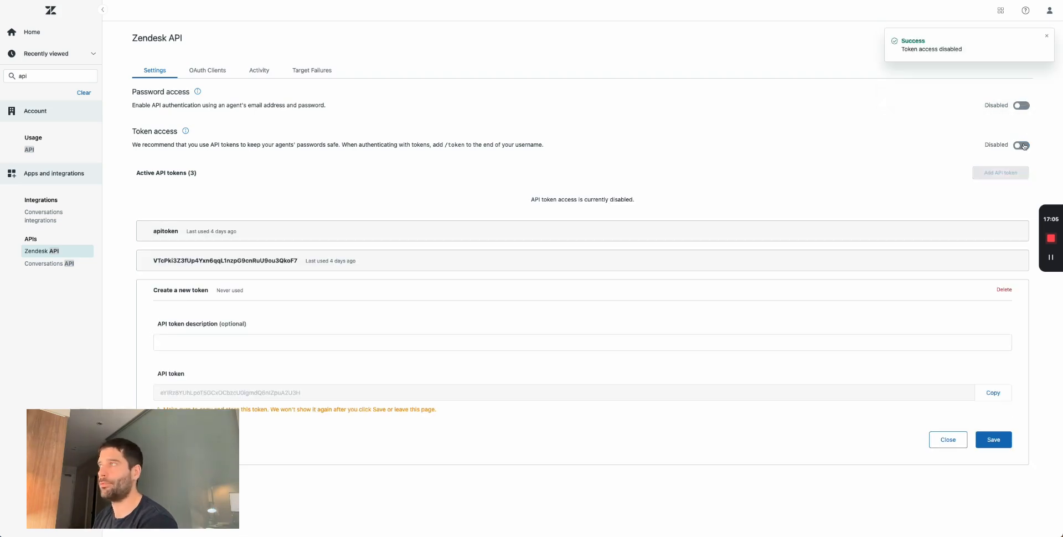
left_click(1023, 146)
left_click(200, 310)
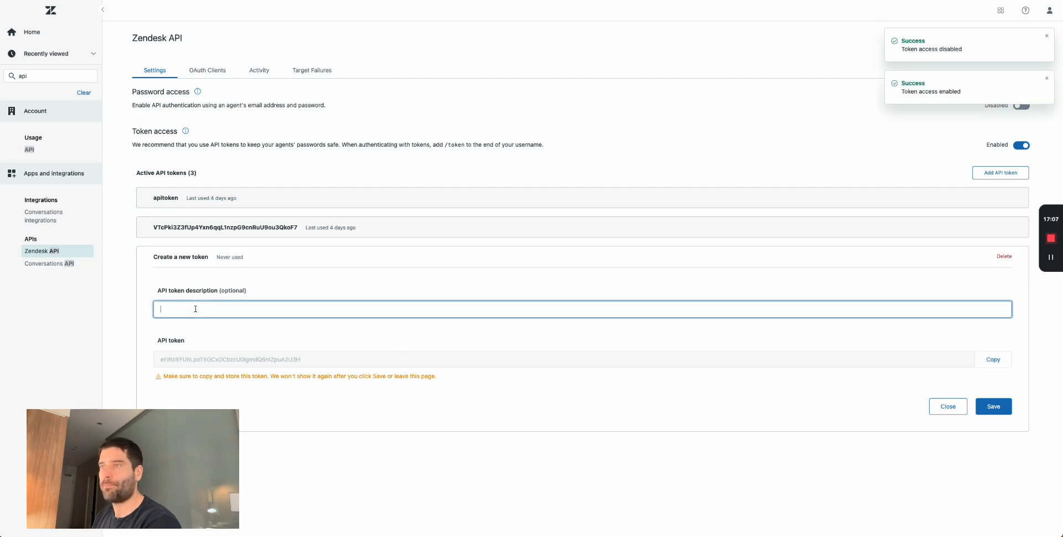
type("apiToken")
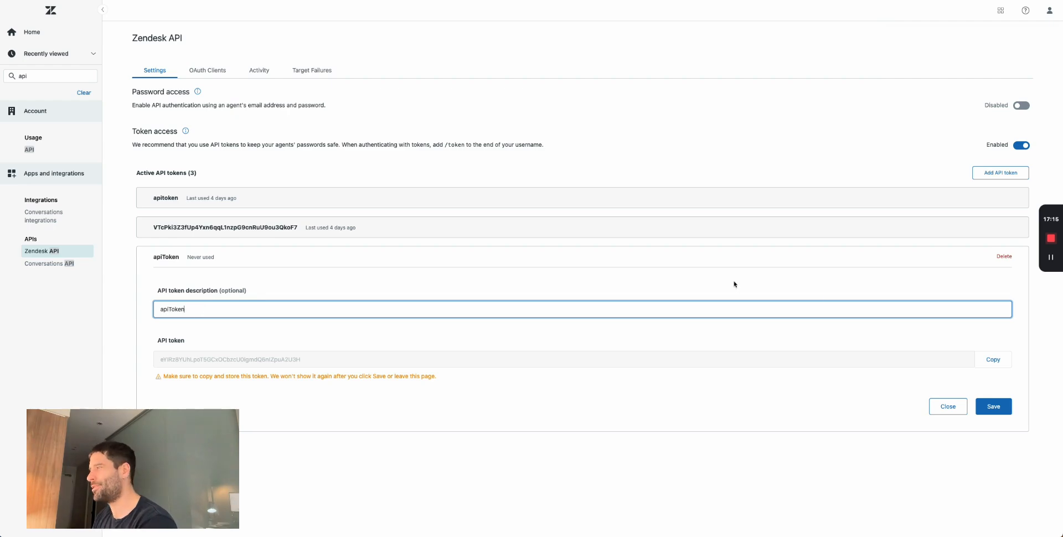
left_click(1005, 359)
left_click(993, 406)
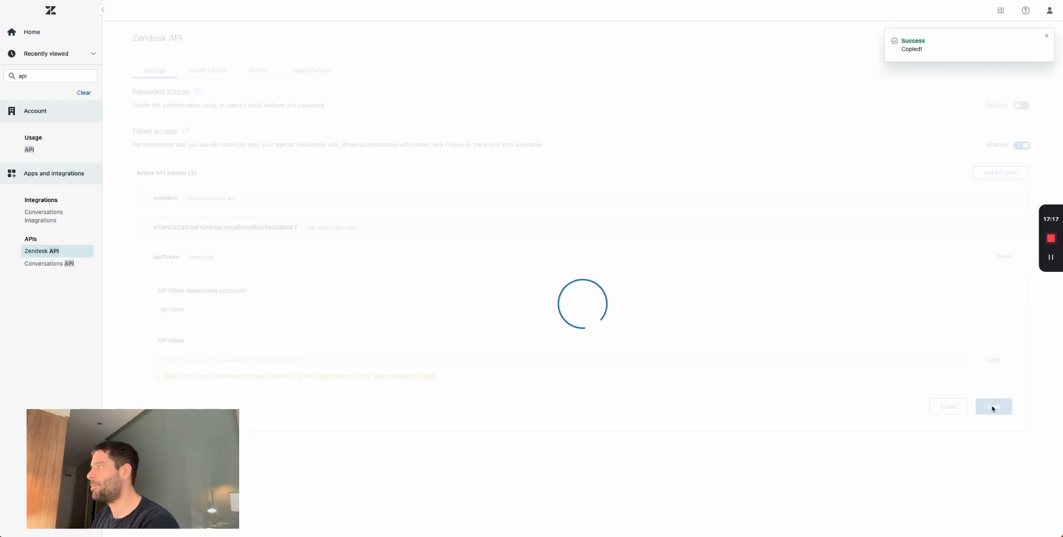
left_click(387, 1)
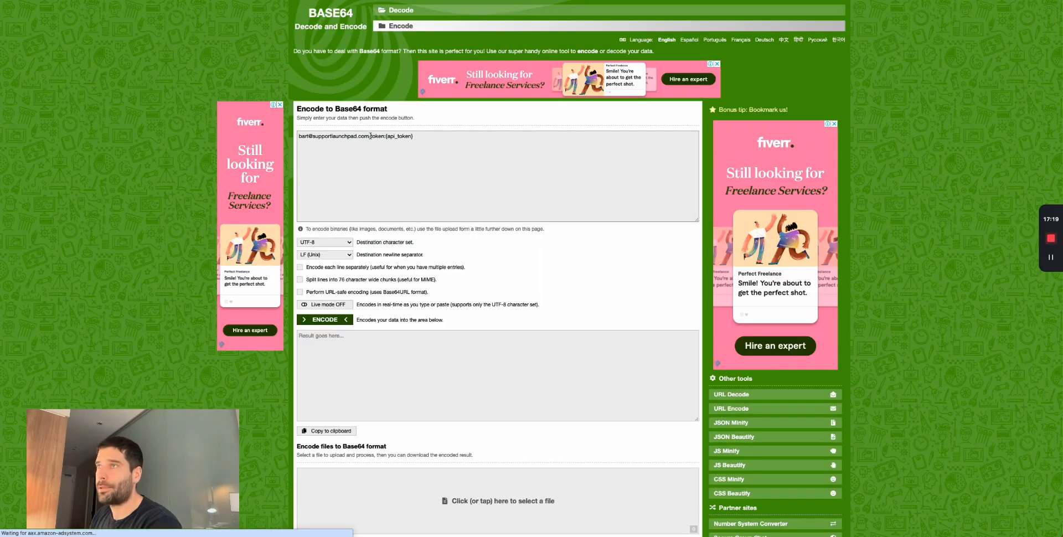
- Replace {api_token} with the new token, encode the string to Base64 and select the output
left_click_drag(386, 136, 487, 137)
key("ctrl+v")
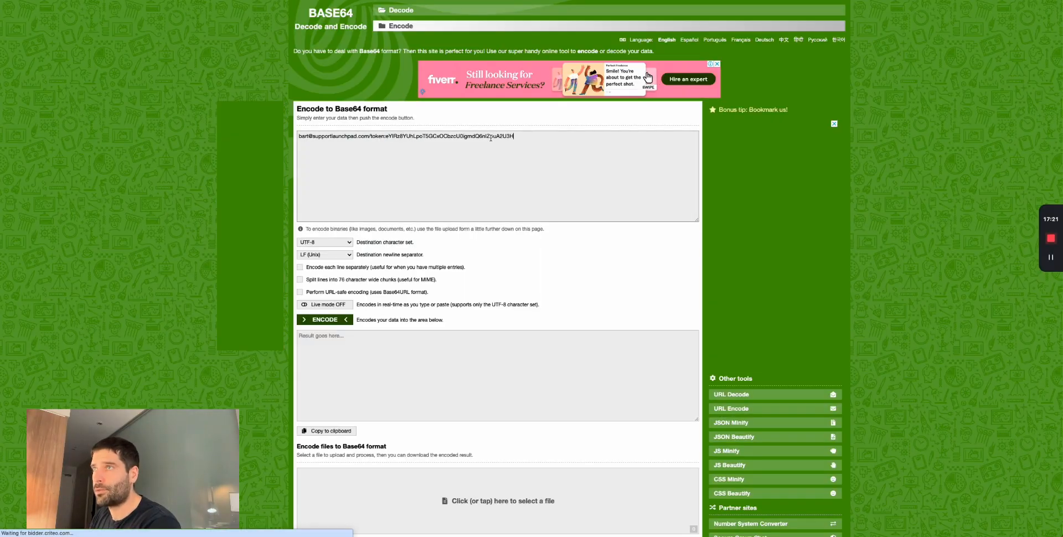
key("ctrl+z")
key("ctrl+v")
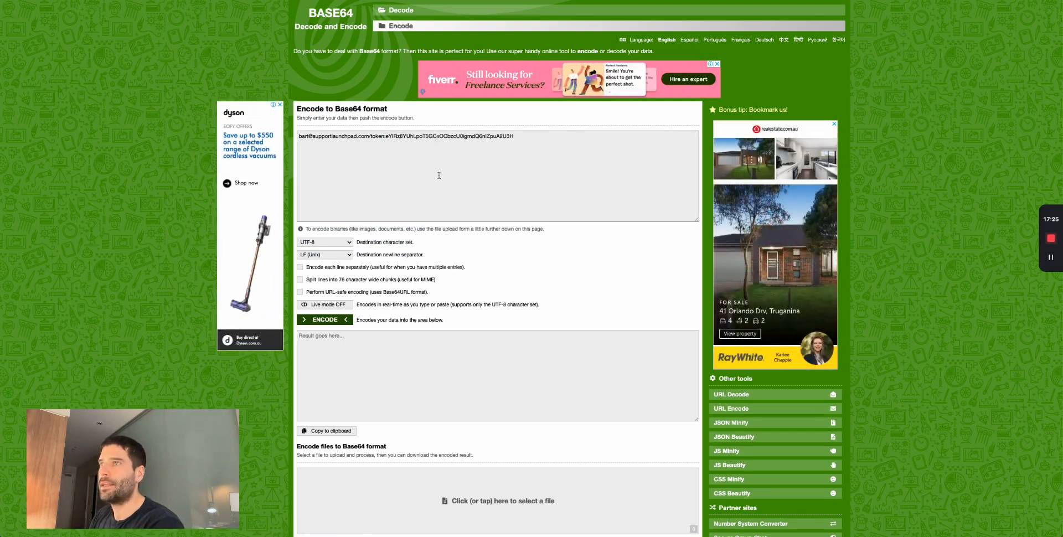
left_click(326, 317)
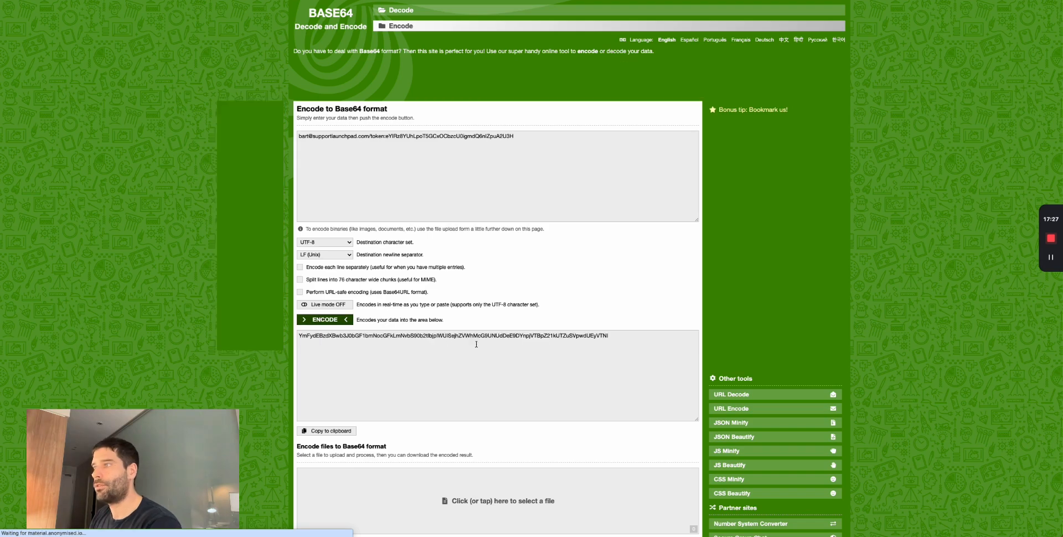
left_click_drag(613, 336, 299, 335)
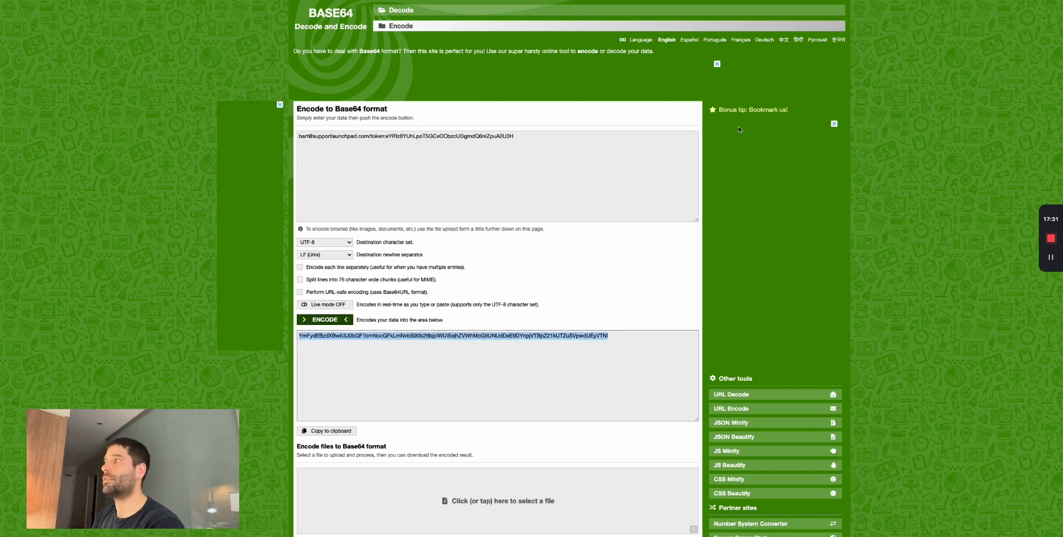
key("super+Tab")
left_click_drag(949, 215, 917, 216)
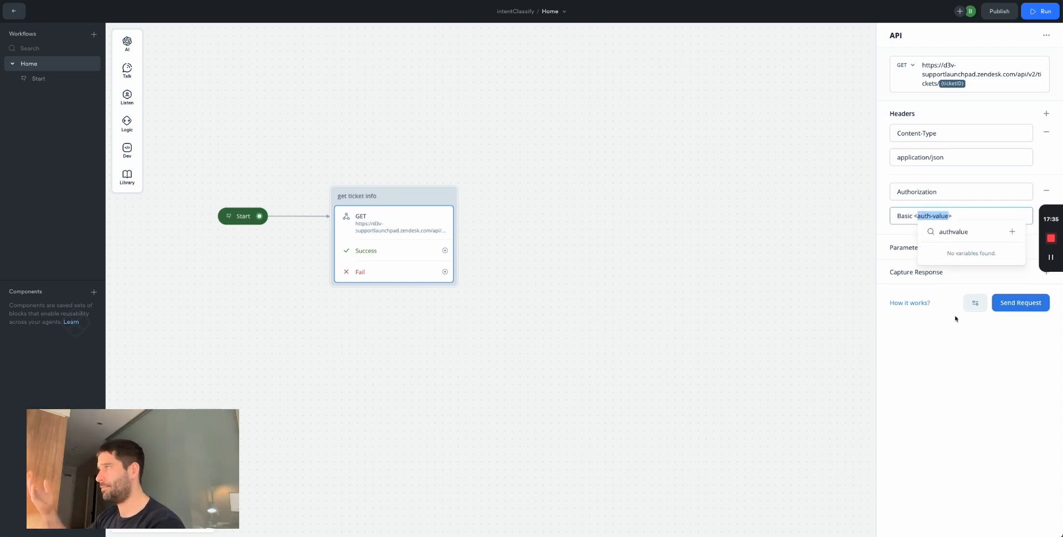
- Paste the Base64 credentials after 'Basic' in the Authorization header value
key("ctrl+v")
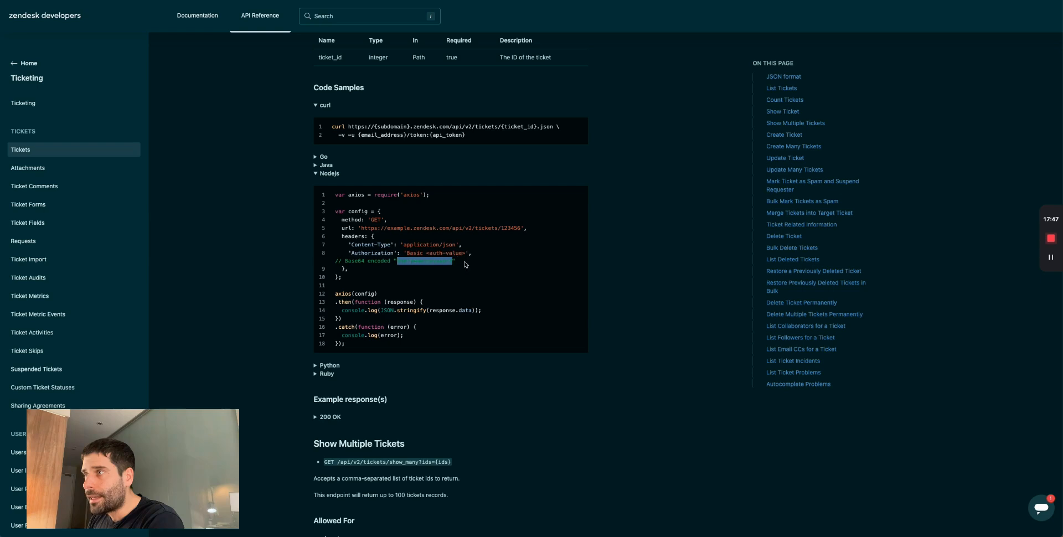
left_click_drag(465, 265, 448, 227)
left_click(382, 227)
left_click(427, 243)
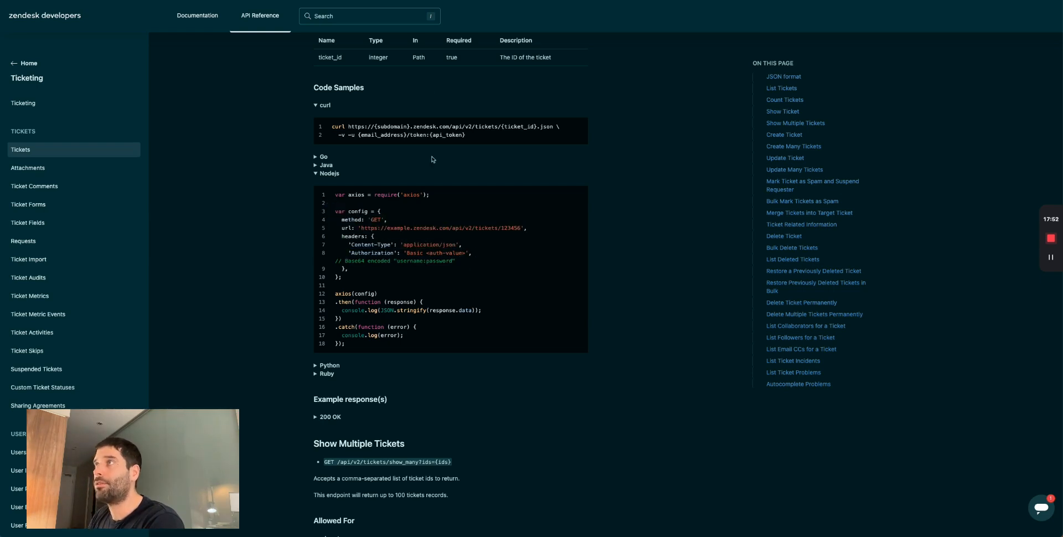
- Copy ticket number 80 from the Zendesk ticket page
key("ctrl+Tab")
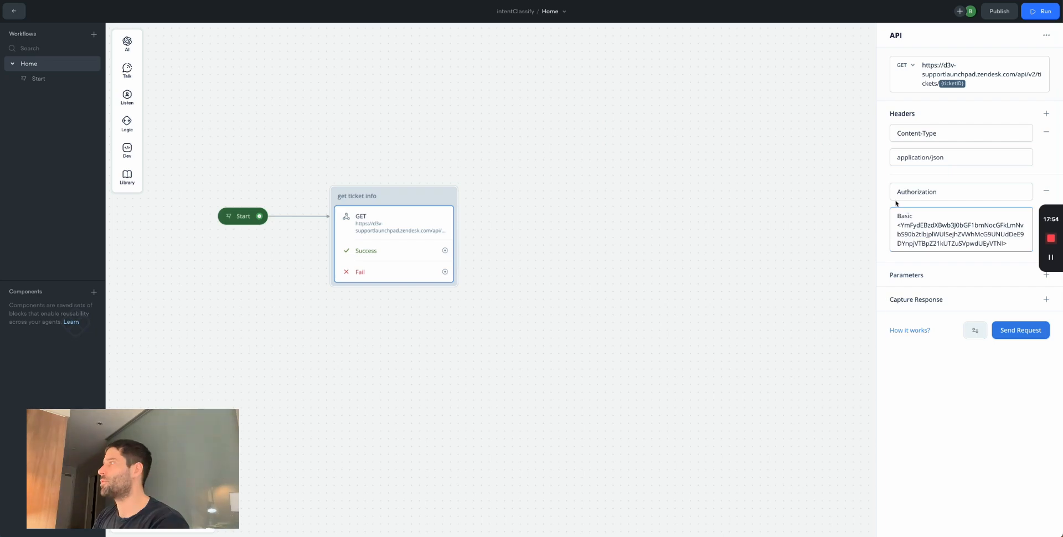
key("ctrl+Tab")
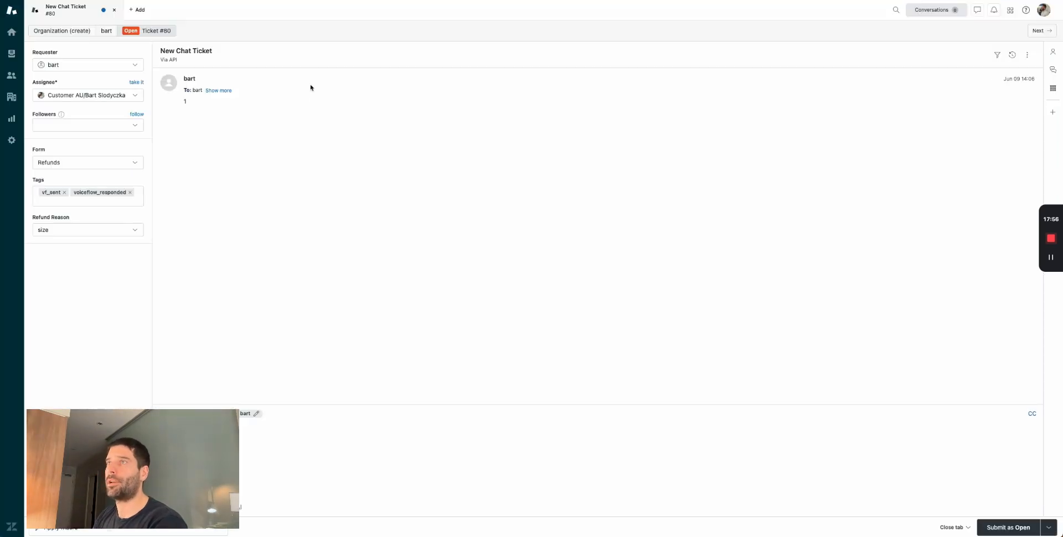
double_click(166, 31)
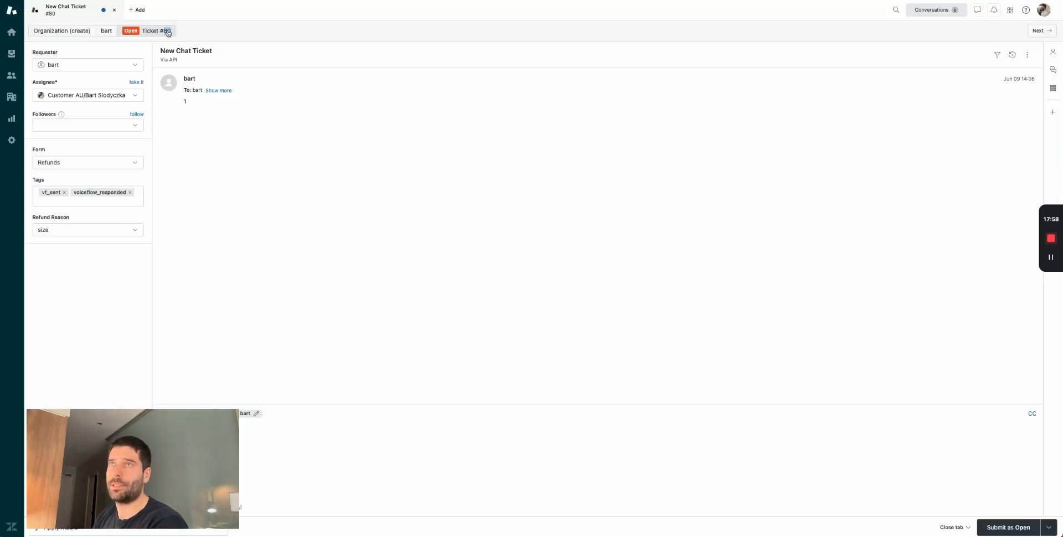
key("ctrl+Tab")
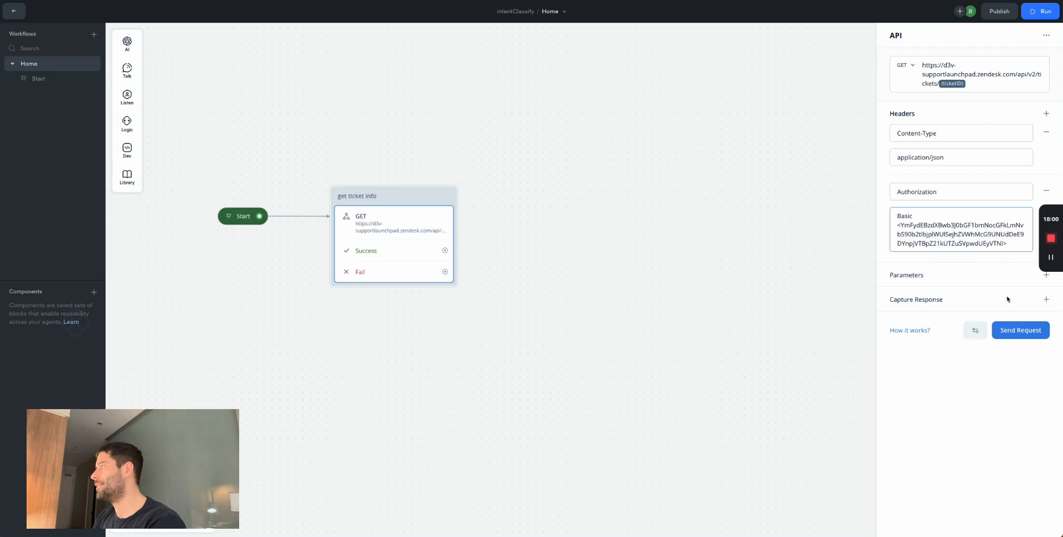
- Run a test of the API request with ticketID 80 and inspect the response's id and channel
left_click(1015, 332)
key("ctrl+v")
left_click(572, 95)
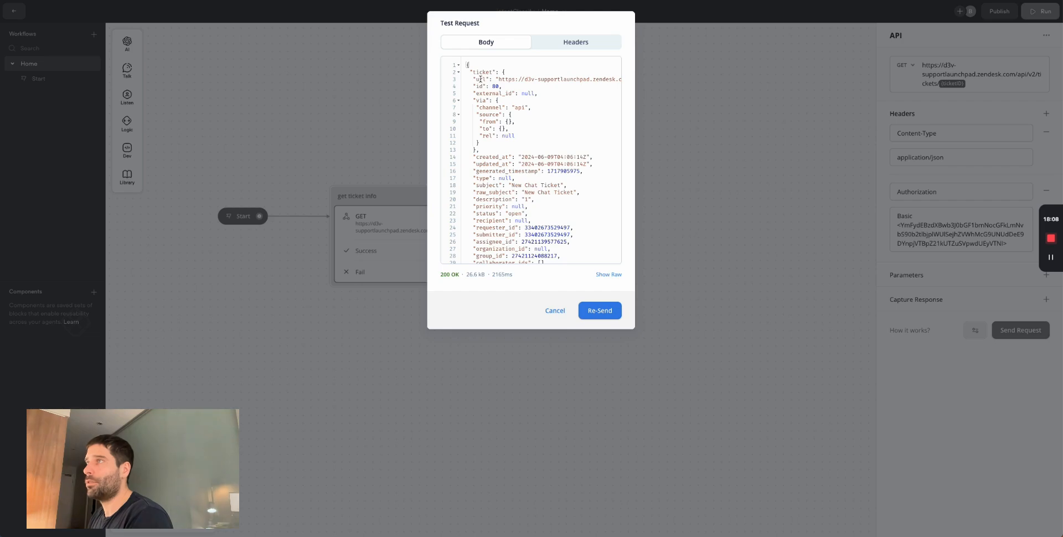
left_click_drag(481, 86, 480, 107)
left_click(508, 87)
left_click(480, 107)
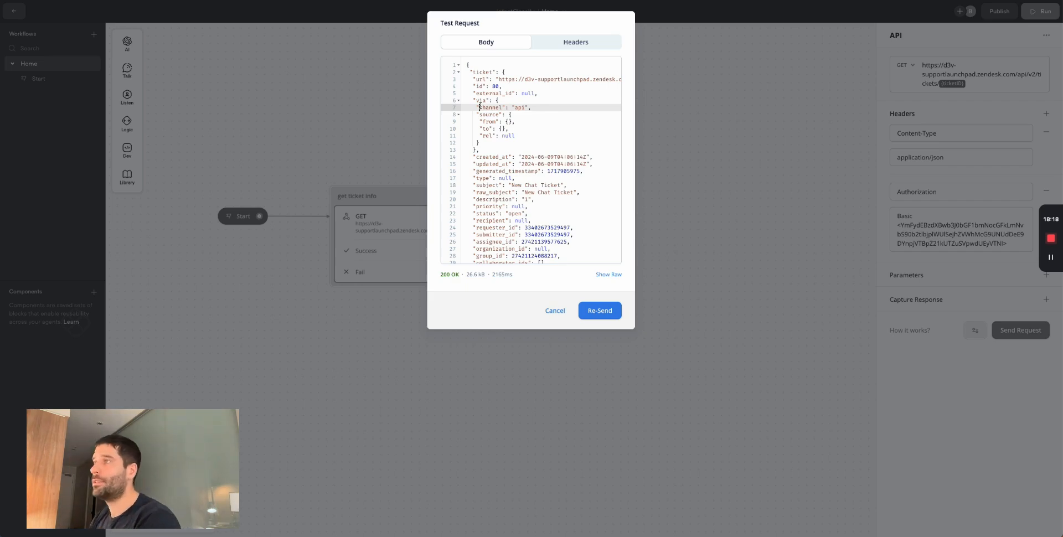
scroll(551, 146, "down", 2)
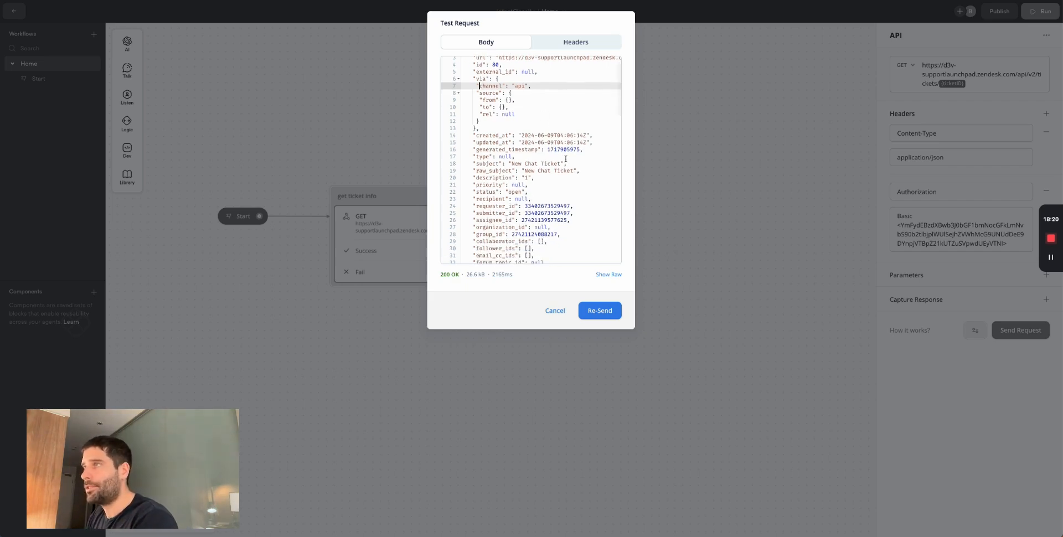
scroll(475, 142, "down", 2)
- Compare the response subject 'New Chat Ticket' and description '1' with the Zendesk ticket
left_click_drag(475, 142, 559, 143)
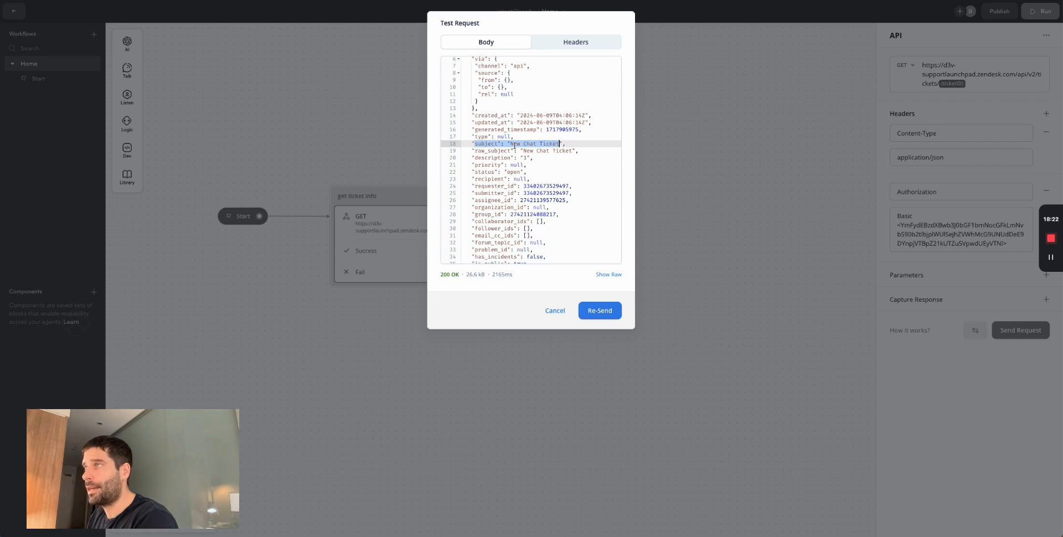
left_click_drag(475, 158, 530, 158)
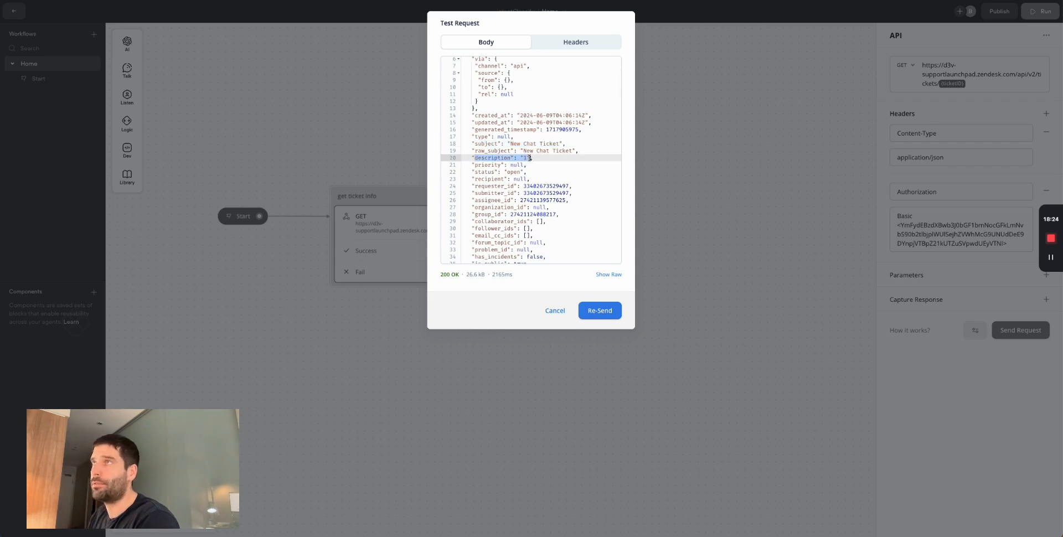
key("super+Tab")
triple_click(185, 102)
left_click(185, 103)
triple_click(184, 103)
left_click(185, 103)
left_click(214, 51)
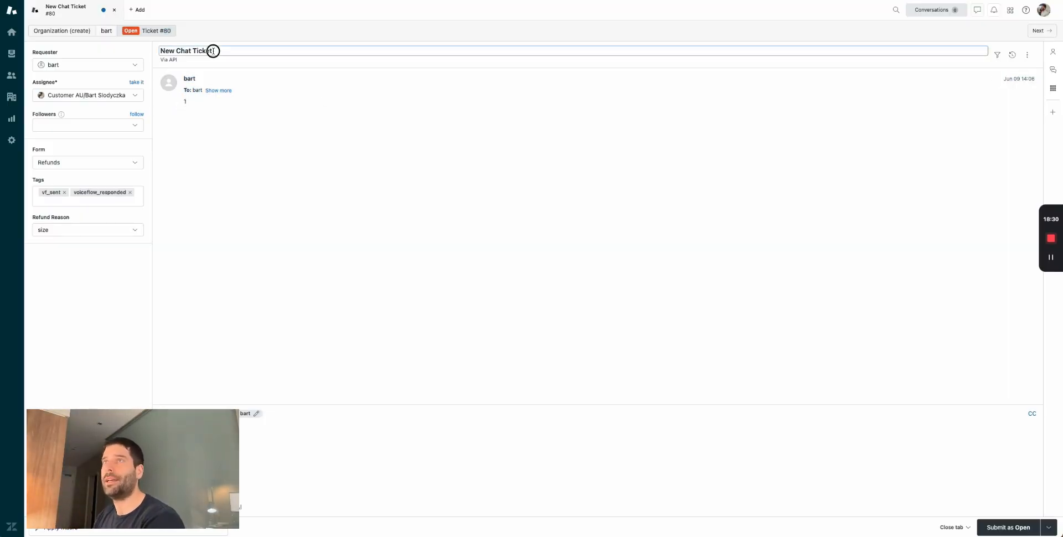
left_click_drag(214, 50, 157, 52)
key("super+Tab")
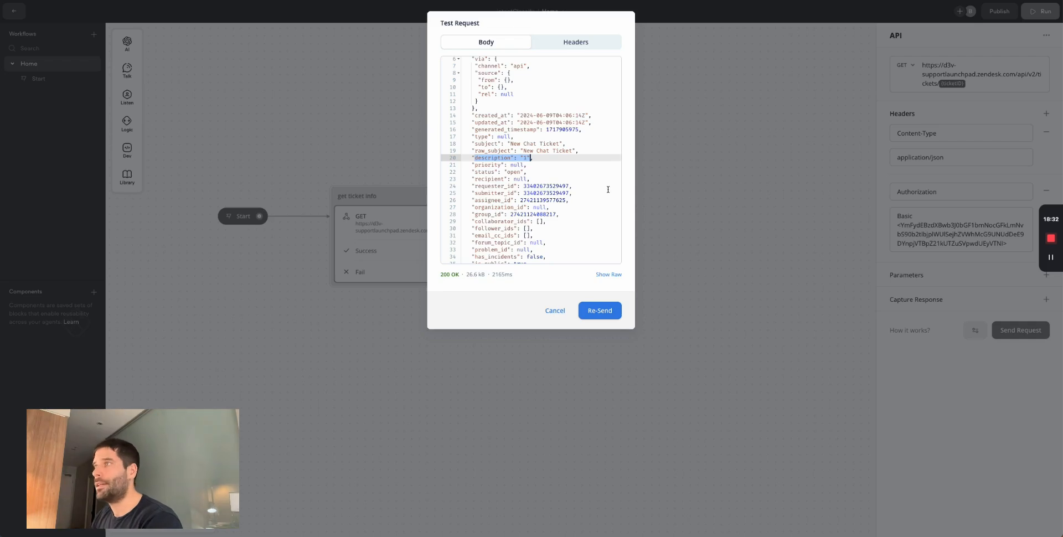
- Review the status 'open' line and the remaining ticket fields in the response
scroll(484, 129, "down", 2)
left_click_drag(524, 135, 470, 128)
scroll(532, 199, "down", 1)
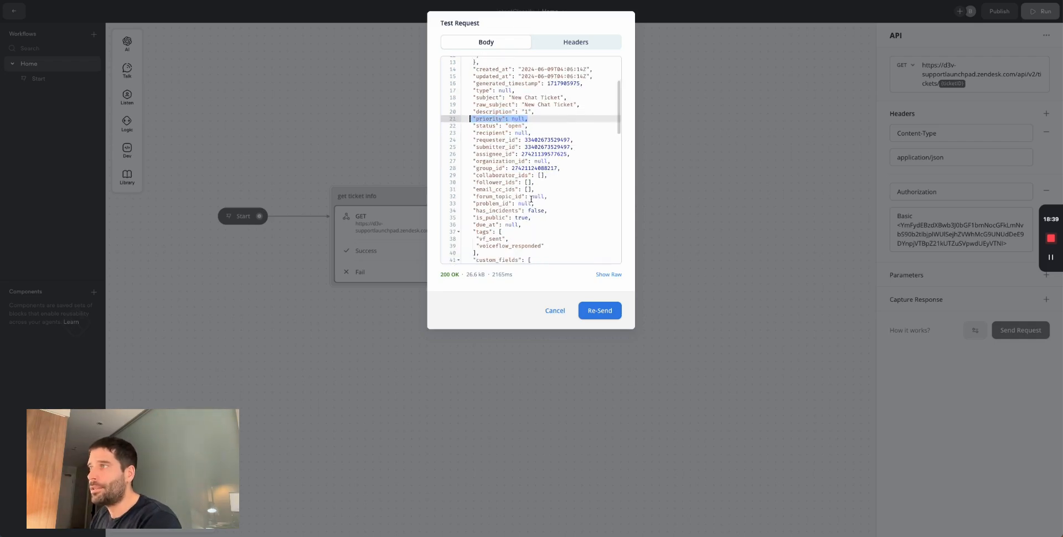
left_click_drag(541, 249, 475, 59)
left_click(503, 118)
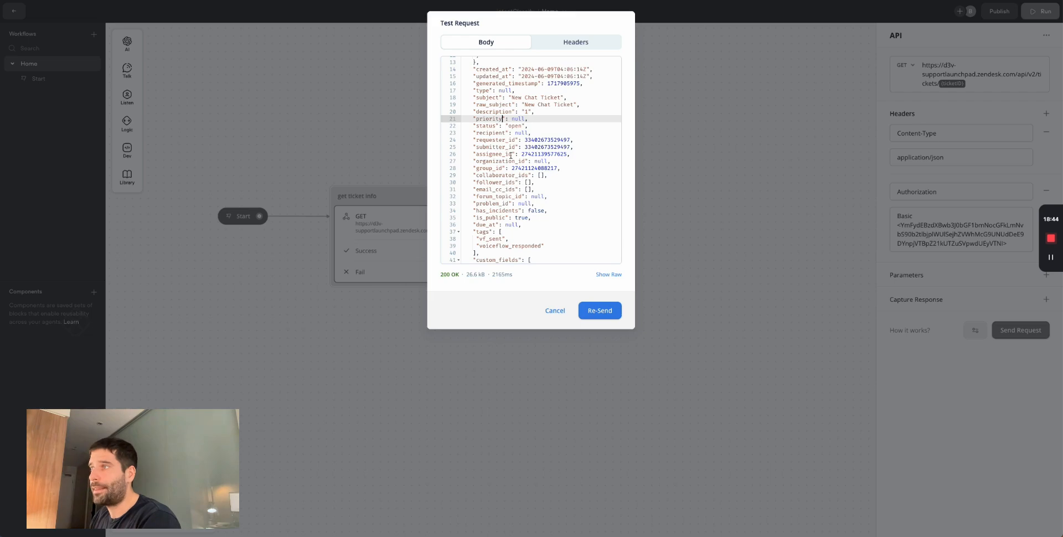
scroll(511, 155, "down", 3)
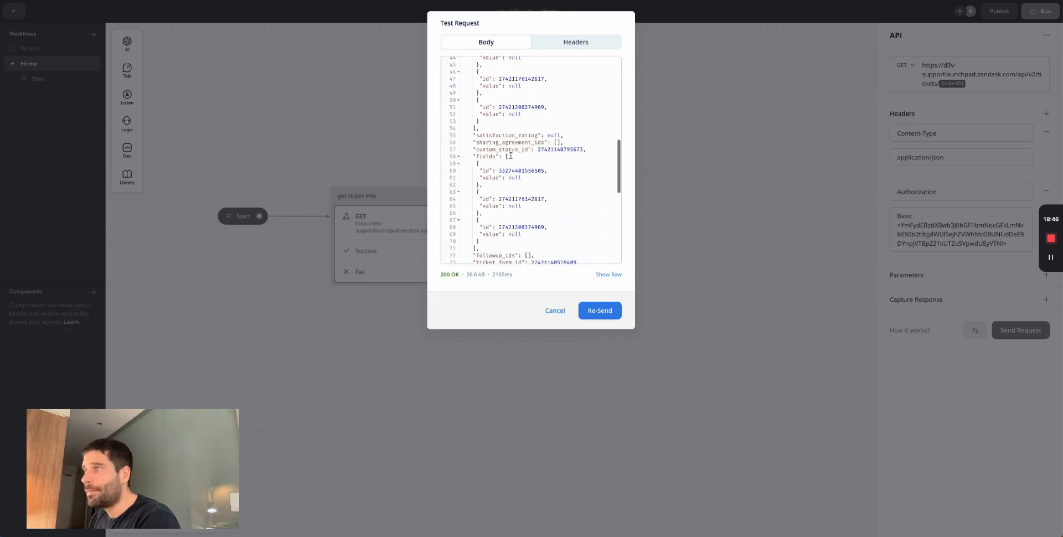
scroll(510, 156, "up", 5)
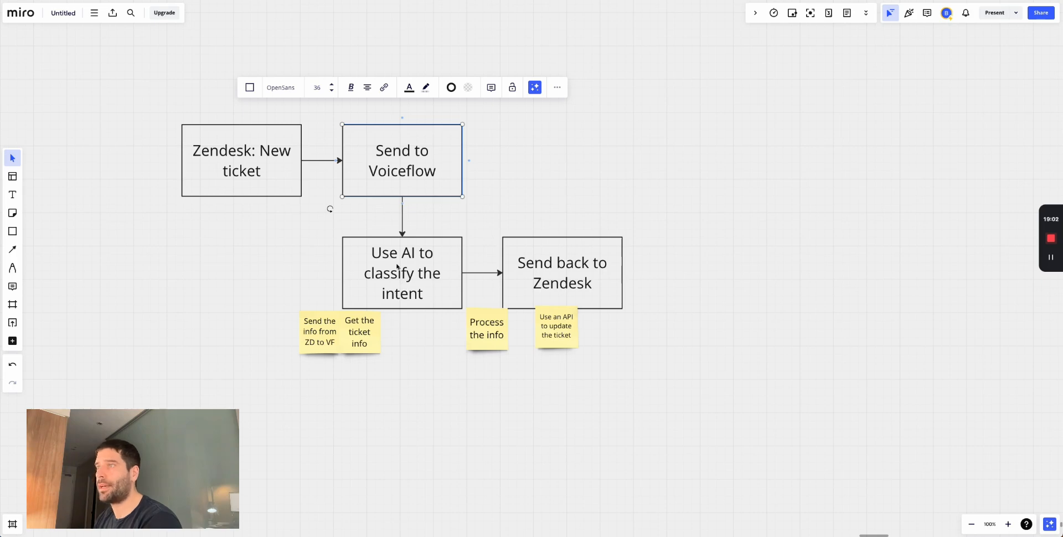
- Marquee-select the AI classification boxes on the Miro flowchart, then return to Voiceflow
left_click_drag(328, 230, 463, 308)
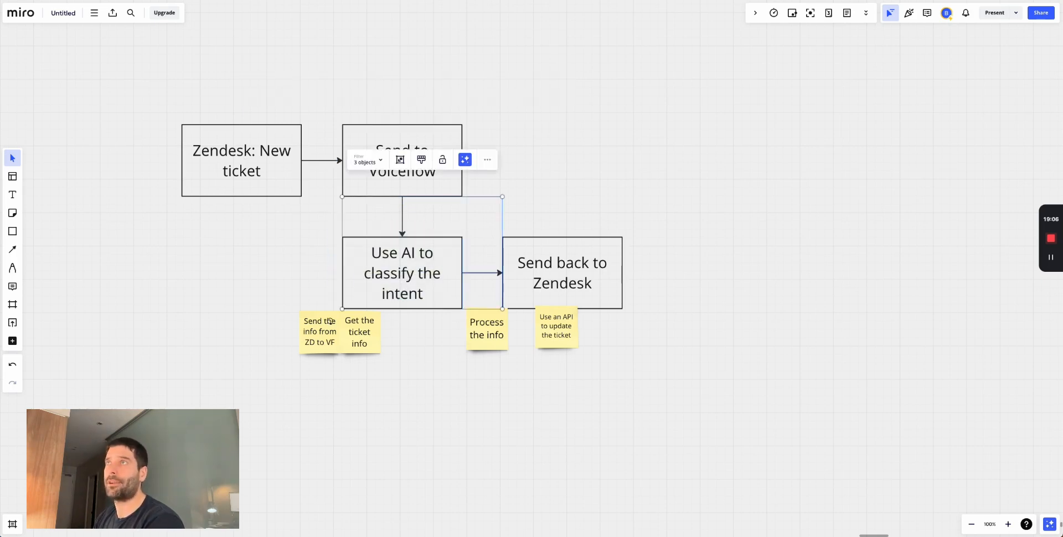
key("super+Tab")
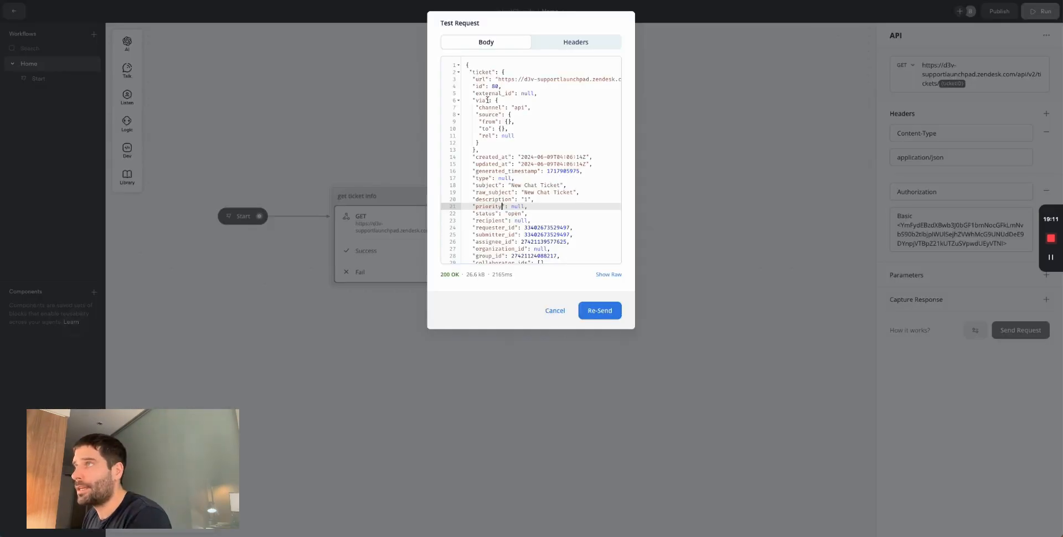
- Highlight the subject and description lines and the whole JSON test response
left_click_drag(474, 185, 573, 187)
left_click_drag(475, 199, 535, 199)
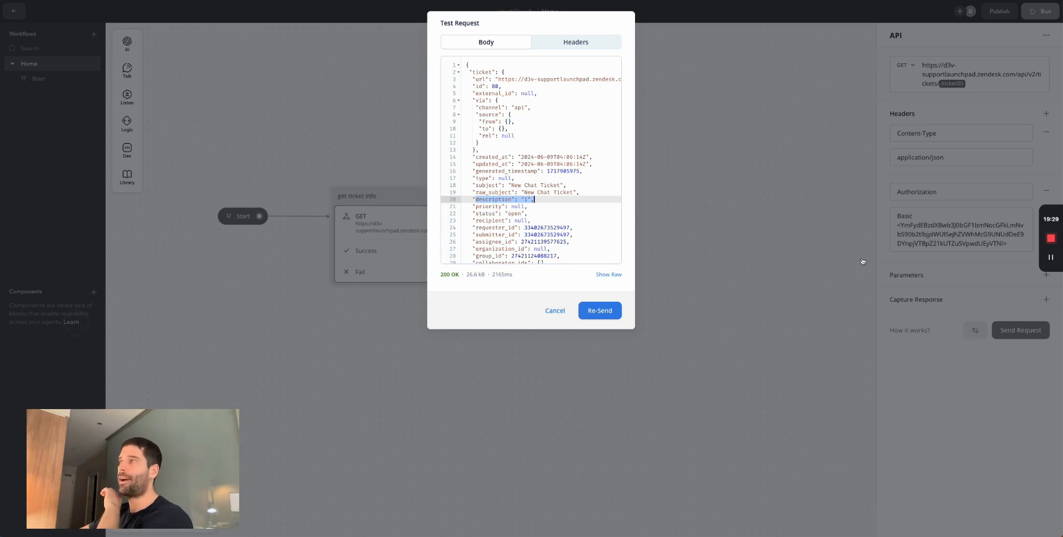
left_click_drag(466, 65, 617, 343)
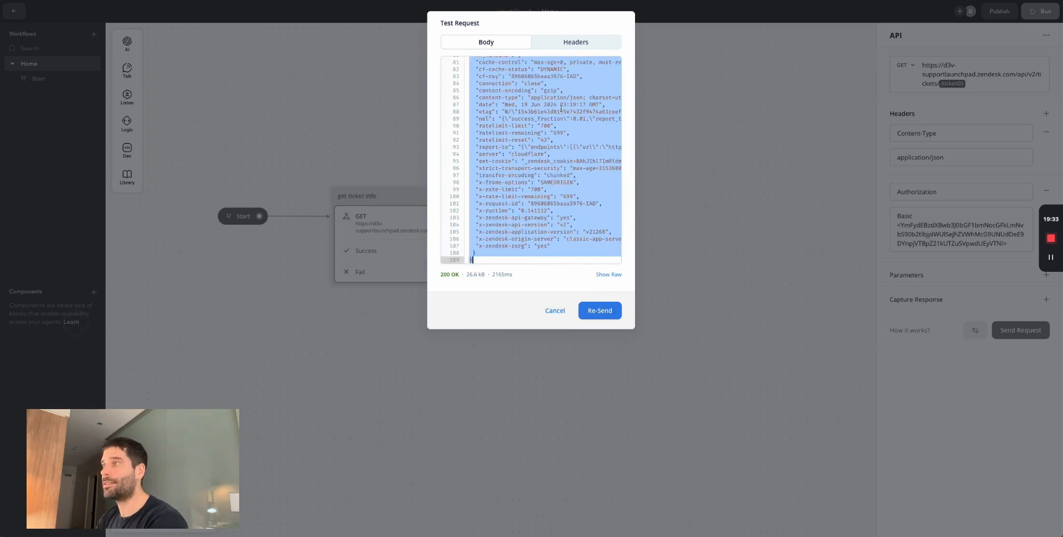
scroll(561, 108, "up", 10)
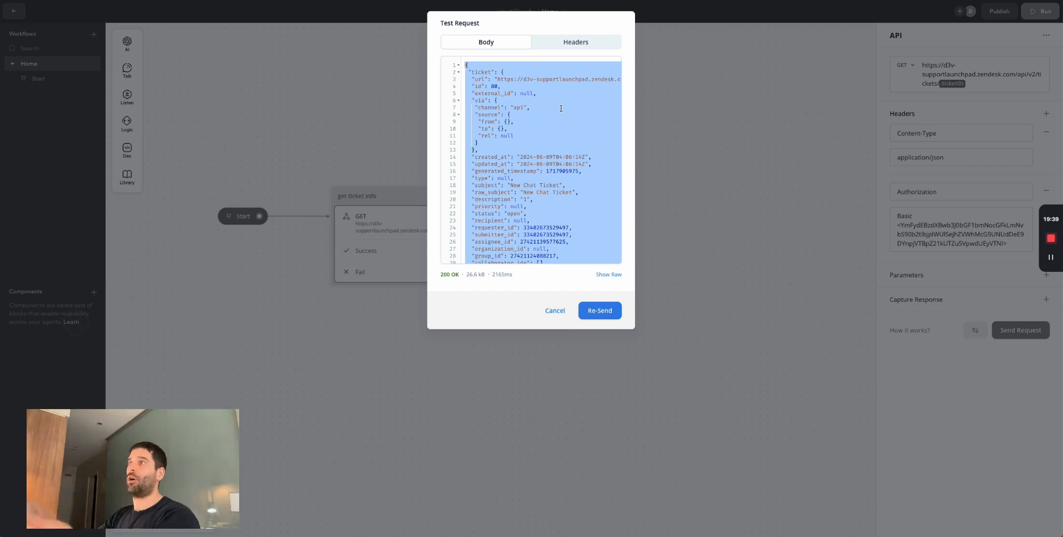
- Locate the ticket, subject and description fields, close the test and add a Capture Response row
double_click(472, 71)
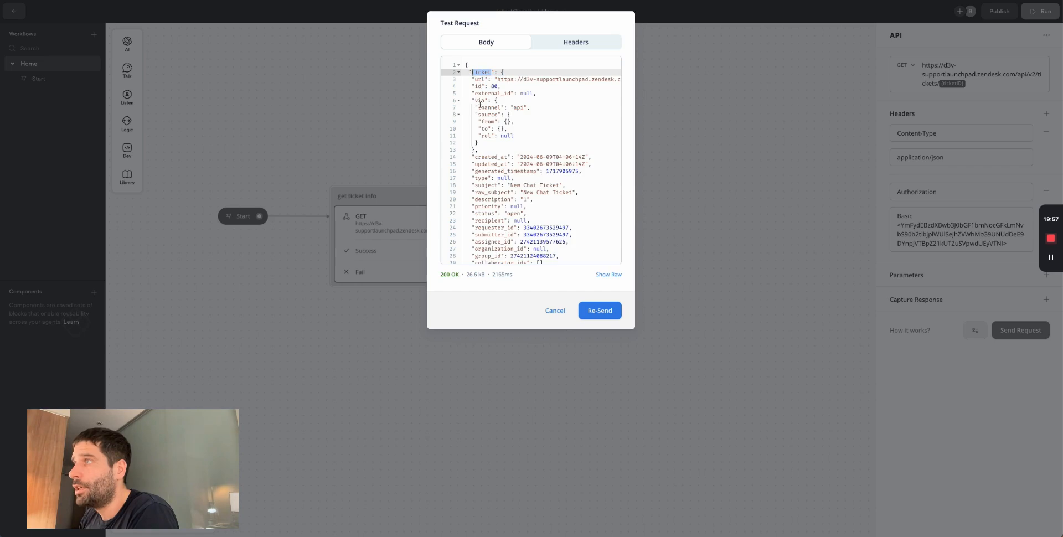
double_click(482, 184)
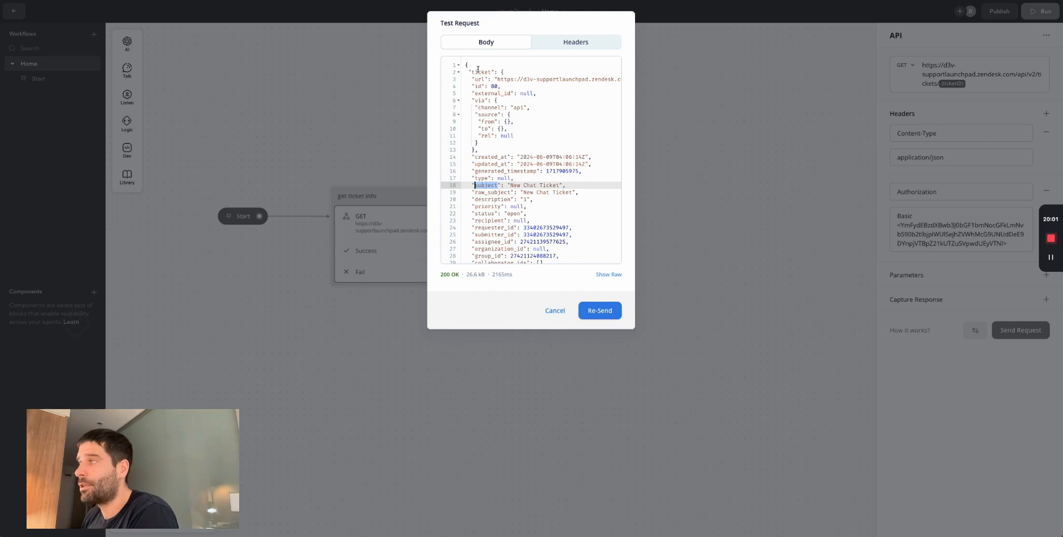
double_click(479, 200)
double_click(524, 200)
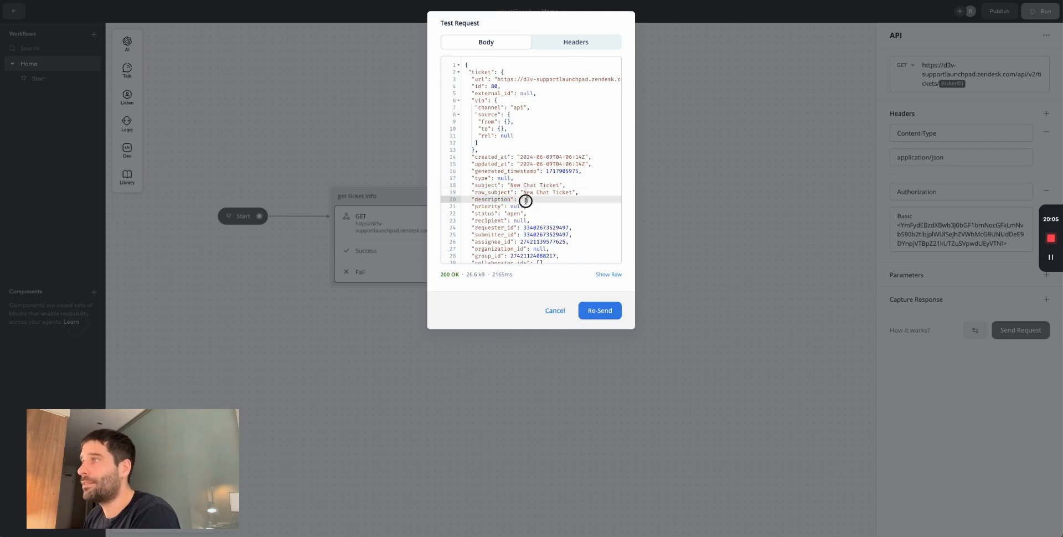
left_click_drag(570, 193, 528, 193)
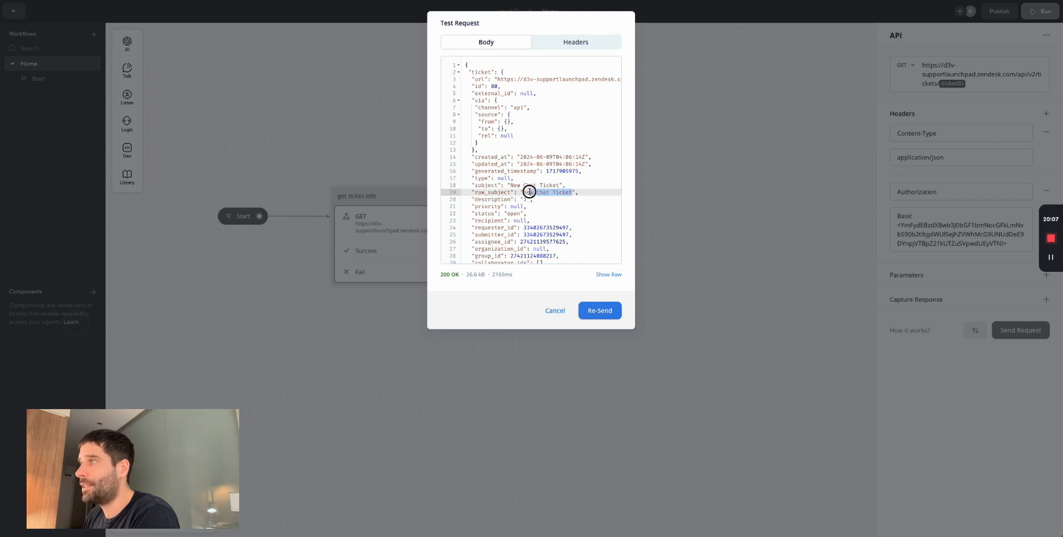
left_click(930, 294)
left_click(1046, 299)
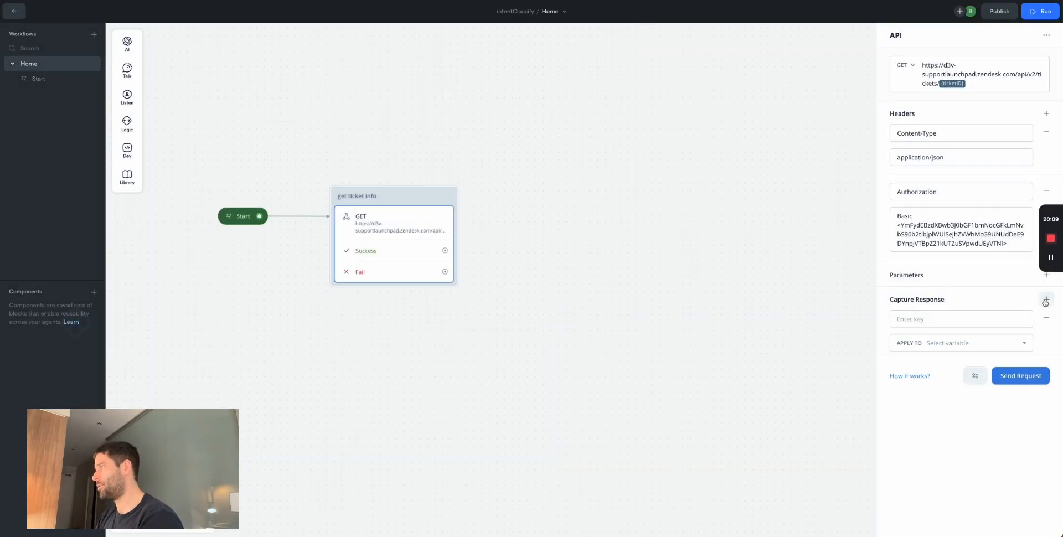
- Capture response.ticket.subject into a new variable named ticketSubject
left_click(930, 320)
type("response.ticket.subject")
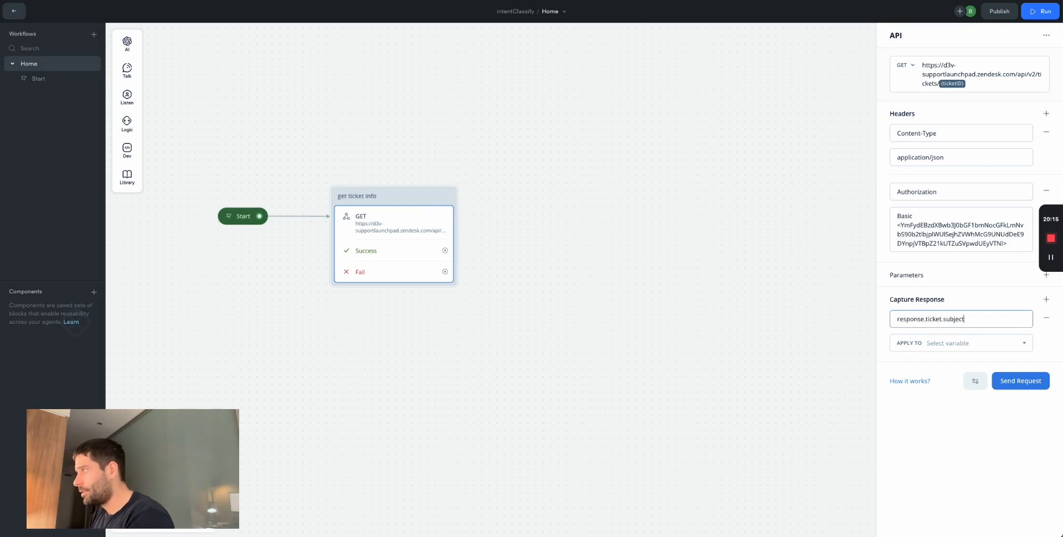
left_click(948, 343)
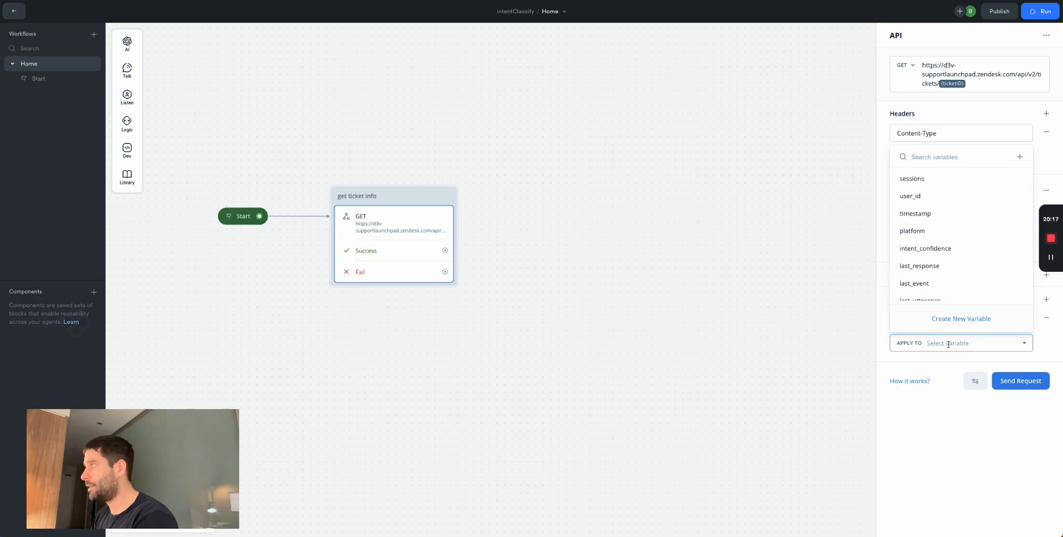
left_click(949, 320)
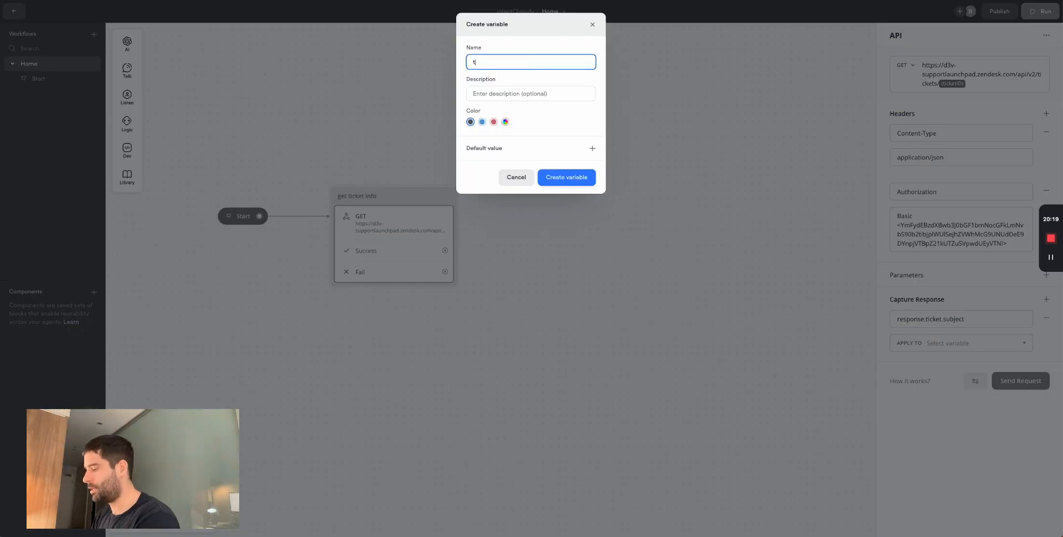
type("ticketsubject")
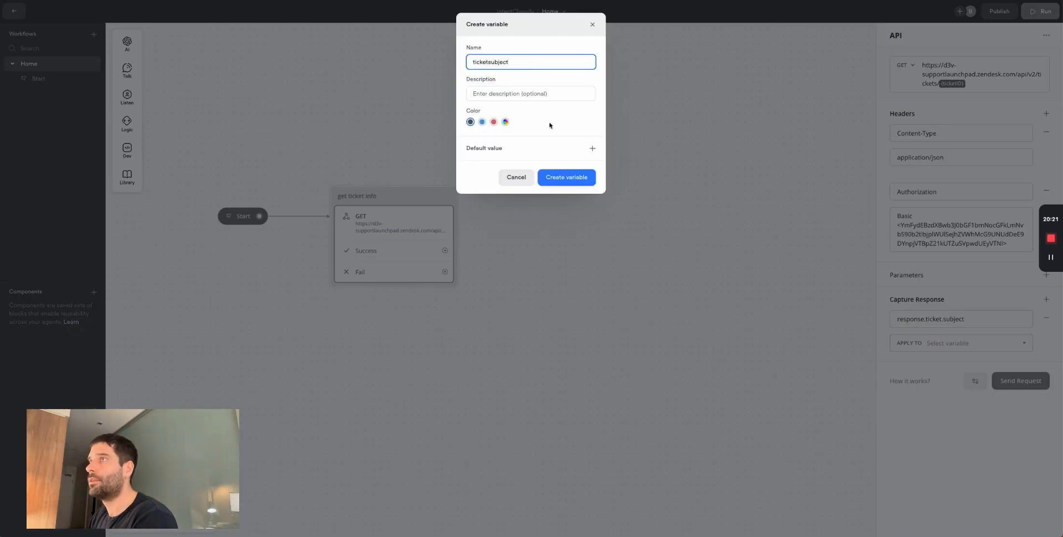
left_click(490, 62)
key("Delete")
type("S")
left_click(566, 177)
left_click(1020, 380)
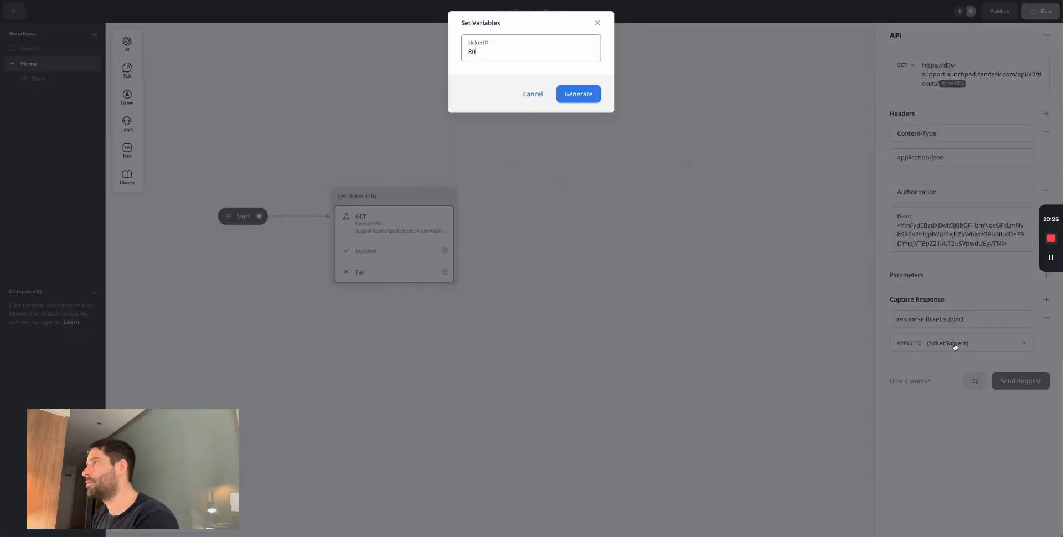
left_click(540, 94)
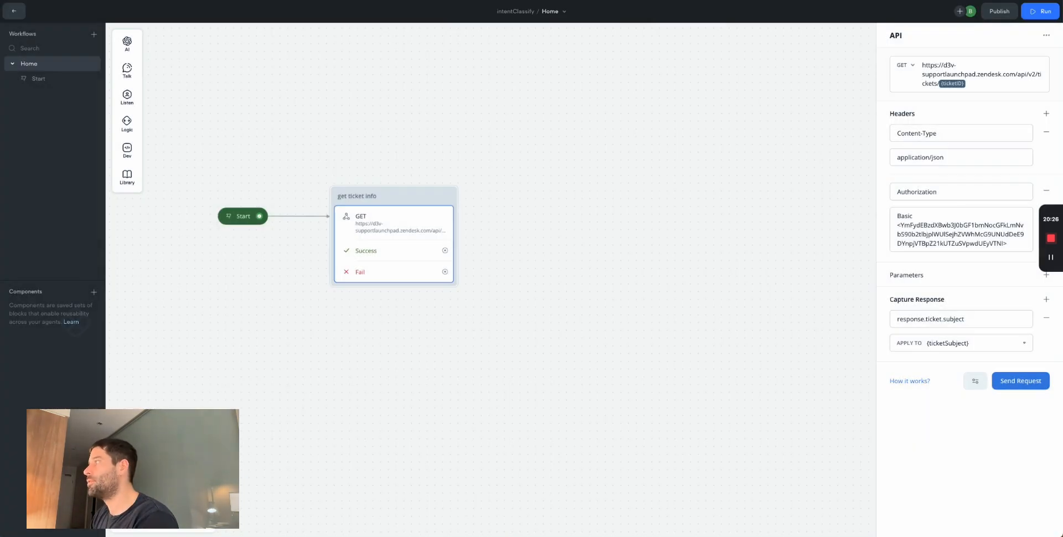
- Capture response.ticket.description into a new ticketDescription variable and test with ticket ID 80
left_click(1046, 299)
left_click(963, 381)
type("re")
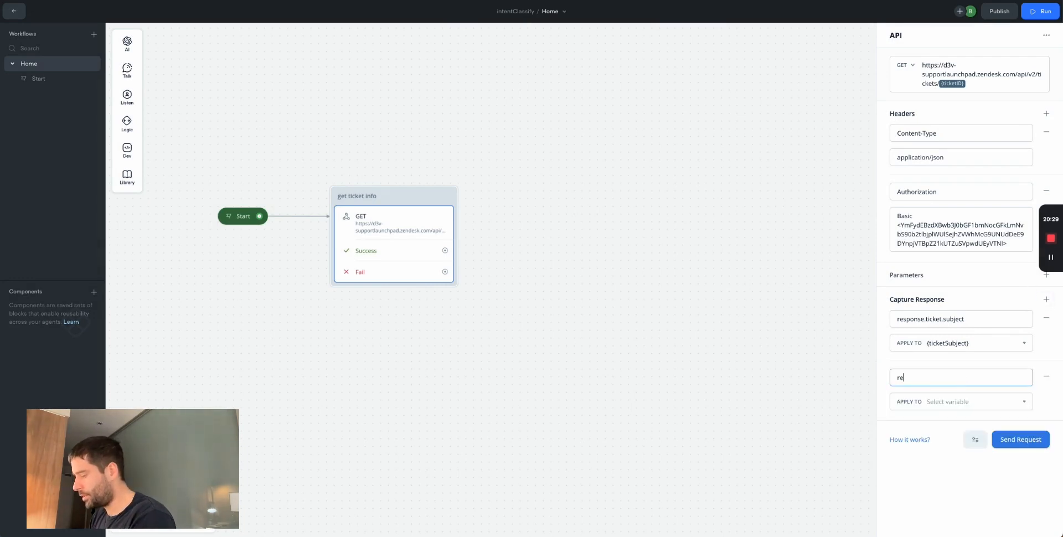
type("sponse.ticket.description")
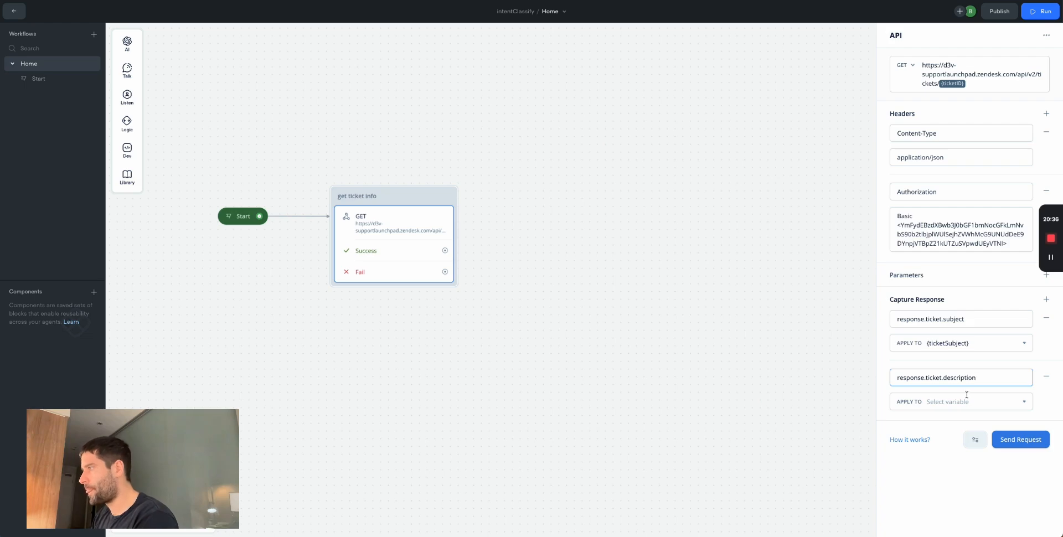
left_click(967, 400)
left_click(962, 378)
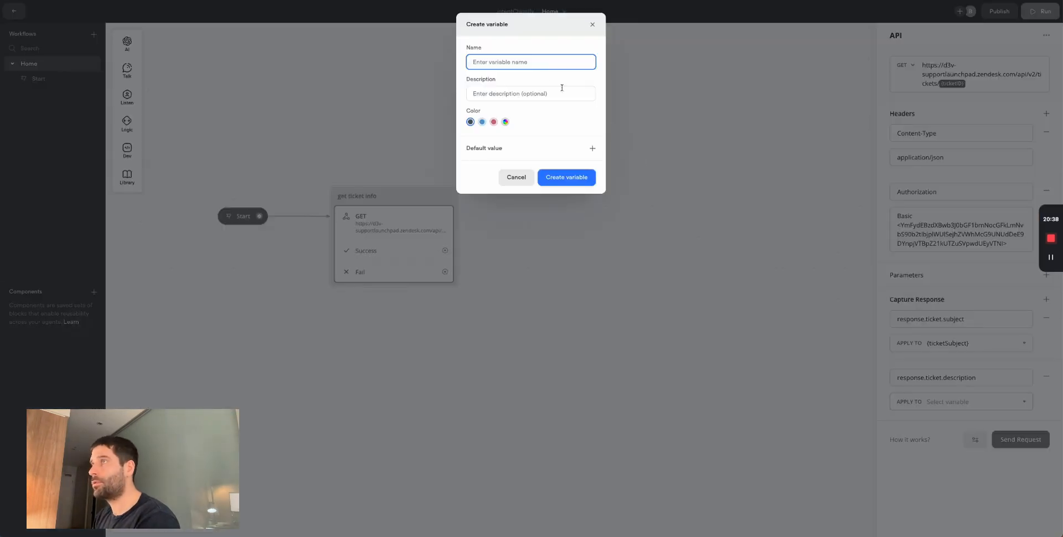
type("ticketDescription")
left_click(566, 177)
left_click(1040, 11)
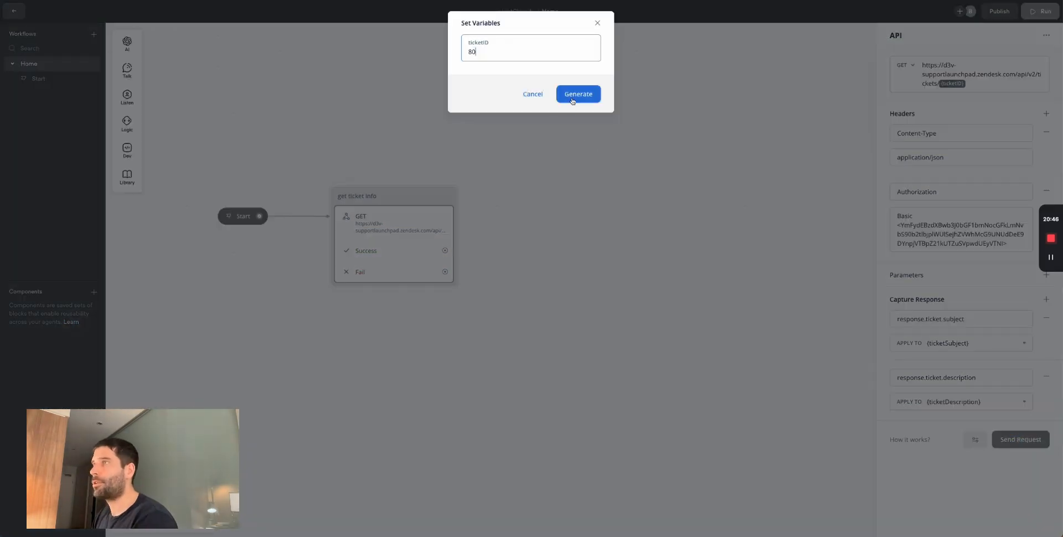
left_click(573, 100)
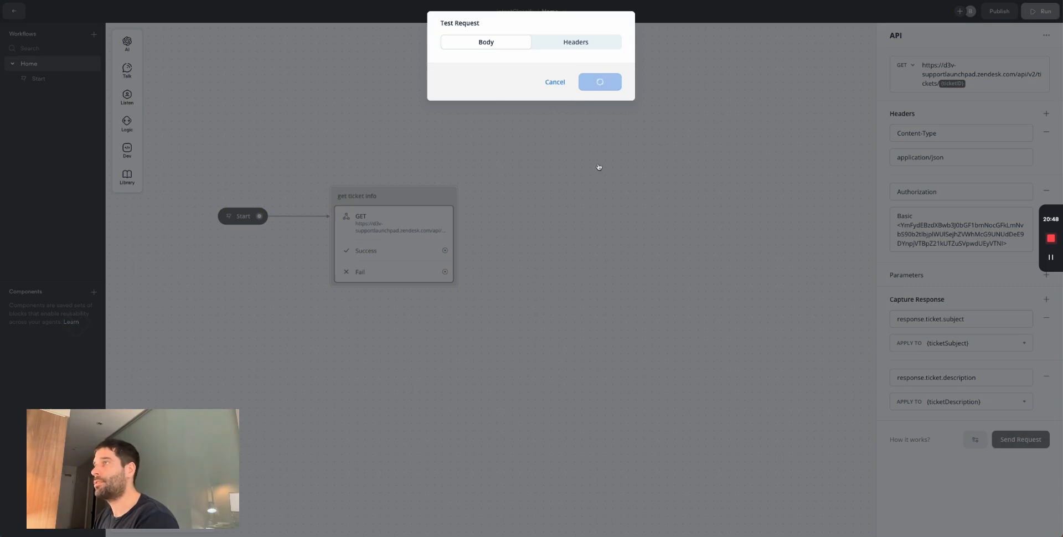
left_click(301, 171)
- Move the get ticket info block right, delete its Start link and draw a new Start connection
left_click_drag(418, 187, 588, 188)
left_click(399, 216)
key("Delete")
left_click_drag(262, 216, 292, 218)
mouse_move(326, 250)
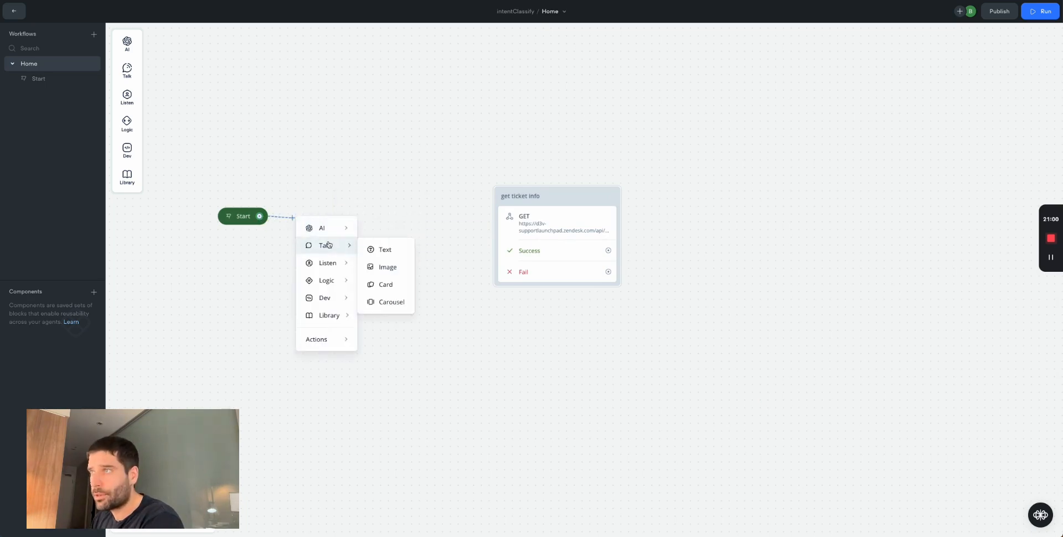
- Add a Text step in New Block 2 asking 'what is your ticket id'
left_click(335, 248)
left_click_drag(354, 213, 373, 211)
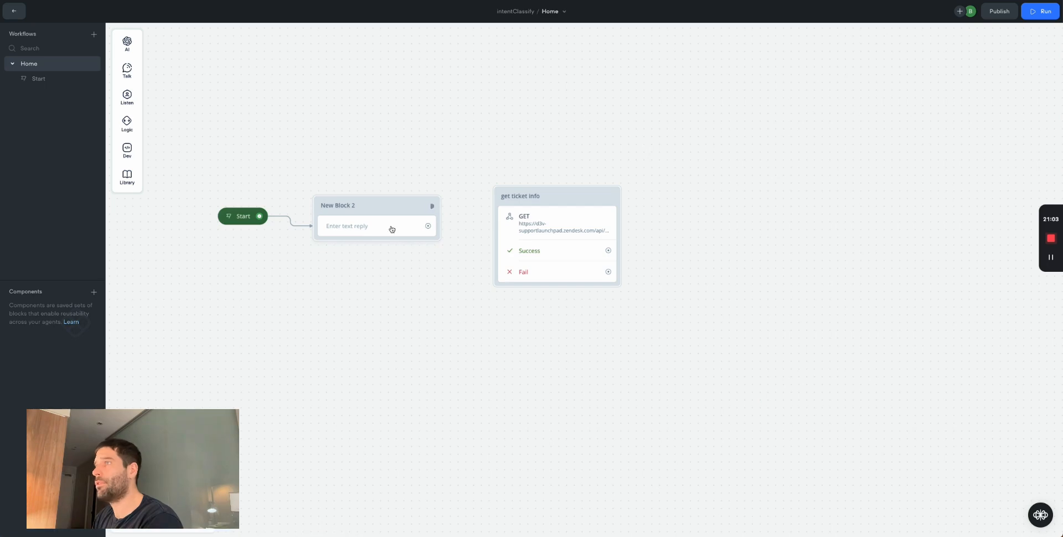
left_click(379, 230)
left_click(941, 80)
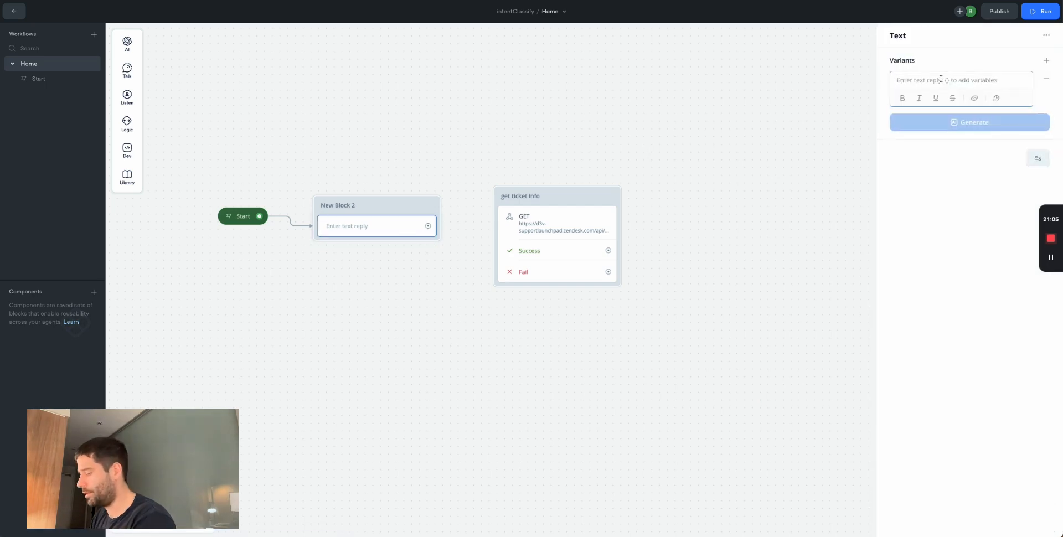
type("what is your ticket id")
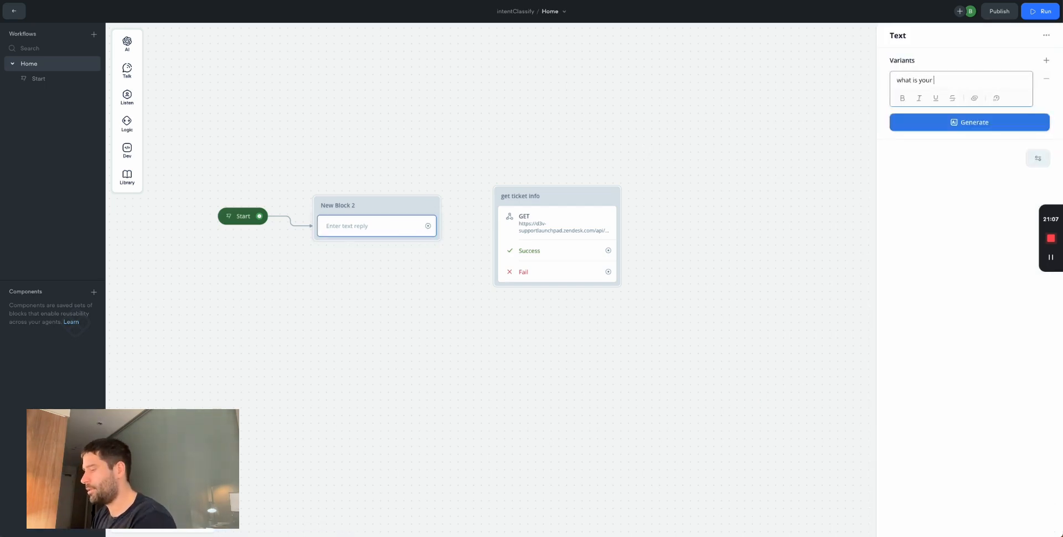
- Add a Capture step saving the reply to {ticketID}, linked to 'get ticket info'
left_click(127, 97)
left_click_drag(169, 127, 380, 250)
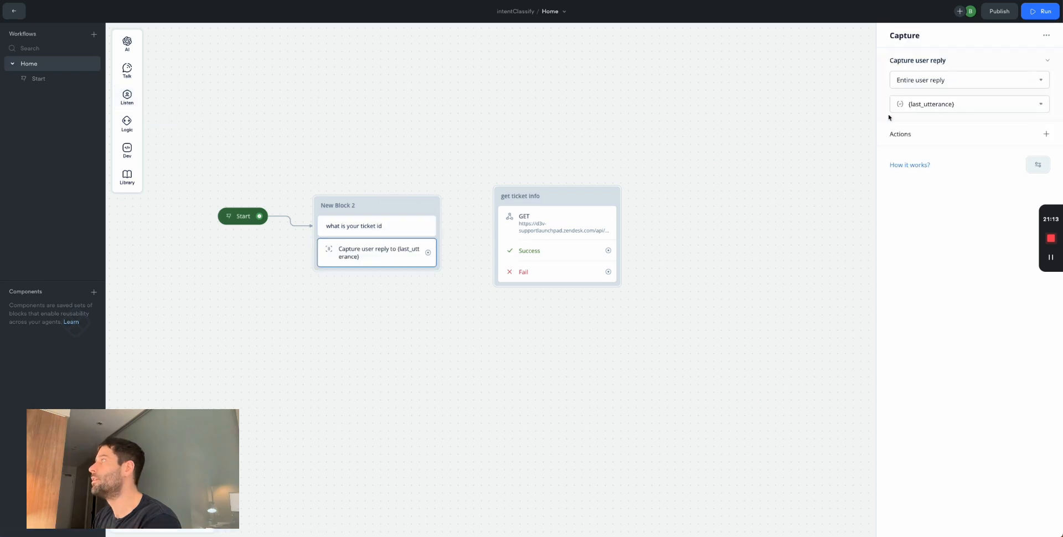
left_click(968, 107)
type("ticke")
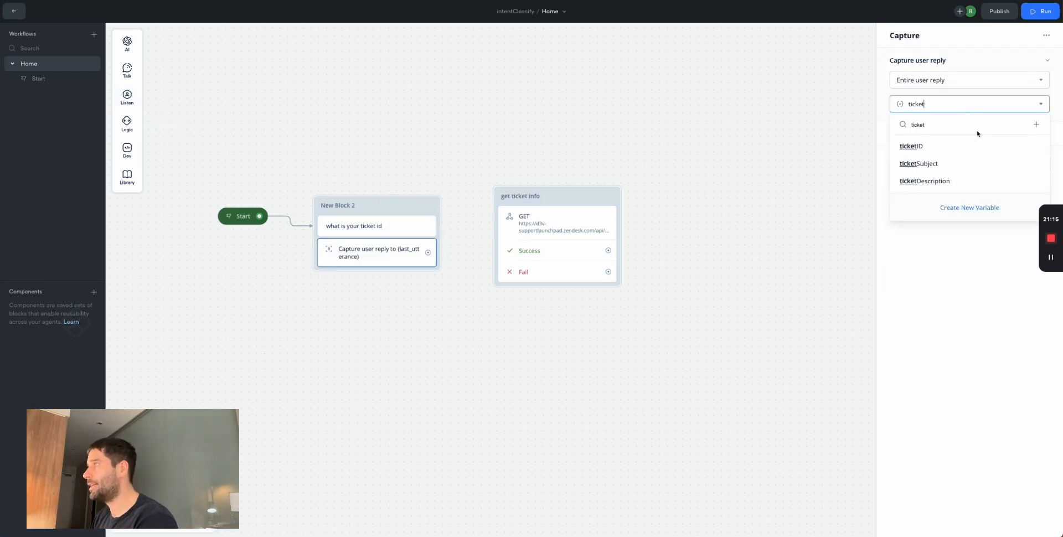
type("t")
left_click(953, 146)
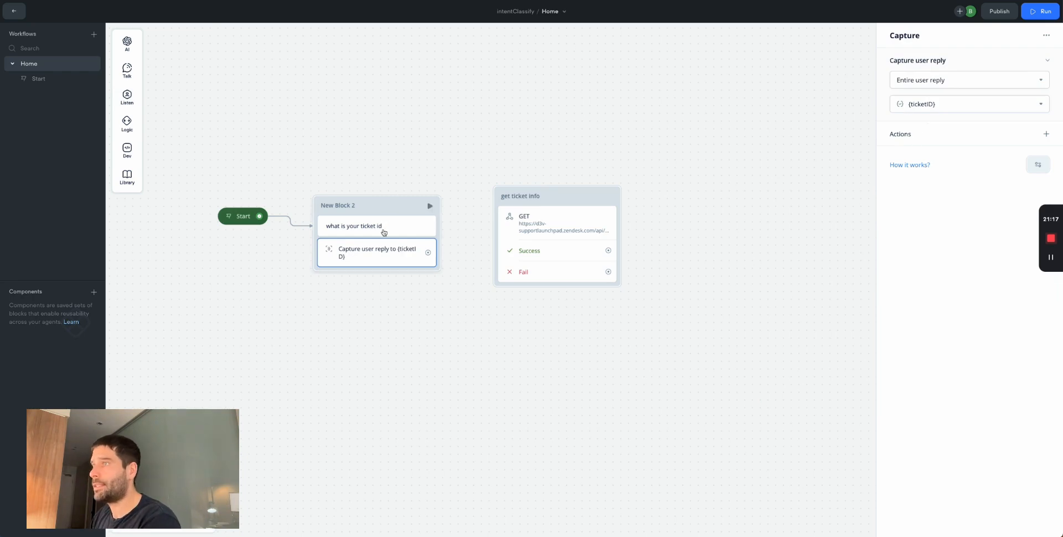
left_click(416, 181)
left_click_drag(427, 253, 495, 205)
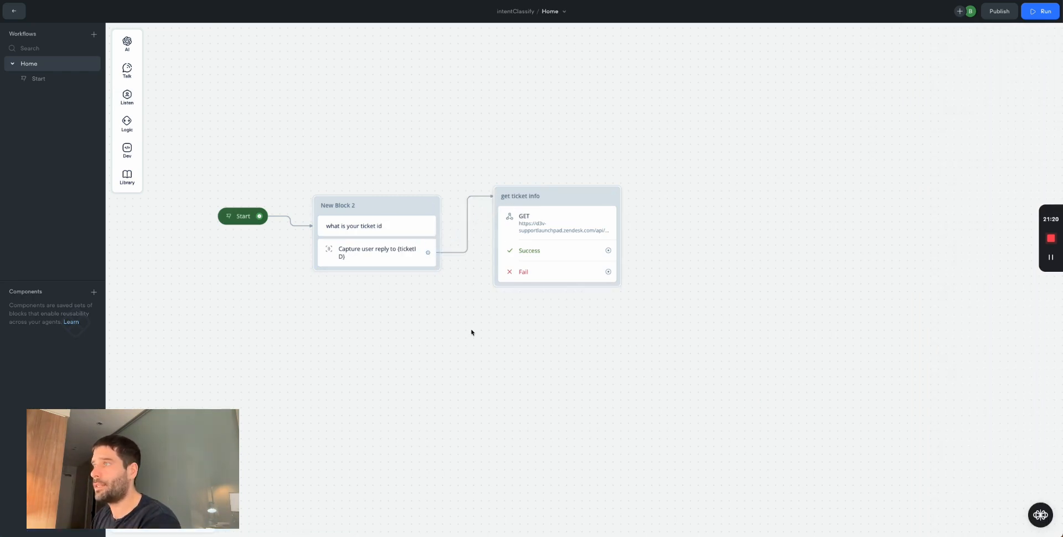
- Run a test with the variables panel shown and answer with ticket id 80
left_click(229, 216)
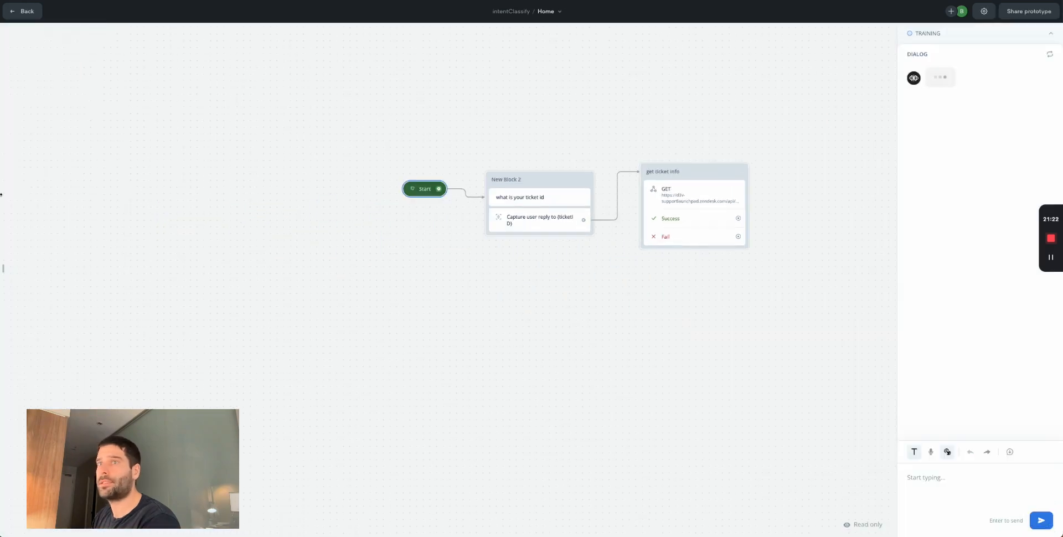
left_click(4, 270)
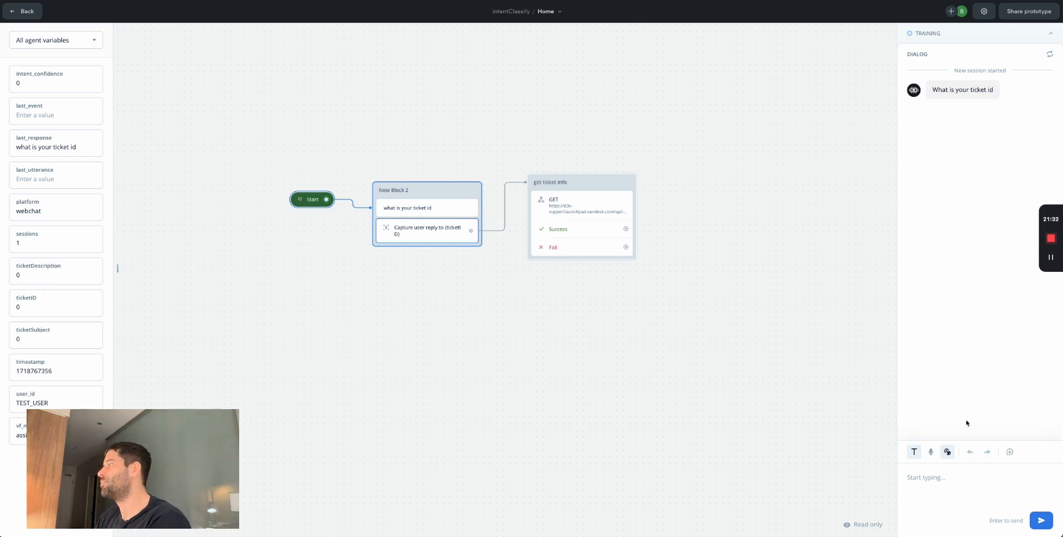
left_click(938, 507)
type("80")
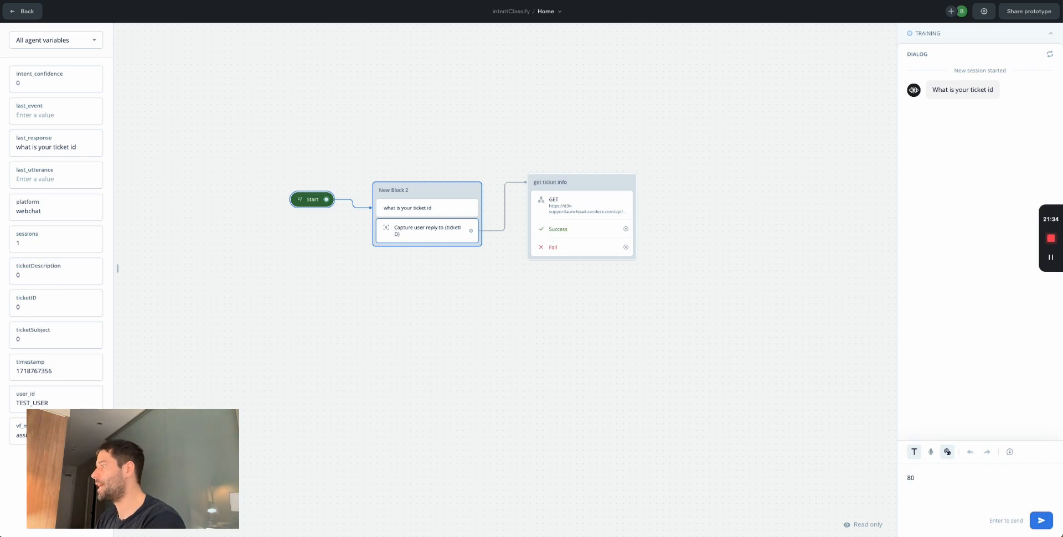
left_click(1041, 520)
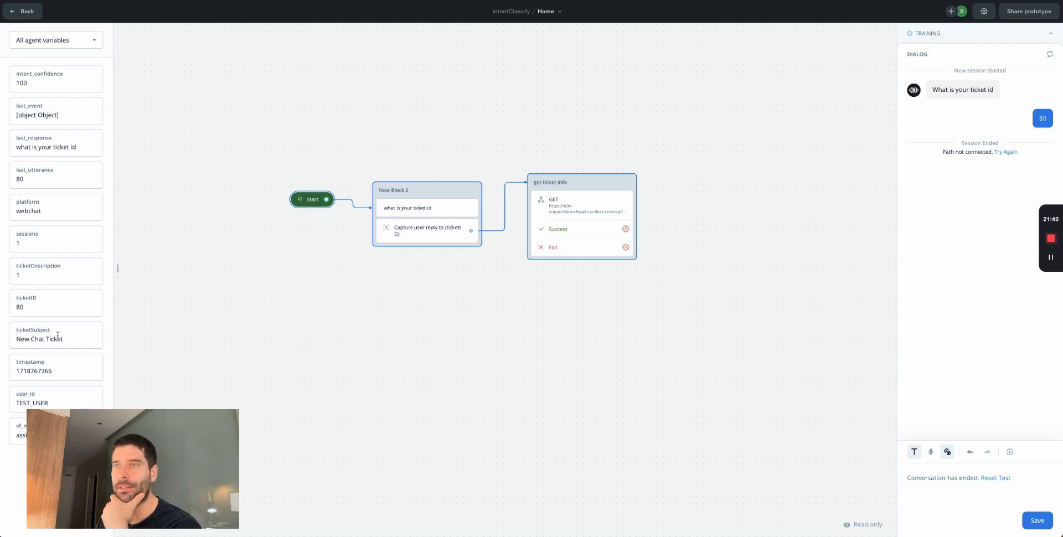
- Compare Zendesk ticket #80's description with the test's ticketDescription value 1
key("alt+Tab")
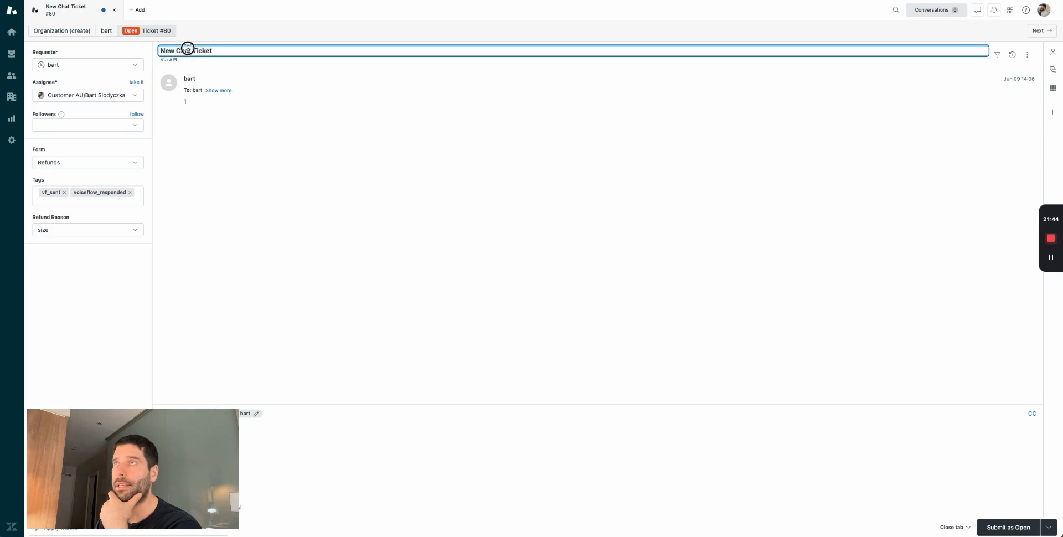
left_click(184, 104)
left_click_drag(184, 103, 266, 38)
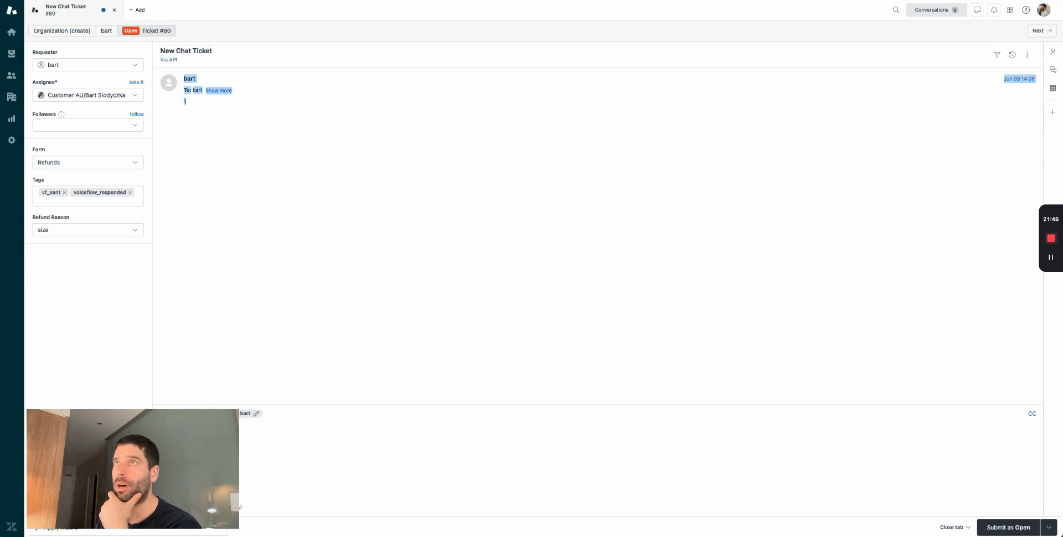
key("alt+Tab")
double_click(26, 274)
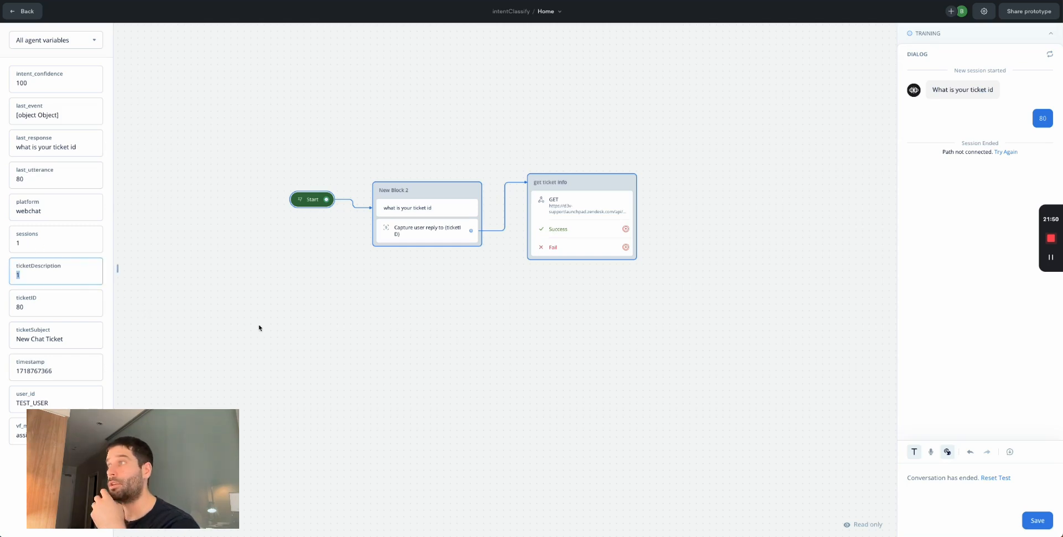
scroll(475, 331, "right", 2)
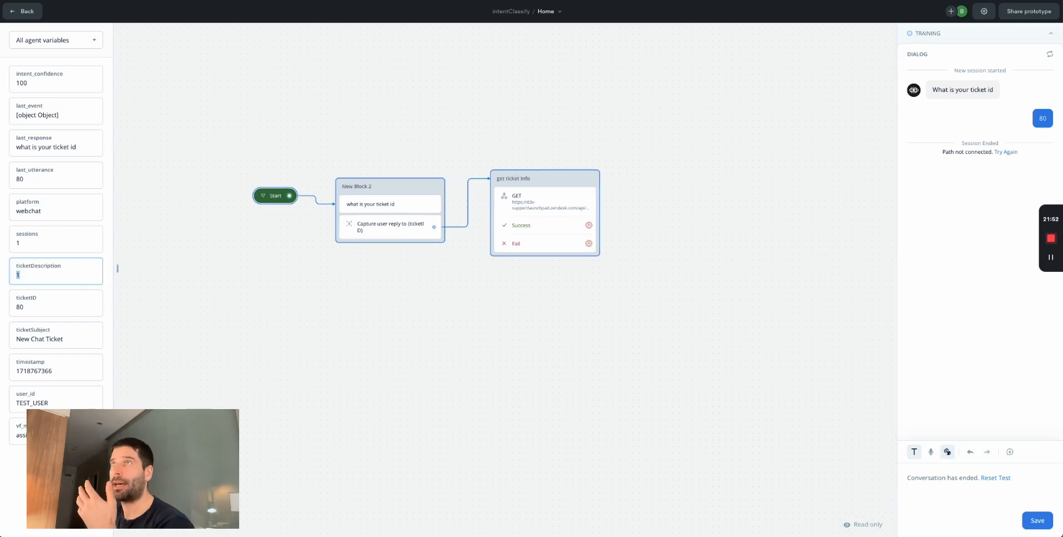
- Review the middle column of the Miro diagram, then exit the Voiceflow test run
key("alt+Tab")
left_click(565, 149)
left_click_drag(329, 104, 467, 319)
key("alt+Tab")
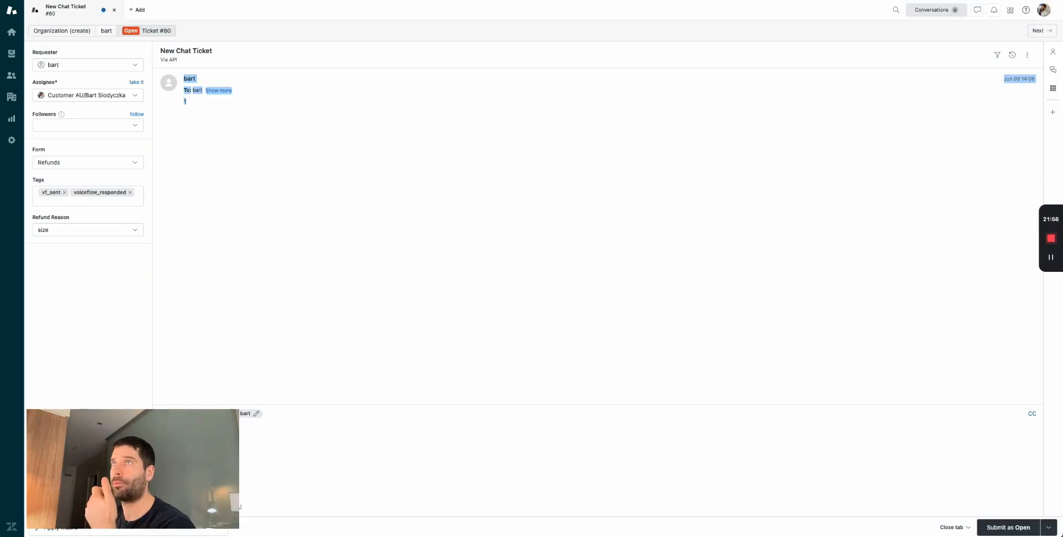
key("alt+Tab")
left_click(316, 134)
key("Escape")
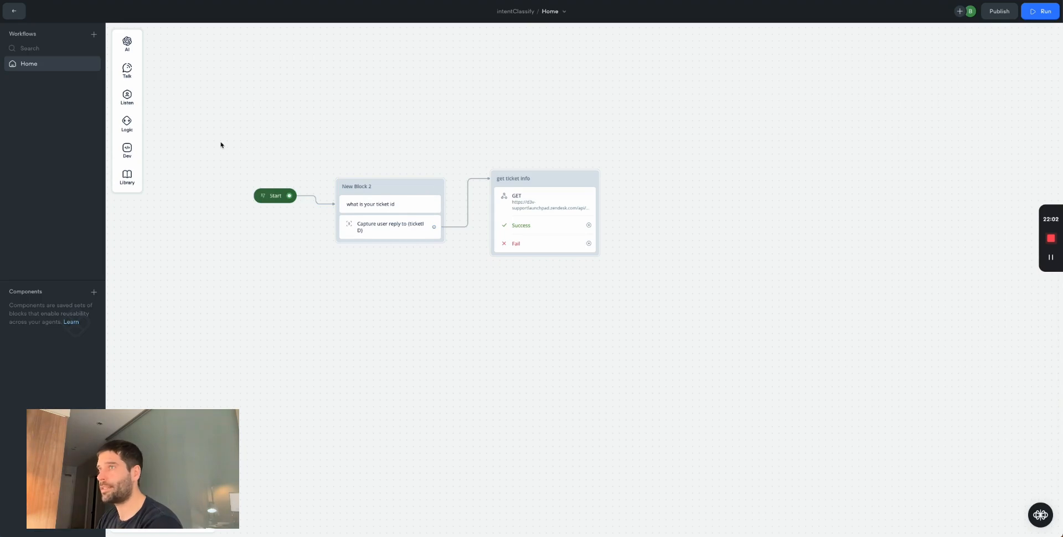
- Add a Set AI step off get ticket info's Success path, labelled 'AI intent'
left_click_drag(282, 116, 450, 263)
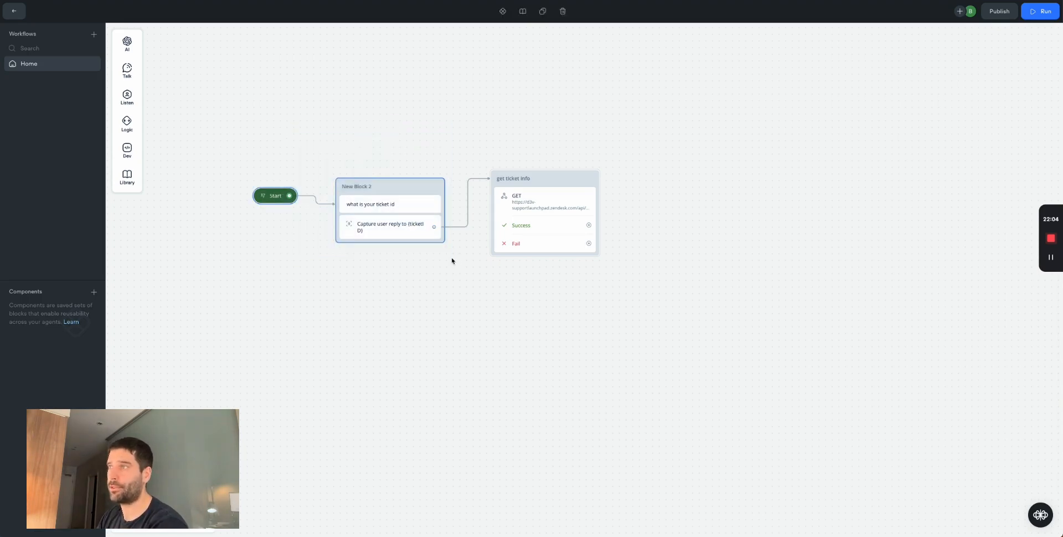
left_click_drag(477, 146, 650, 294)
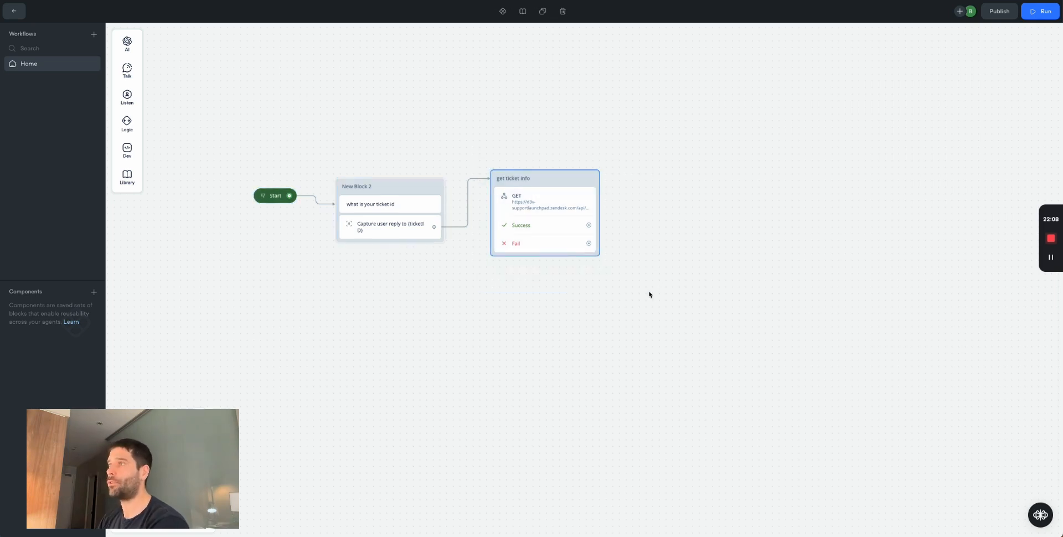
left_click(647, 222)
left_click_drag(588, 225, 661, 186)
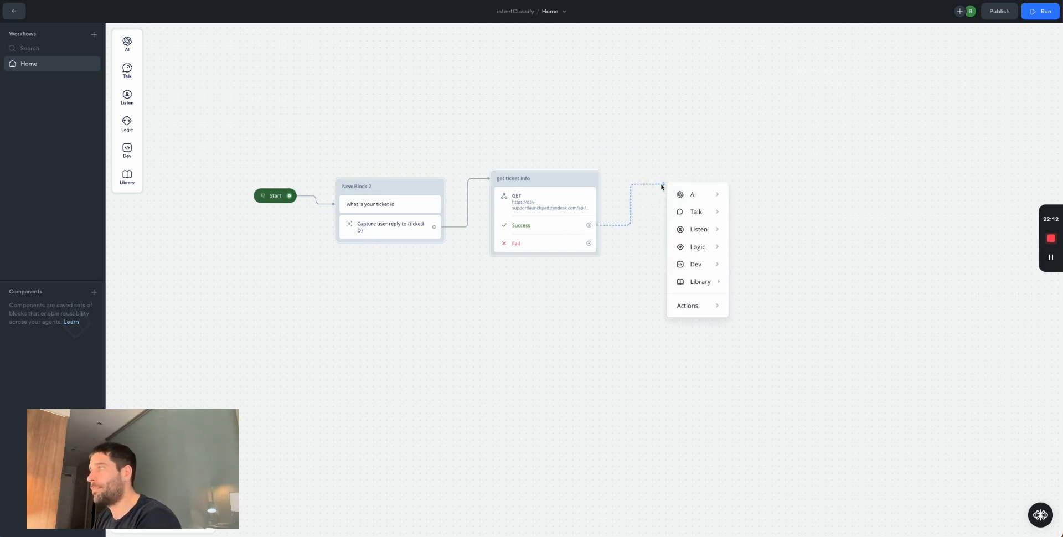
mouse_move(697, 200)
left_click(758, 216)
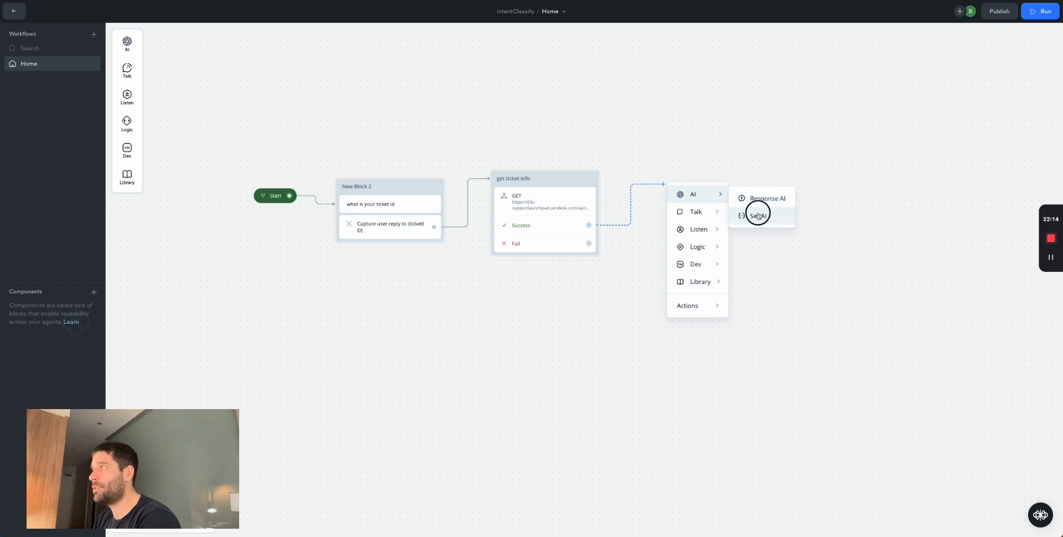
left_click_drag(736, 173, 711, 179)
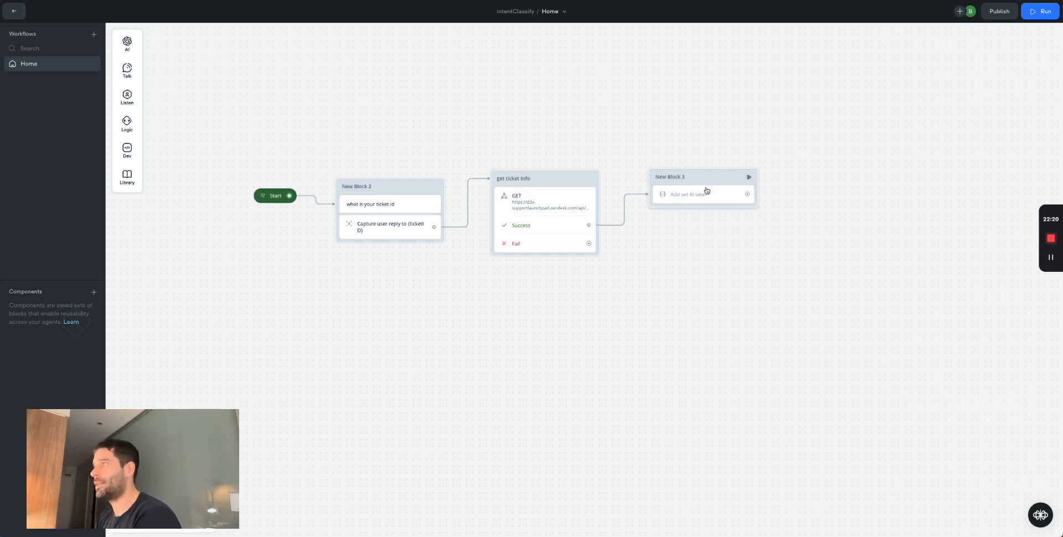
left_click(708, 194)
left_click(963, 64)
type("AI inten")
left_click(924, 165)
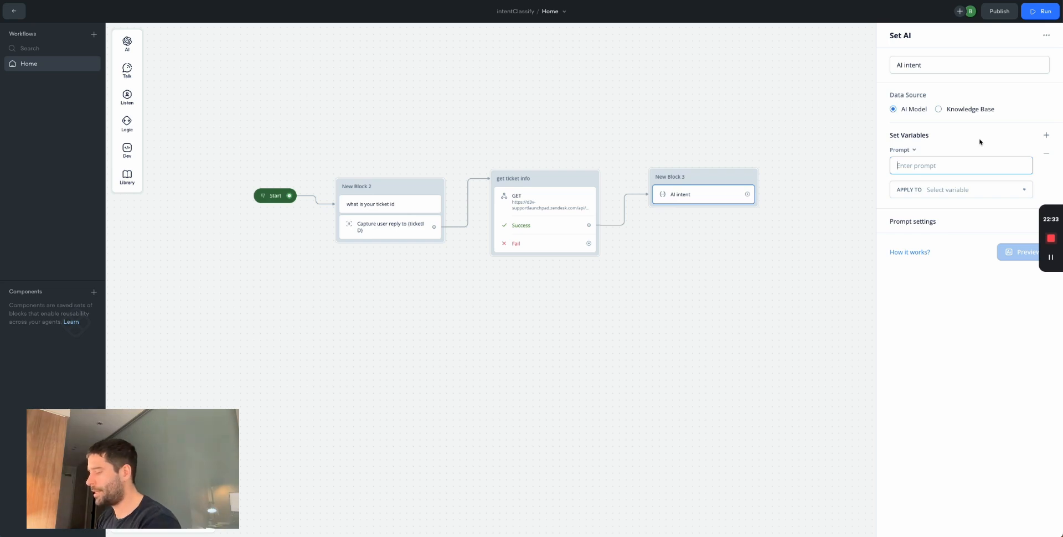
- Prompt with {ticketSubject} and {ticketDescription}, saving the result to a new {aiIntent} variable
type("{ticket")
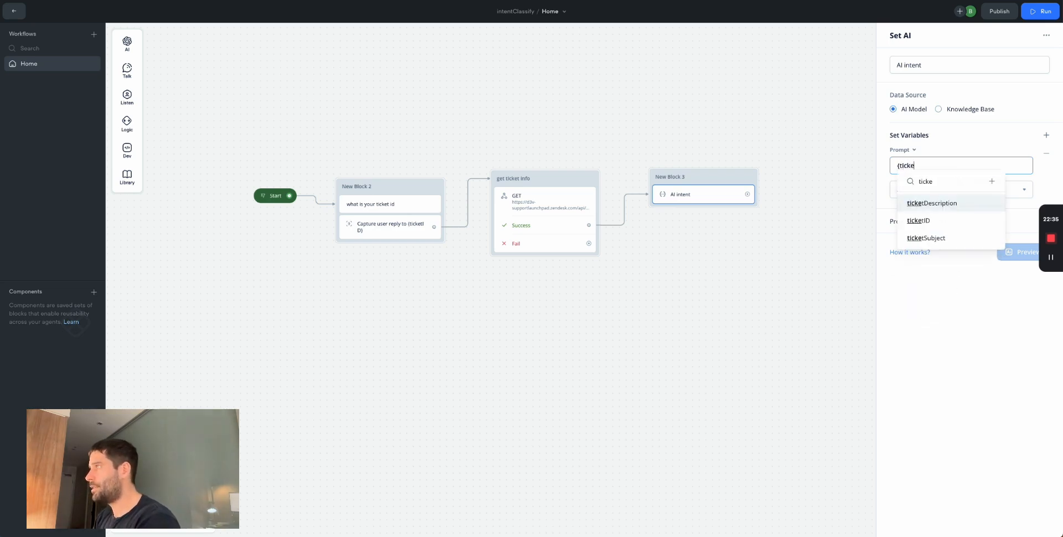
left_click(935, 237)
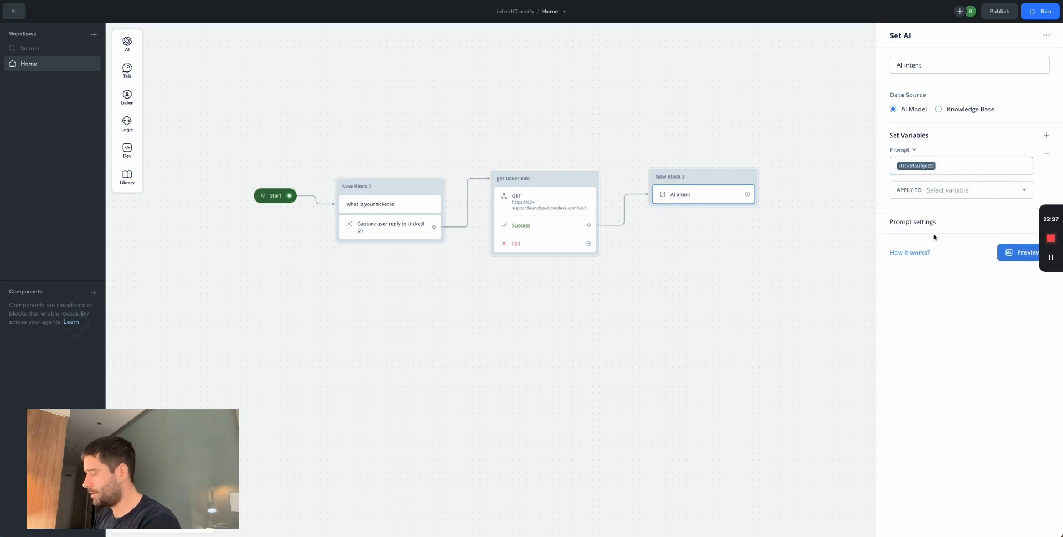
type(":{ticketDescription")
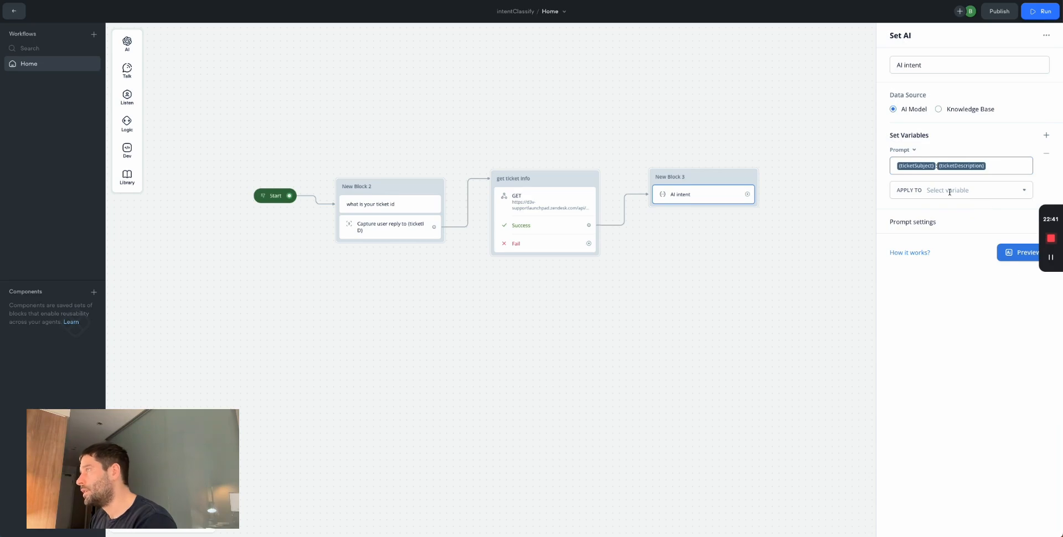
left_click(968, 190)
type("aiIntent")
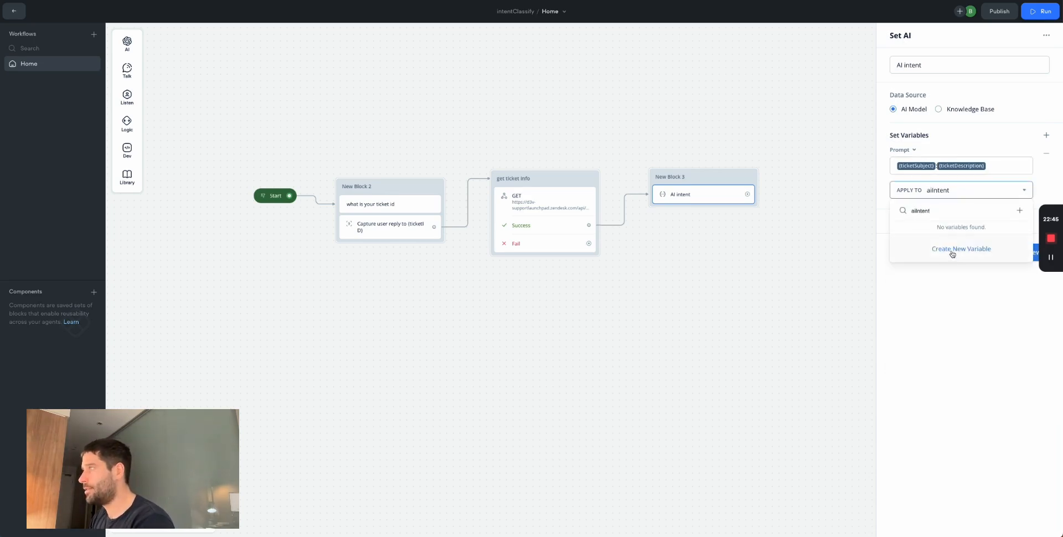
left_click(961, 249)
left_click(566, 177)
- Lower the prompt temperature to 0.10
left_click(933, 224)
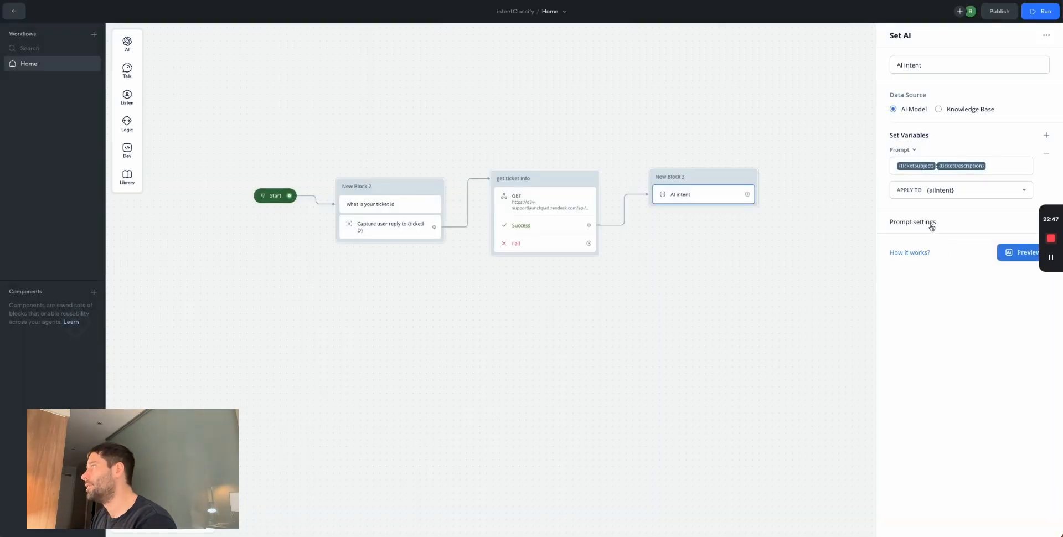
left_click_drag(964, 276, 919, 305)
key("c")
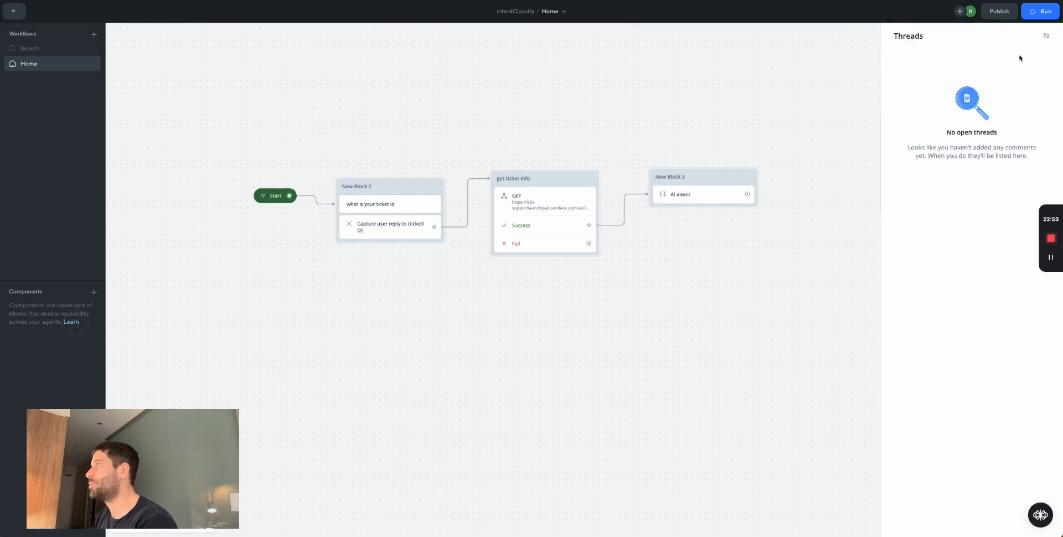
- Reopen the AI intent step and raise GPT-3.5 Turbo's max tokens to 622
key("Escape")
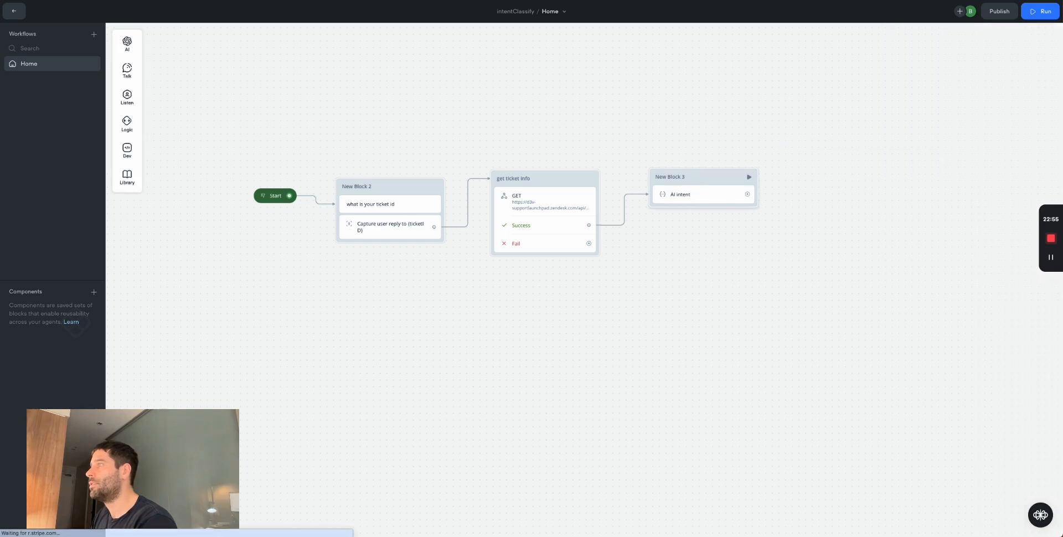
left_click(693, 194)
left_click_drag(897, 306, 925, 306)
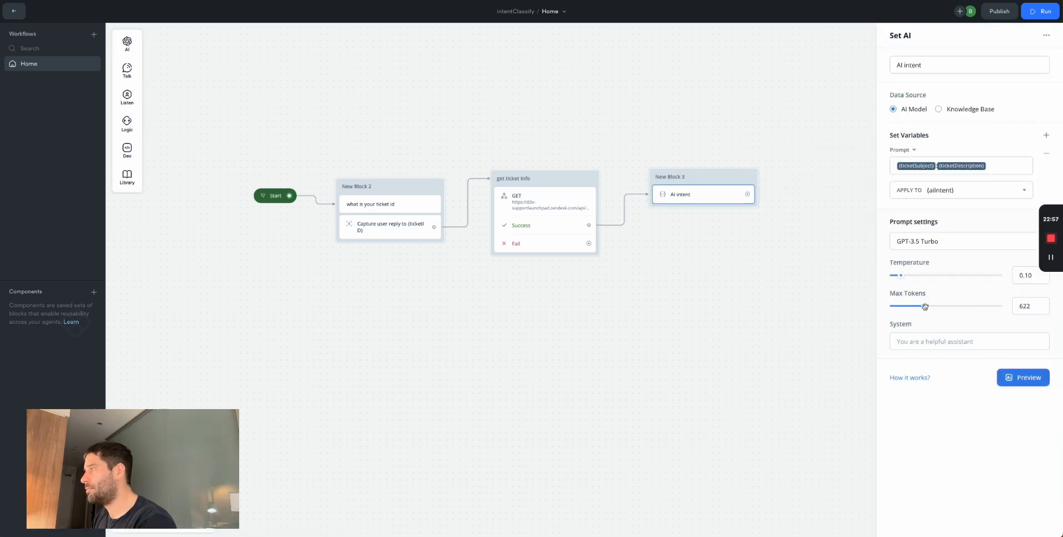
left_click(917, 344)
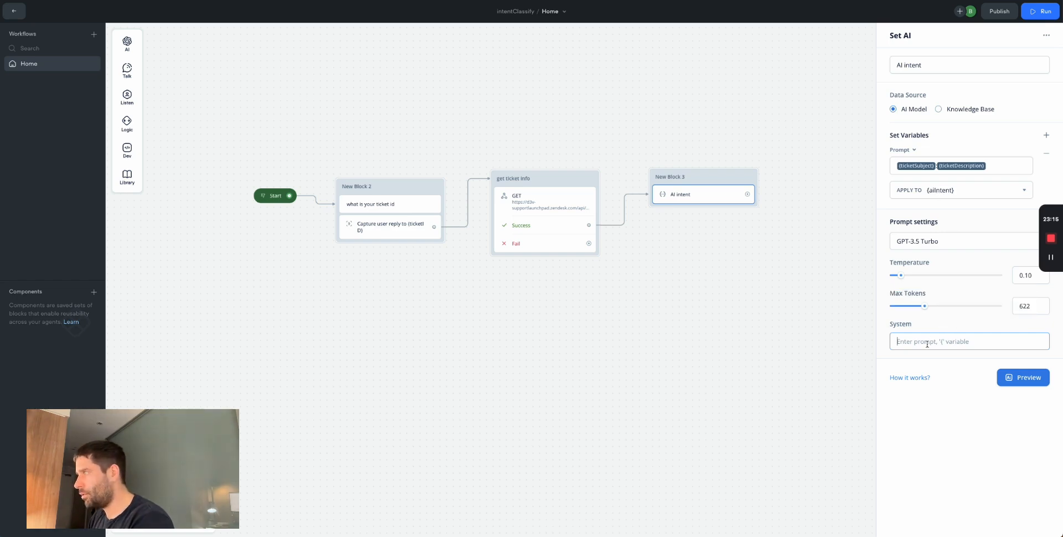
- Write the system instruction casting the model as a support assistant categorising ticket intent
type("You an")
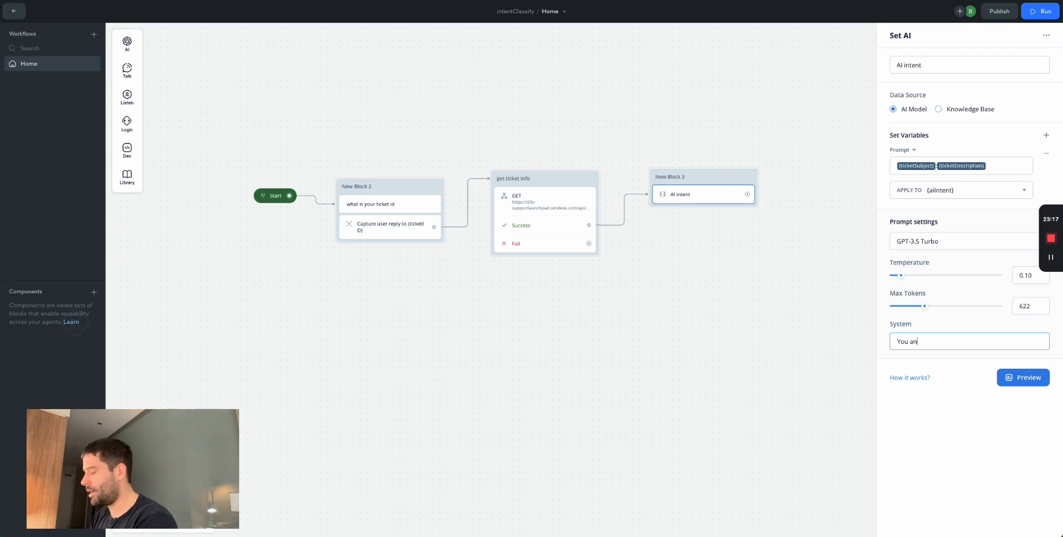
key("BackSpace")
type("re an AI")
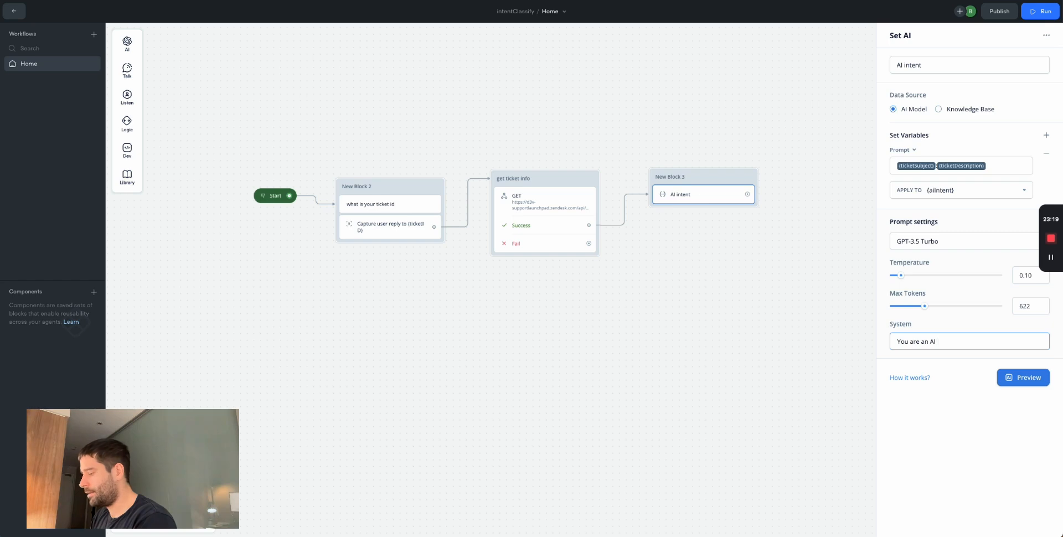
type(" customer support")
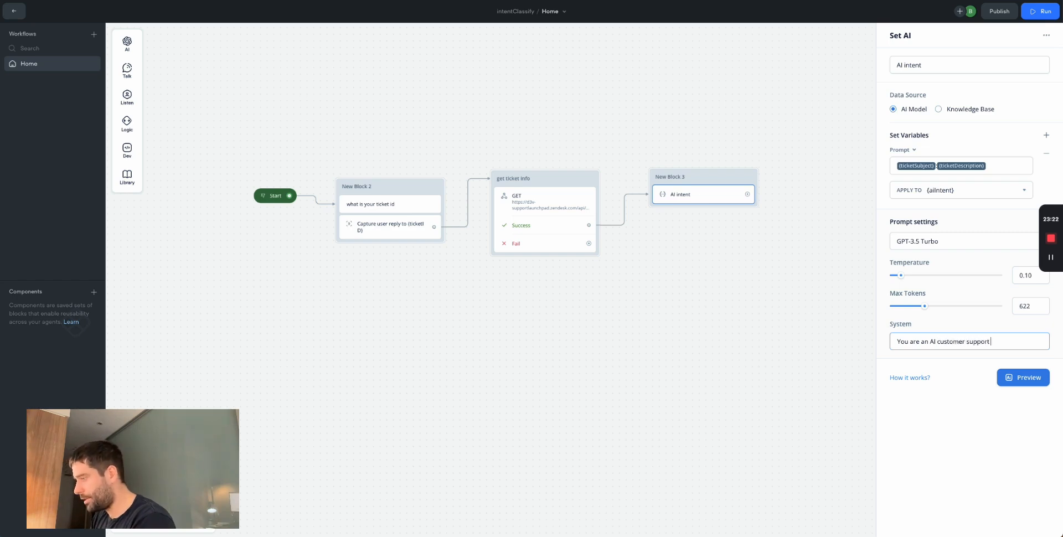
type(" assistant, and you")
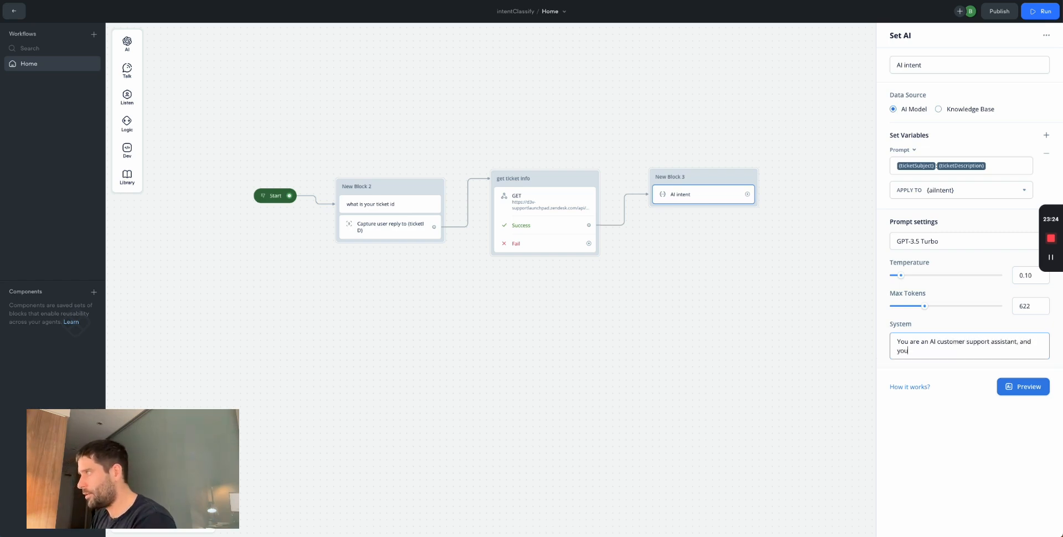
type("r main job is to categorise the intent of tick")
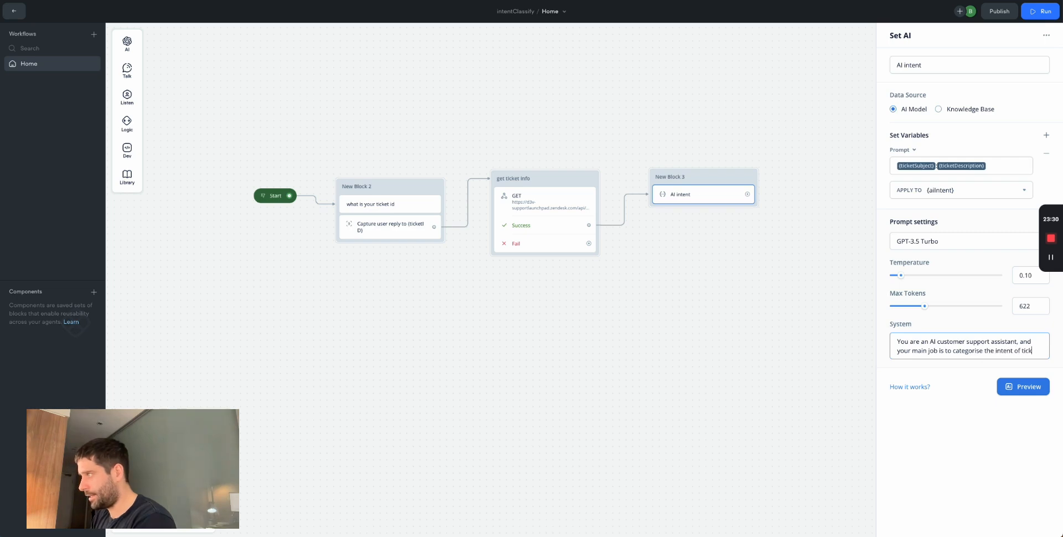
key("Return")
key("Return")
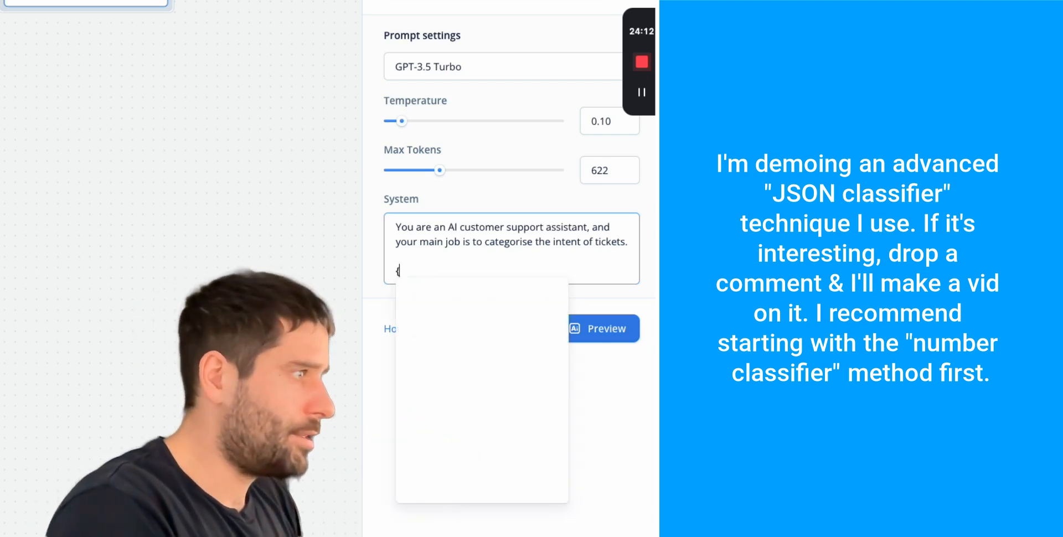
- Start a JSON template in braces with "primary_category": "X"
key("Return")
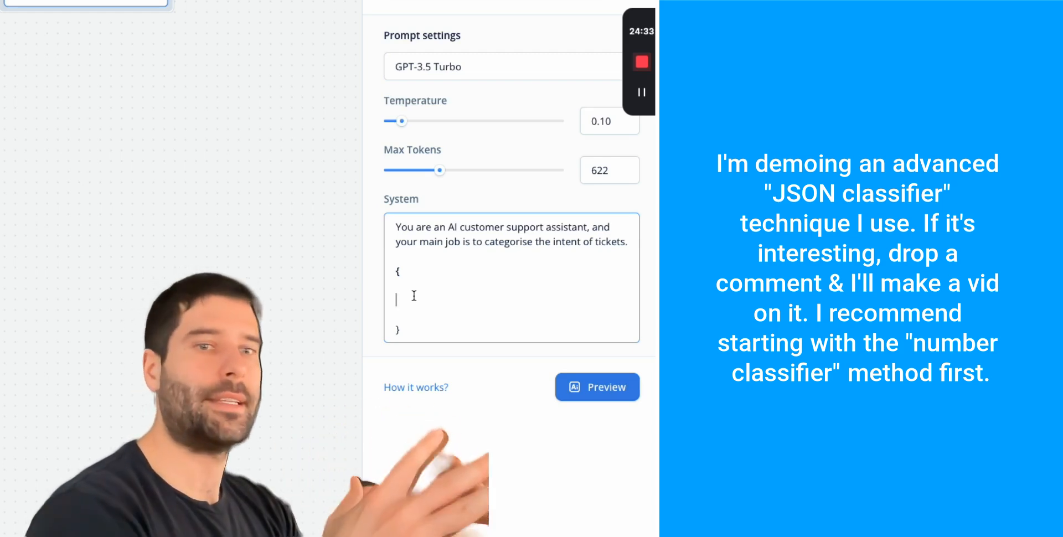
type("\"pri")
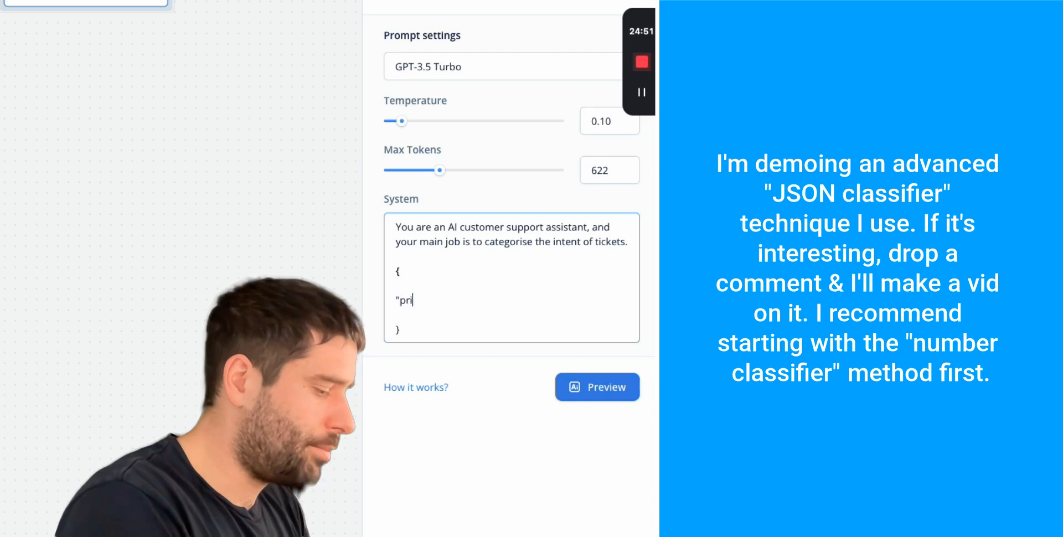
type("mary_categoryu")
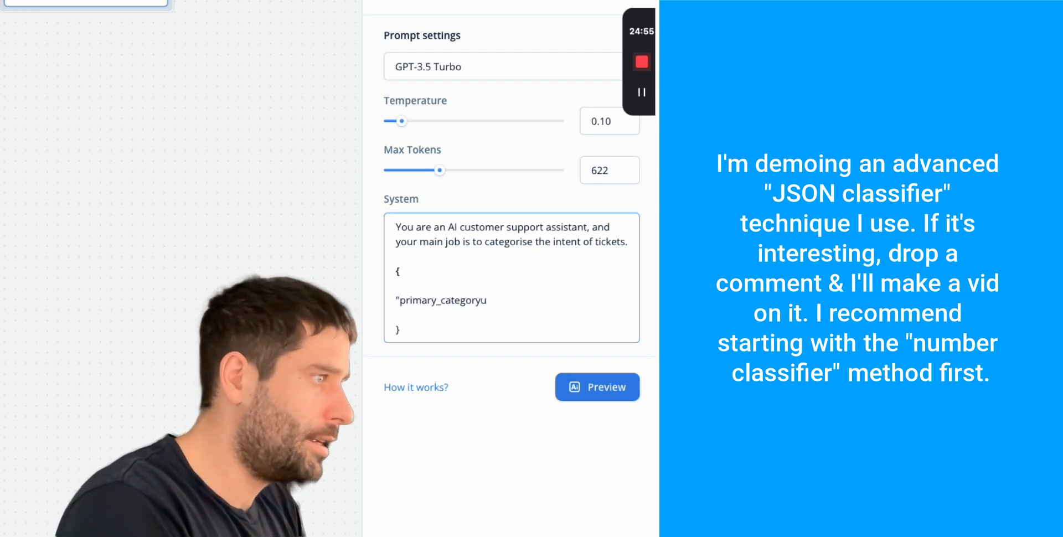
key("BackSpace")
type(":")
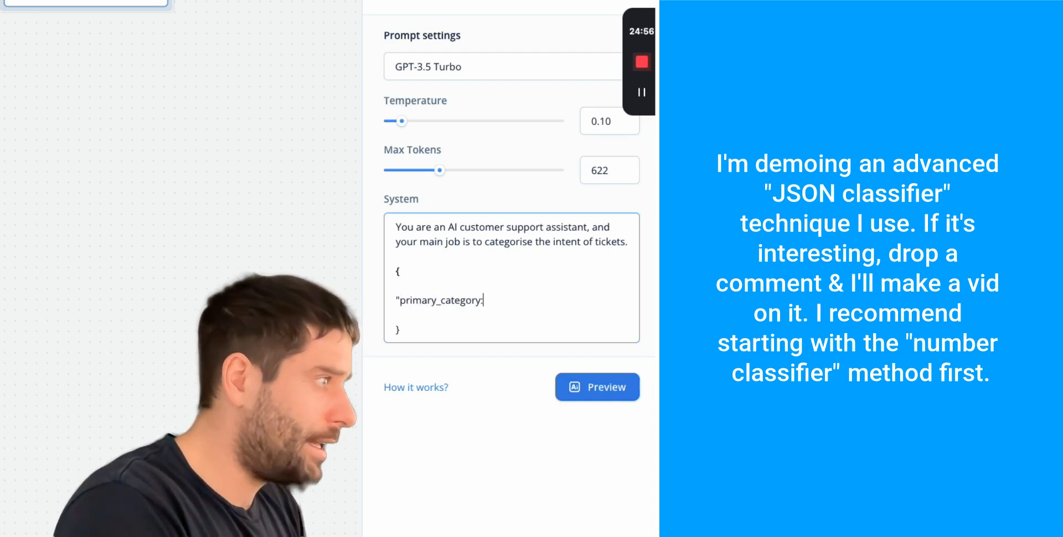
key("Left")
type("\"")
key("Right")
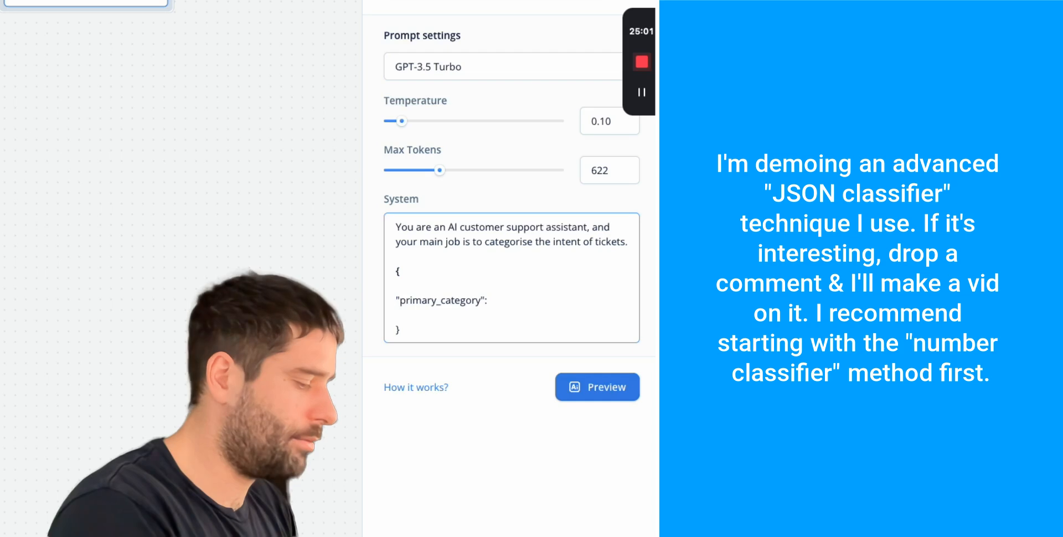
type("\"X\"")
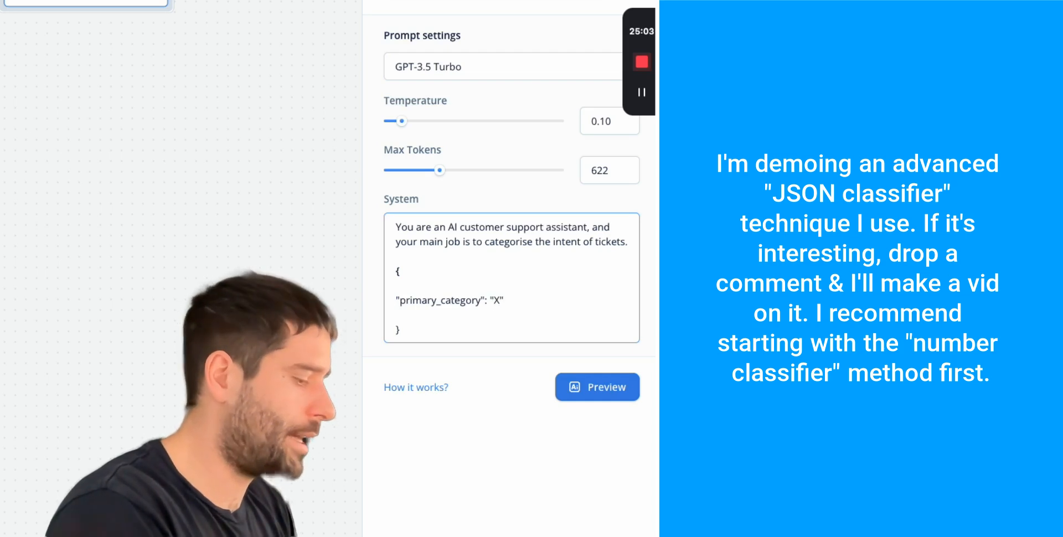
type(",")
key("Return")
- Add "secondary_category": "Y" to the template and insert a blank line above it
type("\"")
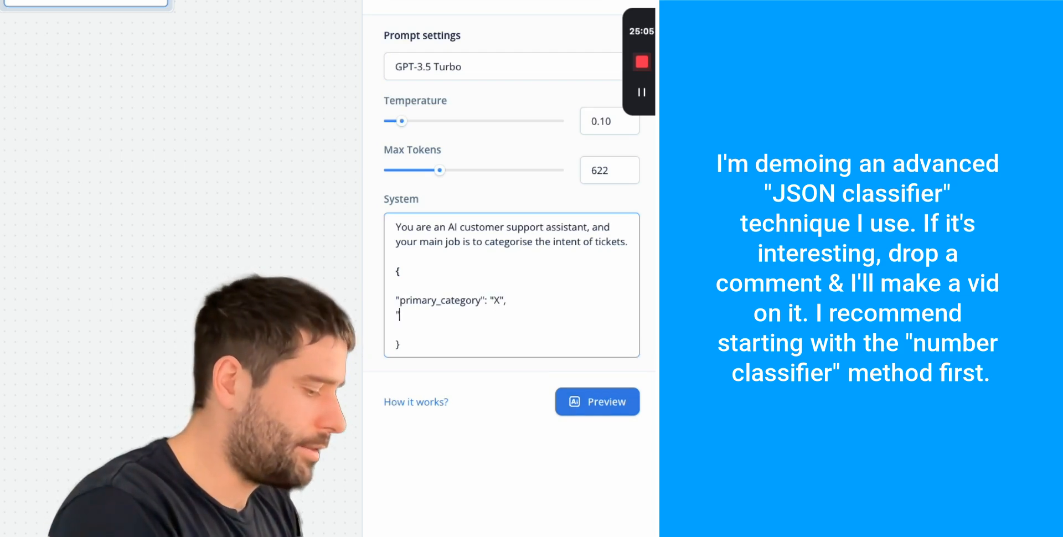
type("seconday")
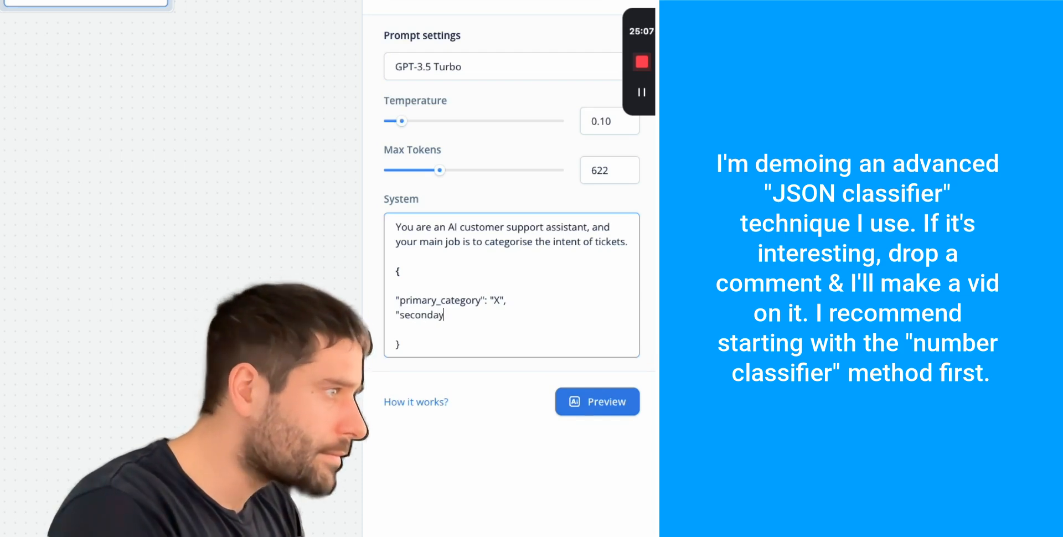
key("BackSpace")
key("BackSpace")
type("ary")
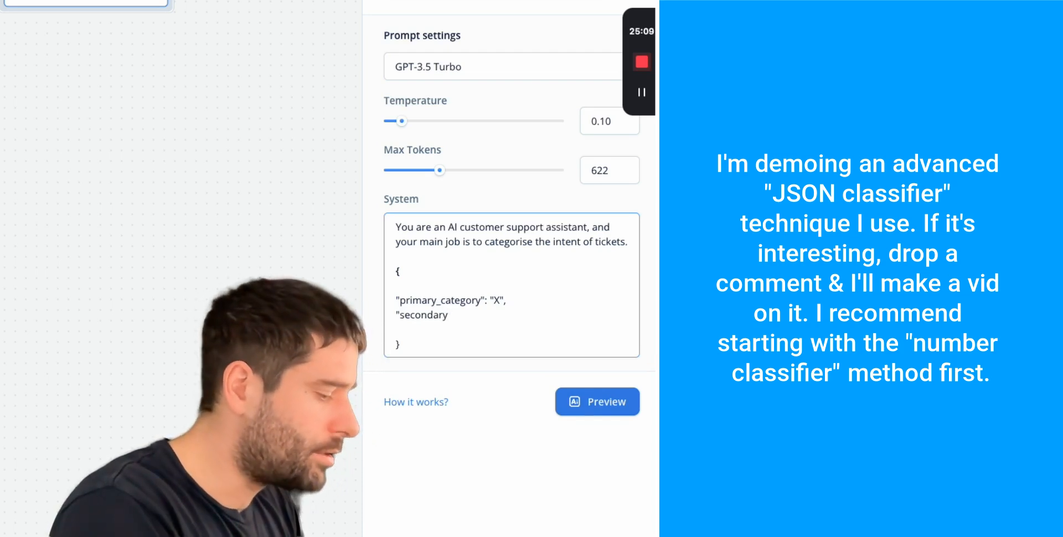
type("_tag")
key("BackSpace")
key("BackSpace")
key("BackSpace")
type("category")
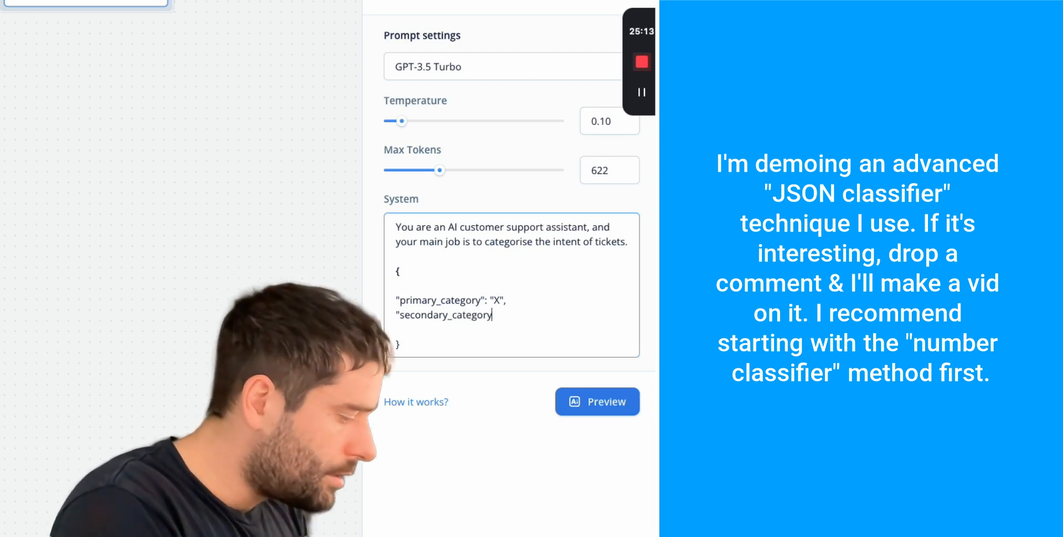
type("\": \"Y\"")
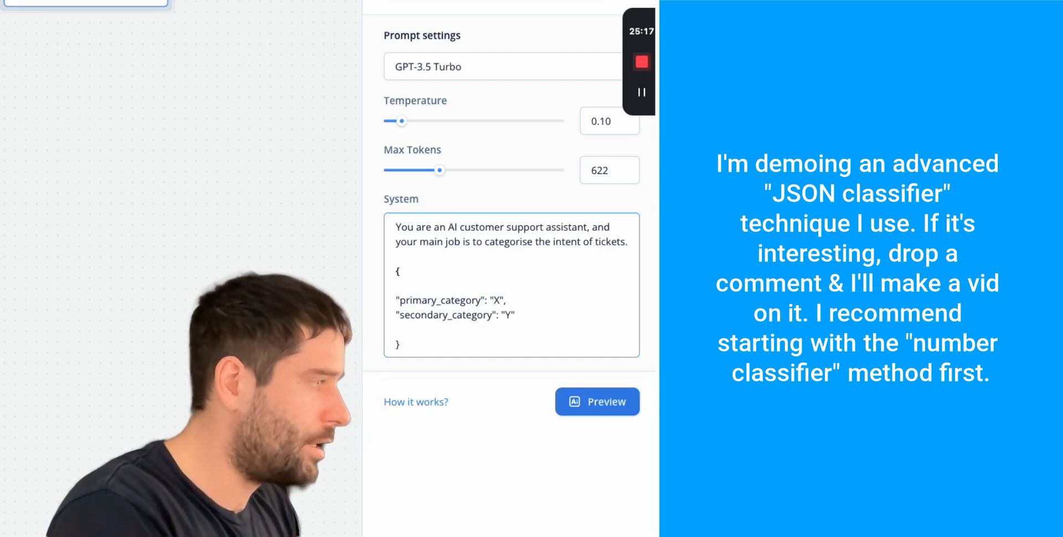
left_click(462, 262)
key("Return")
key("Return")
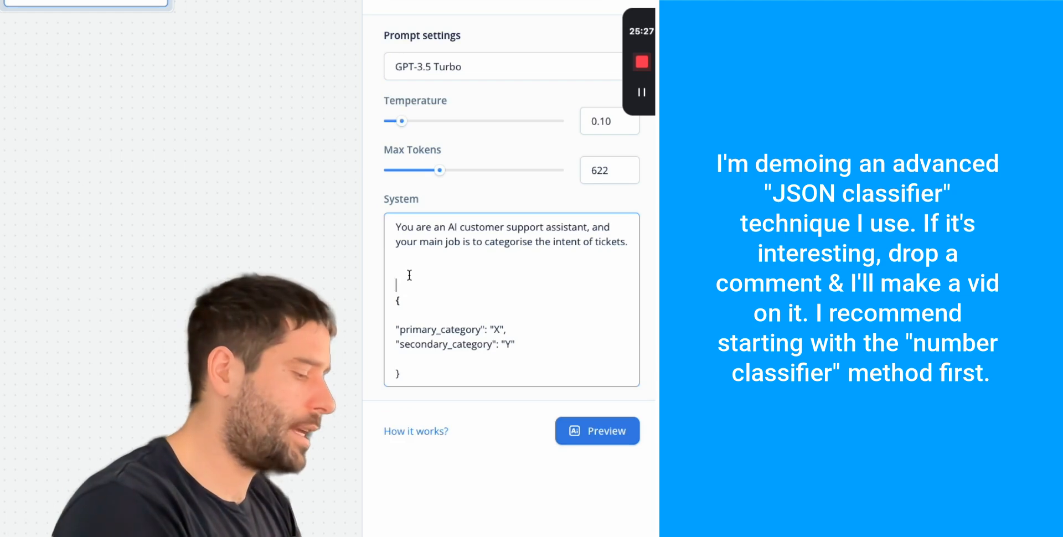
- Add the classify-ticket instruction listing primary categories General question, Product support, Returns and refunds
type("You are to clas")
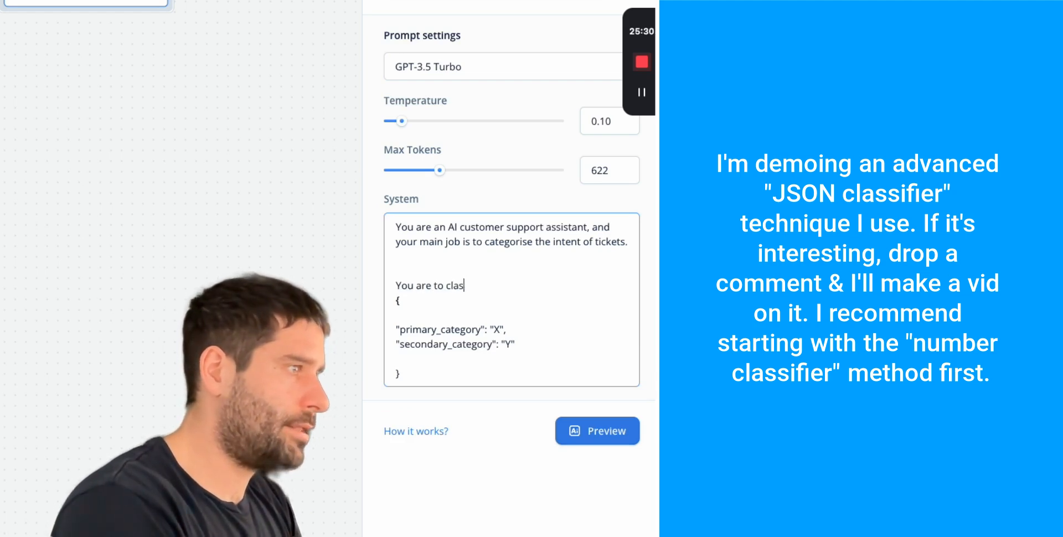
type("sify the intent o")
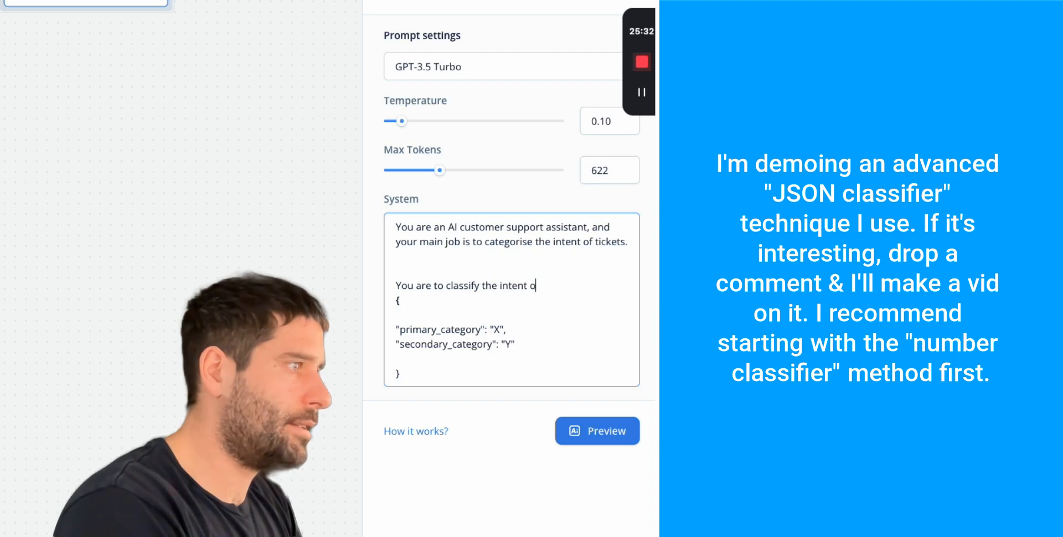
type("f the customer")
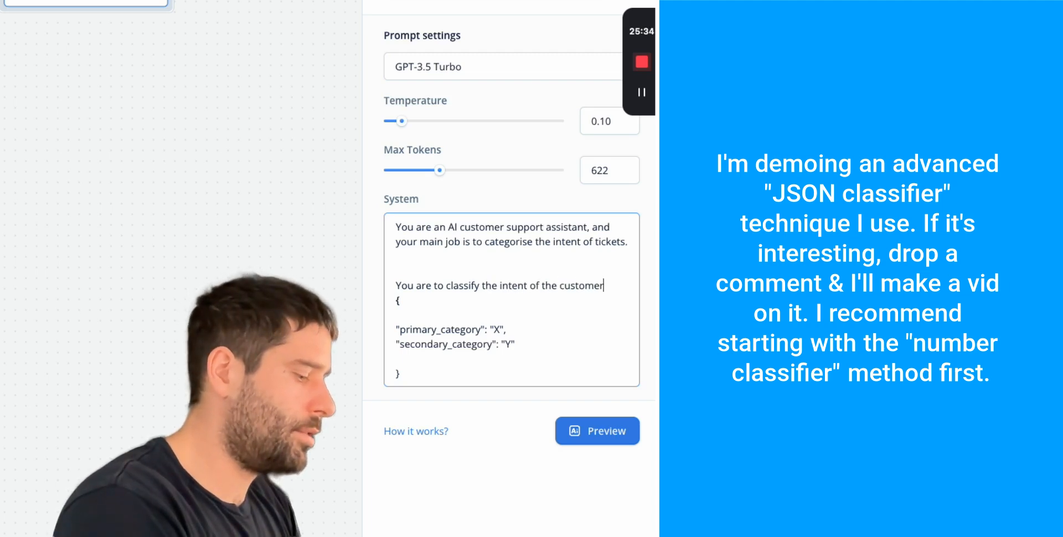
type(" support tickert")
key("BackSpace")
key("BackSpace")
type("t agains the following categories")
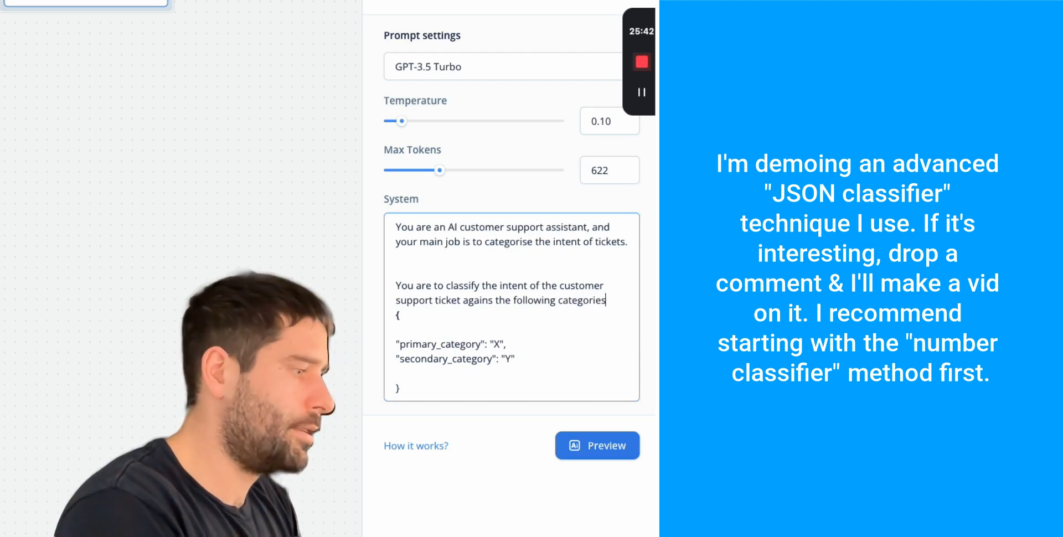
type(":")
key("Return")
key("Return")
type("Prima")
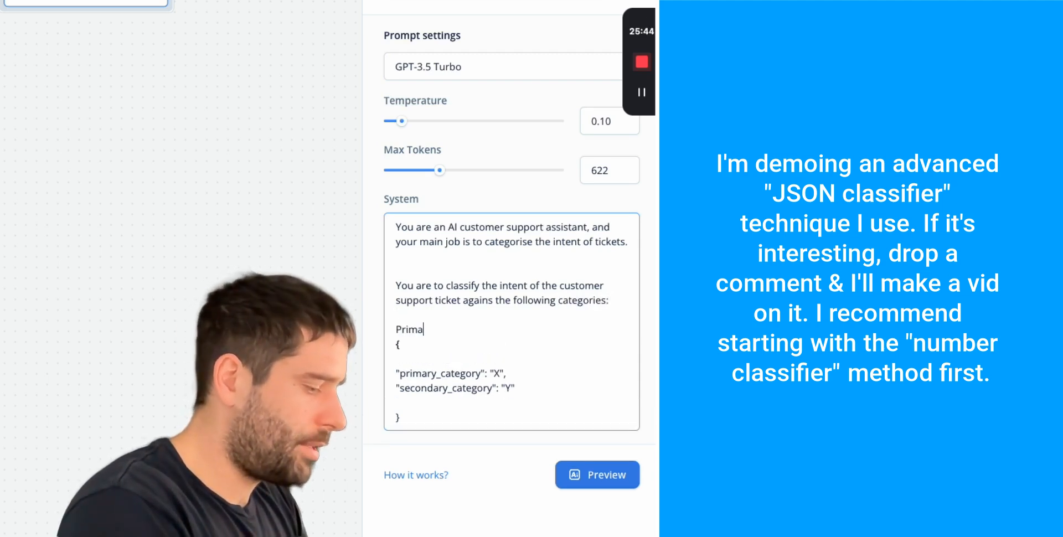
type("ry category:")
key("Return")
type("-")
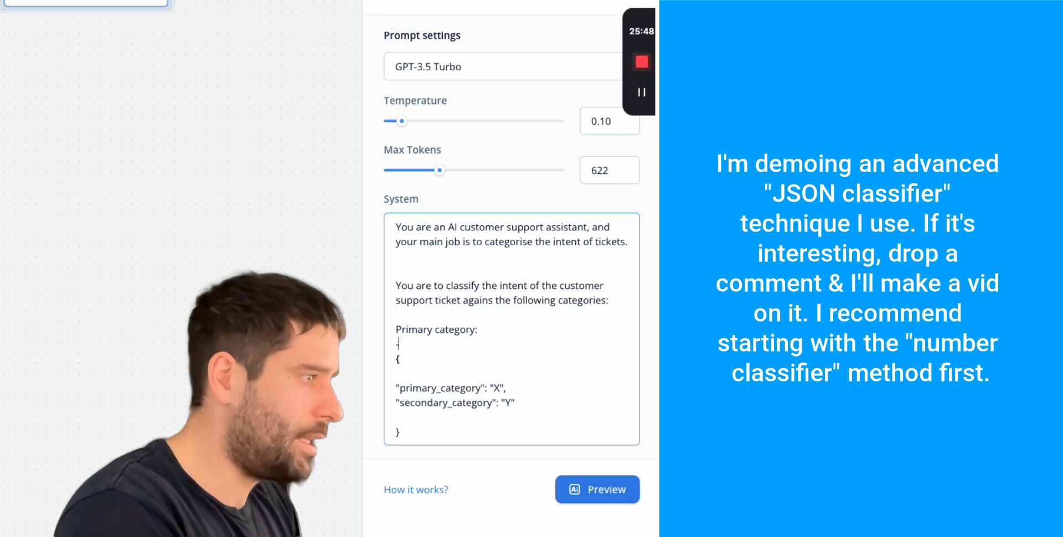
type(" General question")
key("Return")
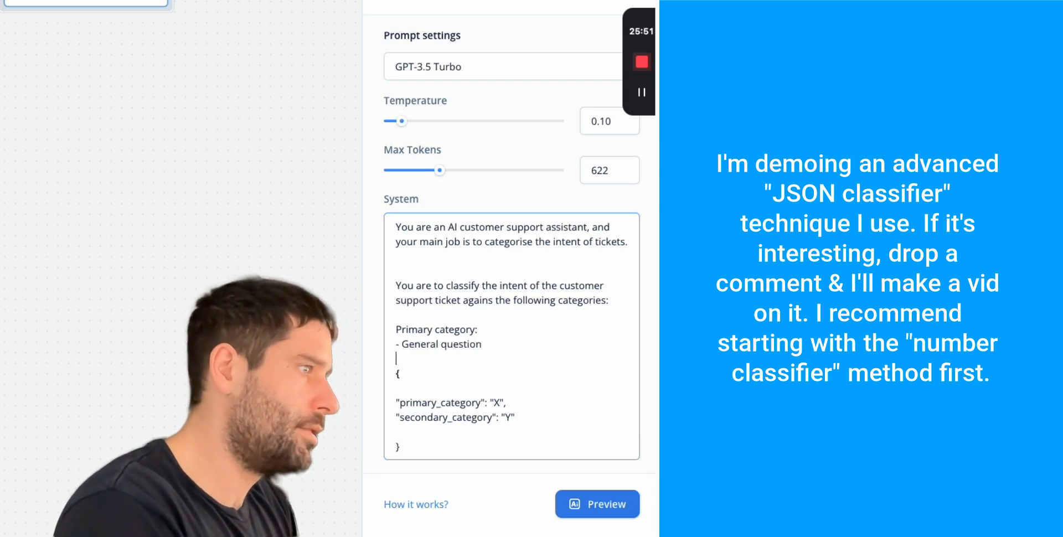
type("- Product support")
key("Return")
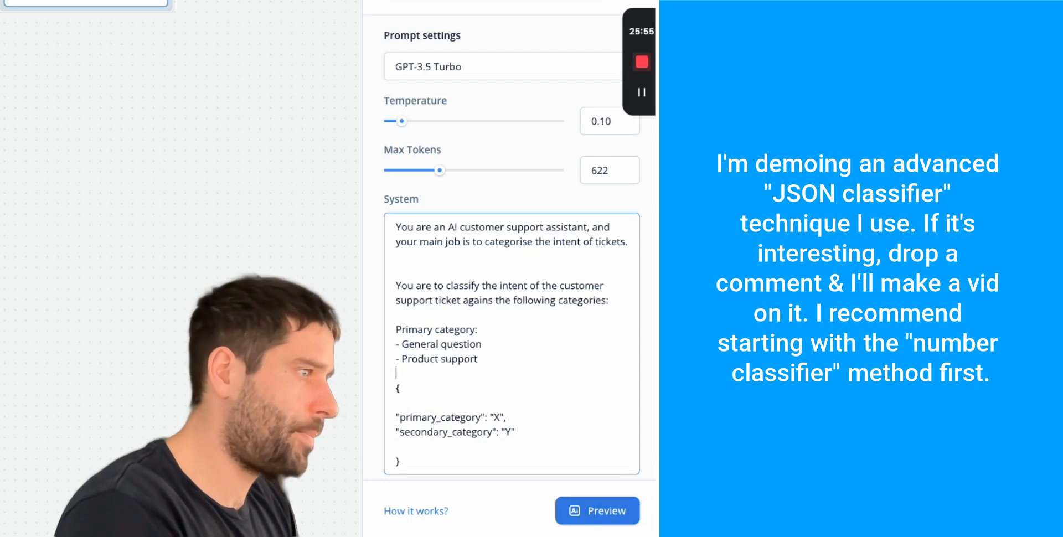
type("- Return")
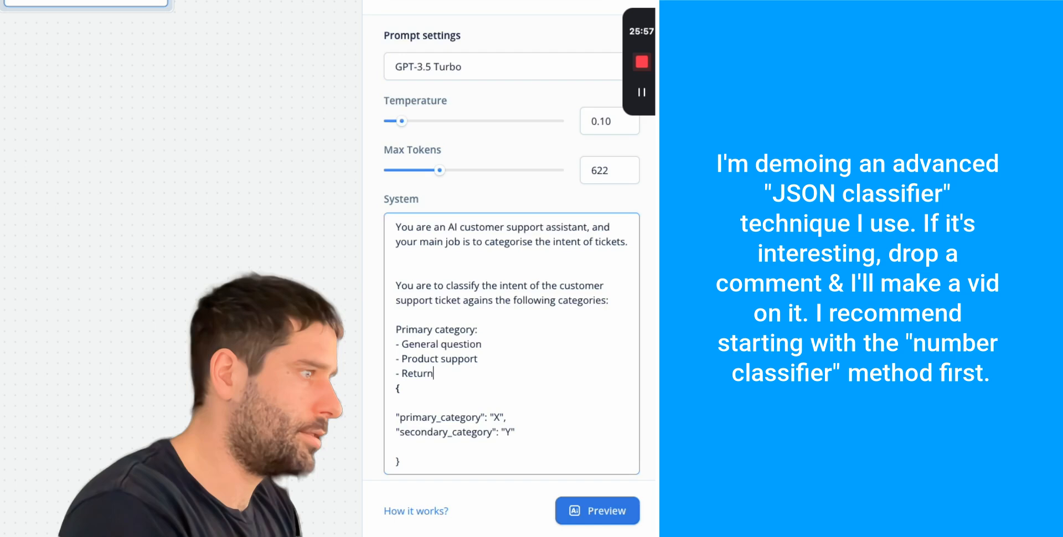
type("s and refunds")
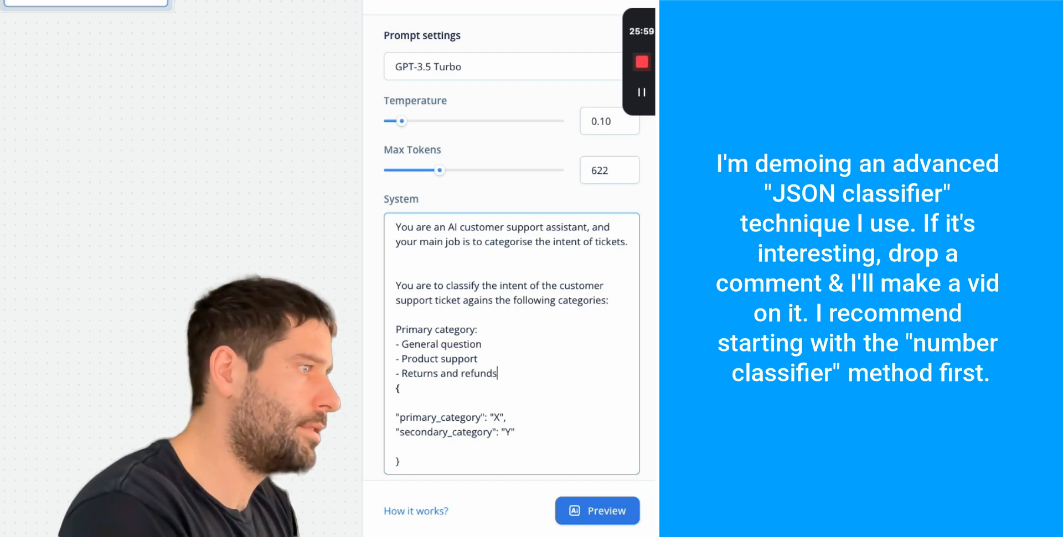
- List general-question secondary categories Product and What region, then head the product support section
key("Return")
key("Return")
type("Secon")
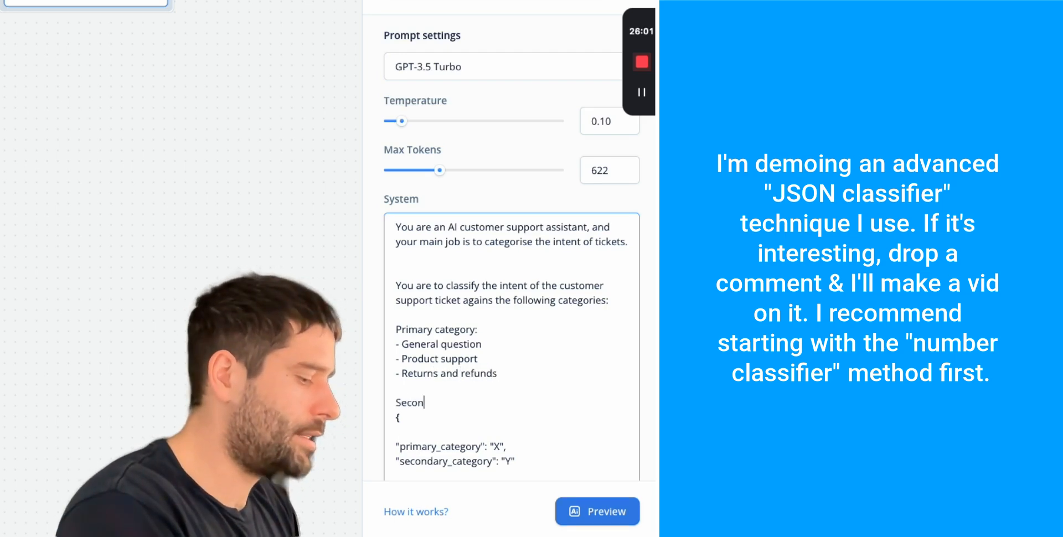
type("dary ca")
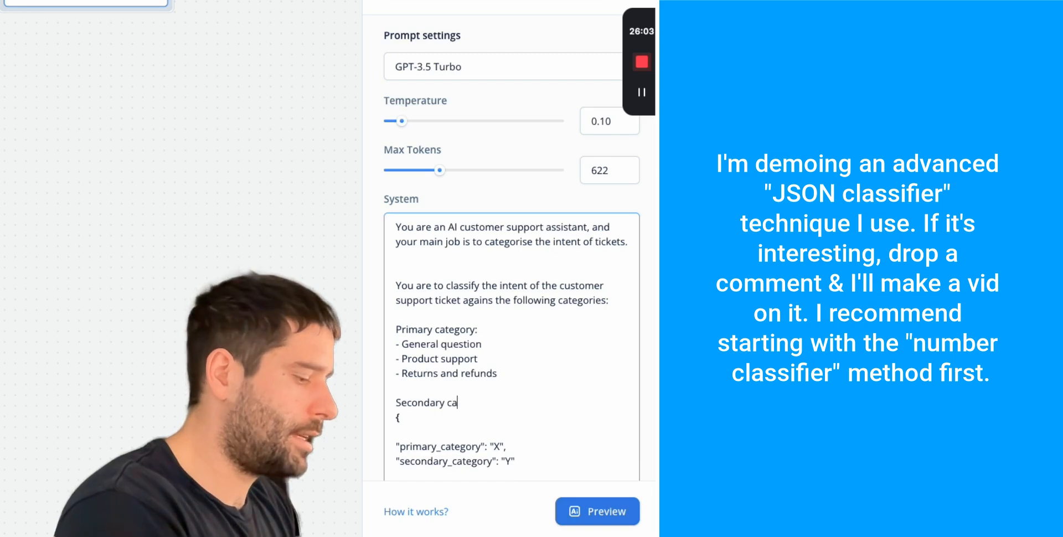
type("tegory for general question")
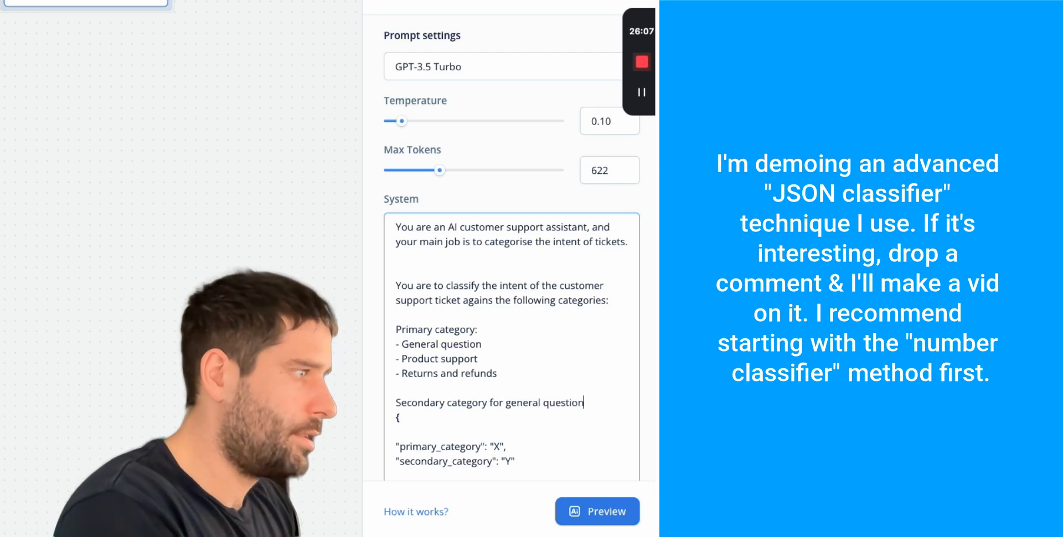
type(":")
key("Return")
type("- Product")
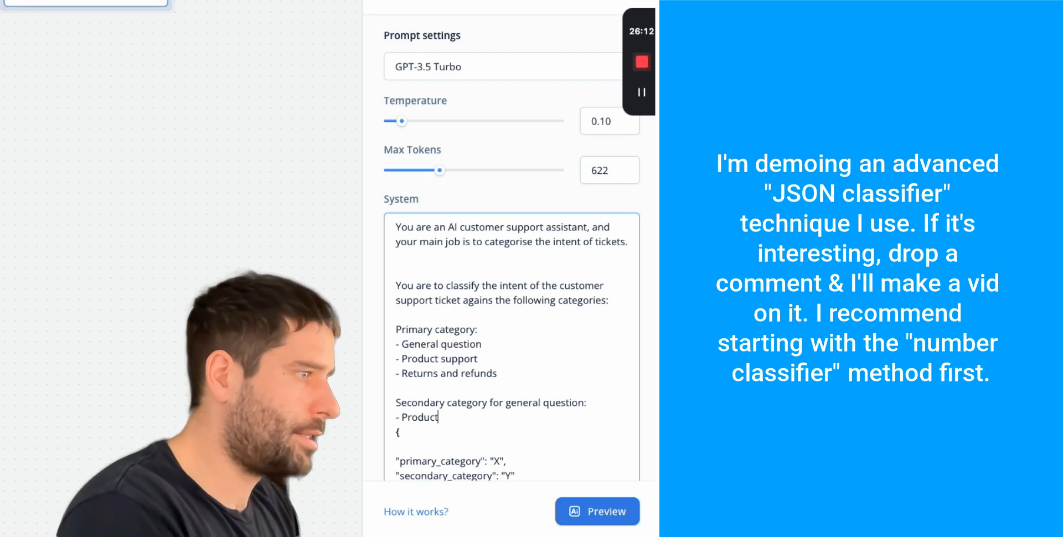
key("Return")
type("-")
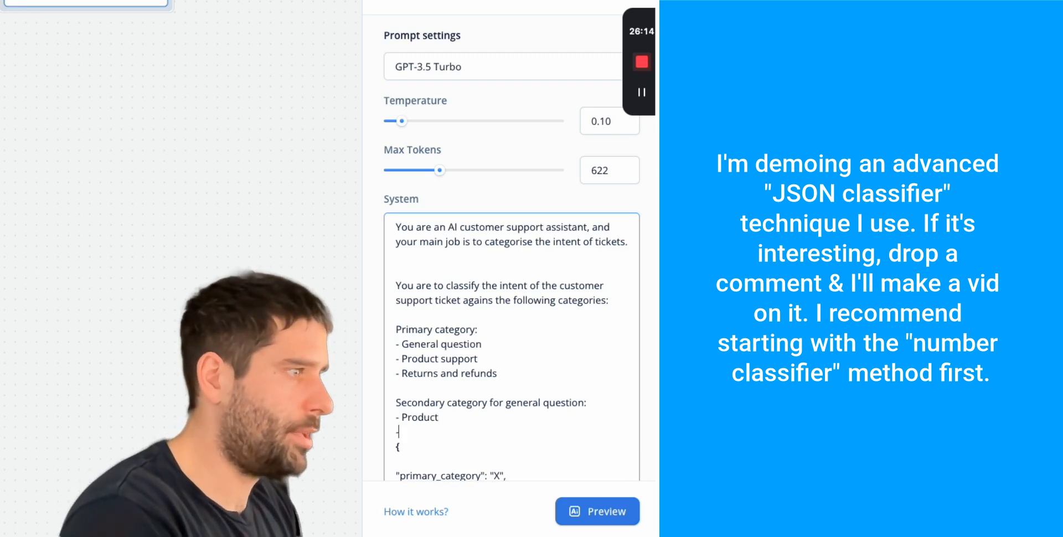
type(" What region")
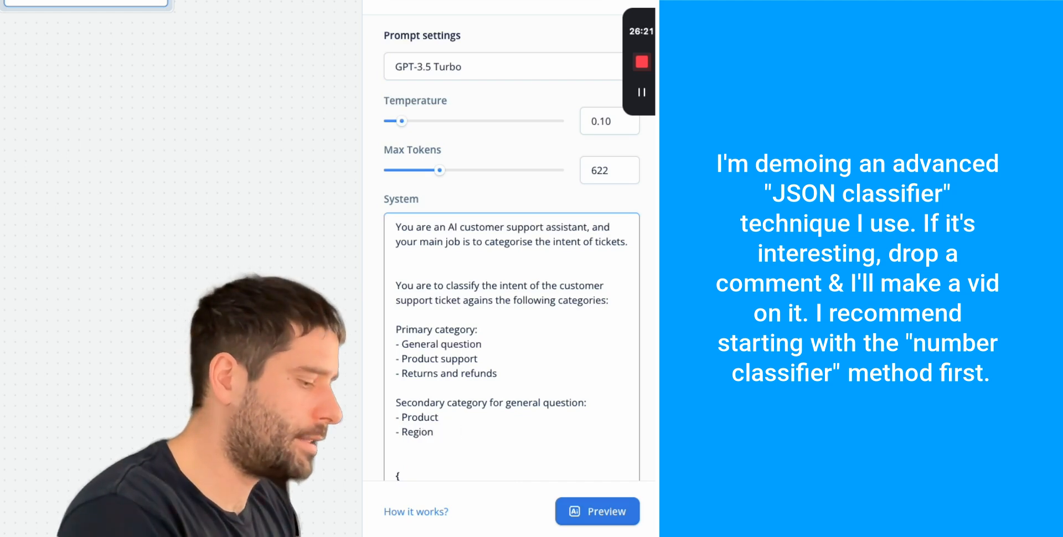
type("Secondary")
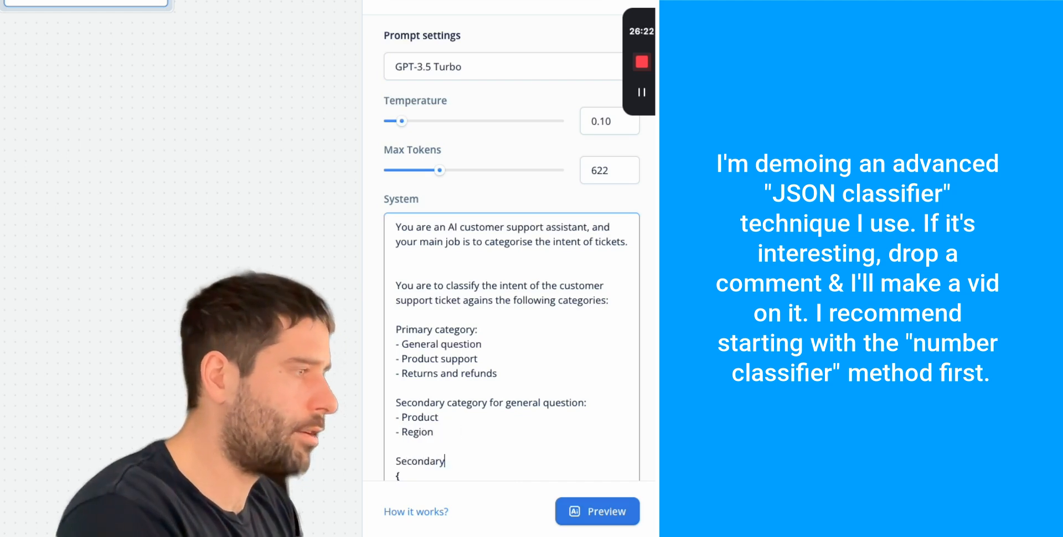
type(" category for product support")
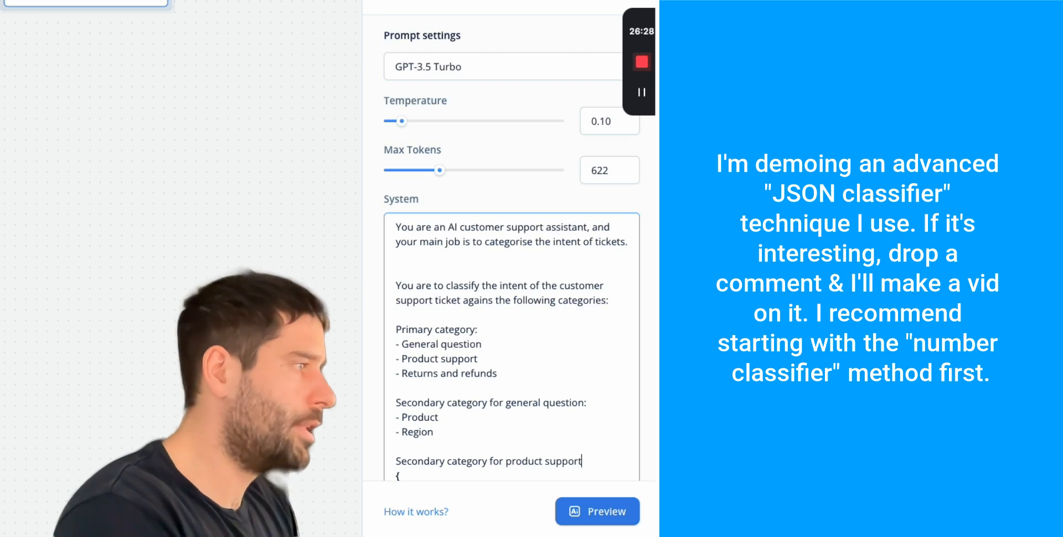
- Paste 'General question' as the JSON primary_category value
scroll(490, 326, "down", 2)
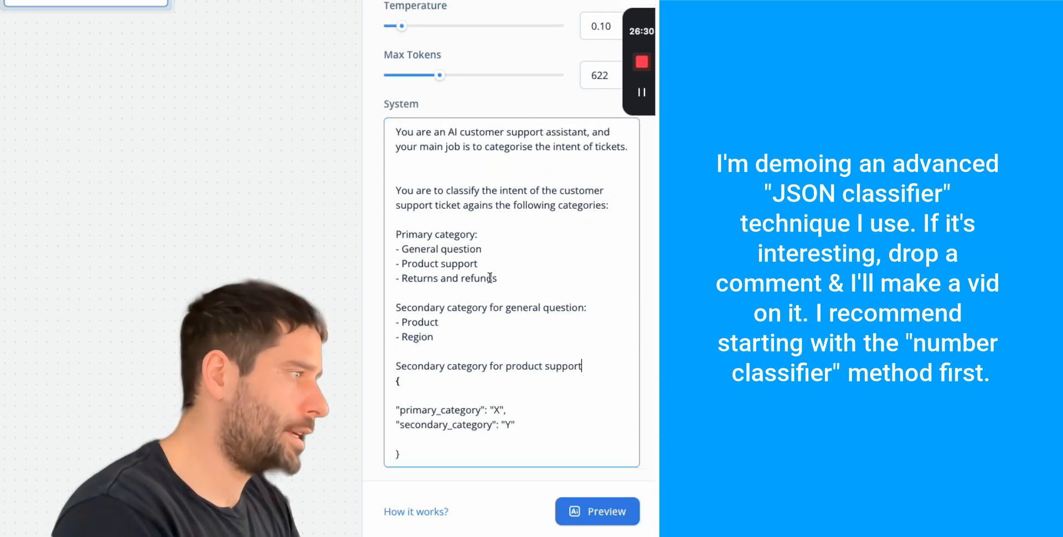
left_click(429, 249)
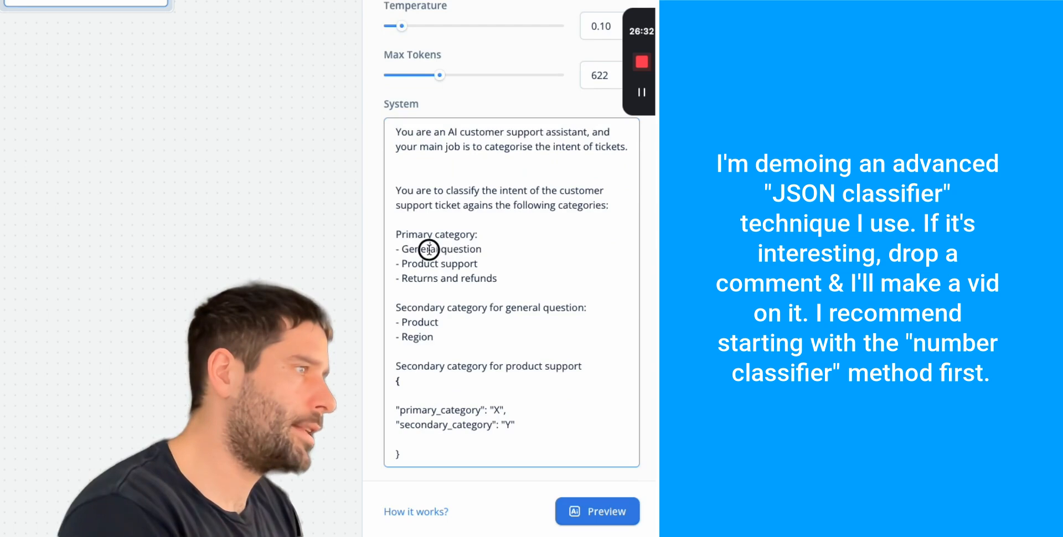
triple_click(429, 249)
key("ctrl+c")
left_click(500, 408)
key("ctrl+v")
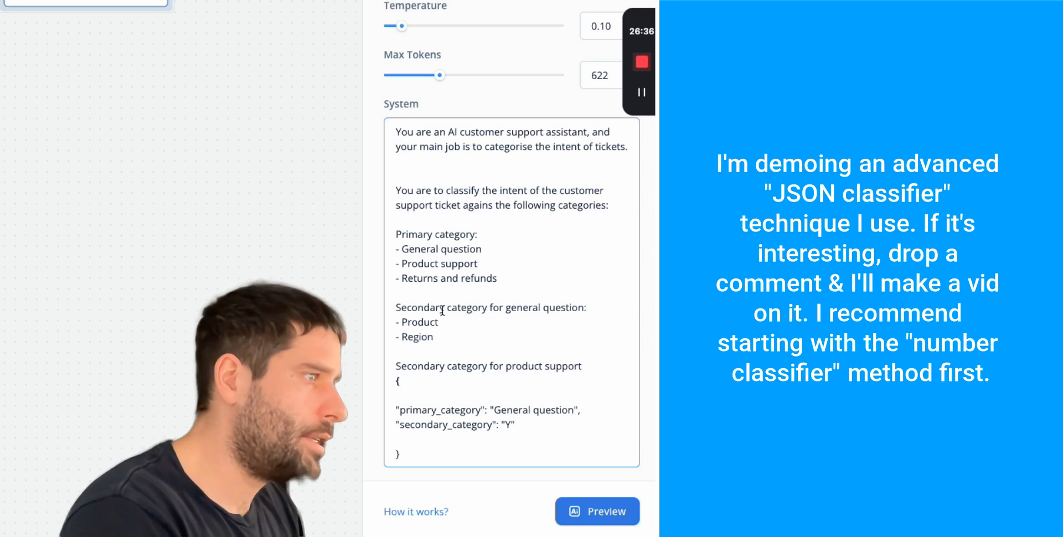
- After Product, add 'Choose one of these: Product A, Product B' and a colon after Region
double_click(424, 323)
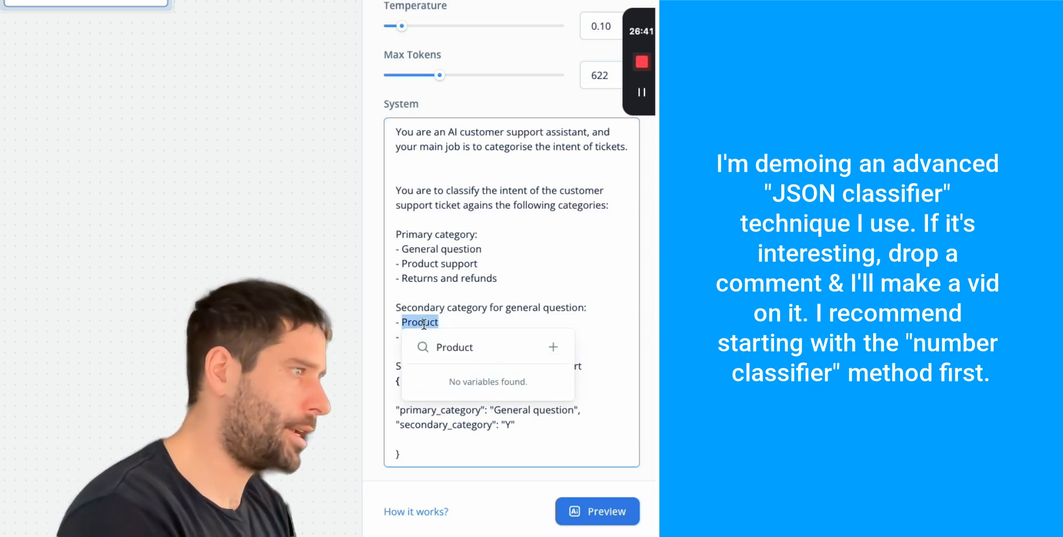
left_click(458, 323)
type(": Choose one of these: Prodcut A")
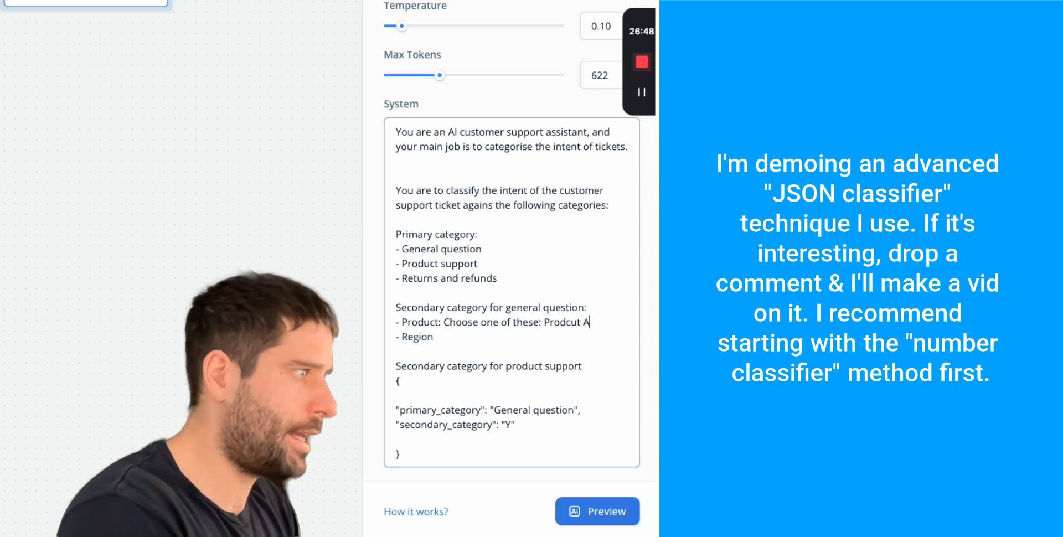
type(", Product")
type("B")
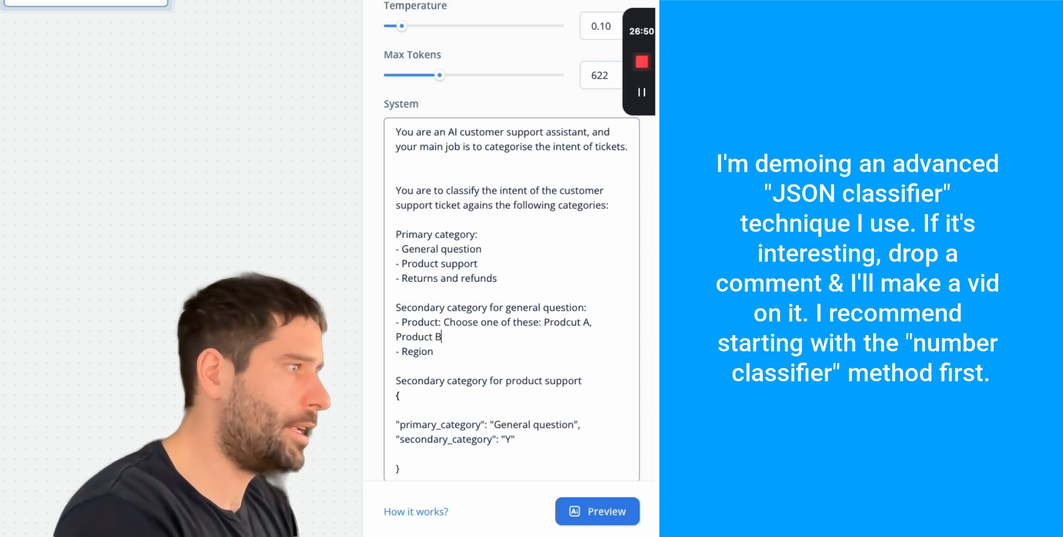
left_click(450, 354)
type(":")
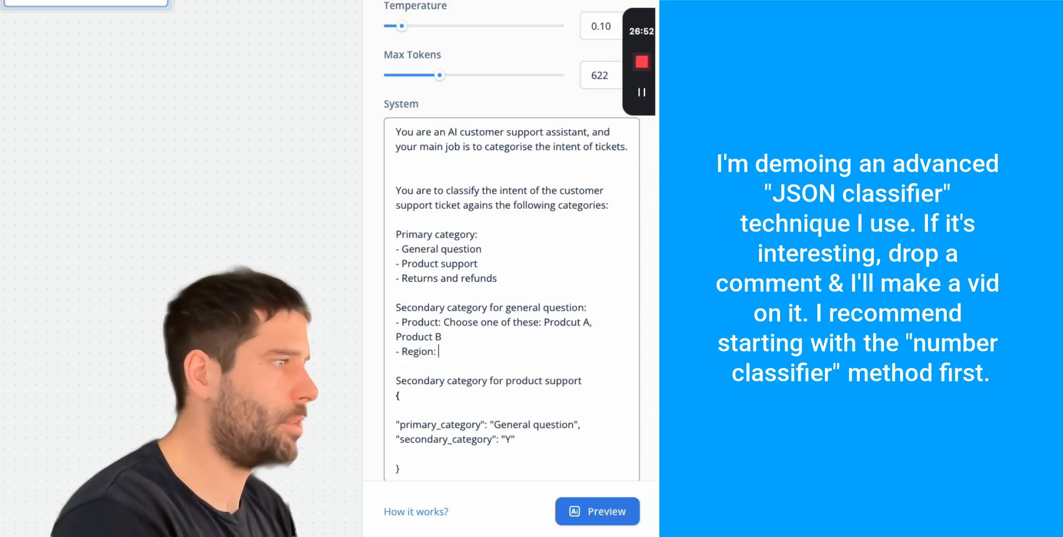
scroll(477, 344, "down", 1)
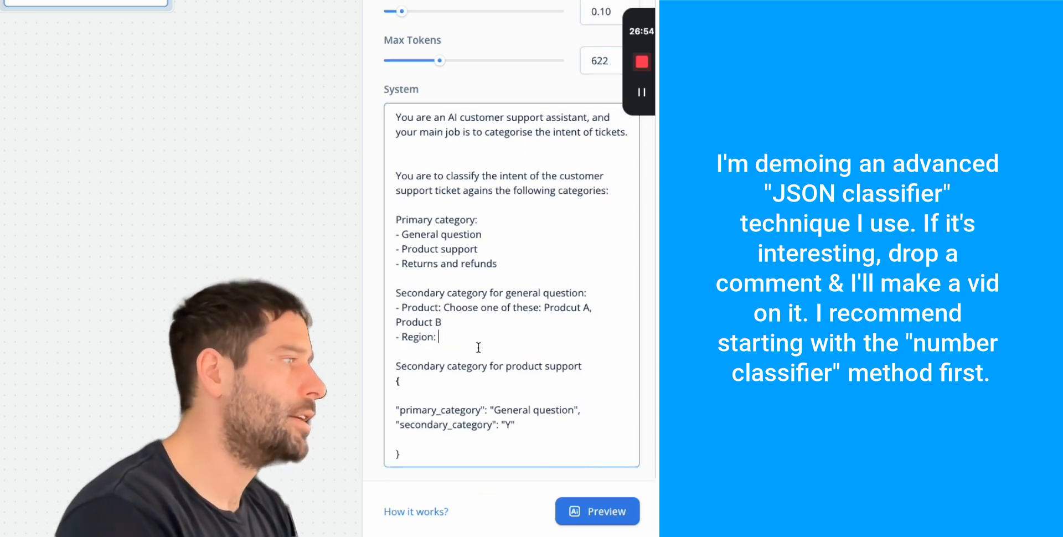
- Set secondary_category to 'Product A', then select the old category and JSON instructions
left_click(588, 308)
left_click_drag(588, 308, 544, 308)
key("ctrl+c")
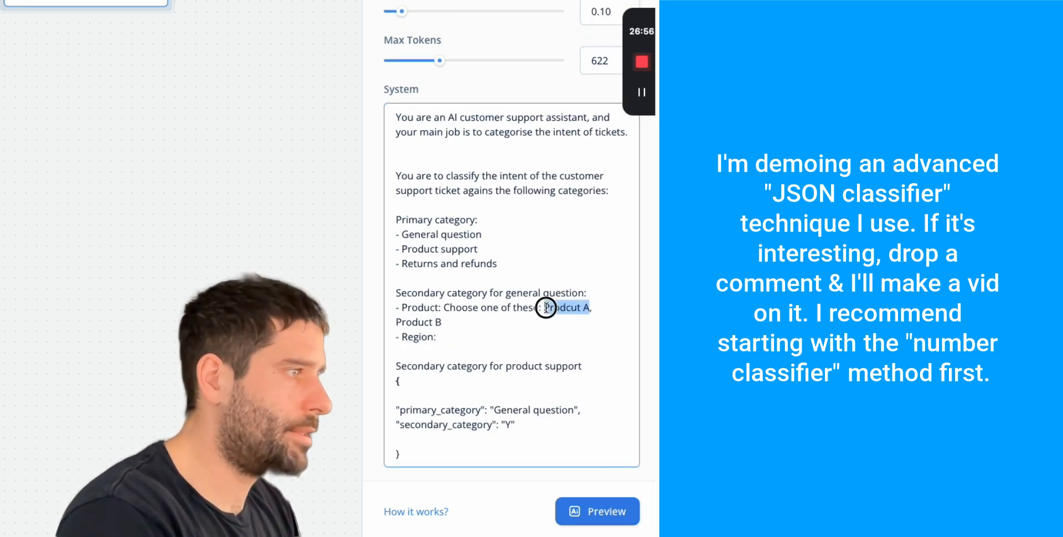
left_click(512, 426)
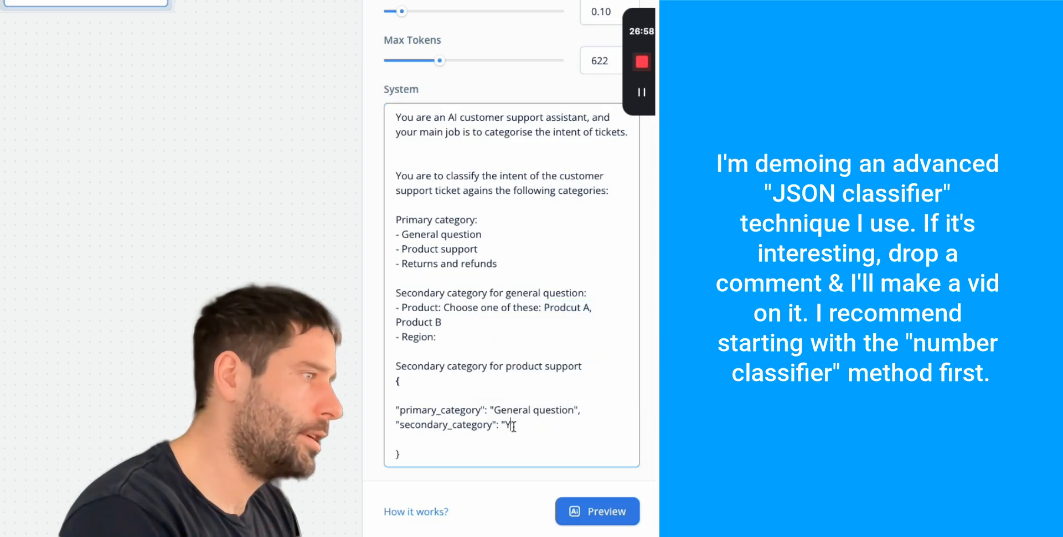
key("BackSpace")
key("ctrl+v")
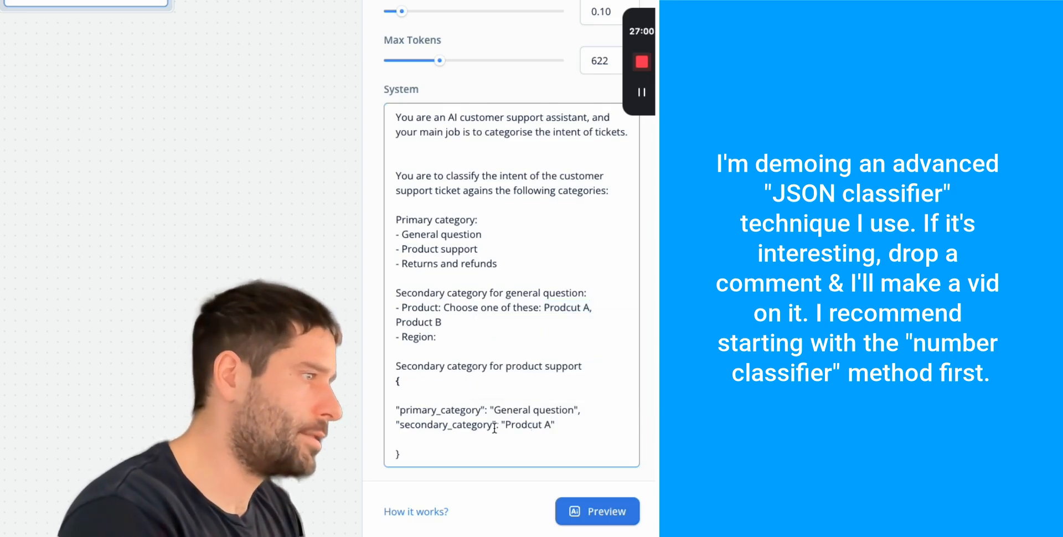
key("BackSpace")
key("BackSpace")
key("BackSpace")
key("BackSpace")
key("BackSpace")
key("BackSpace")
type("duct A")
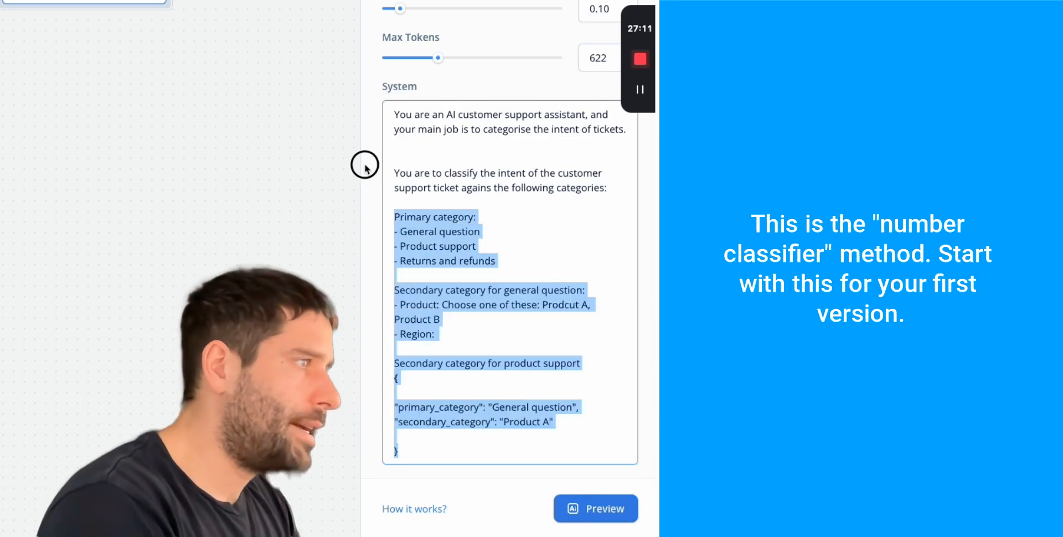
left_click_drag(365, 168, 375, 215)
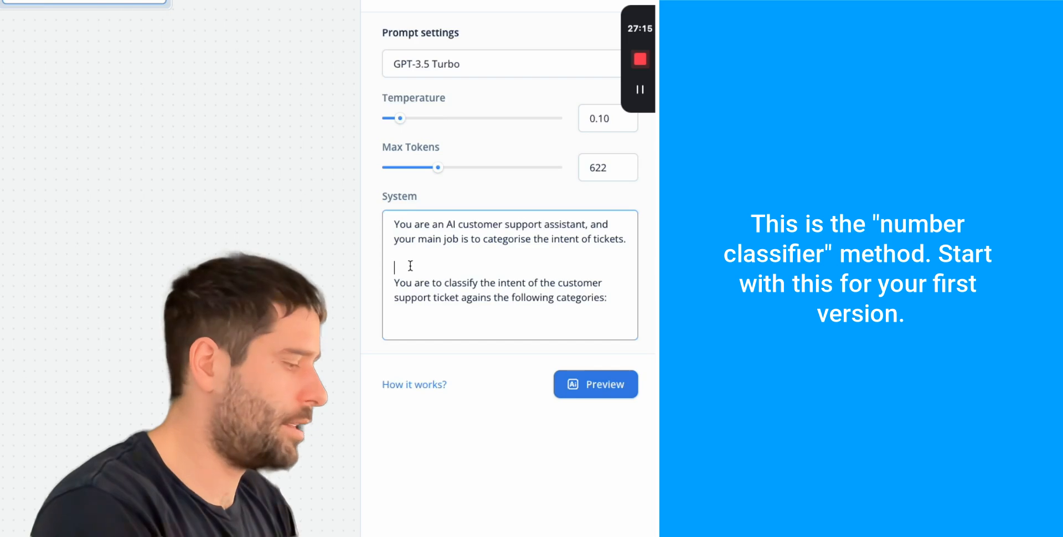
- Replace the JSON category text with Output "1" for general questions and "2" for product issues
key("BackSpace")
left_click(410, 310)
type("Output \"")
type("1")
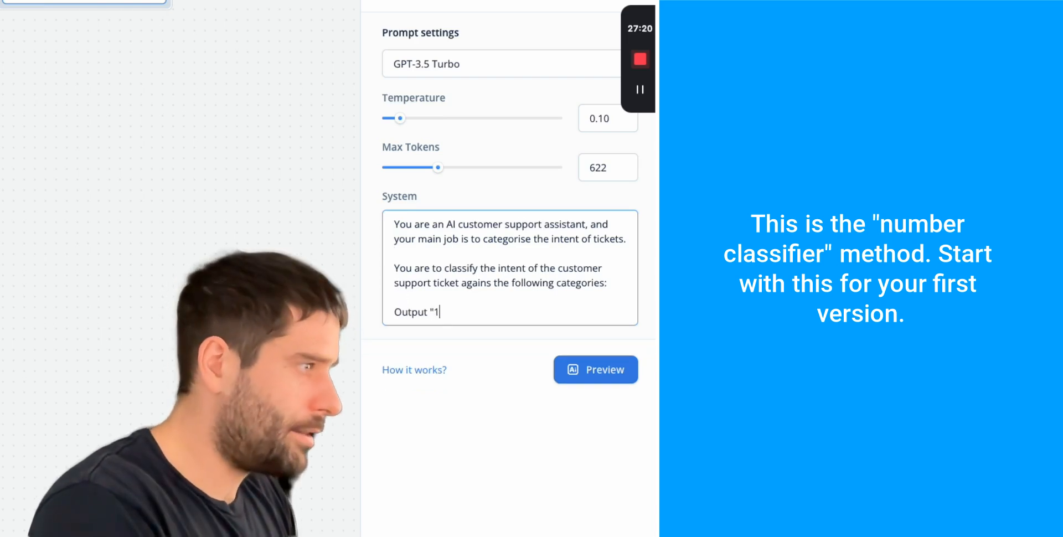
type("\" id the")
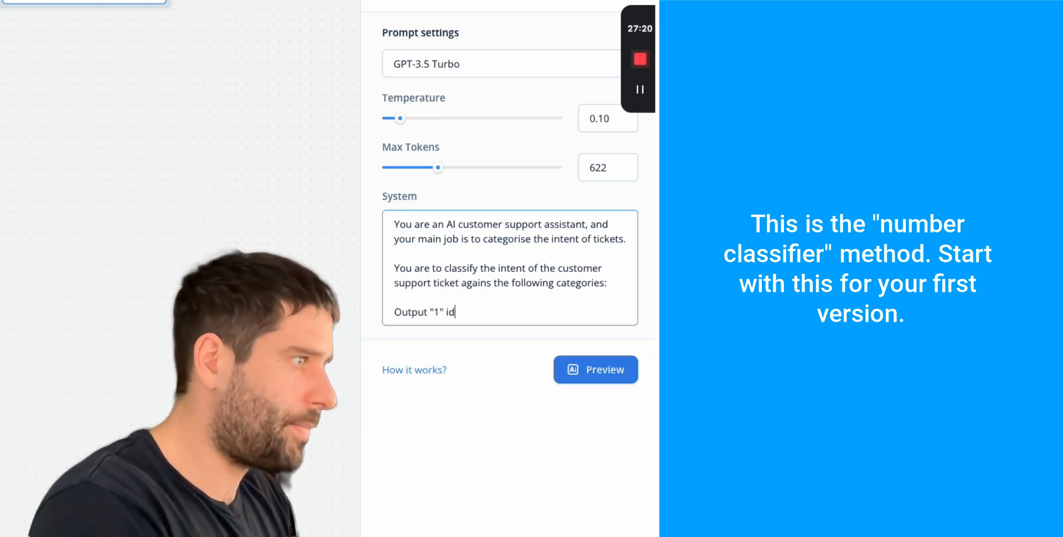
key("BackSpace")
key("BackSpace")
key("BackSpace")
key("BackSpace")
type("the")
key("BackSpace")
key("BackSpace")
key("BackSpace")
key("BackSpace")
key("BackSpace")
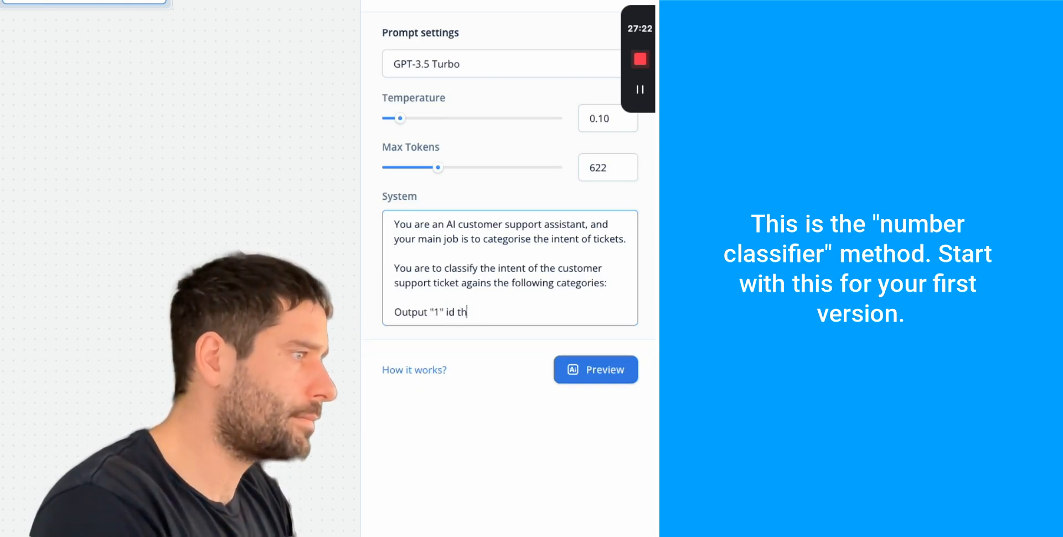
type("f the ticket ")
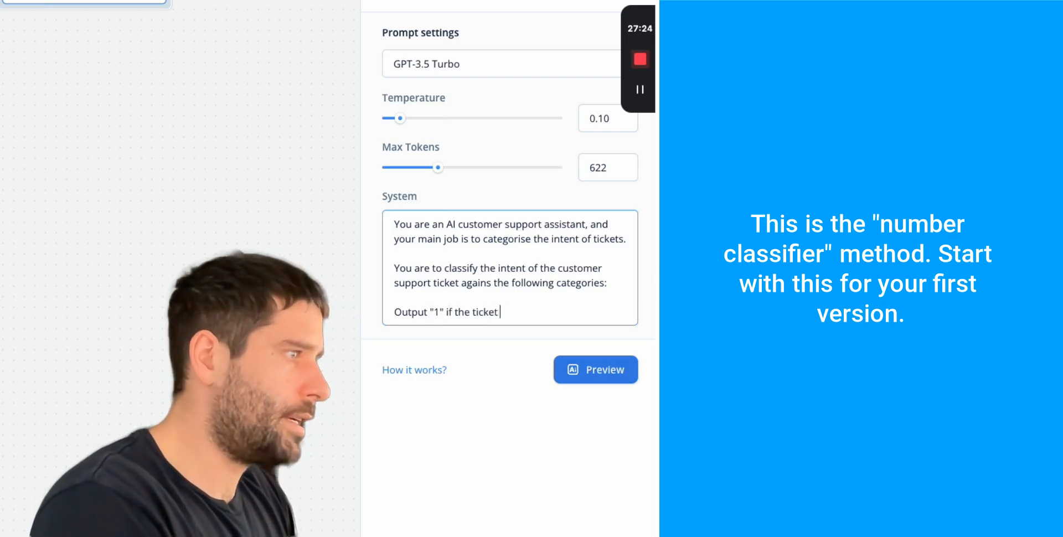
type("is about a general question.")
key("Return")
key("Return")
type("Output \"2\" is")
key("BackSpace")
key("BackSpace")
type("if the ticket is ")
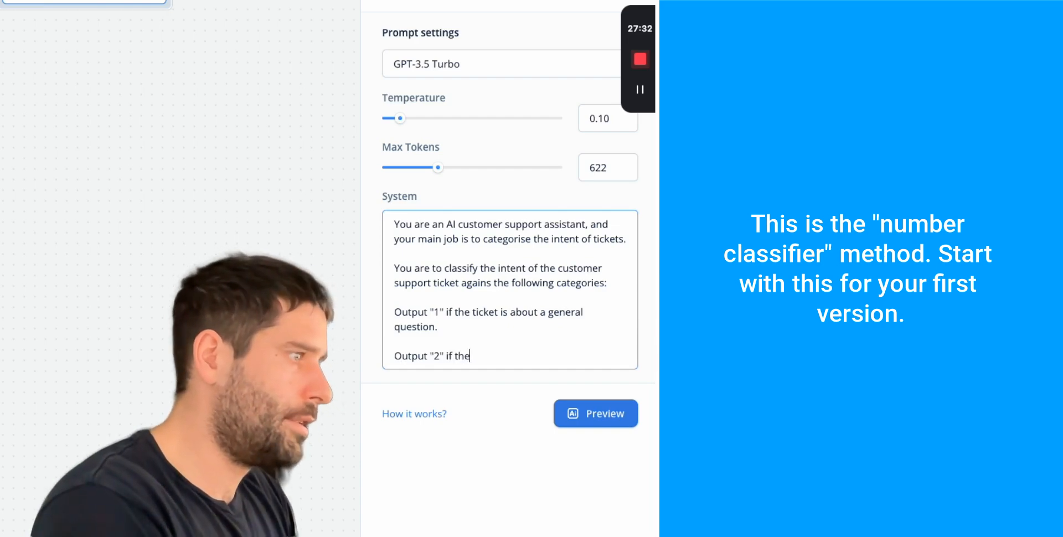
type("about a ")
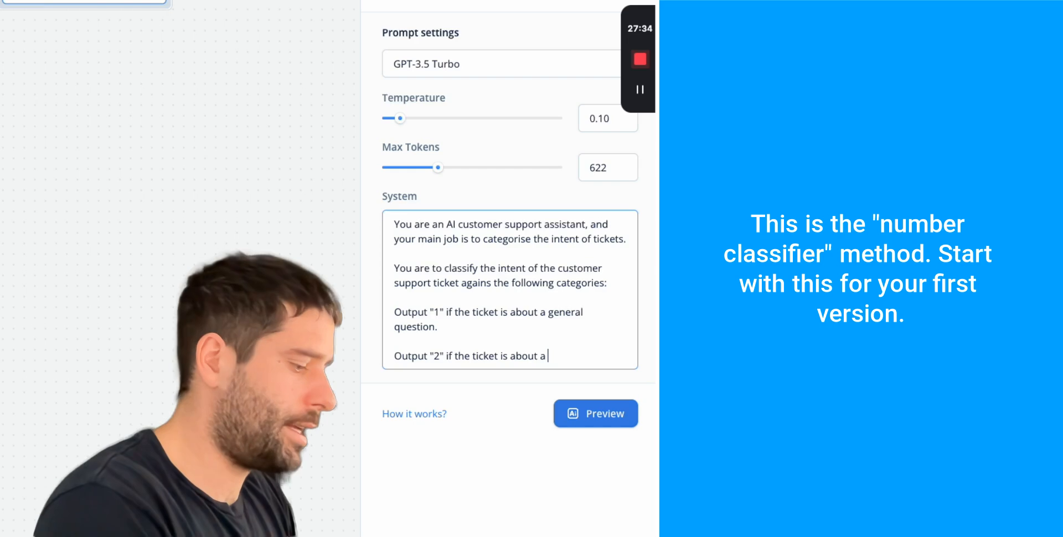
type("product is")
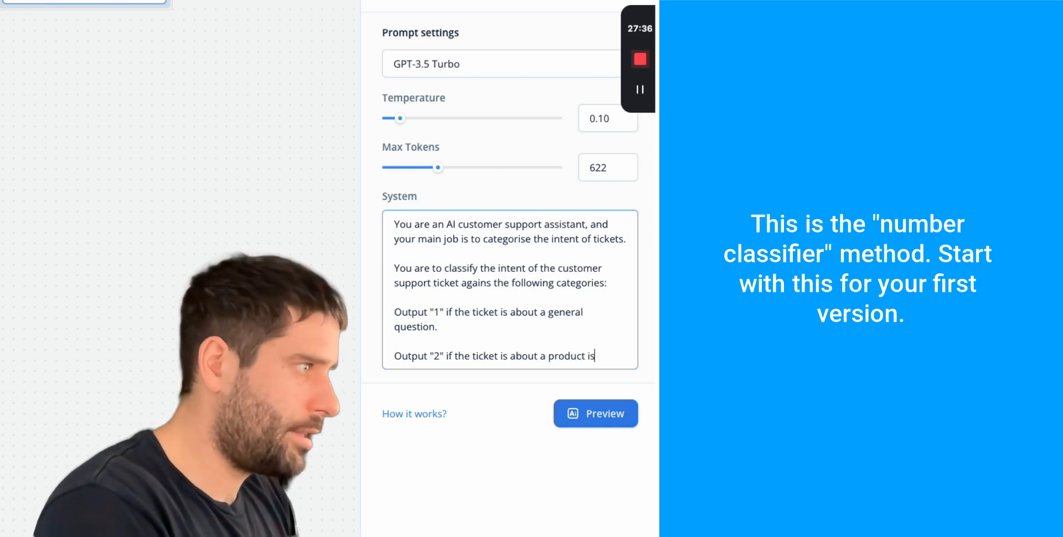
type("sues.")
- Add rules Output "3" for returns and Output "4" for anything else
key("Return")
key("Return")
type("Ouput \"3\" id the")
key("BackSpace")
key("BackSpace")
key("BackSpace")
key("BackSpace")
key("BackSpace")
type("f the ticket is about a ")
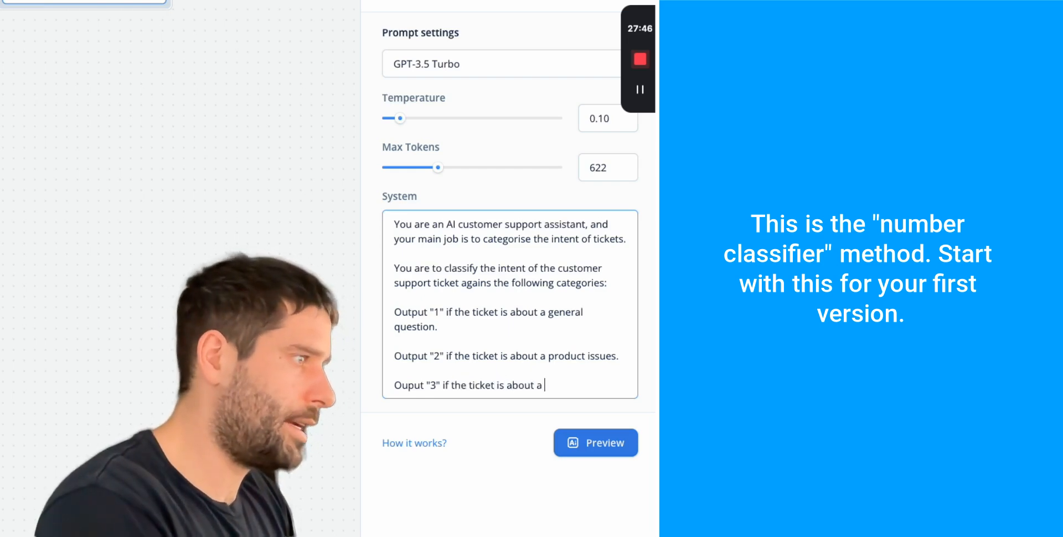
type("return.")
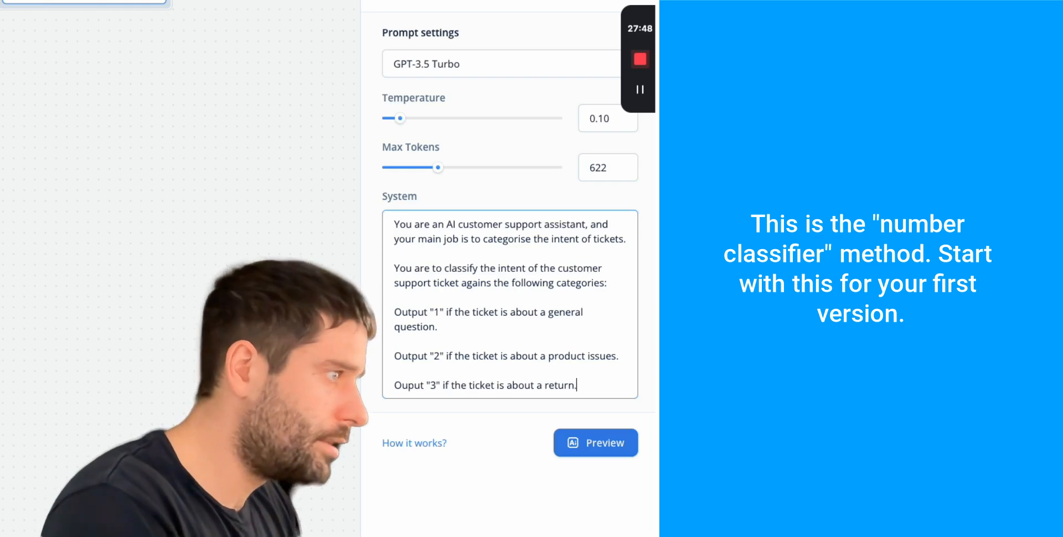
key("Return")
key("Return")
type("Output ")
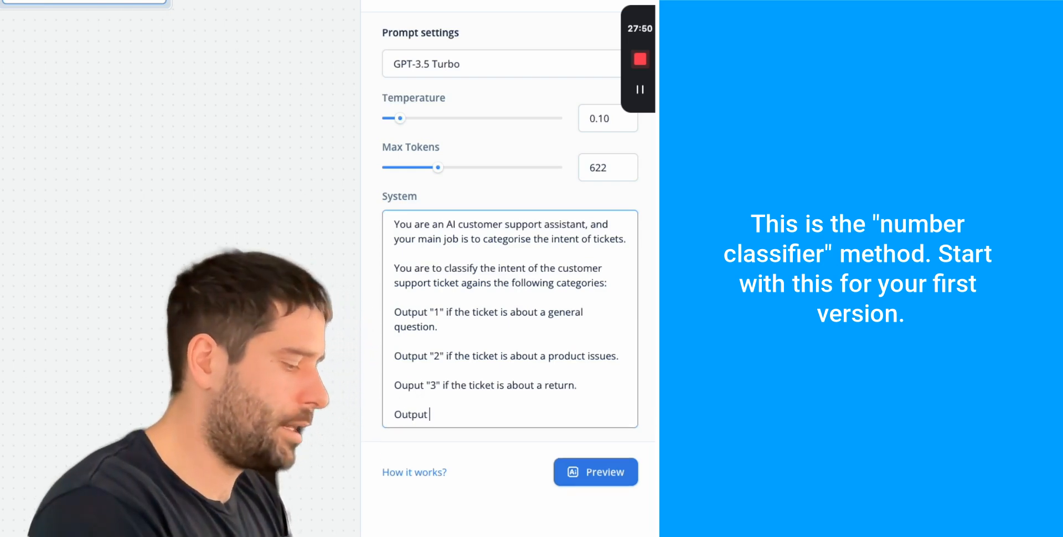
type("\"4\" for anyth")
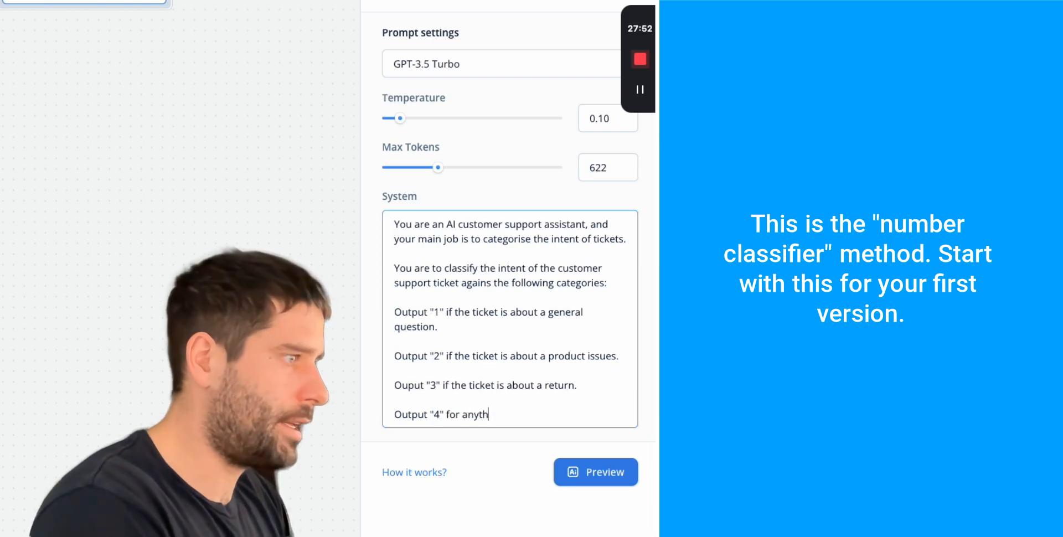
type("ing else.")
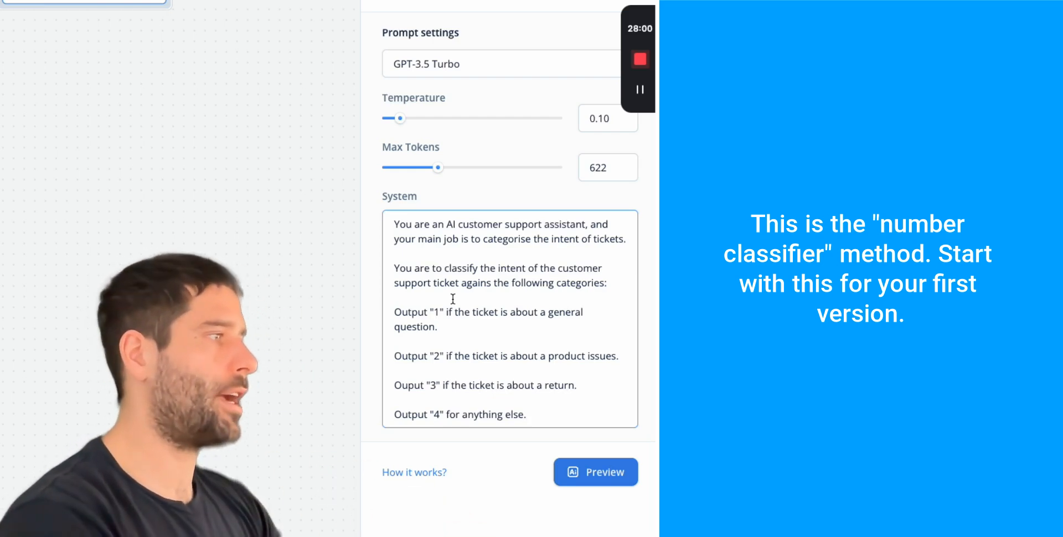
left_click_drag(553, 410, 375, 318)
left_click(443, 412)
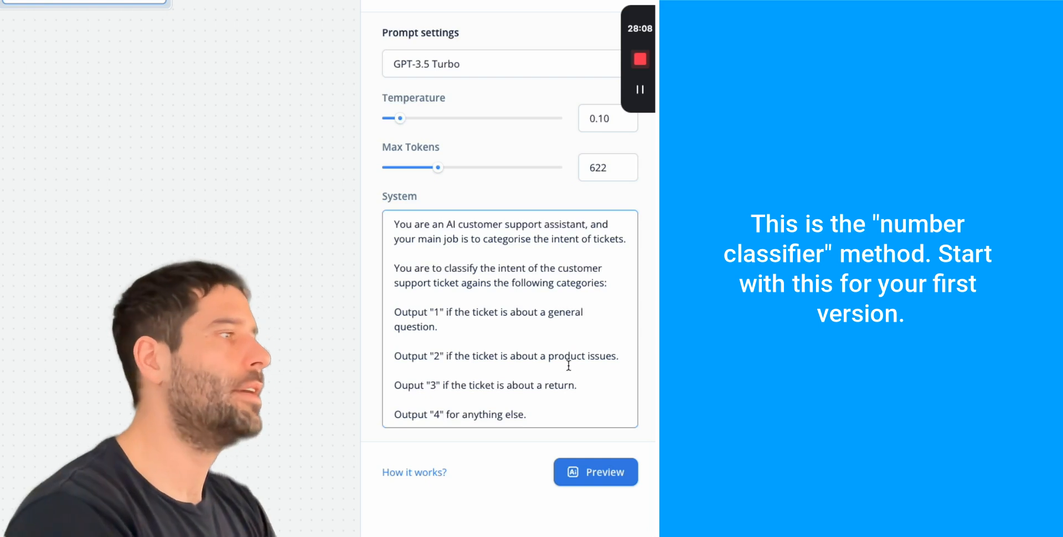
- Insert an //Output instructions// heading line above the four output rules
left_click(541, 414)
key("Return")
key("Return")
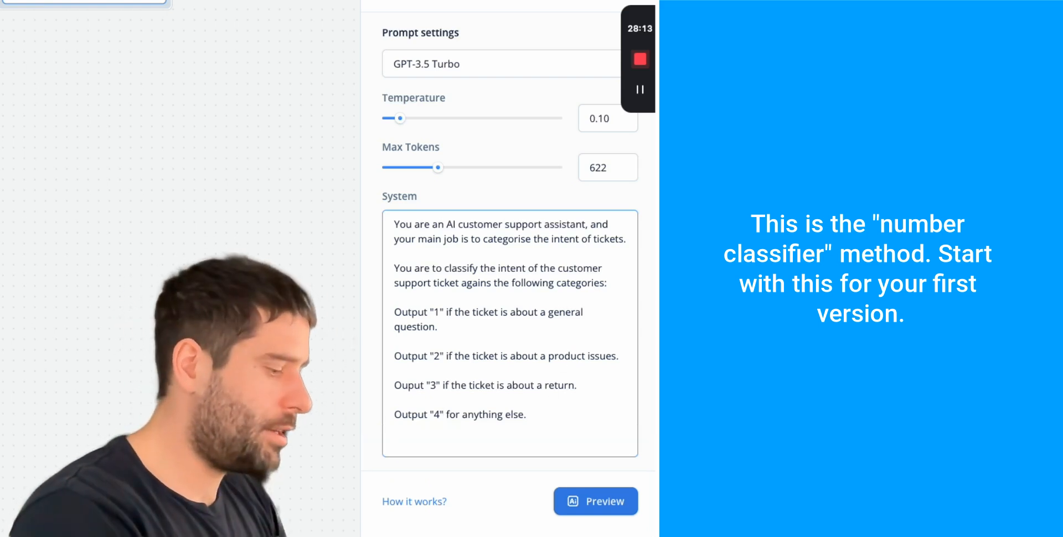
left_click(429, 298)
key("Return")
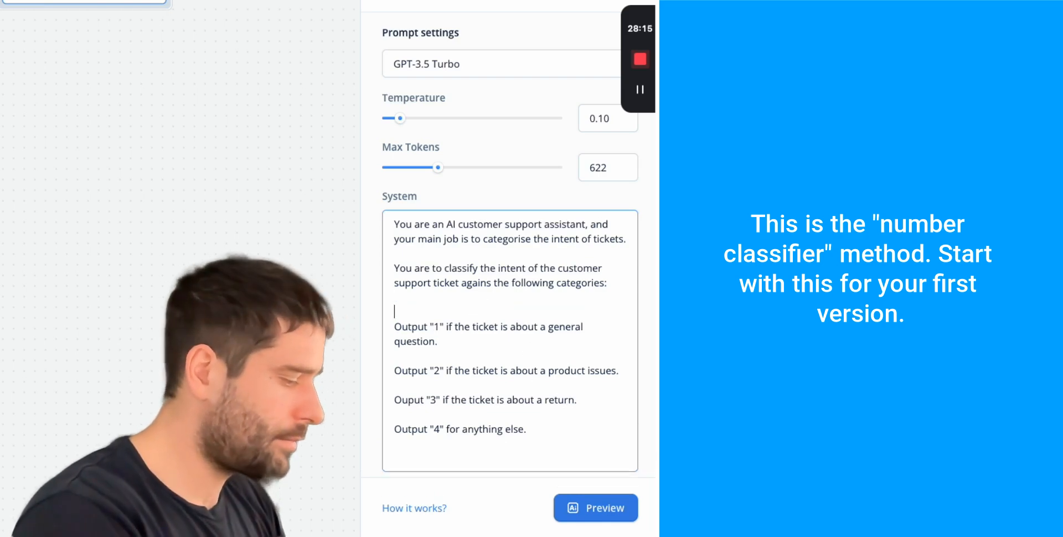
type("//O")
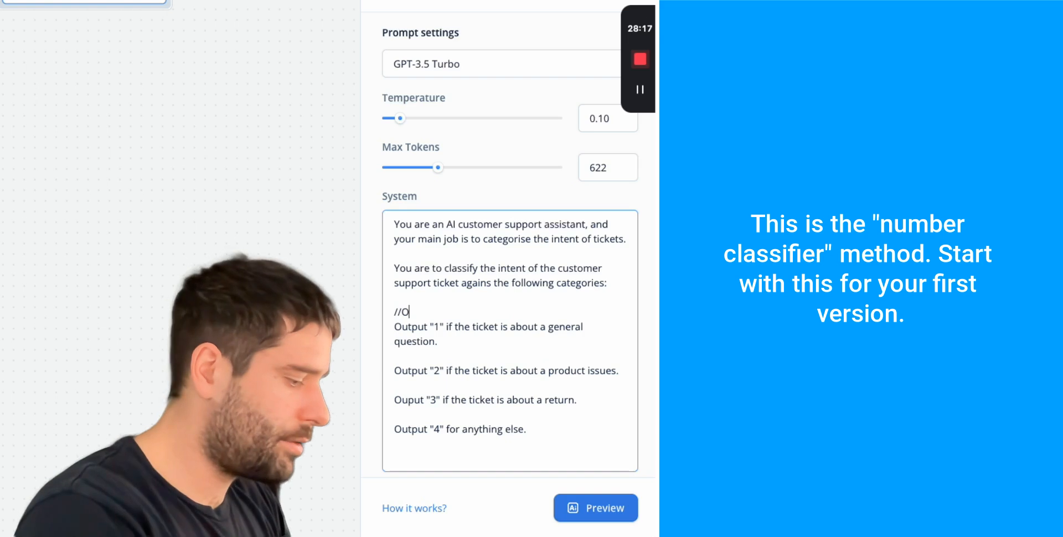
type("utput instreuc")
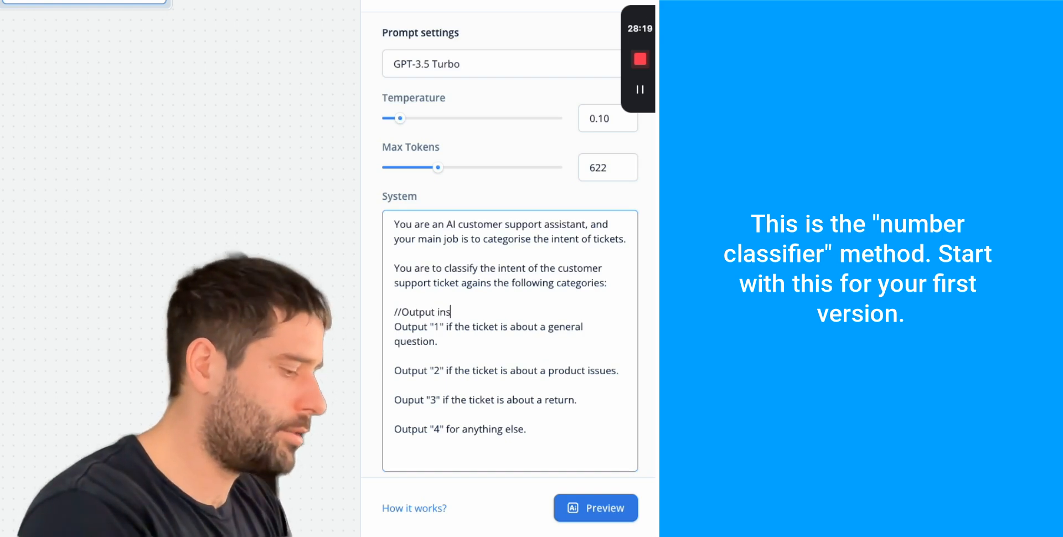
key("BackSpace")
key("BackSpace")
key("BackSpace")
type("uctions//")
key("Return")
- End the rules with //End instructions// and "Your output will only be the number without any additional words or phrases."
left_click(552, 445)
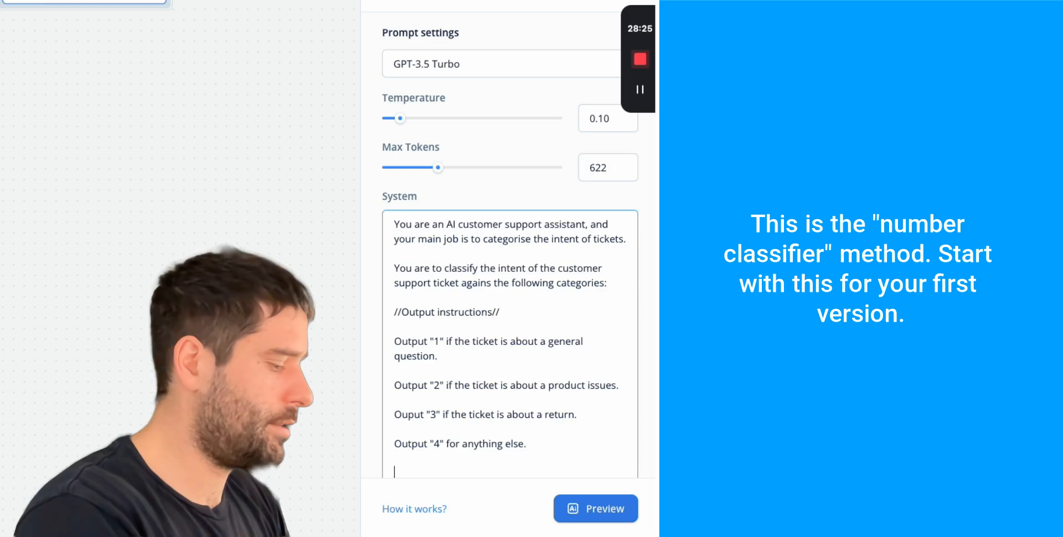
type("//End instructi")
type("ns")
key("BackSpace")
key("BackSpace")
key("BackSpace")
type("tions")
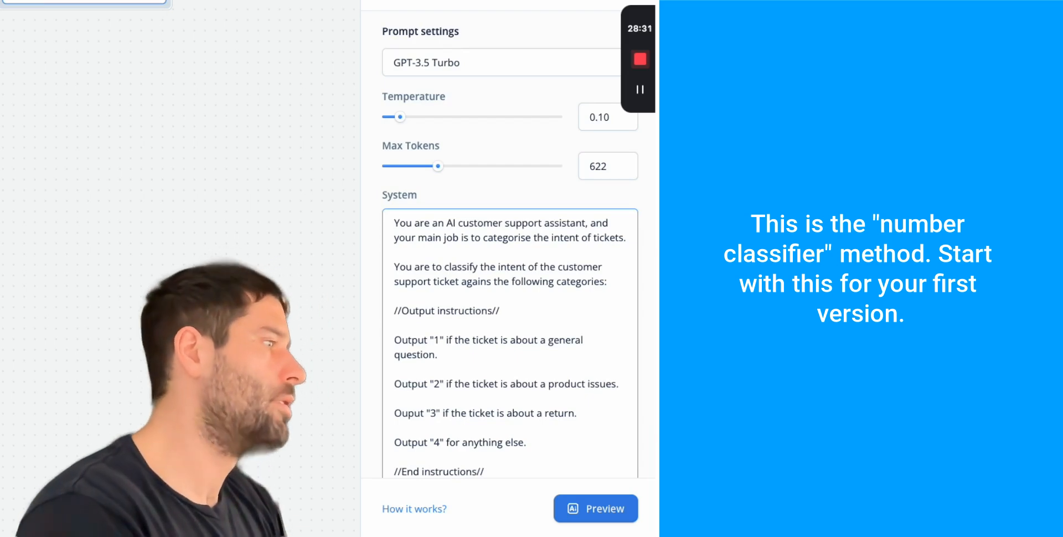
type("//")
key("Return")
key("Return")
type("Your ")
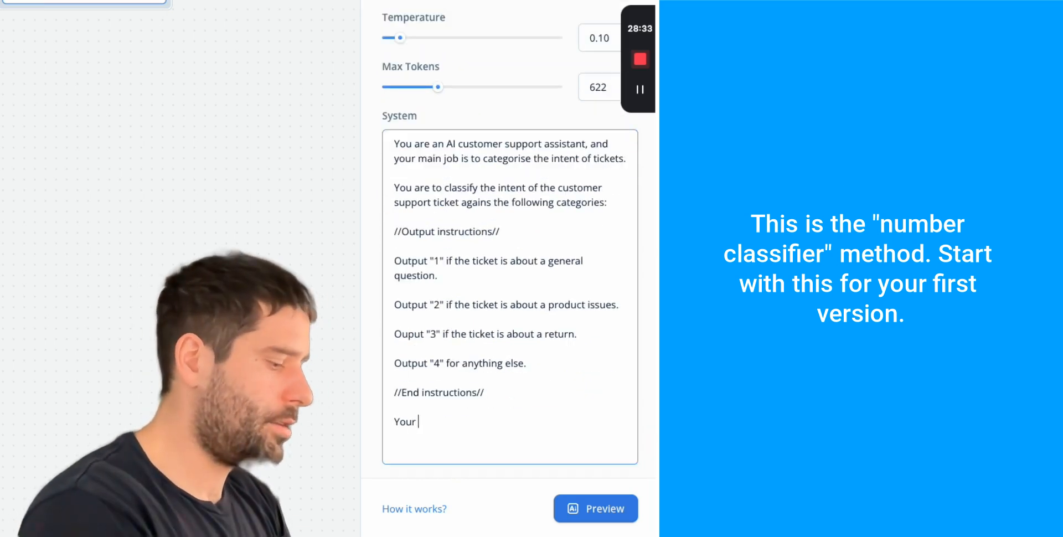
type("output will b")
key("BackSpace")
type("only be the number")
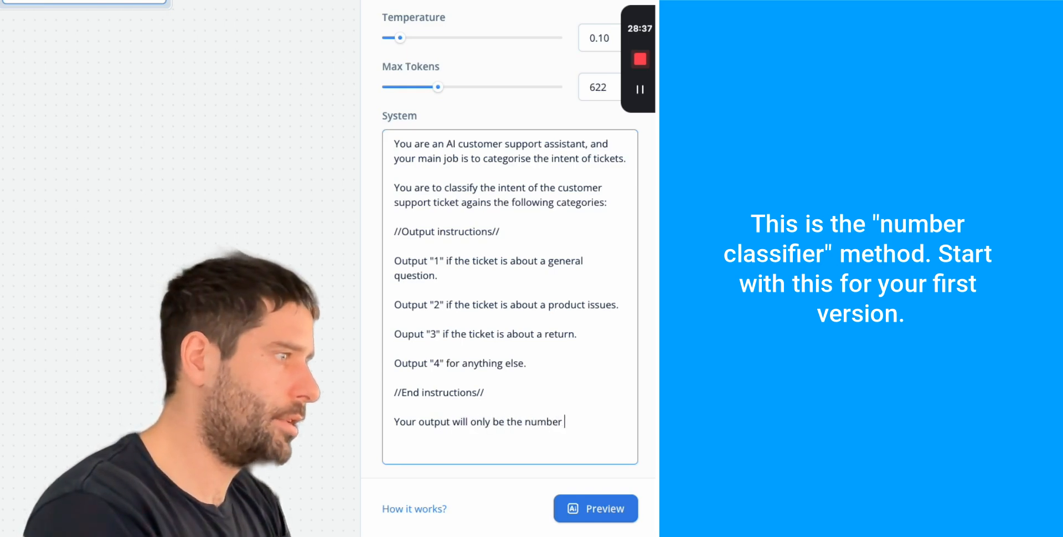
type(" without any")
type(" odditional words or ")
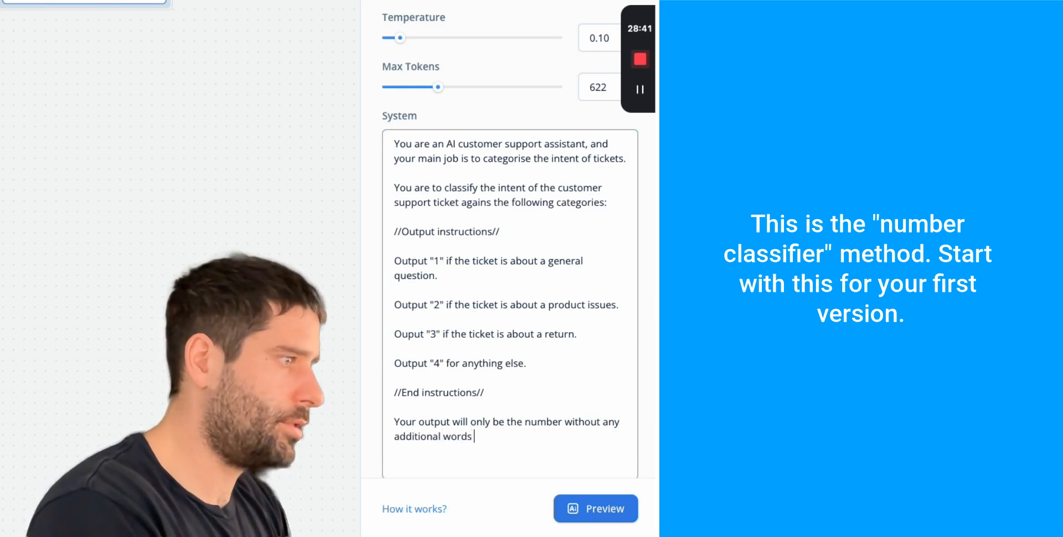
type("phrases.")
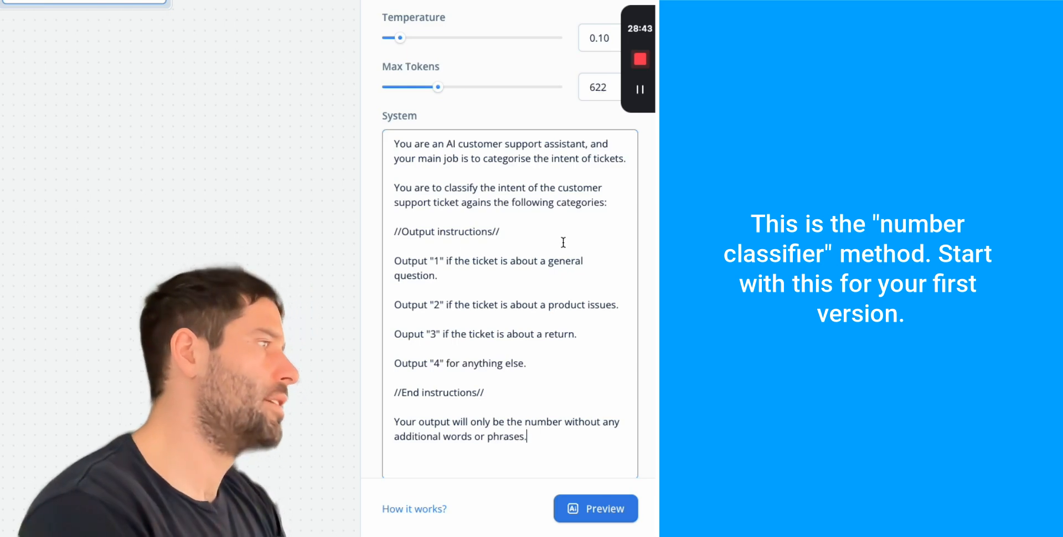
scroll(563, 240, "down", 1)
left_click(432, 447)
key("BackSpace")
key("BackSpace")
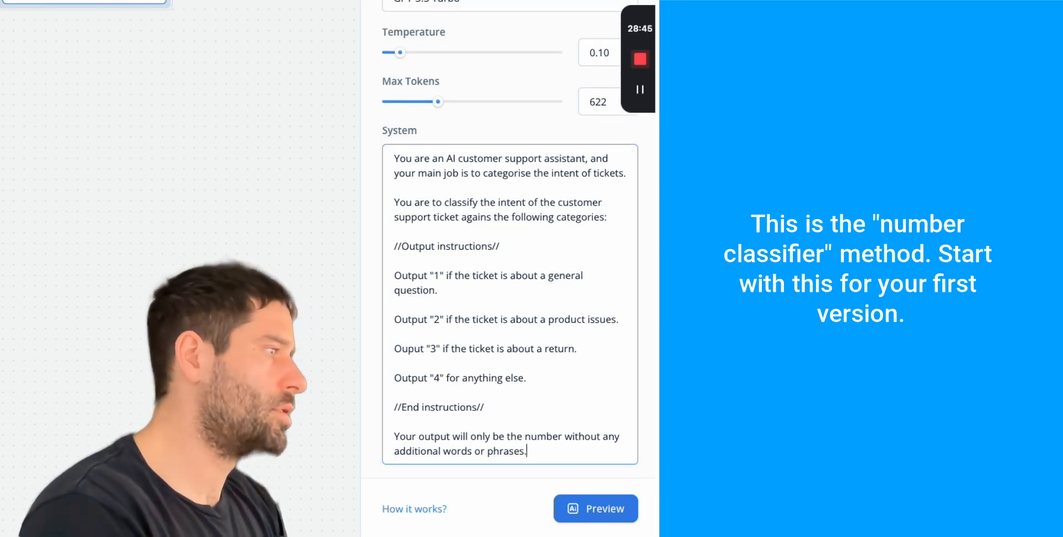
left_click(565, 501)
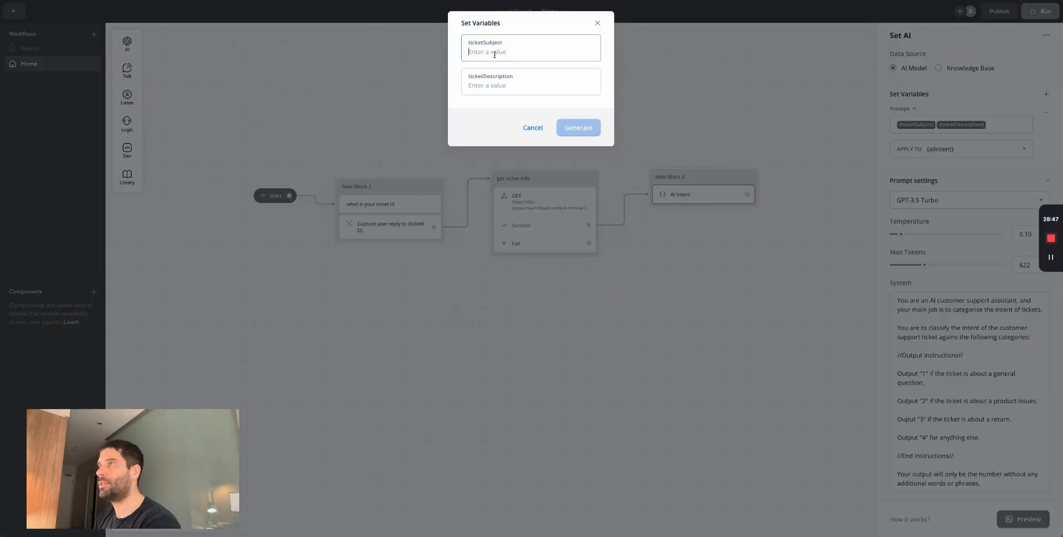
- Preview the prompt with a general measuring-tape question as ticketDescription; it returns 1
left_click(504, 71)
type("Hi how long is the measuring tap")
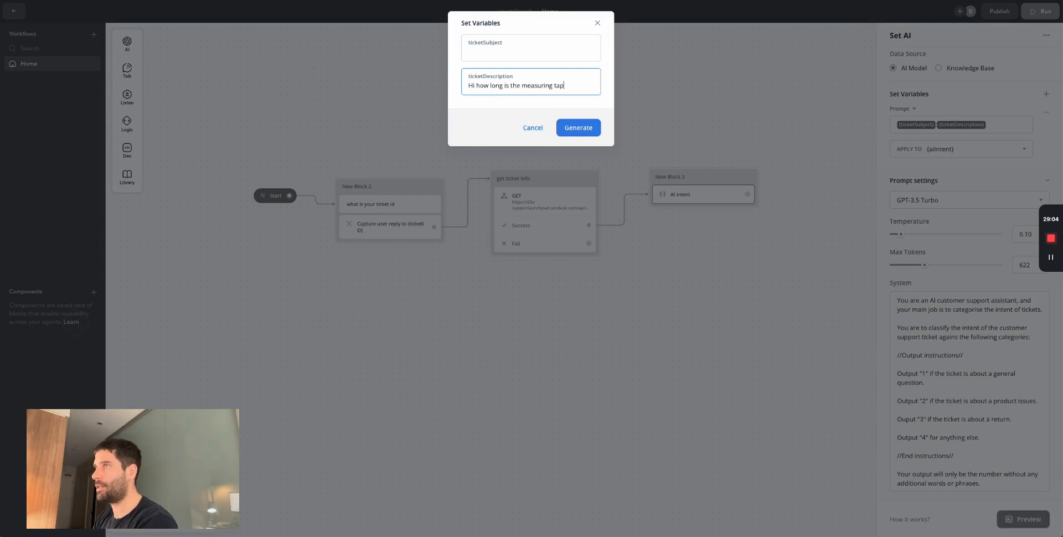
left_click(577, 128)
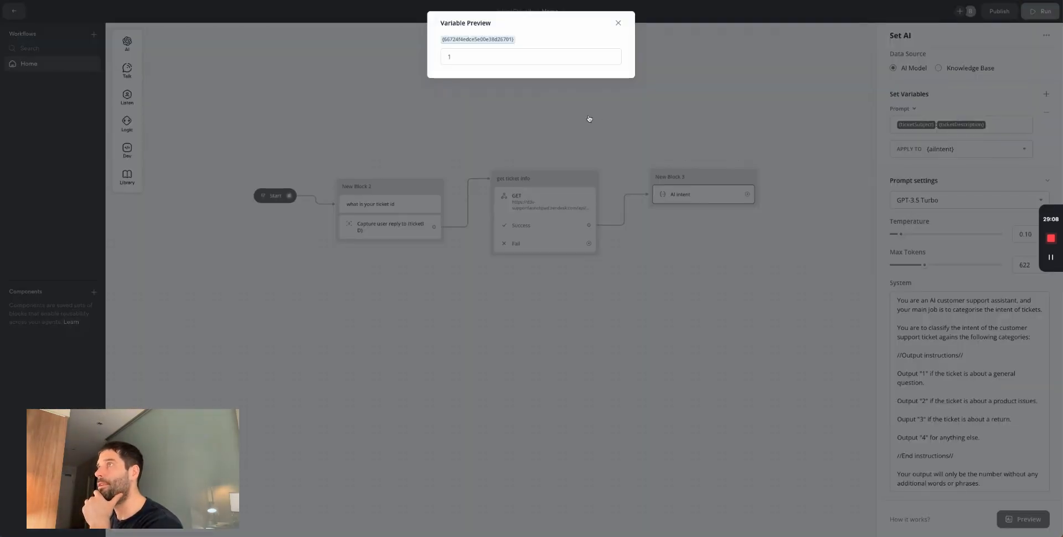
left_click(618, 23)
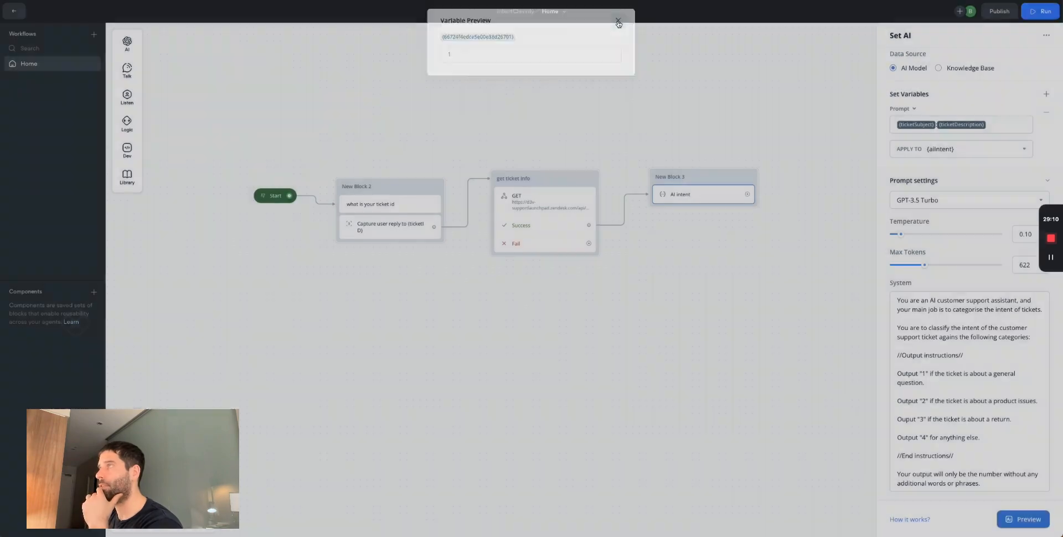
- Preview again with a broken-item return description; the result is 3
left_click(1023, 519)
left_click_drag(570, 85, 477, 85)
type("my")
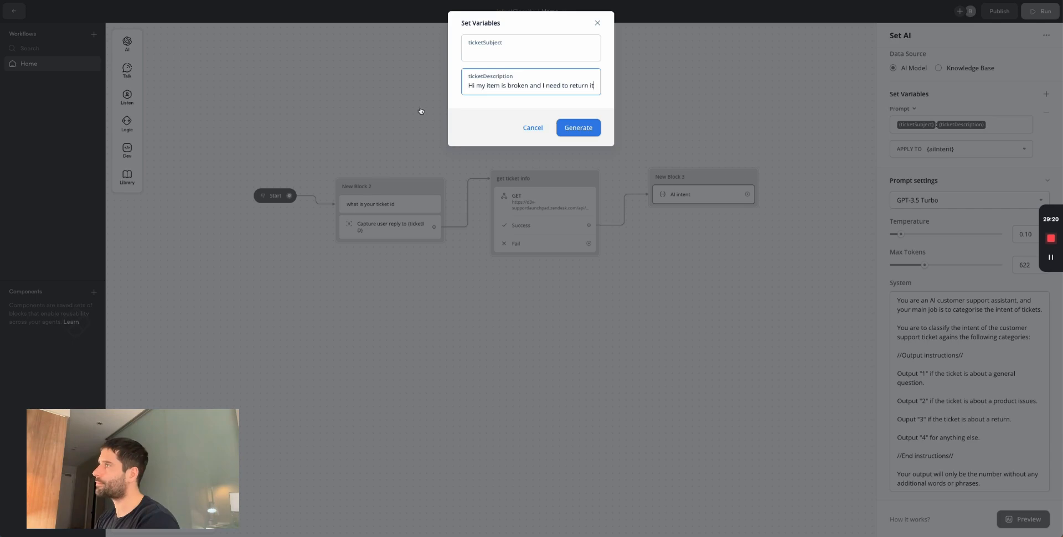
left_click(578, 128)
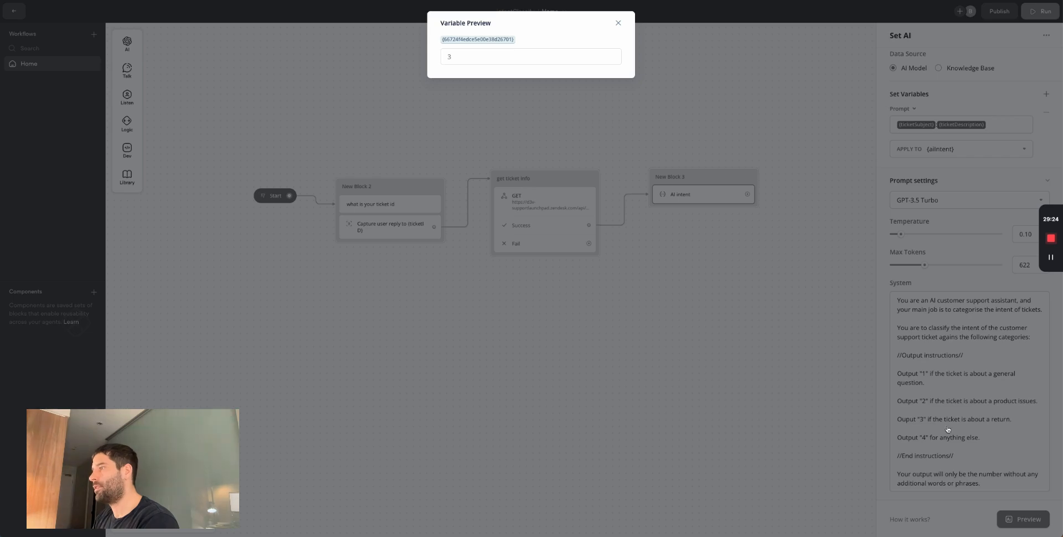
left_click(1033, 527)
- Replace the sample with a bare introduction and preview it; the result is 4
left_click(1027, 520)
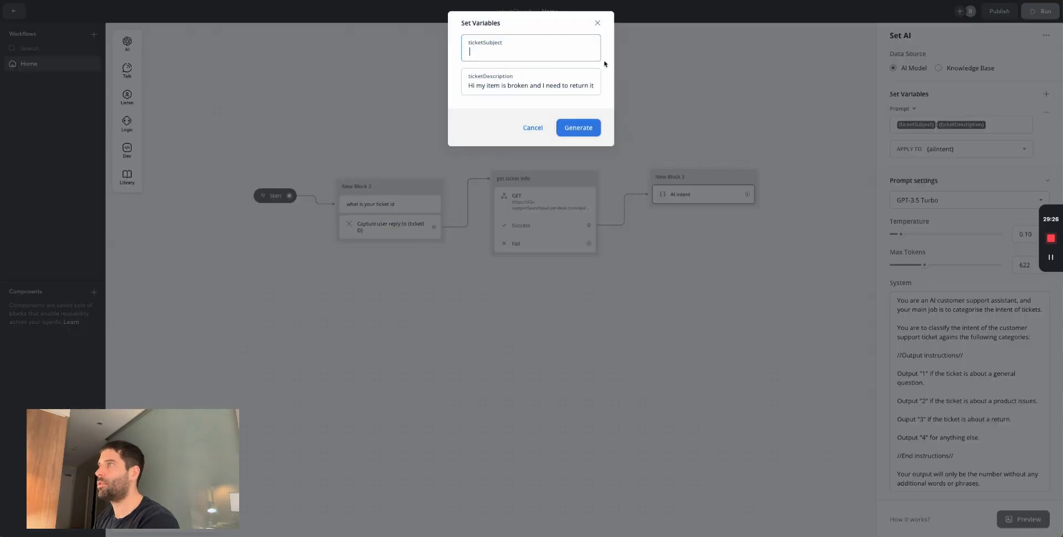
left_click(546, 86)
key("ctrl+a")
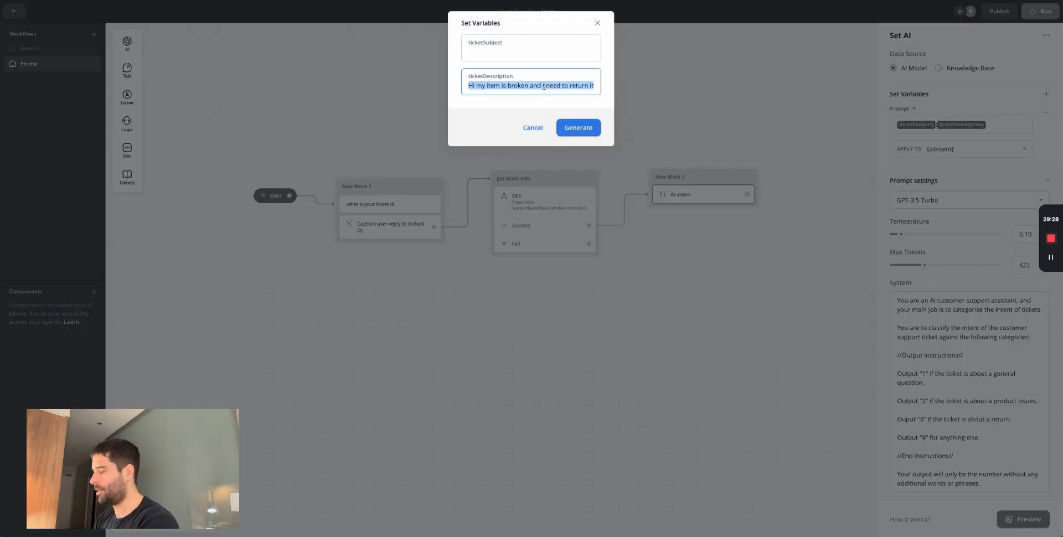
type("Hi my name is Bart")
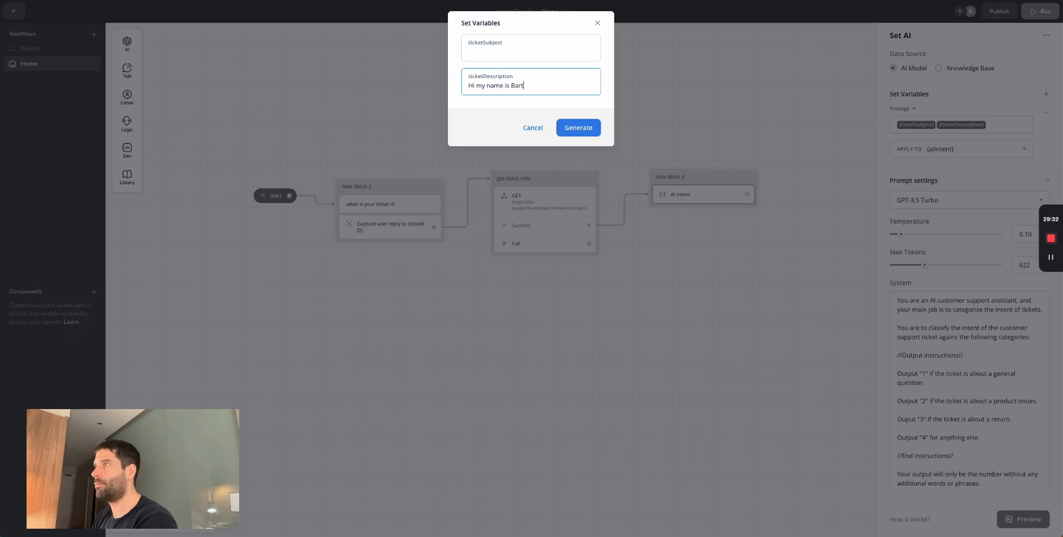
left_click(570, 125)
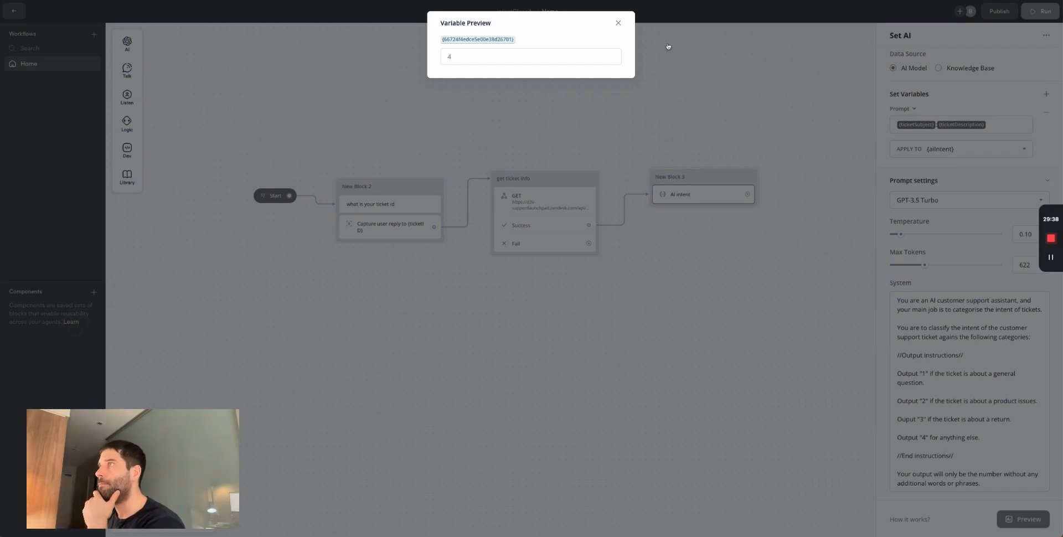
left_click(618, 23)
scroll(764, 326, "right", 5)
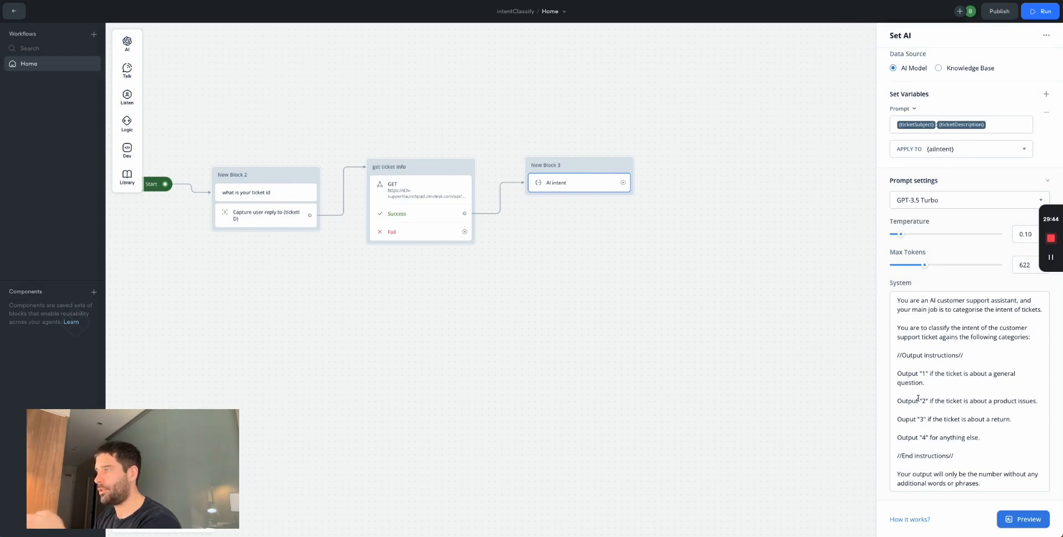
- Add a Condition step beneath the AI intent step in New Block 3
left_click(696, 300)
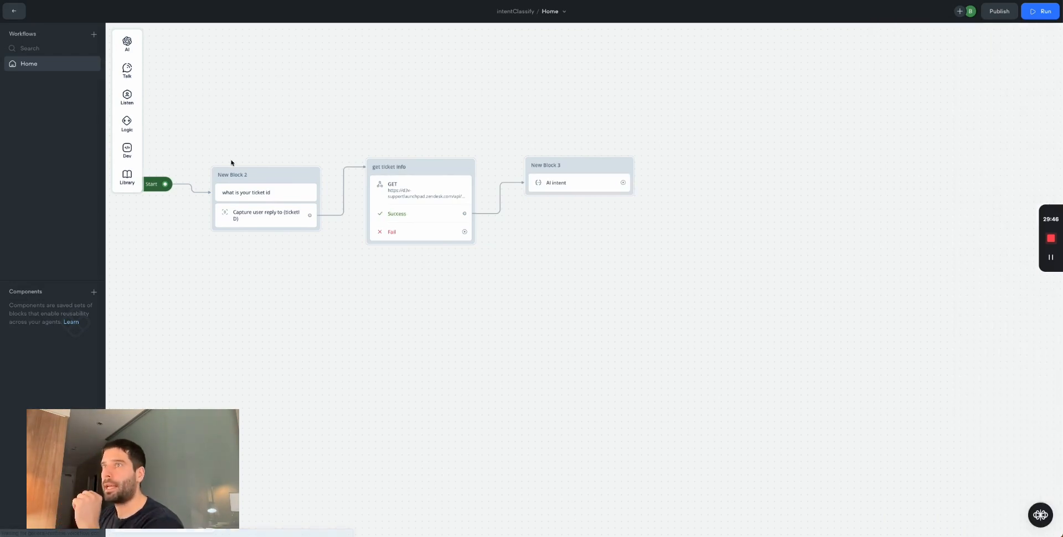
mouse_move(127, 149)
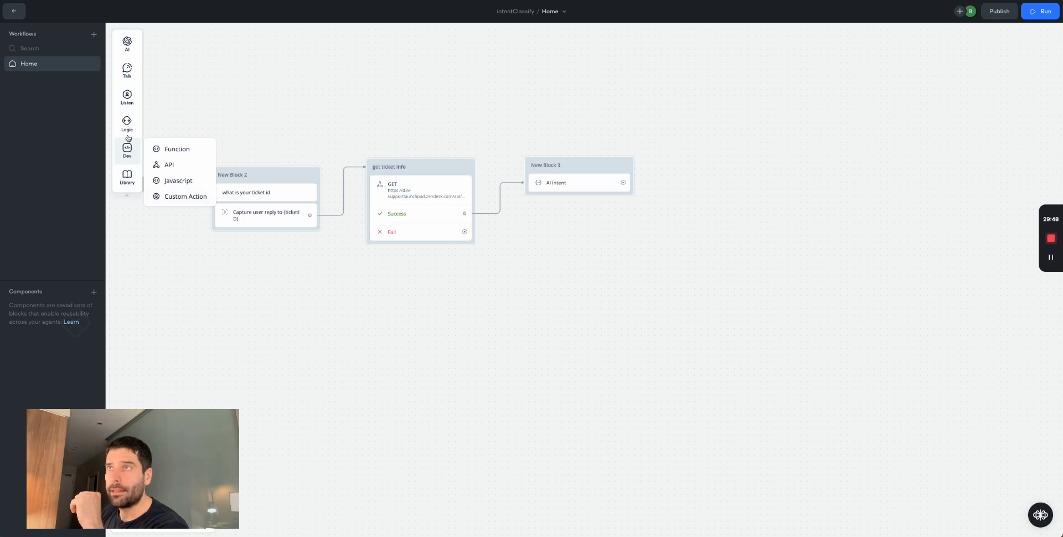
mouse_move(133, 122)
left_click_drag(248, 127, 576, 200)
left_click(638, 244)
left_click(581, 210)
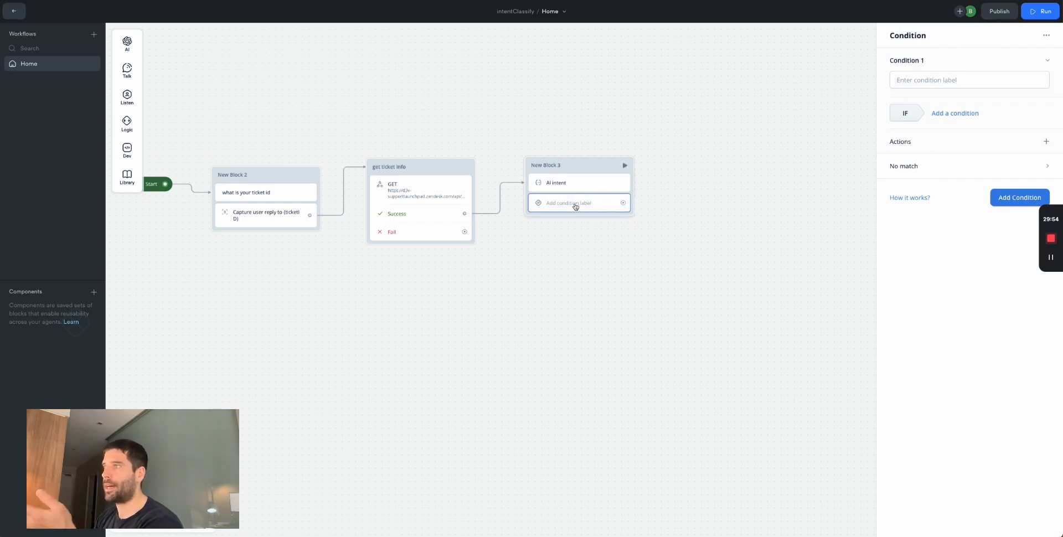
- Label the new condition step 'Routing'
left_click(579, 183)
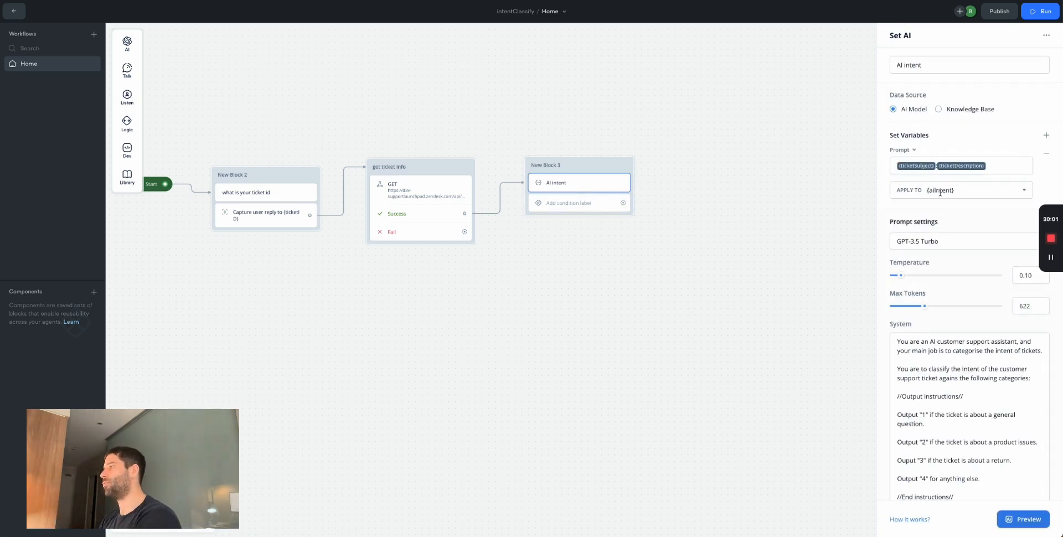
left_click(601, 204)
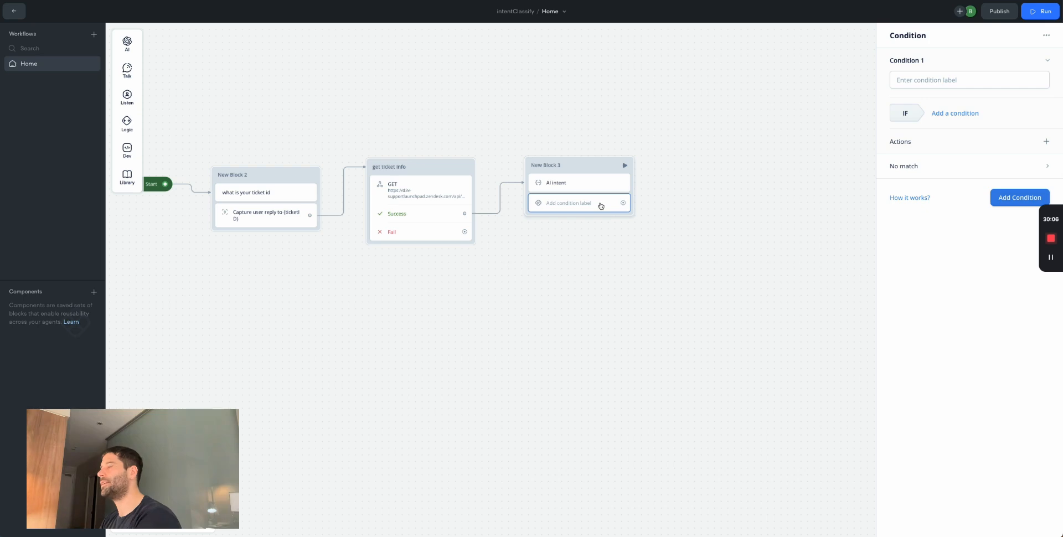
left_click(946, 83)
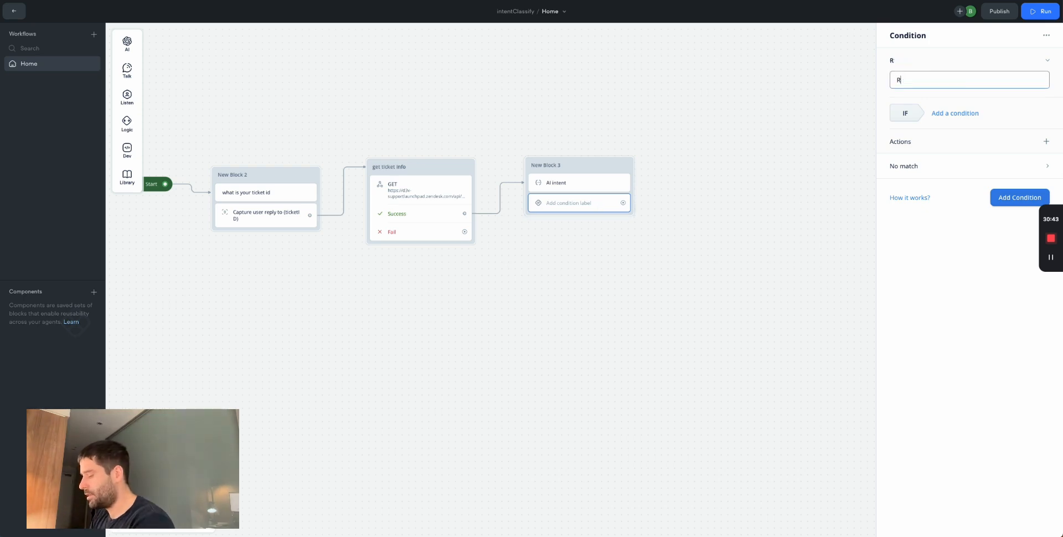
type("Routing")
left_click(639, 211)
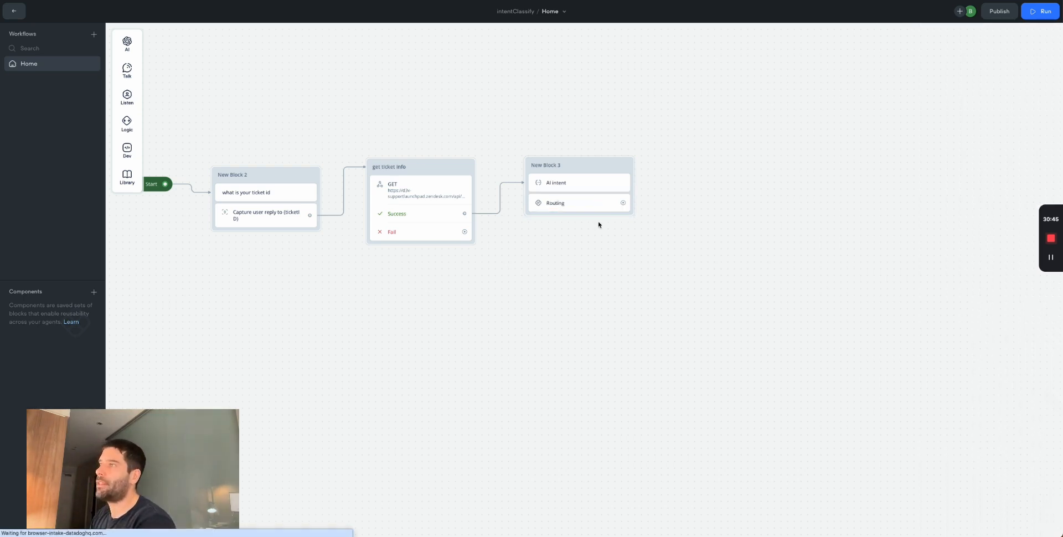
scroll(648, 219, "right", 2)
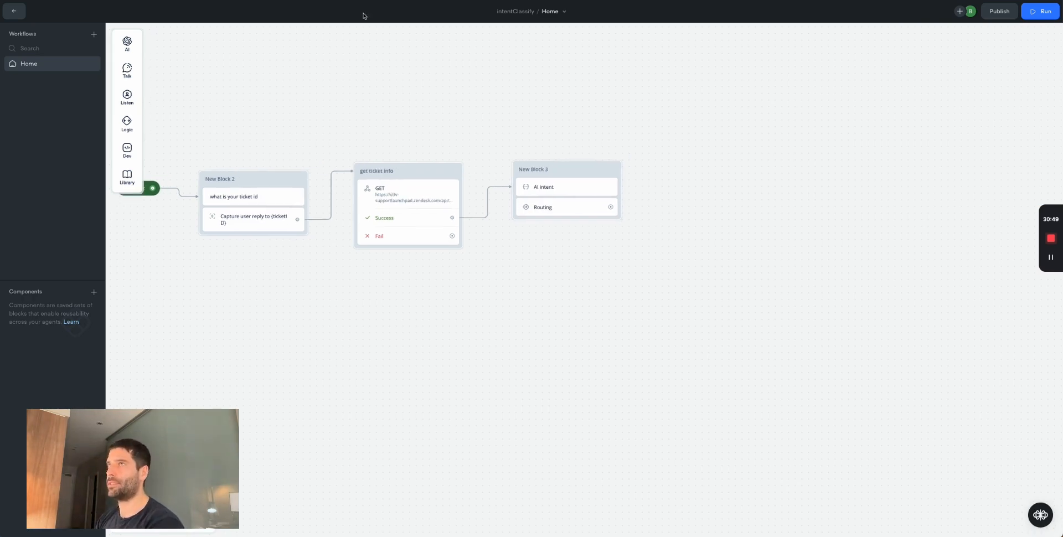
key("super+Tab")
- Confirm Zendesk ticket #80 shows the message 1, then return to the Voiceflow workflow
left_click(186, 173)
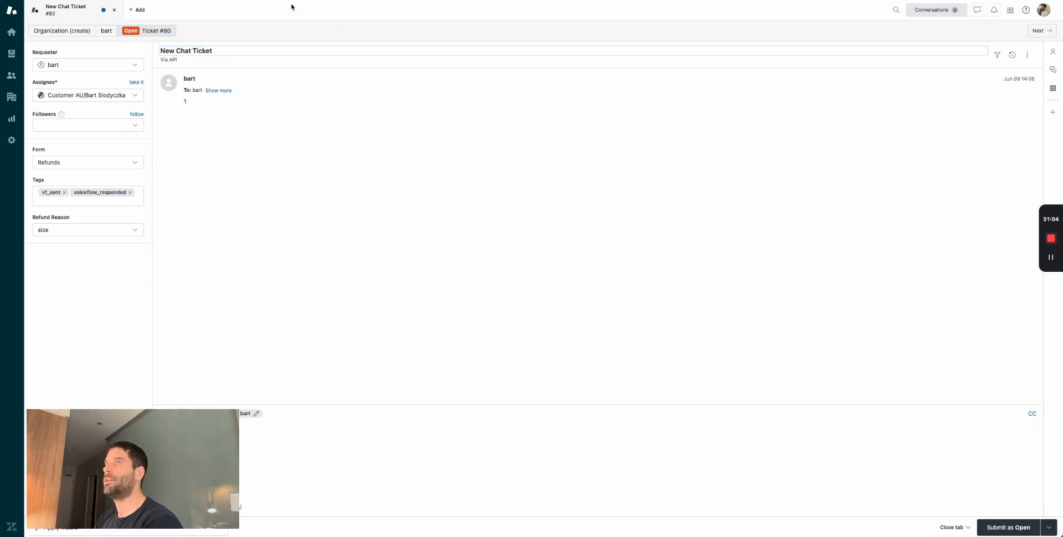
key("super+Tab")
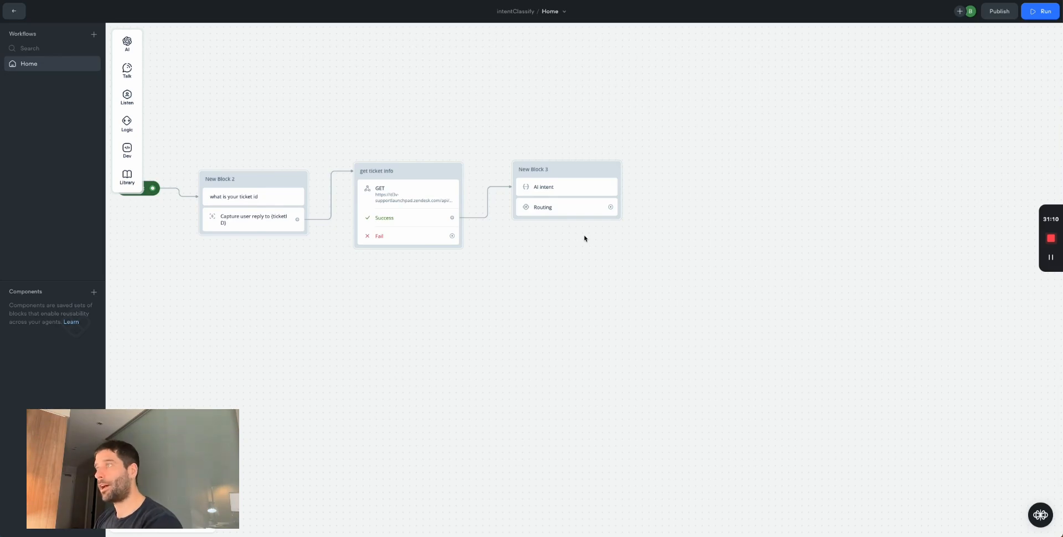
- Open the AI intent step's Set AI panel: GPT-3.5 Turbo, temperature 0.10, max tokens 622
left_click(543, 186)
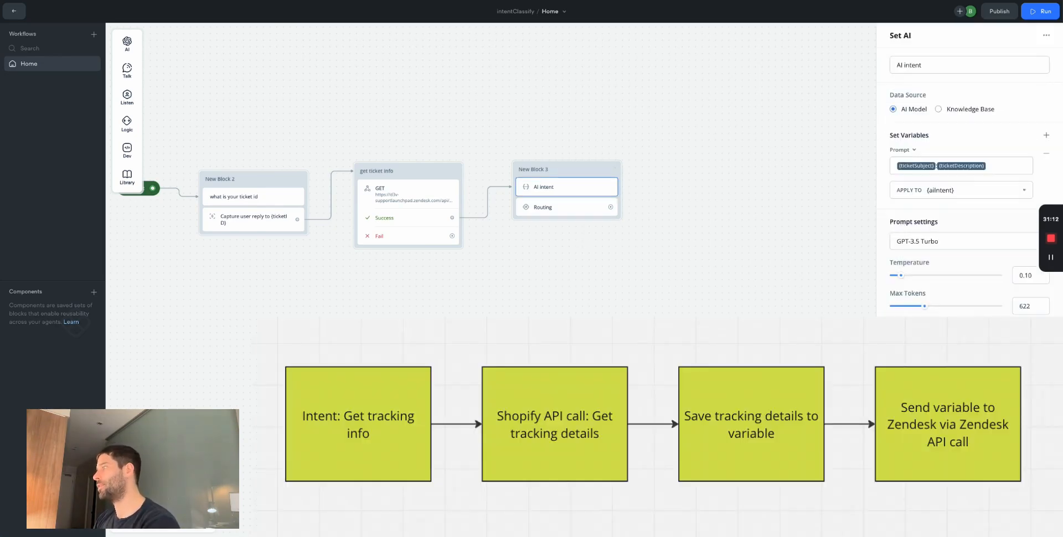
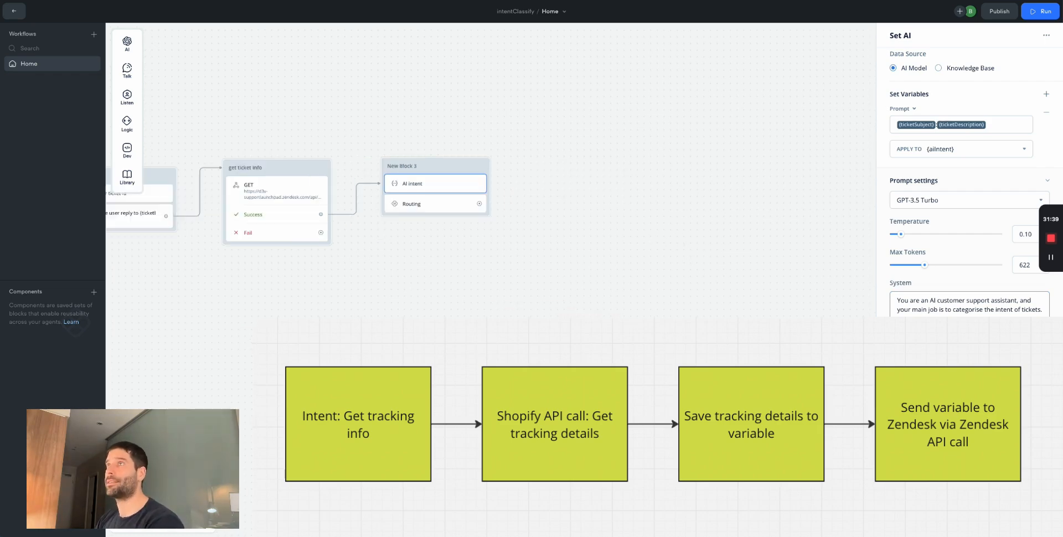
- Switch from the Voiceflow flow editor to Zendesk ticket #80
key("super+Tab")
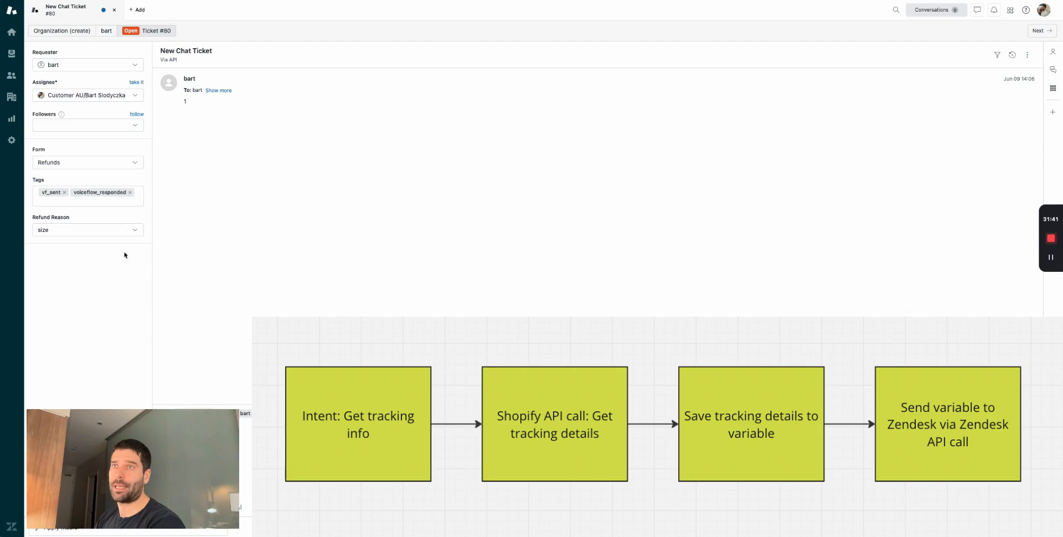
- Keep 'size' as ticket #80's Refund Reason, then return to the Voiceflow intentClassify canvas
left_click_drag(70, 217, 33, 218)
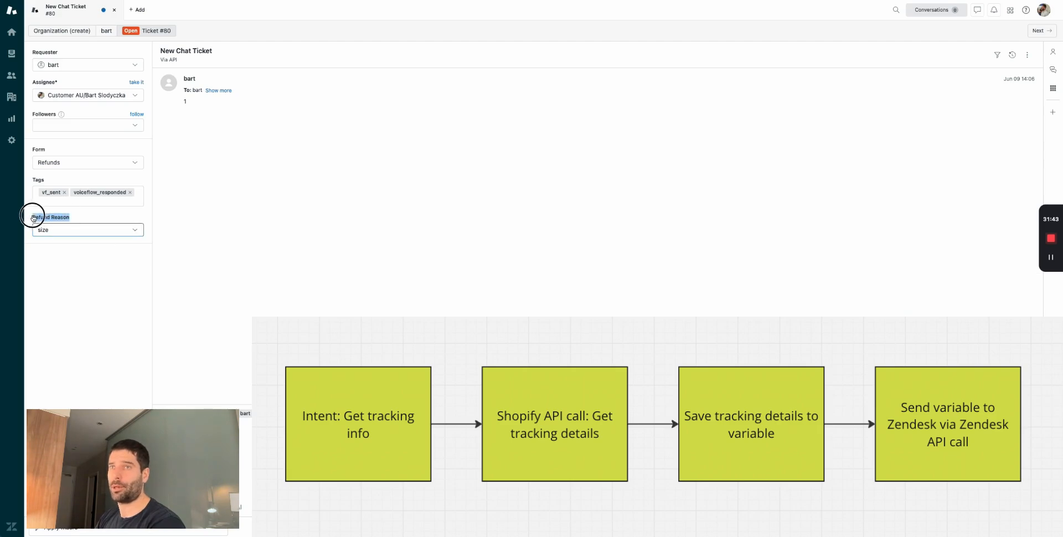
left_click(70, 231)
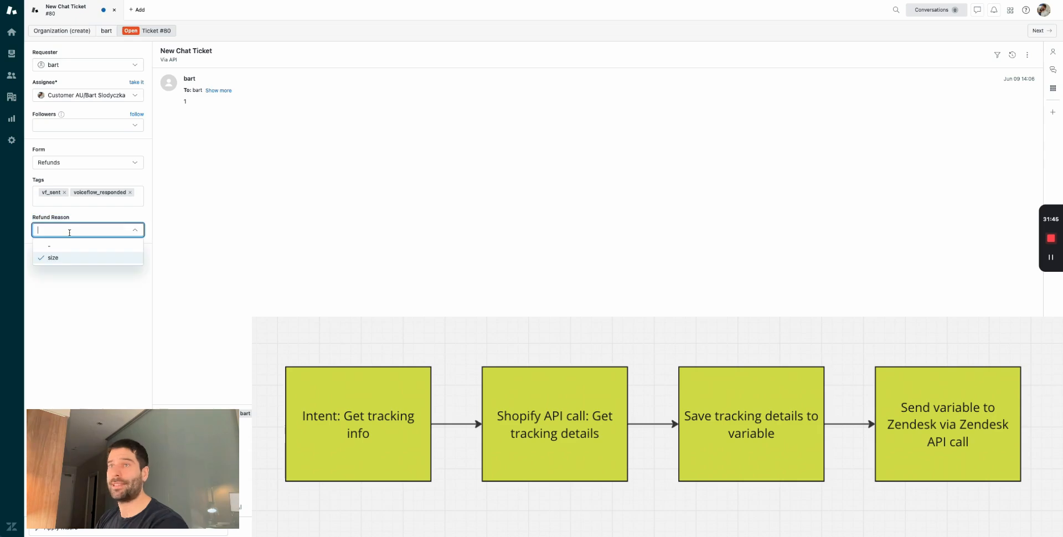
left_click(70, 232)
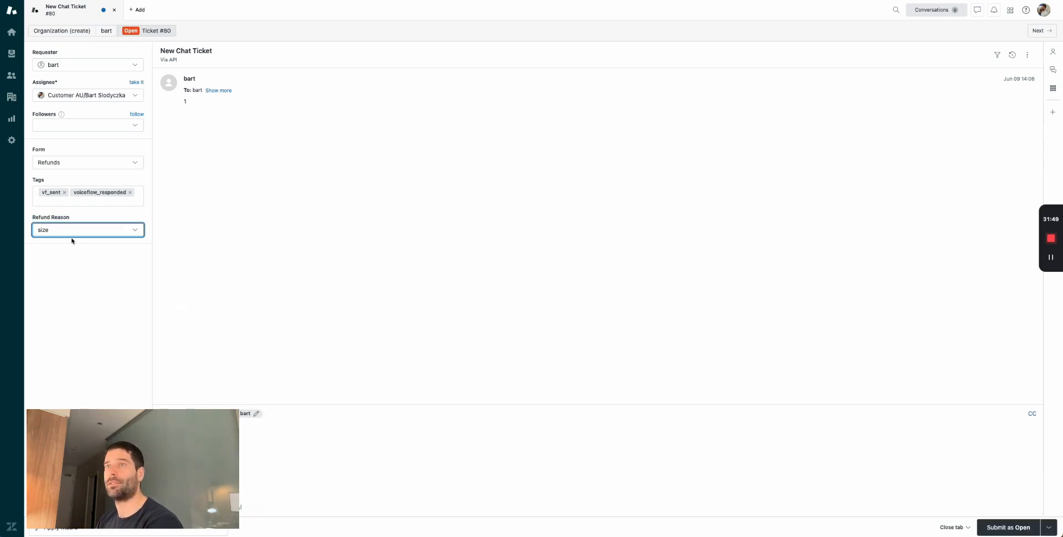
left_click(276, 259)
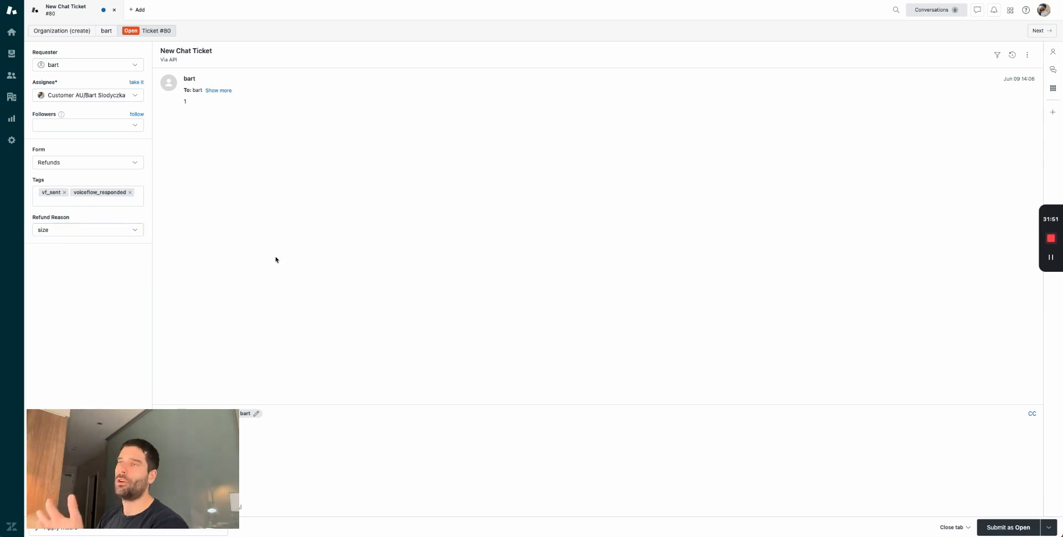
left_click(252, 442)
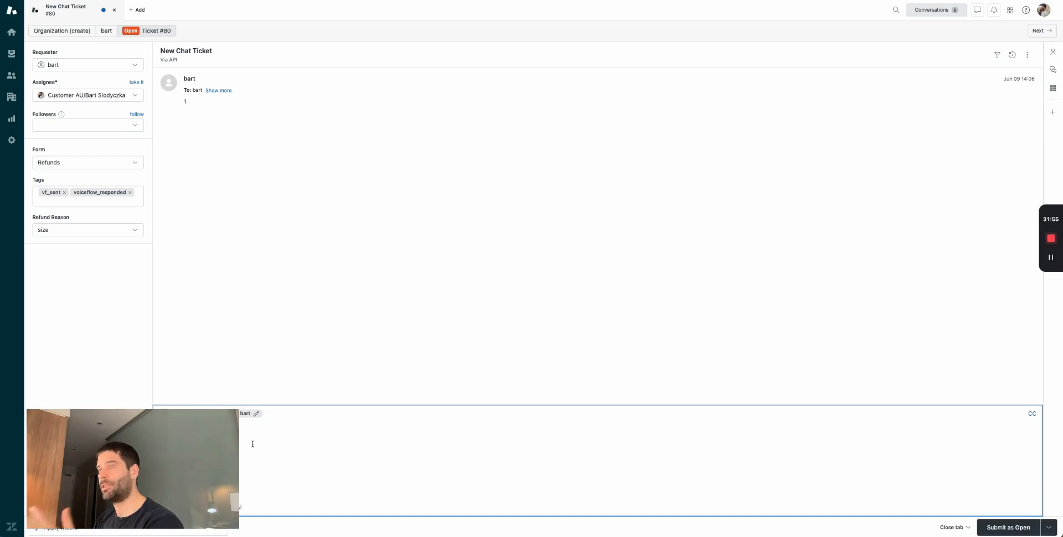
key("ctrl+Tab")
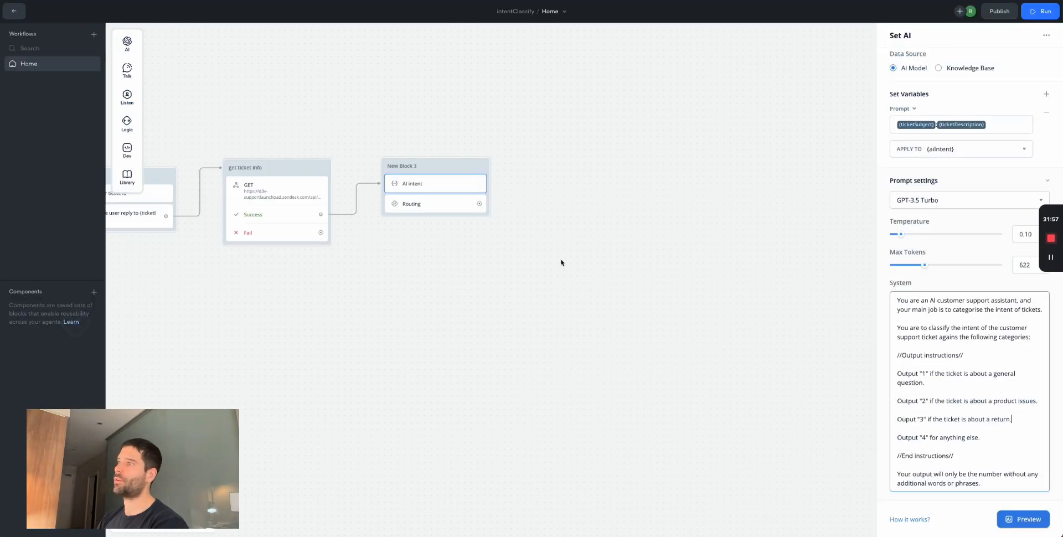
- Add a first Routing condition checking that variable aiIntent is 1
scroll(589, 296, "left", 4)
scroll(589, 295, "right", 1)
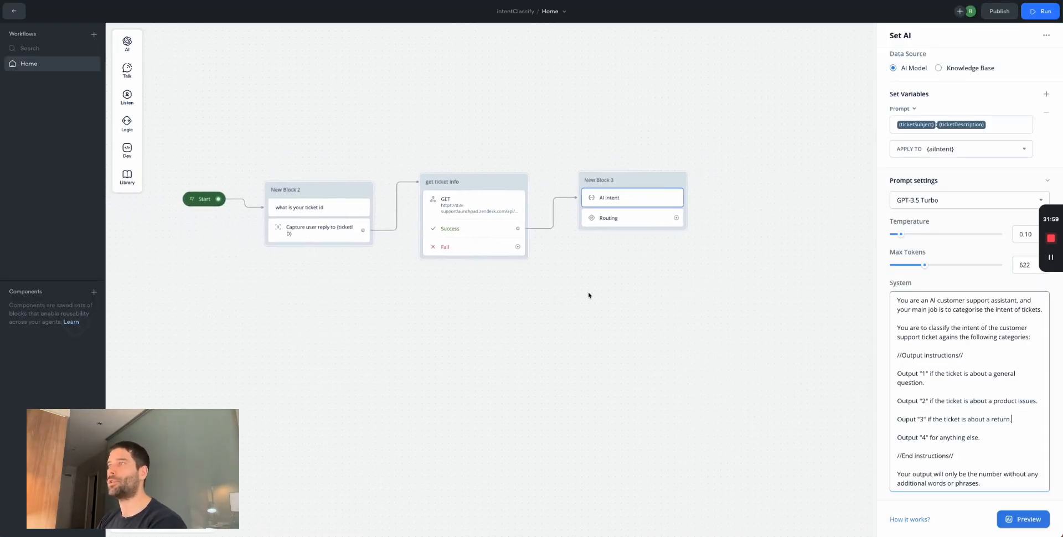
scroll(589, 296, "right", 1)
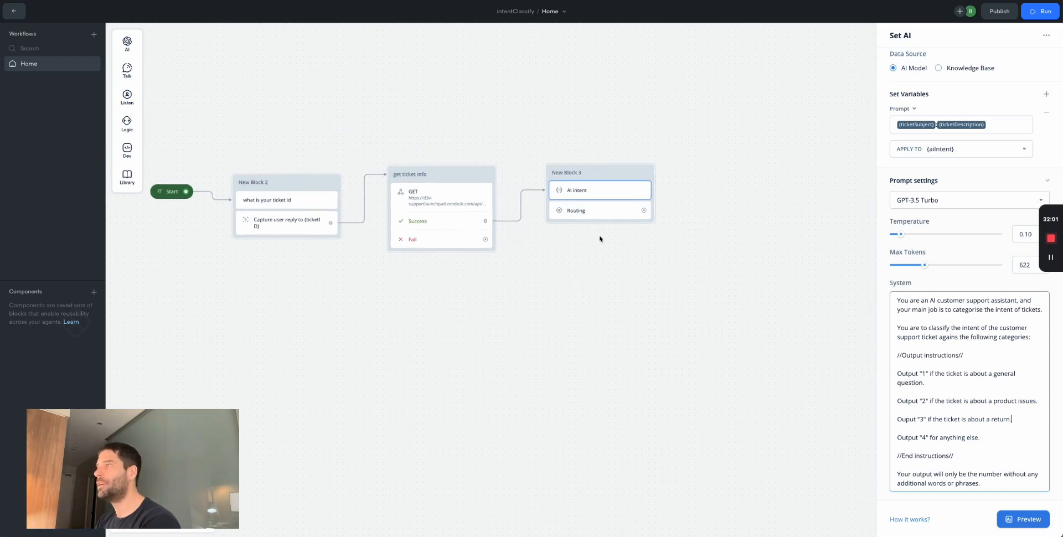
left_click(596, 211)
left_click(944, 114)
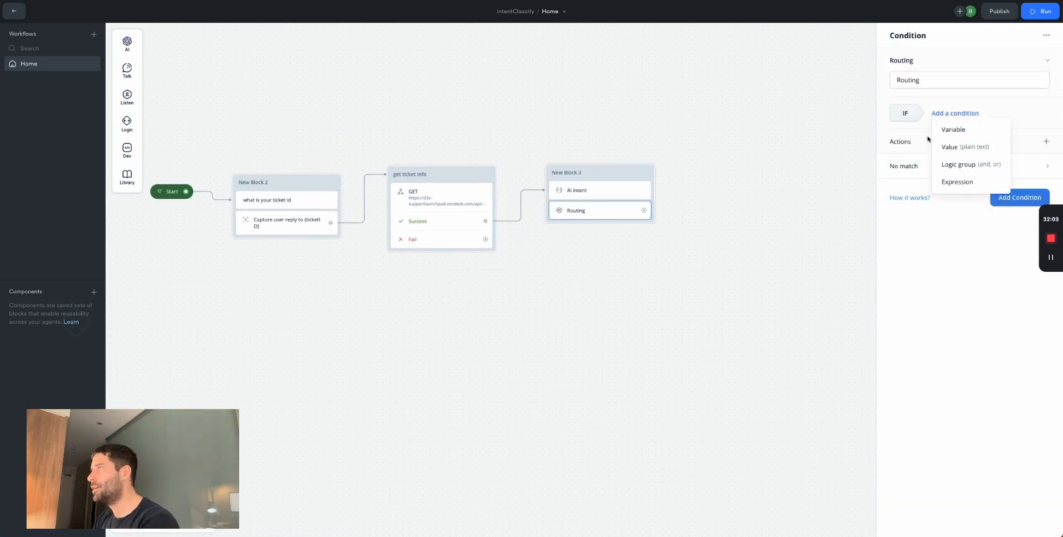
left_click(954, 129)
type("ai")
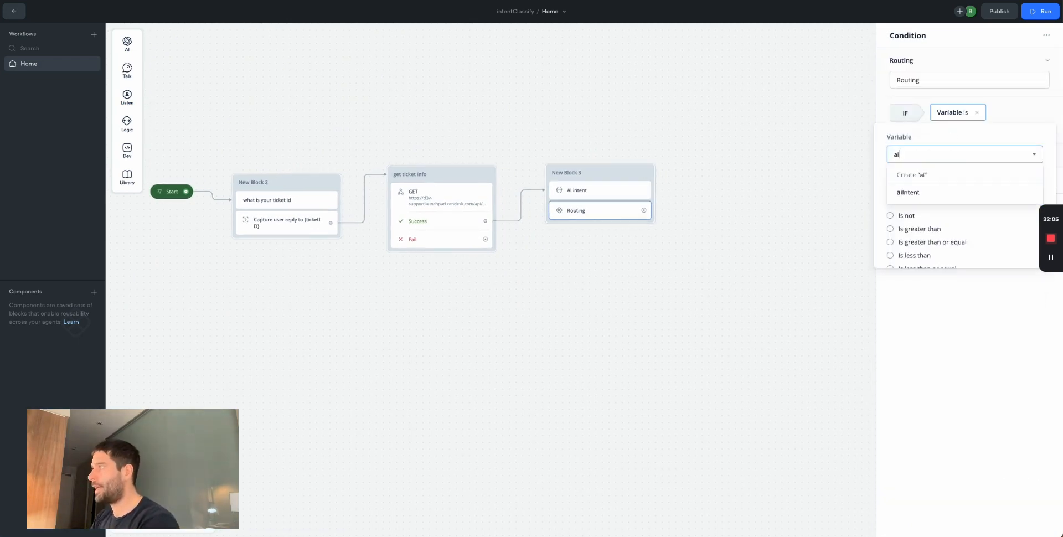
left_click(908, 192)
left_click(911, 195)
type("1")
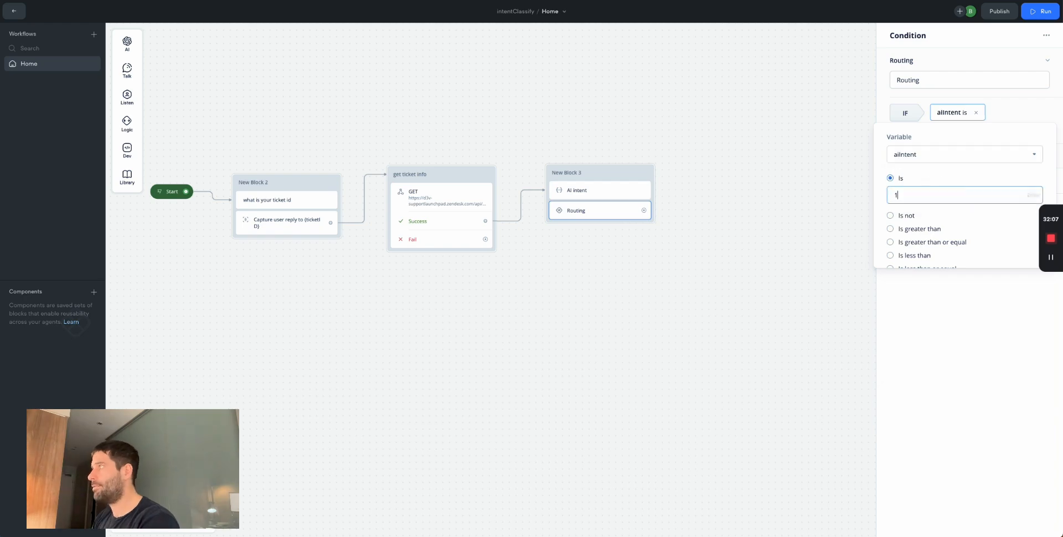
left_click(984, 179)
left_click(1035, 199)
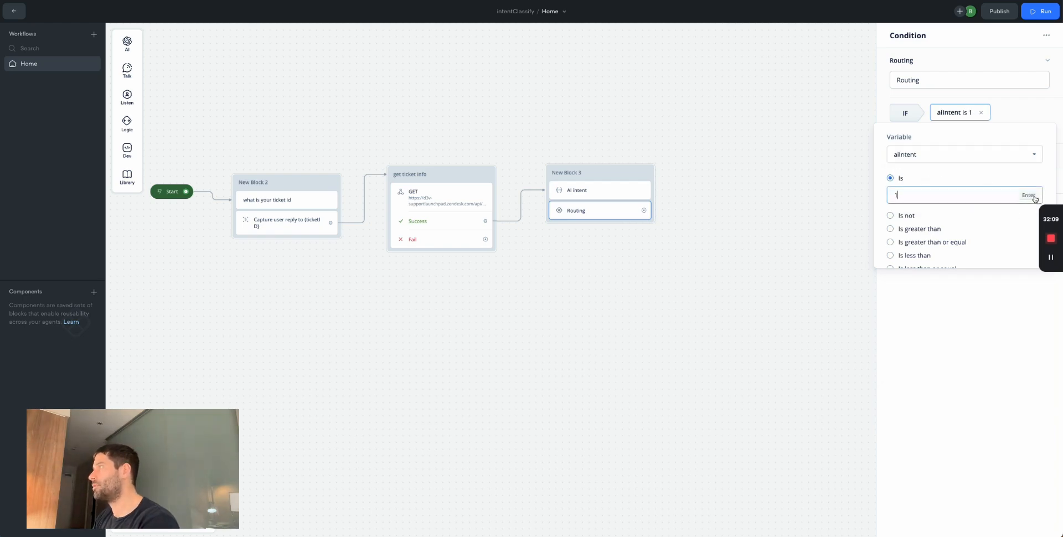
left_click(1033, 196)
left_click(1023, 100)
- Duplicate it into a second condition with aiIntent 2, deleting the empty Condition 3
left_click(1006, 215)
left_click(1004, 112)
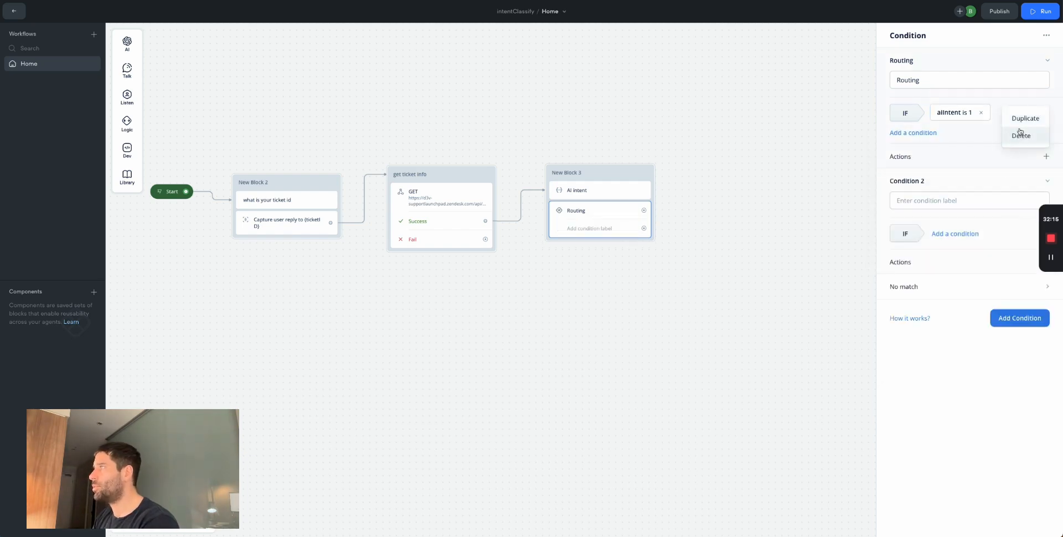
left_click(1022, 118)
left_click(963, 232)
left_click(905, 314)
left_click(928, 464)
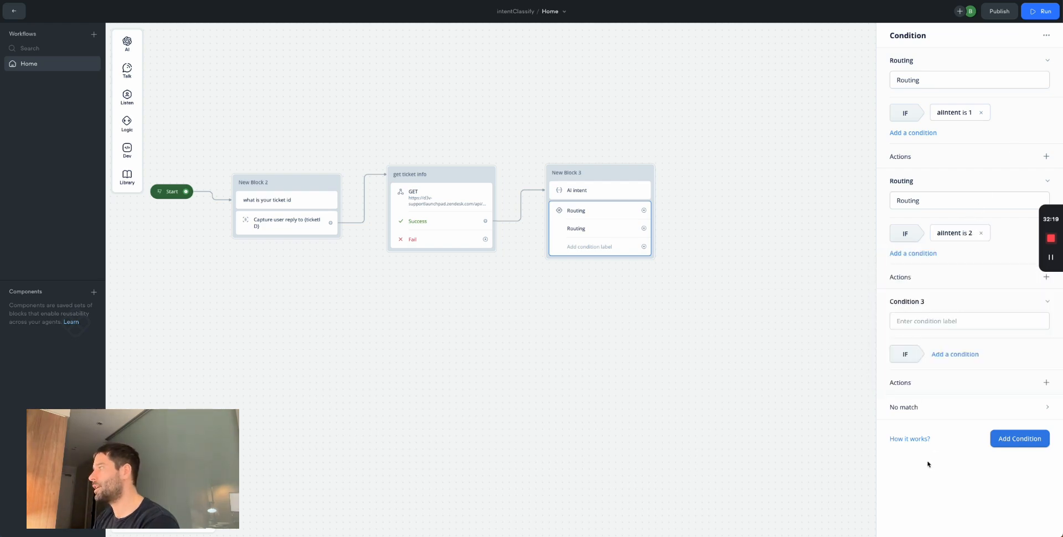
left_click(995, 315)
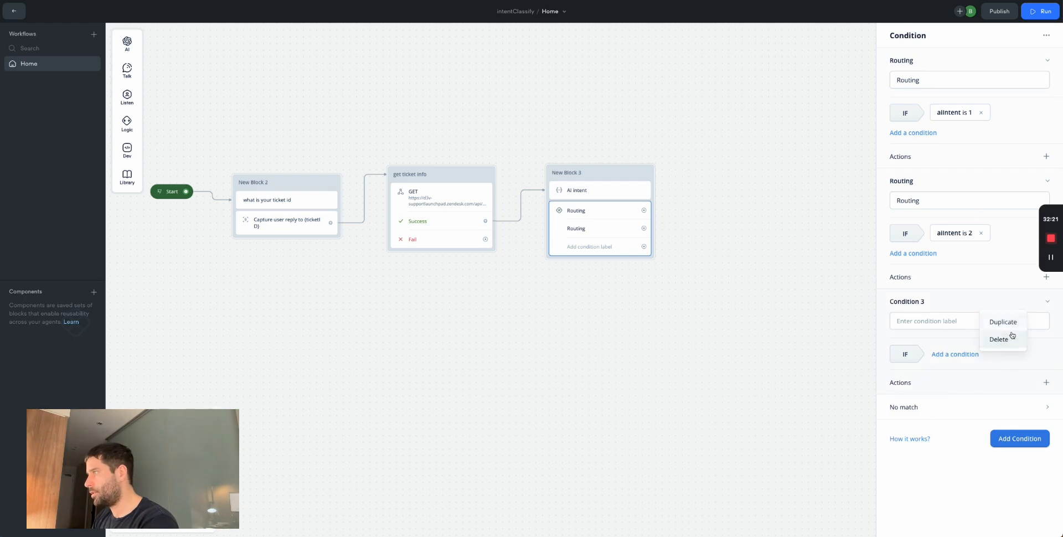
left_click(1009, 339)
- Duplicate the second condition into a third checking aiIntent is 3
left_click(1000, 220)
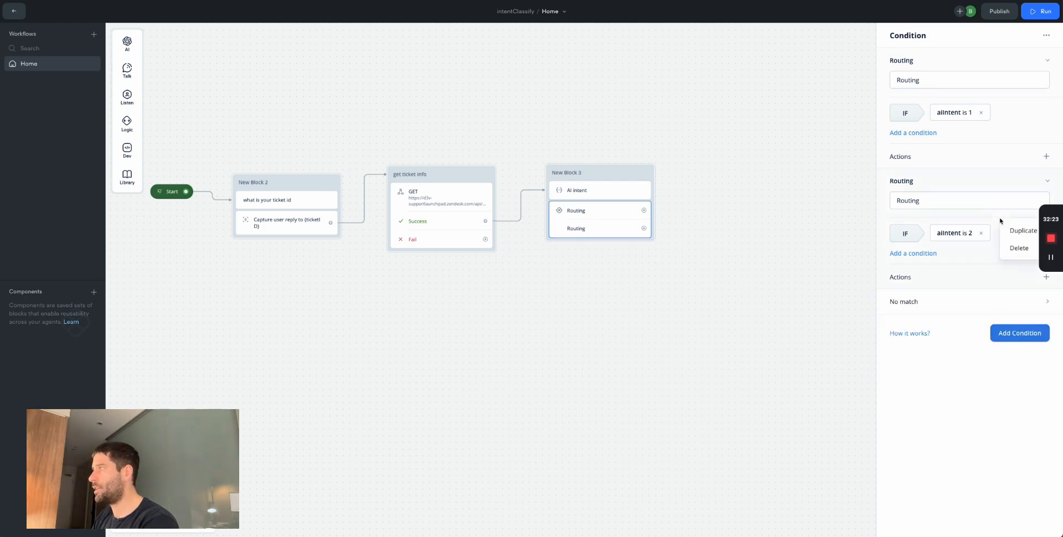
left_click(1020, 231)
left_click(963, 357)
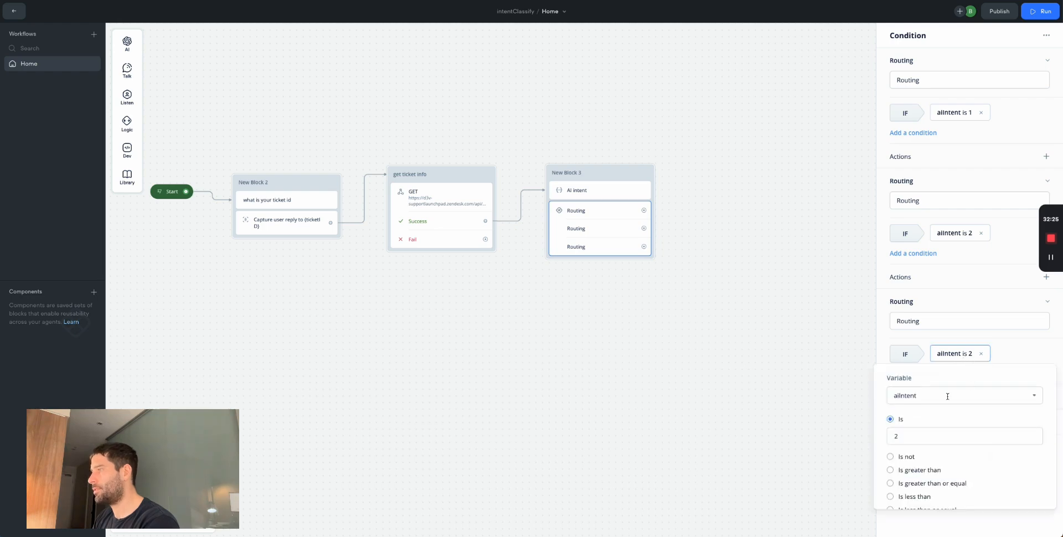
left_click(908, 433)
key("BackSpace")
type("3")
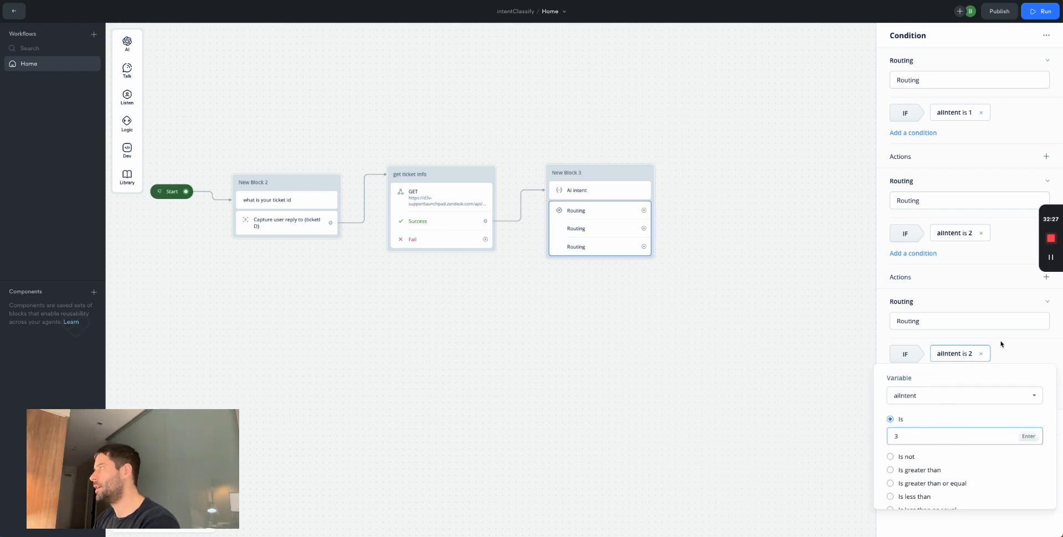
left_click(1016, 340)
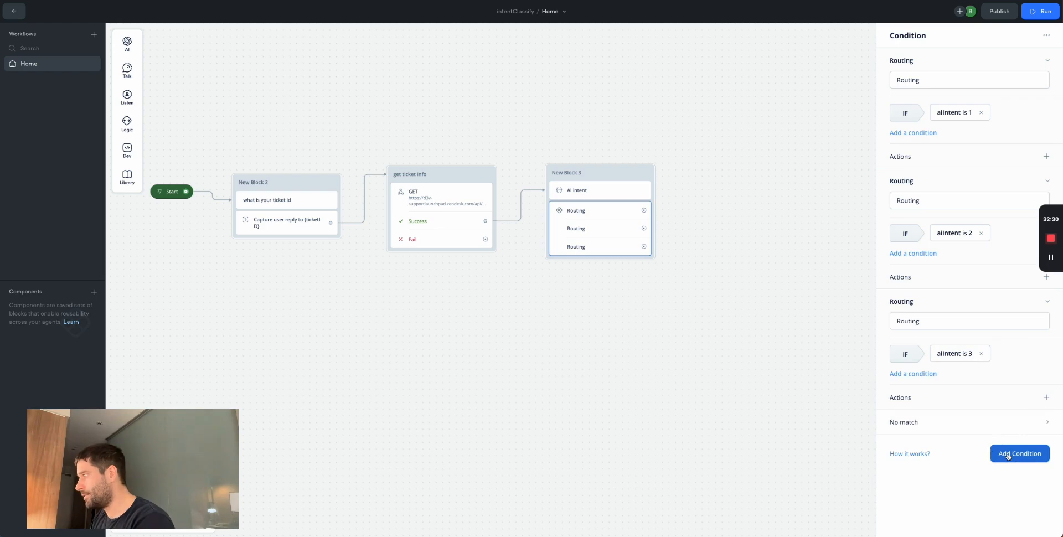
- Duplicate the third condition into a fourth checking aiIntent is 4
left_click(1017, 354)
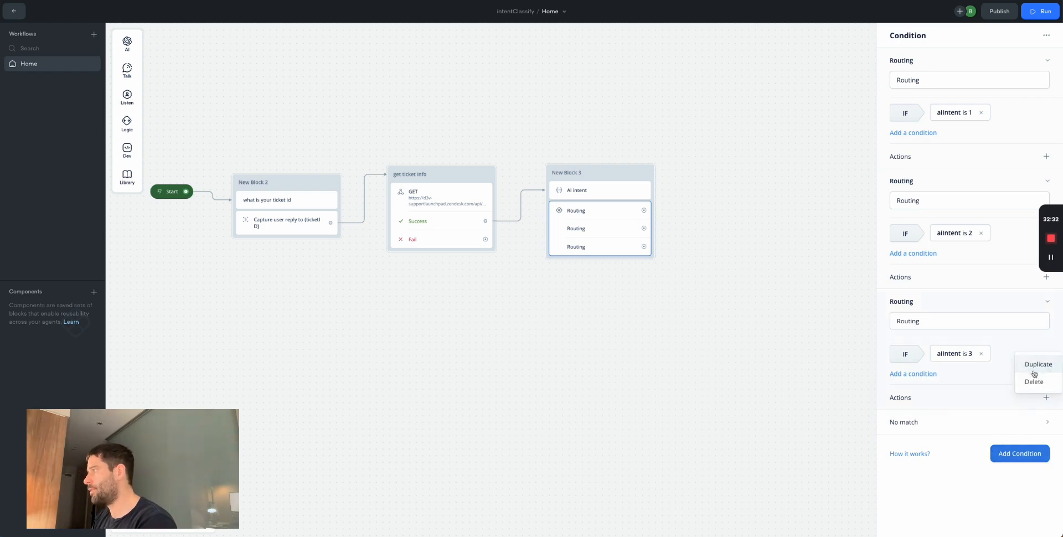
left_click(1033, 364)
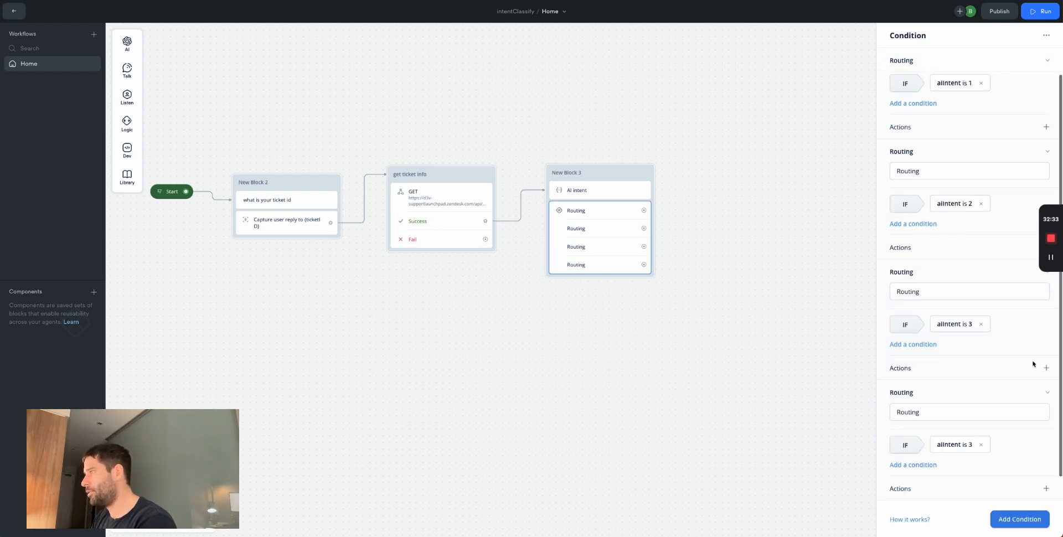
left_click(962, 444)
left_click(918, 367)
key("BackSpace")
type("4")
left_click(723, 349)
left_click(587, 213)
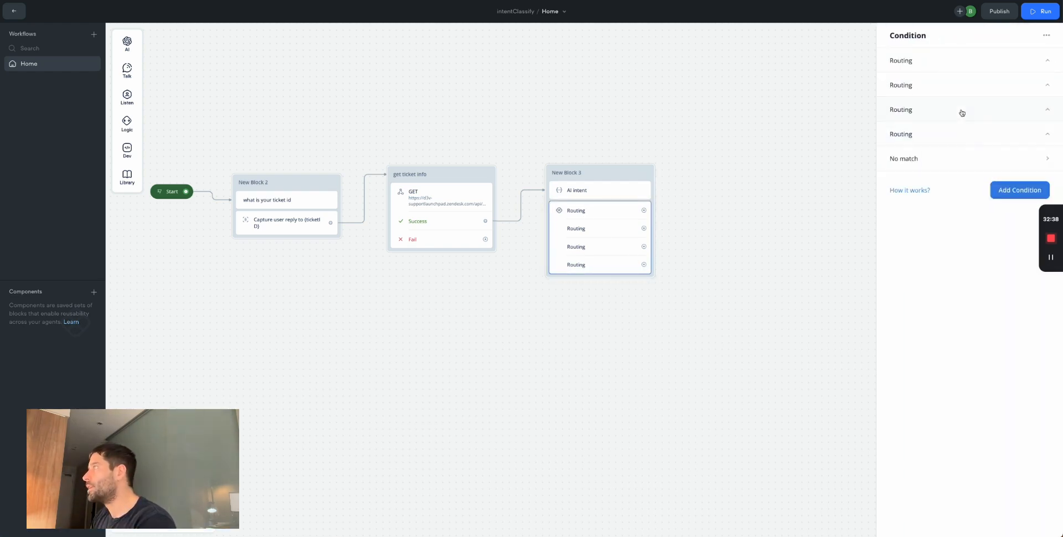
- Name the first three routing conditions 'General question', 'Product issue' and 'Return'
left_click(930, 64)
double_click(920, 79)
type("General question")
left_click(919, 182)
double_click(919, 200)
type("Product issue")
left_click(925, 302)
double_click(919, 320)
type("Return")
left_click(924, 423)
scroll(932, 448, "down", 1)
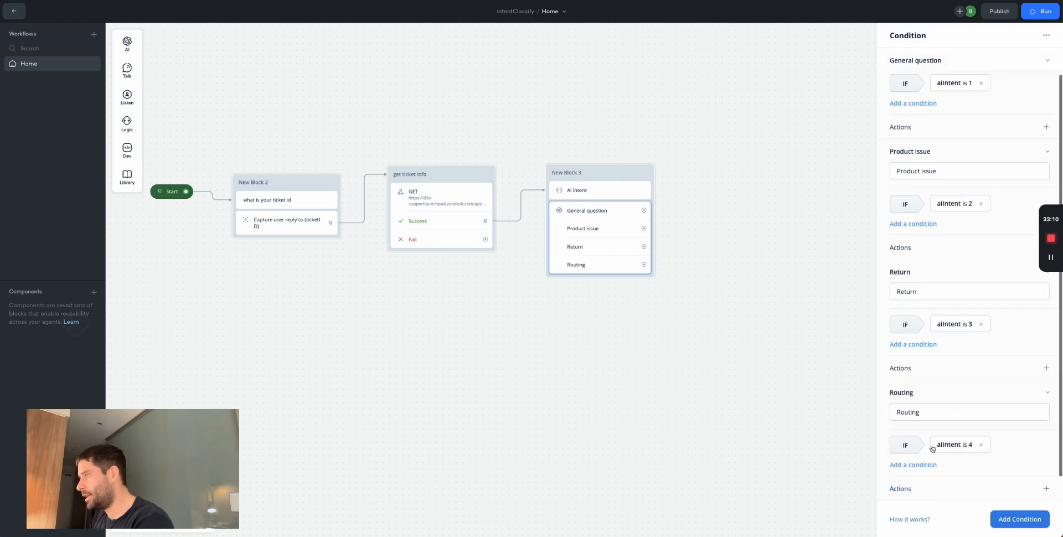
- Create a new API request block connected from the General question route
left_click(910, 411)
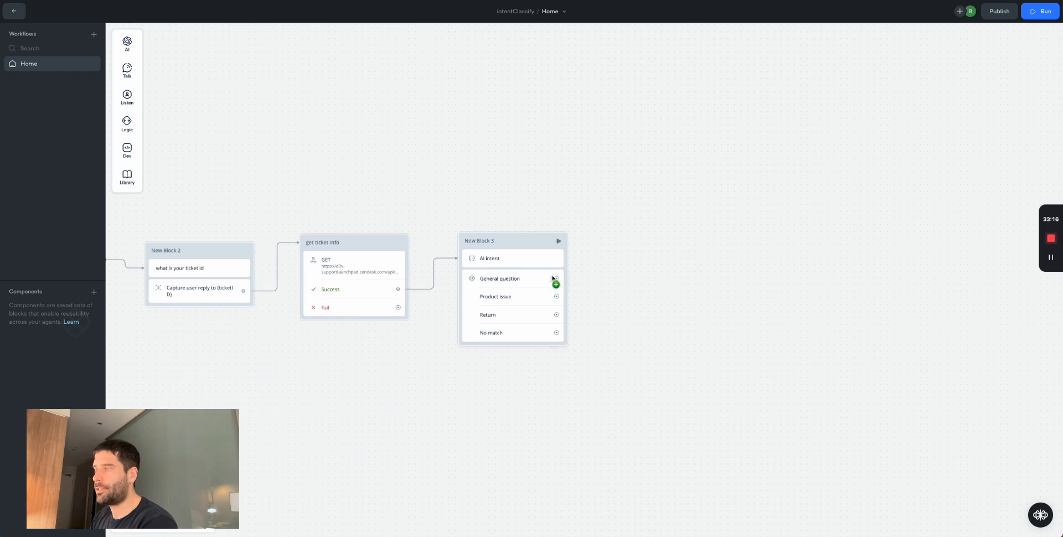
left_click_drag(556, 277, 659, 227)
mouse_move(702, 247)
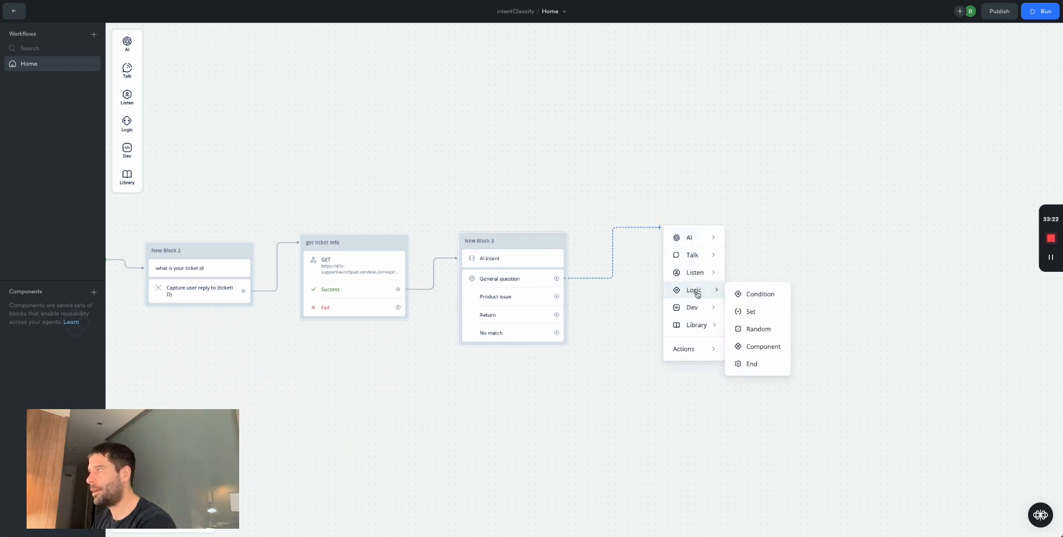
mouse_move(696, 309)
left_click(759, 327)
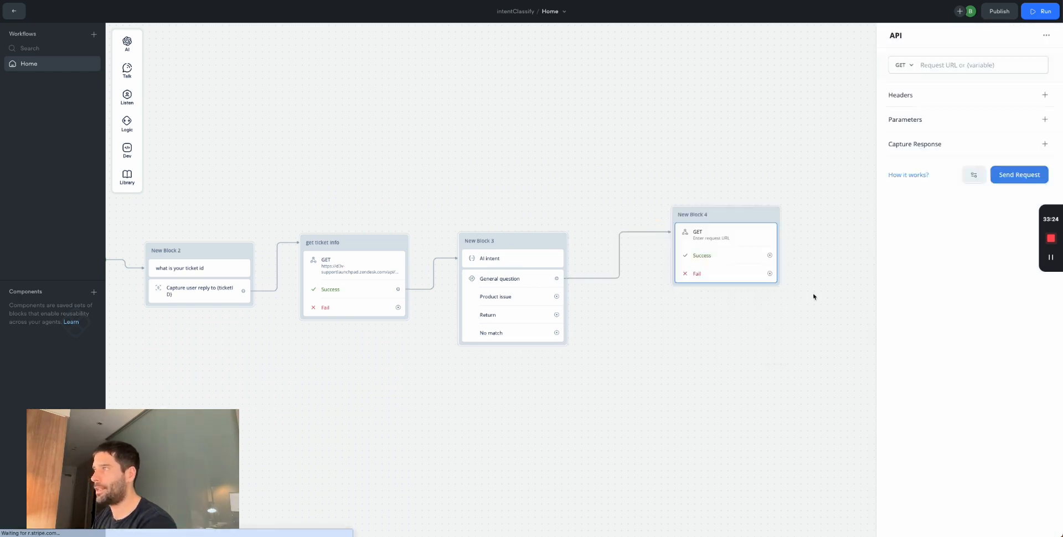
key("Escape")
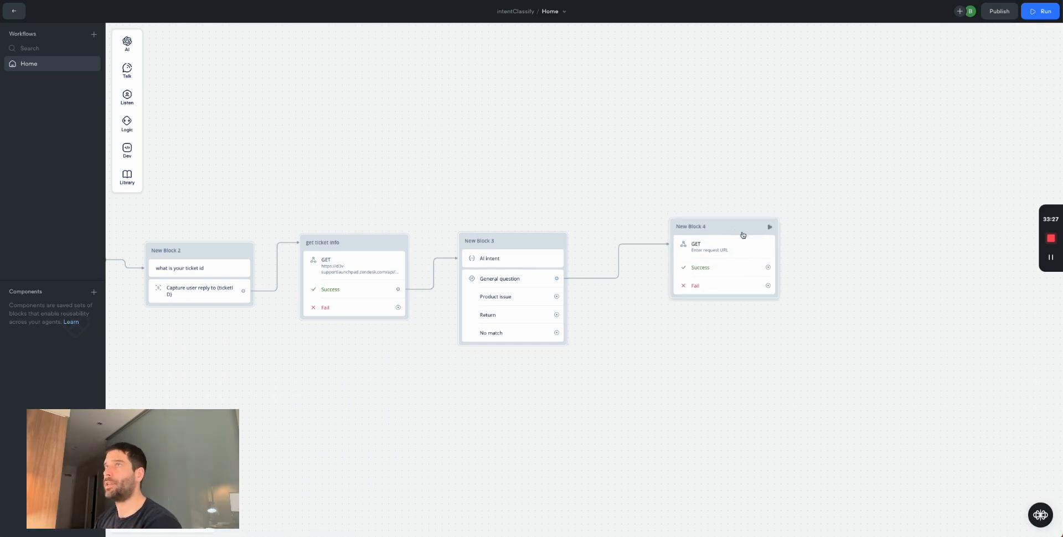
- Select the Process-the-info through Send-back-to-Zendesk steps on the Miro board, then go to the Zendesk ticket
key("ctrl+Tab")
left_click(605, 366)
left_click_drag(649, 358, 463, 236)
key("ctrl+Tab")
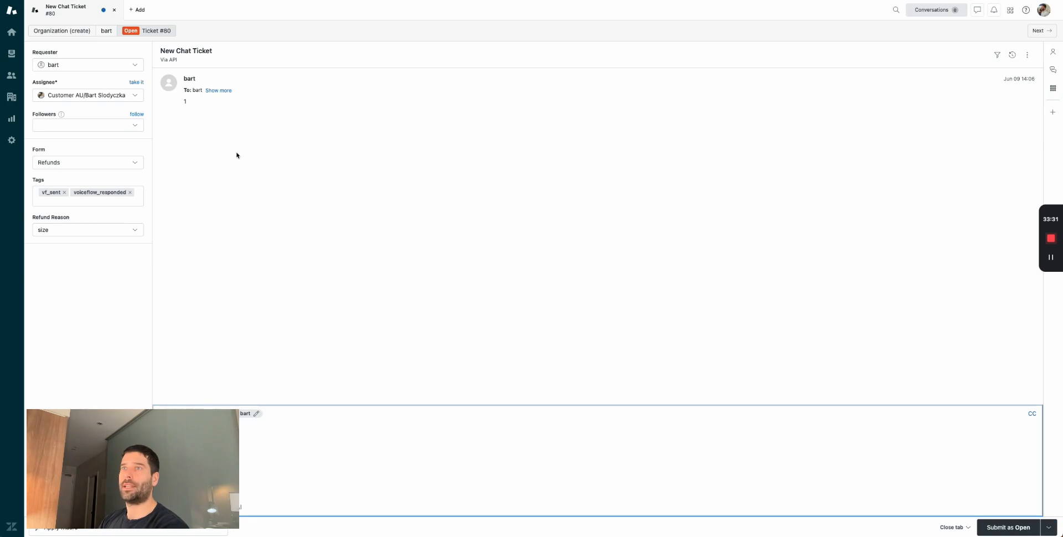
- Set ticket #80 to General Enquiry, type Question, priority Low, topic Issue, Standard Customer
left_click(94, 164)
left_click(78, 177)
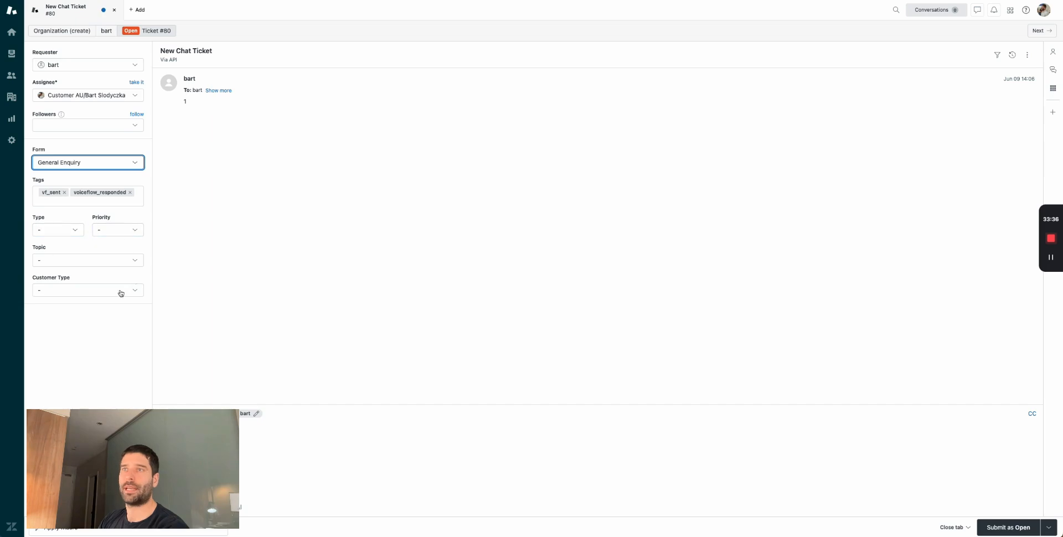
left_click(65, 230)
left_click(65, 254)
left_click(109, 233)
left_click(112, 256)
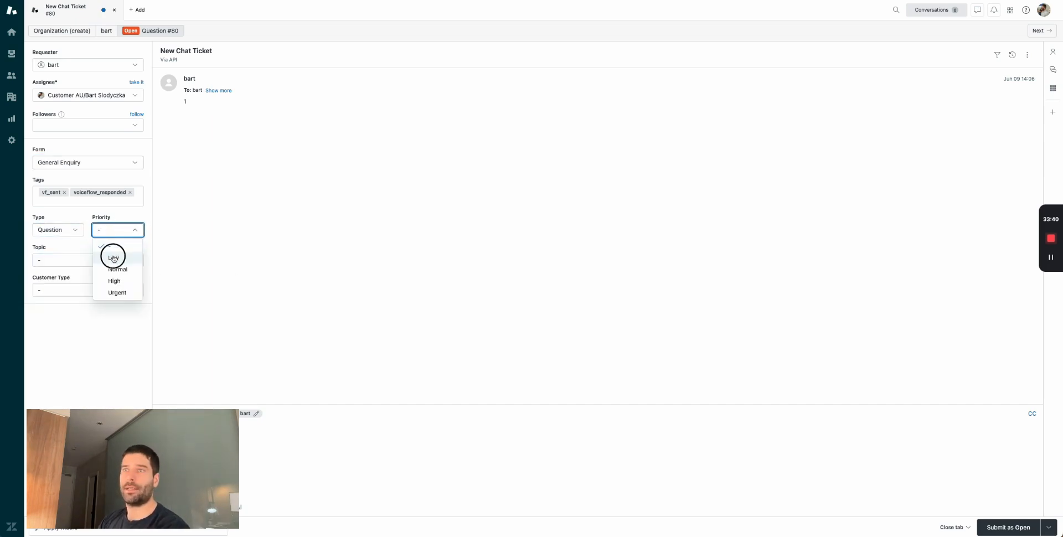
left_click(78, 258)
left_click(68, 284)
left_click(68, 329)
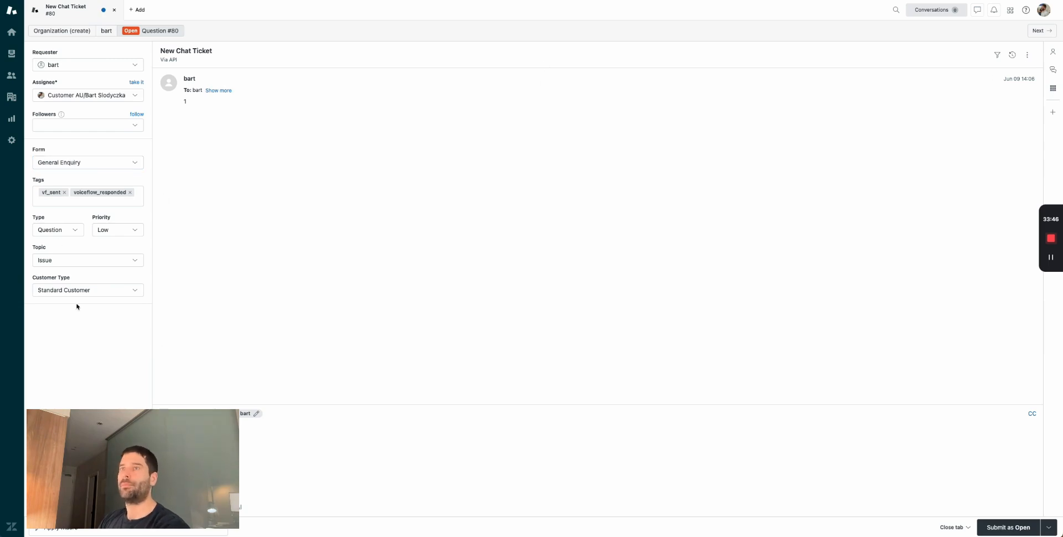
- Add the general_question tag to ticket #80
left_click(98, 202)
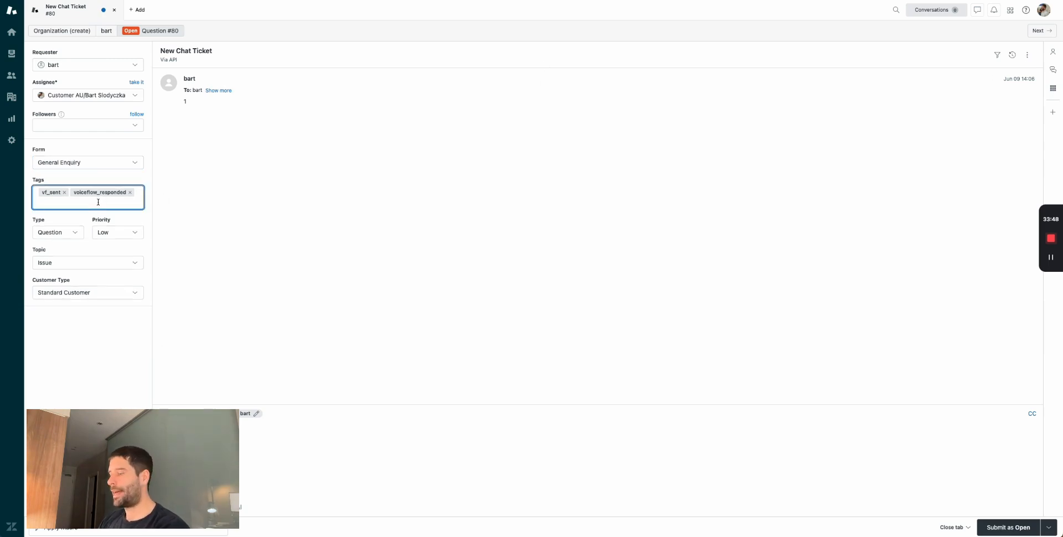
type("general_")
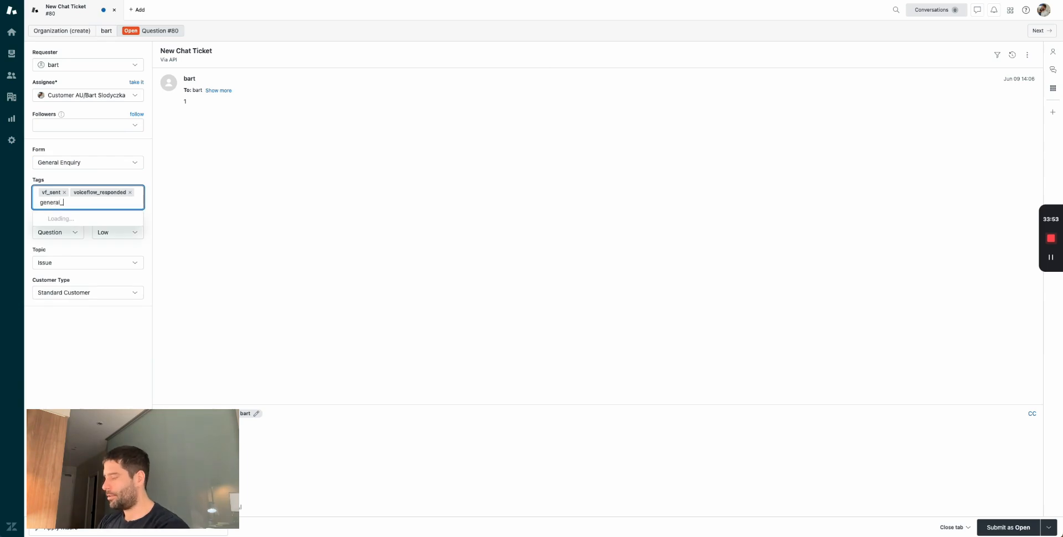
type("qur")
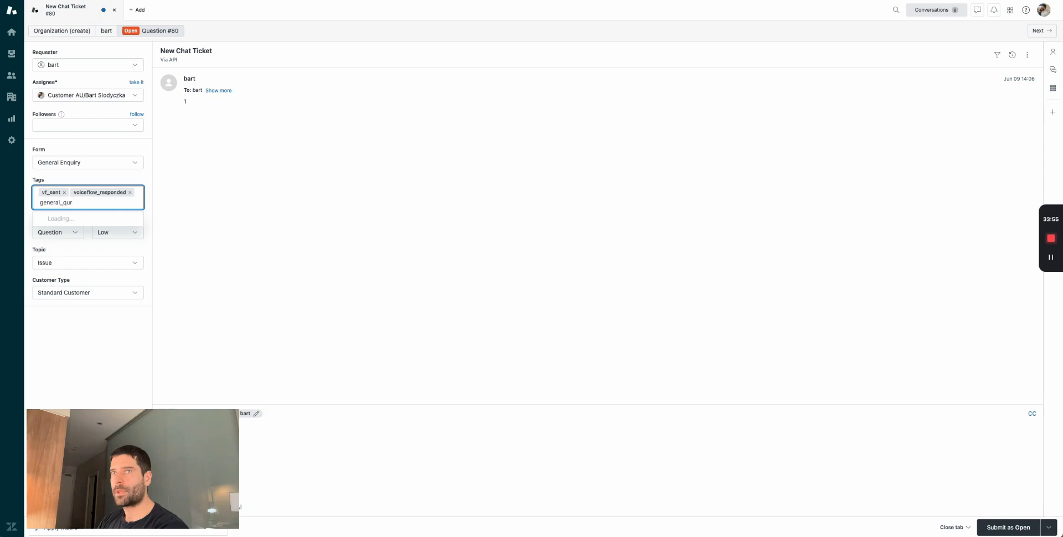
type("estion")
key("Return")
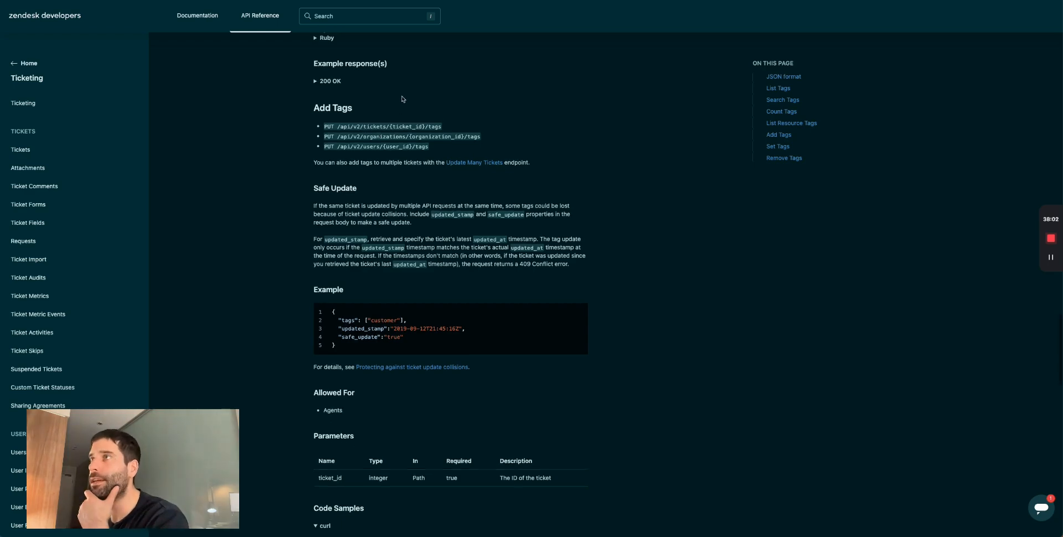
- Examine the Add Tags endpoint path in the docs, isolating its /tags ending
scroll(404, 99, "down", 1)
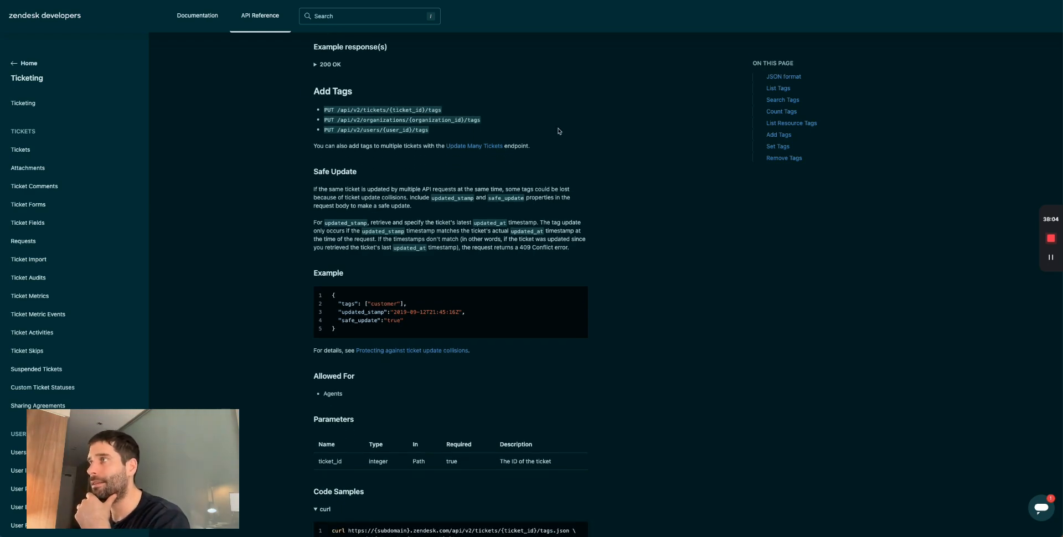
left_click_drag(464, 110, 337, 108)
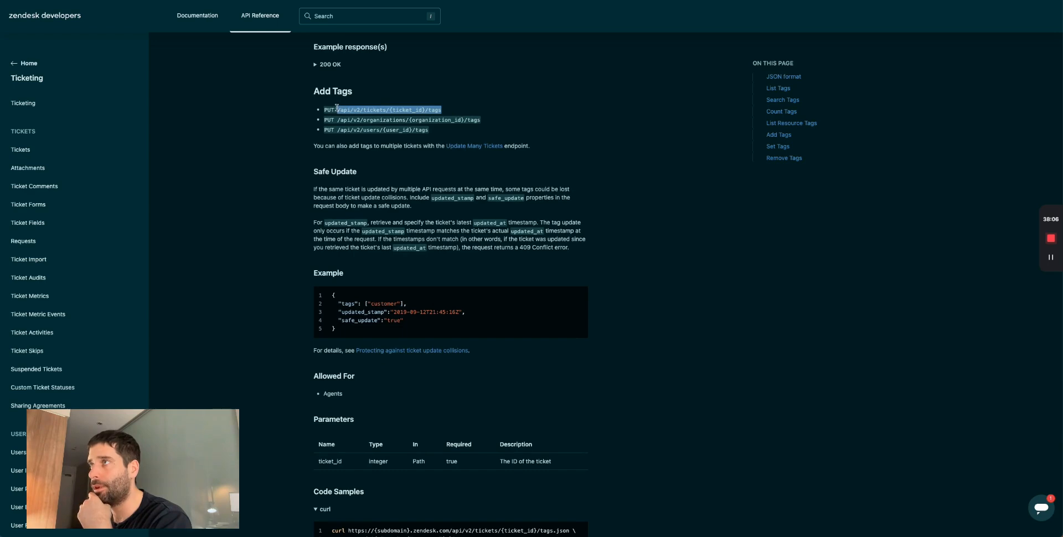
left_click(411, 110)
left_click_drag(425, 110, 338, 107)
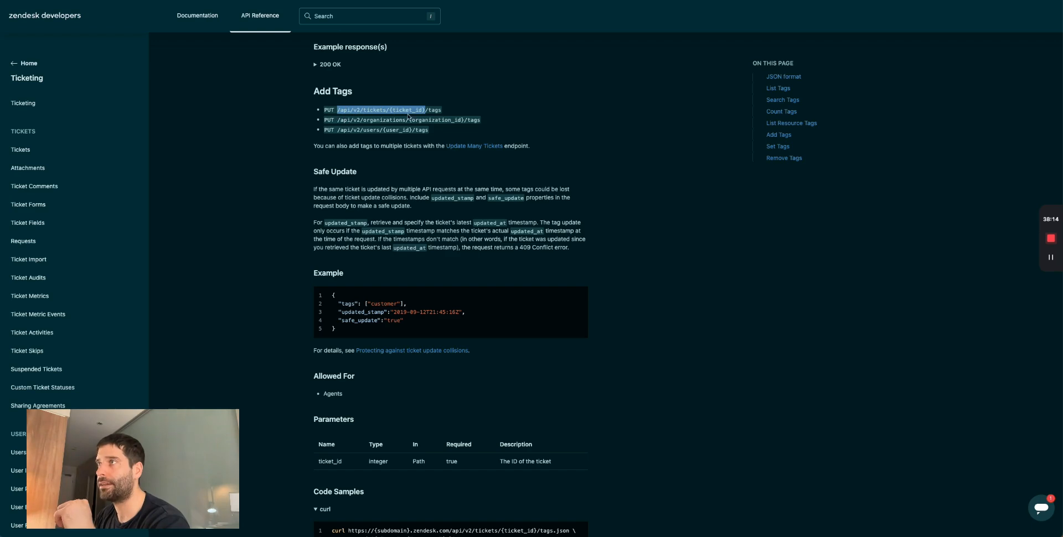
left_click_drag(427, 111, 446, 113)
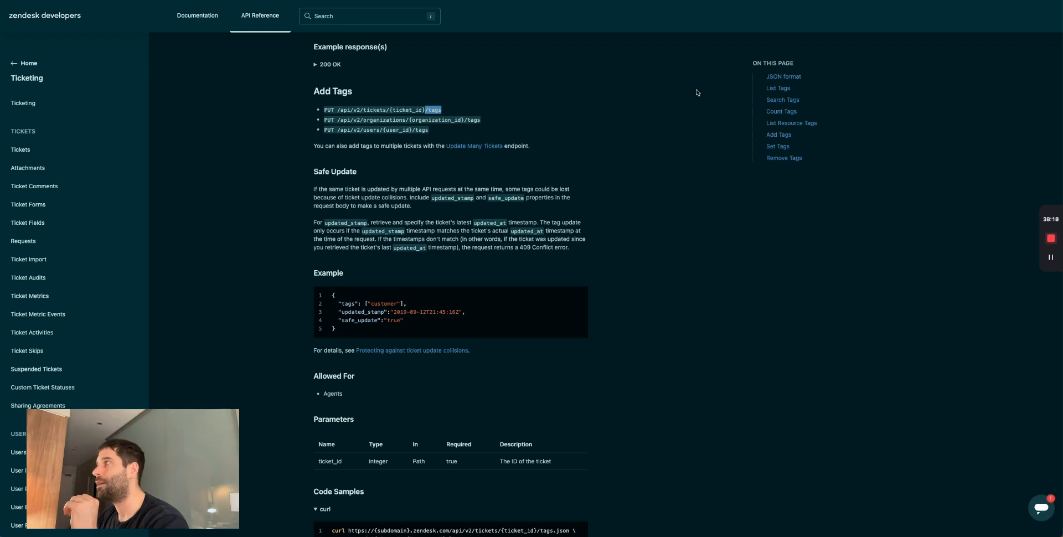
- Look up the Update Ticket endpoint and its PUT method in the Tickets API reference
left_click(26, 147)
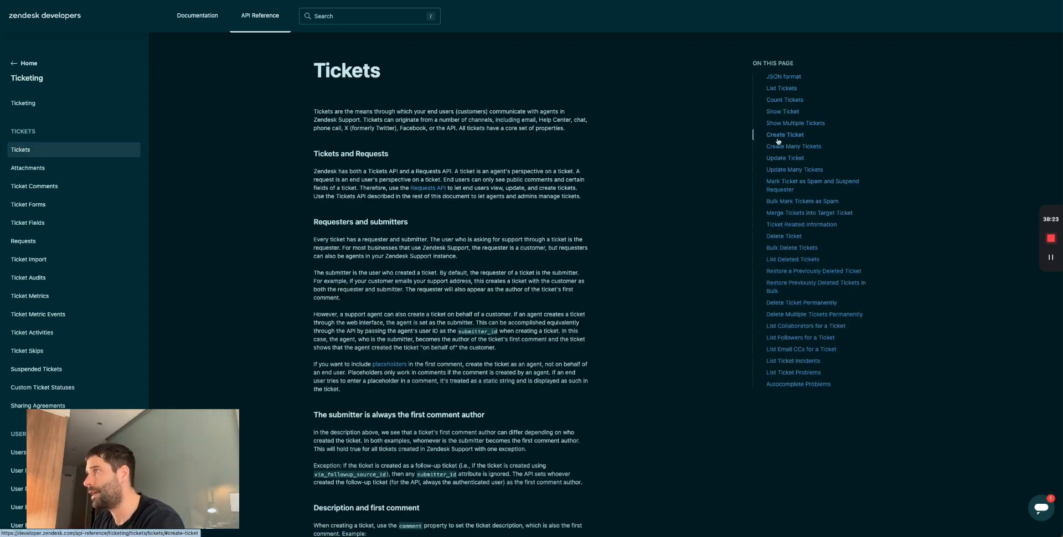
left_click(785, 158)
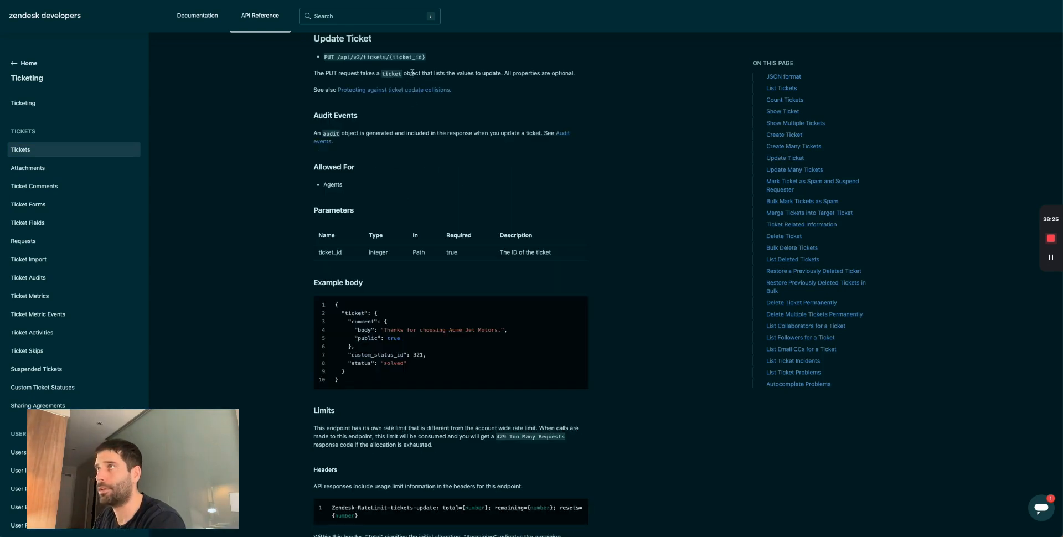
left_click_drag(427, 57, 326, 57)
left_click(347, 58)
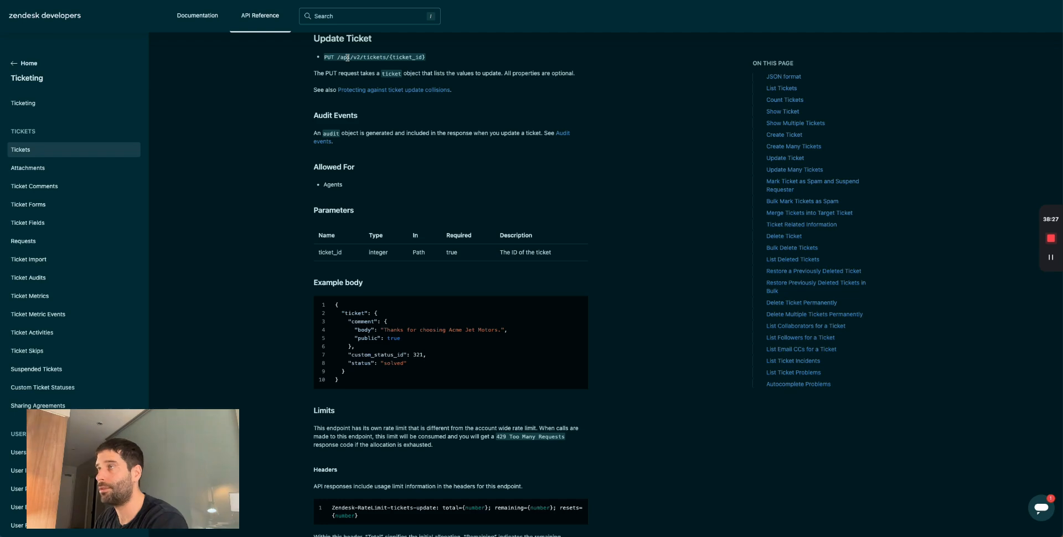
double_click(328, 57)
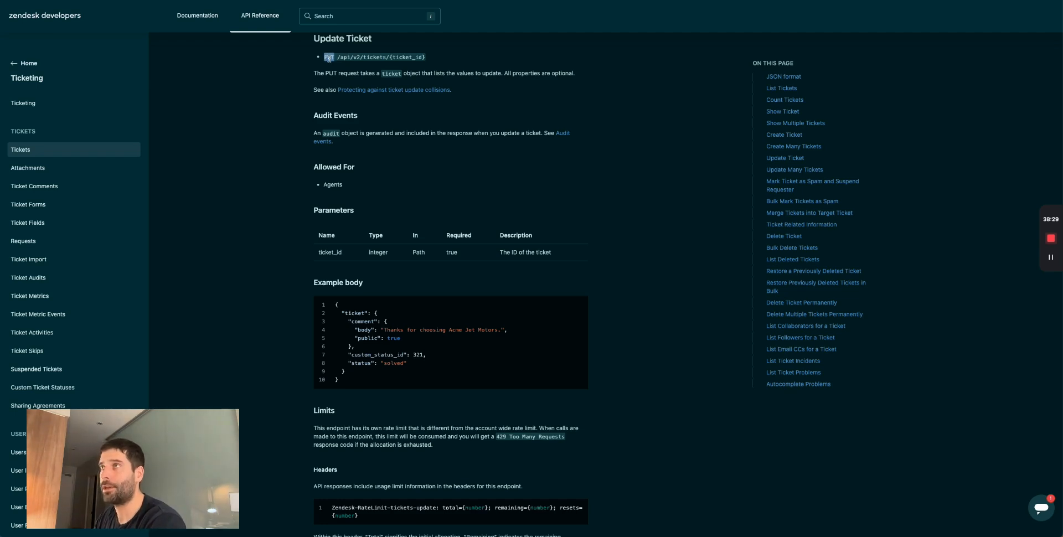
double_click(370, 73)
- Note the /tags endpoint ending, then return to Voiceflow and close the API step panel
key("super+Tab")
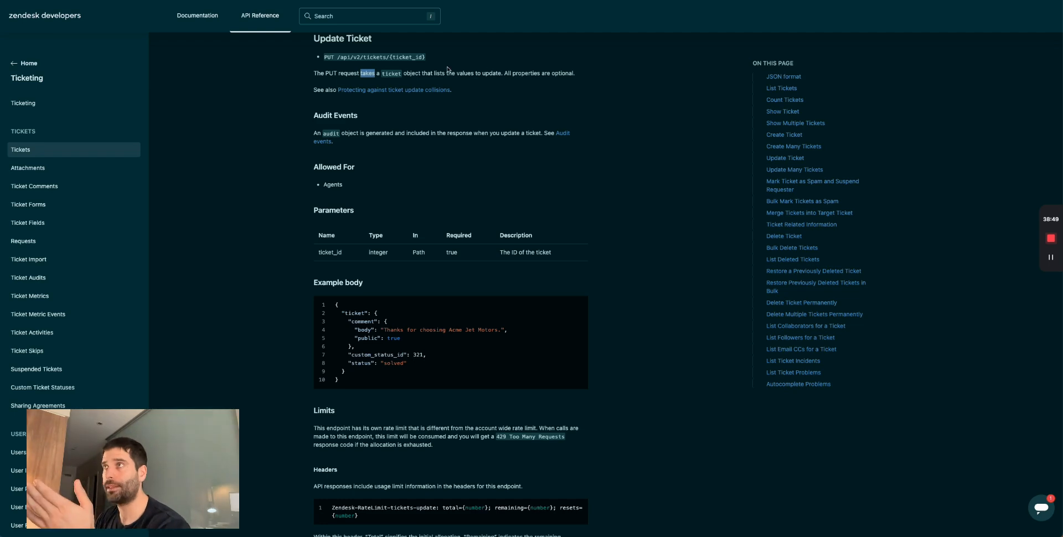
left_click(438, 55)
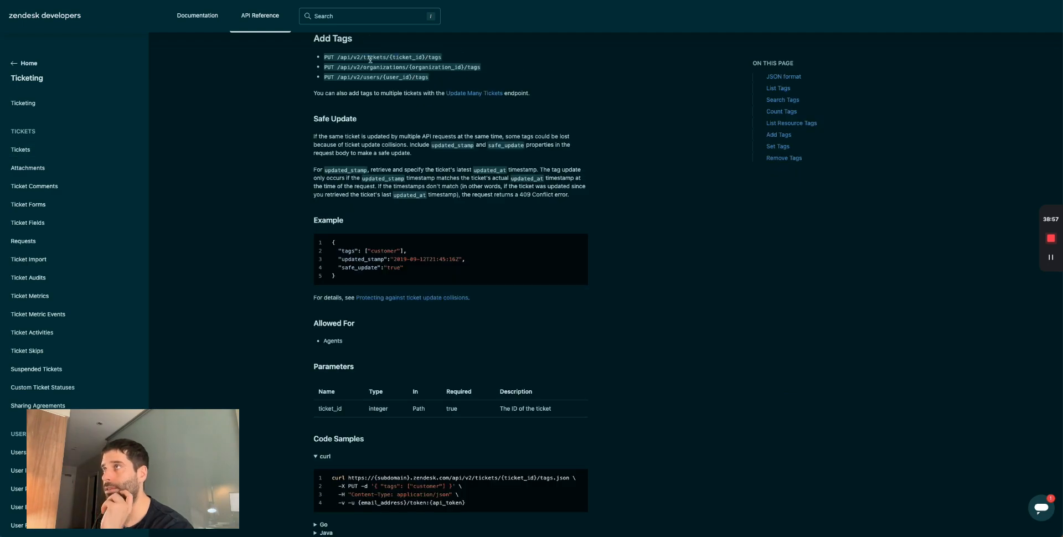
left_click_drag(443, 62, 425, 60)
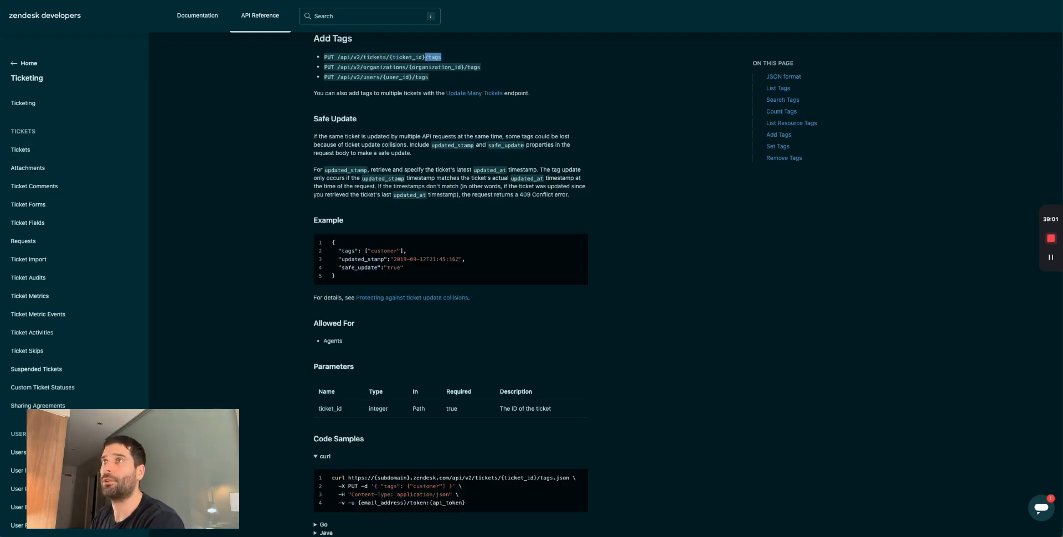
key("super+Tab")
left_click(777, 229)
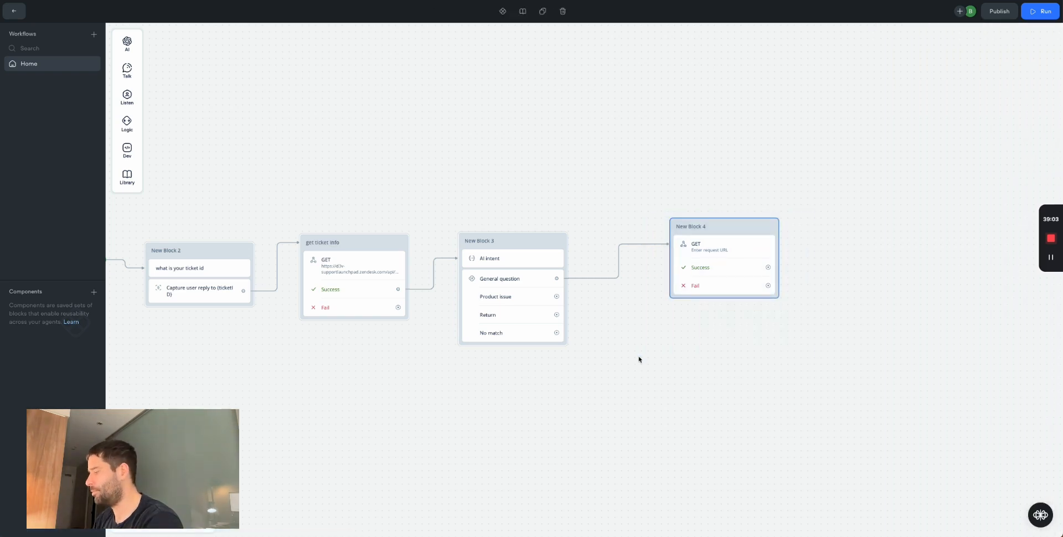
- Replace New Block 4 with a copy of the get ticket info block, linked from General question
key("Delete")
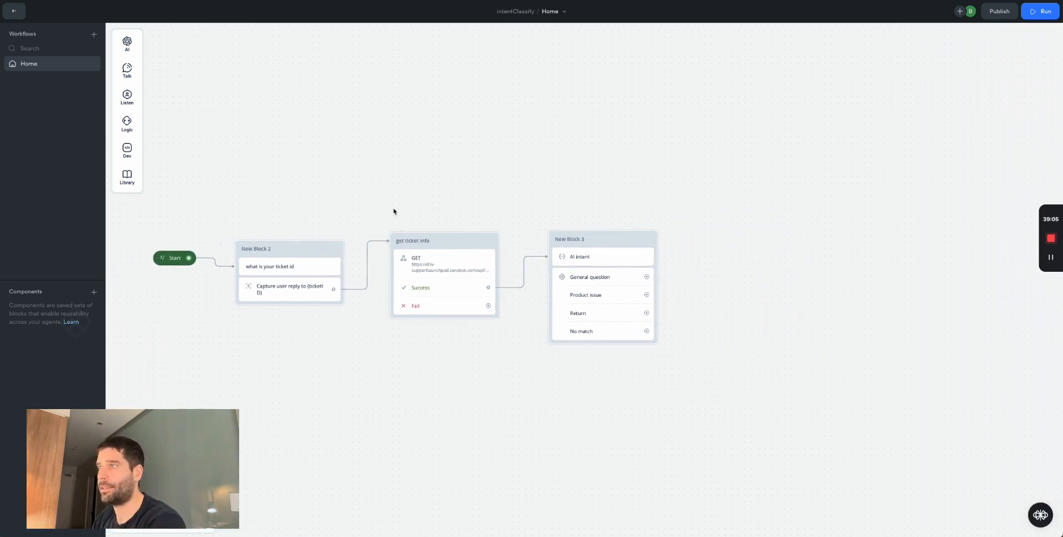
left_click_drag(503, 347, 807, 223)
key("ctrl+c")
key("ctrl+v")
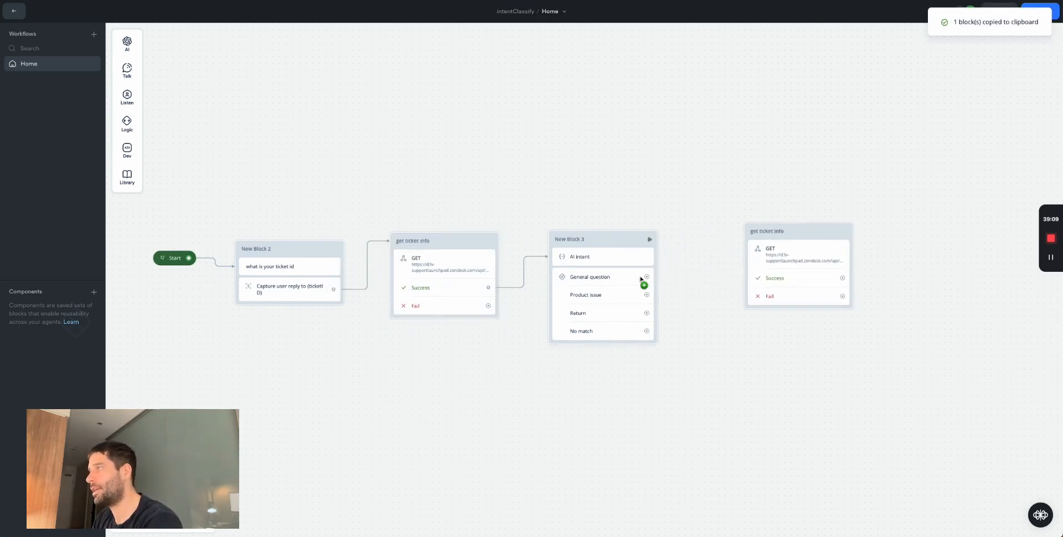
left_click_drag(645, 277, 766, 234)
- Set the copied step's method to PUT, extend its URL with '/', and add a request body
left_click(687, 238)
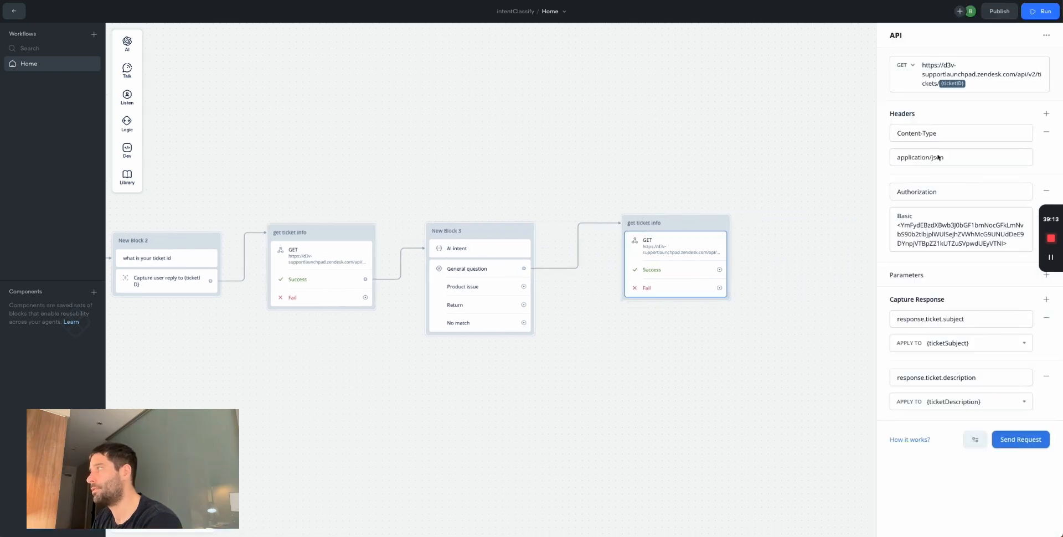
left_click(902, 65)
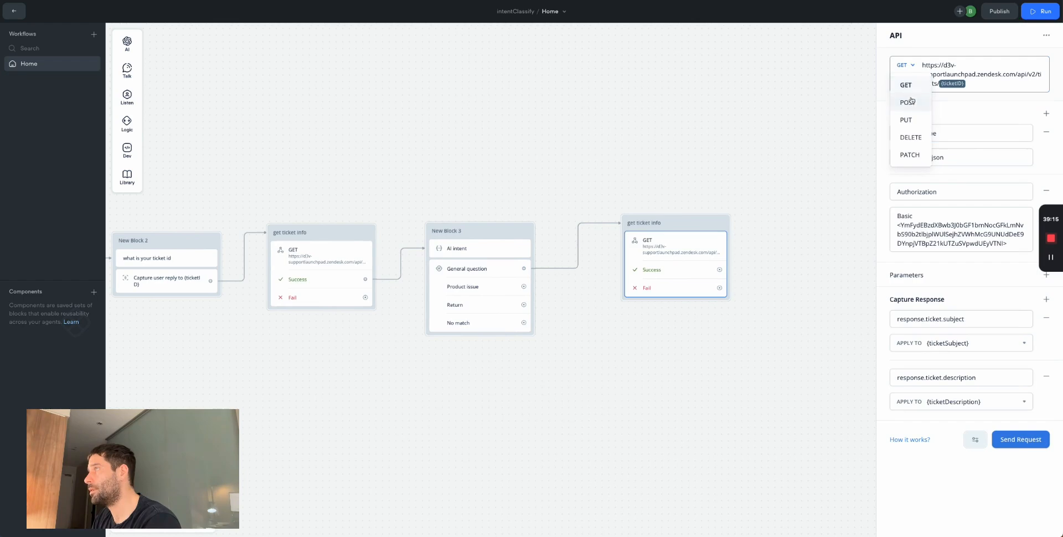
left_click(903, 119)
left_click(990, 83)
type("/tags")
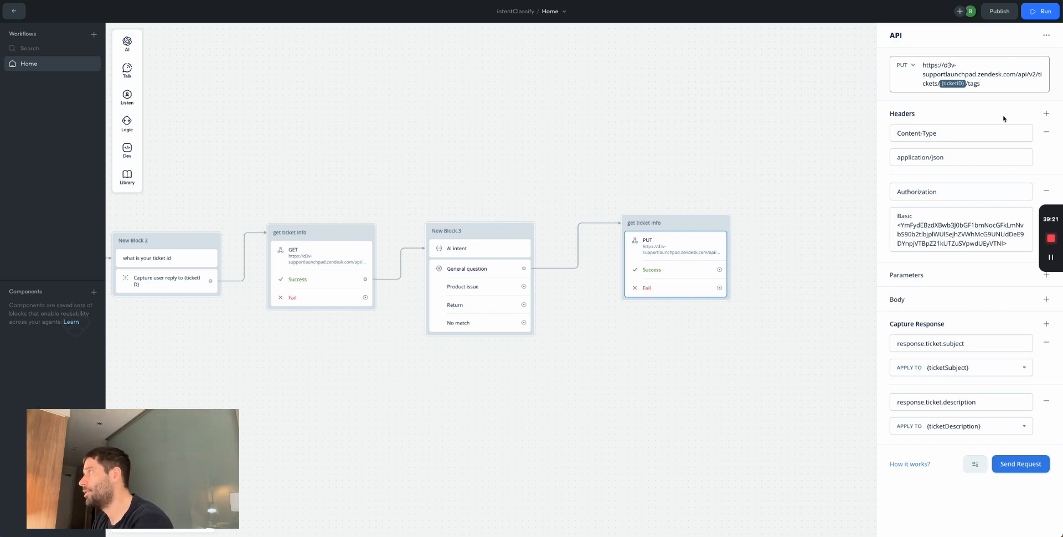
left_click(1045, 299)
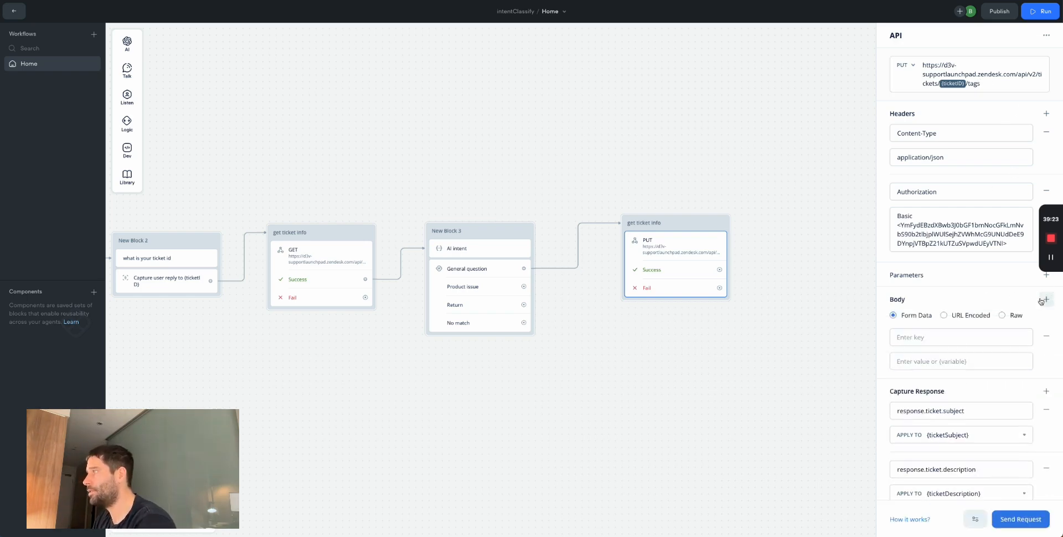
key("alt+Tab")
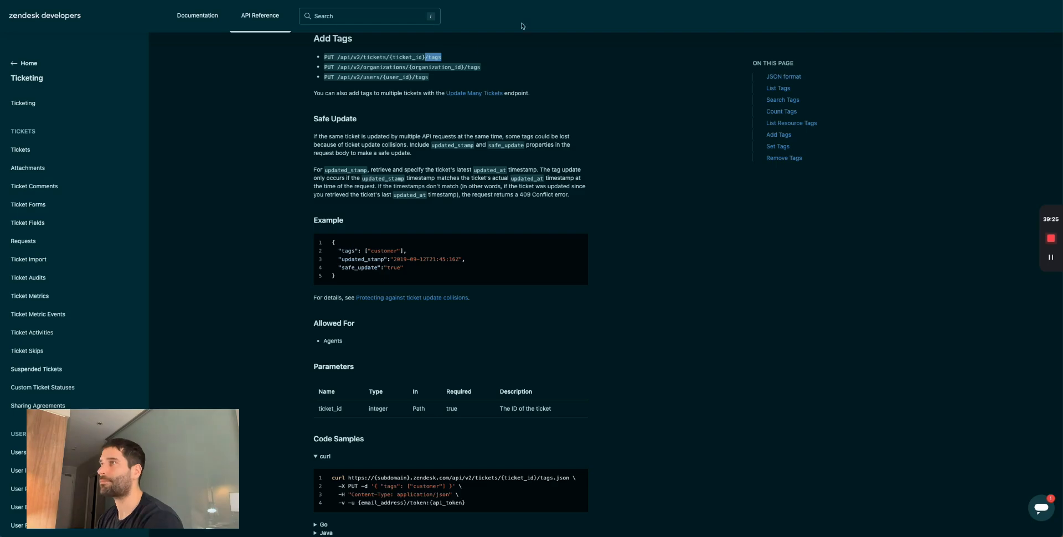
- Inspect the Nodejs code sample's request URL and Content-Type header in the Tags docs
scroll(387, 244, "down", 3)
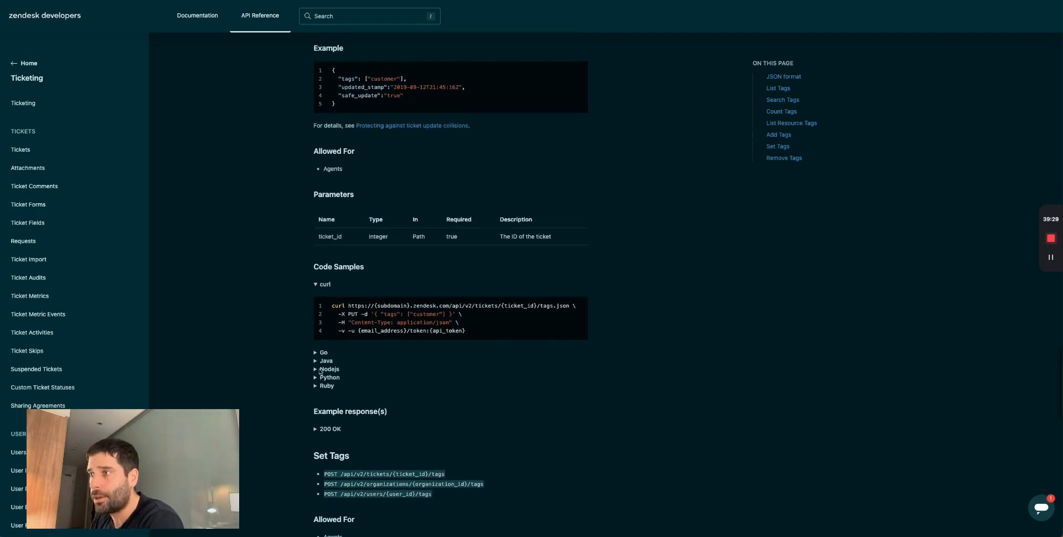
left_click(320, 369)
scroll(354, 370, "down", 2)
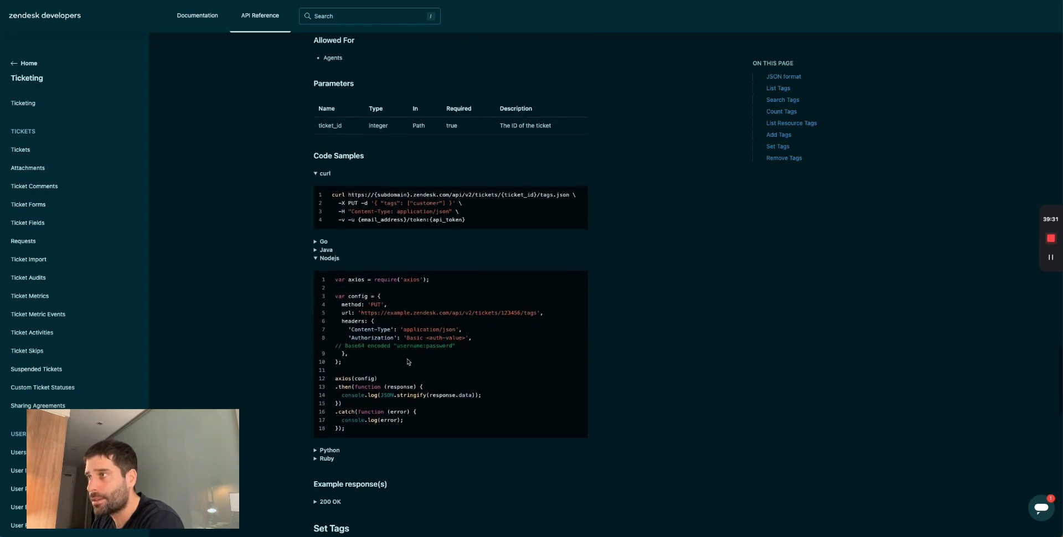
left_click_drag(463, 337, 336, 303)
left_click(367, 304)
double_click(370, 312)
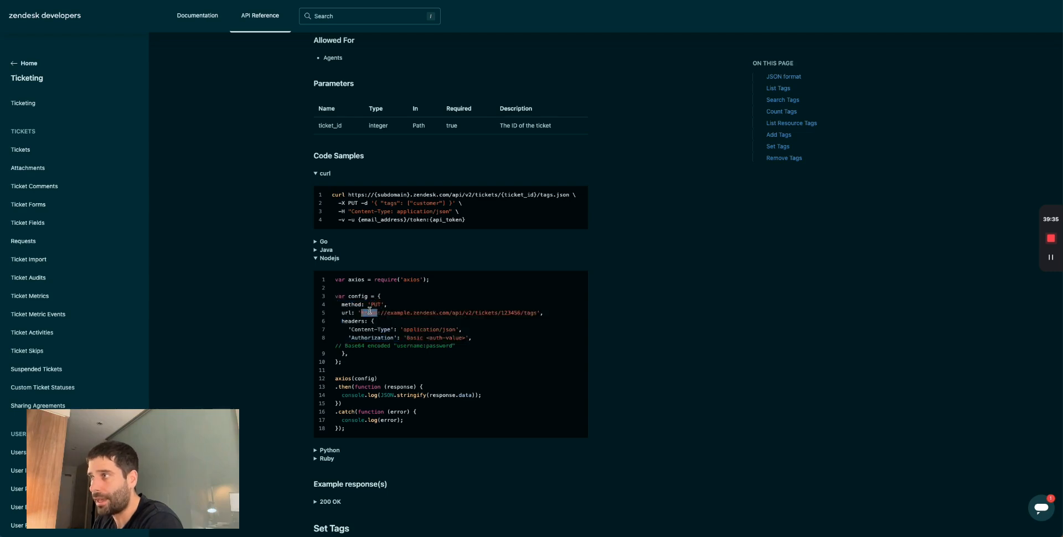
double_click(510, 313)
left_click_drag(462, 330, 370, 329)
left_click_drag(367, 337, 469, 338)
- Take the JSON tags body from the curl PUT sample for the Voiceflow step
scroll(453, 377, "down", 1)
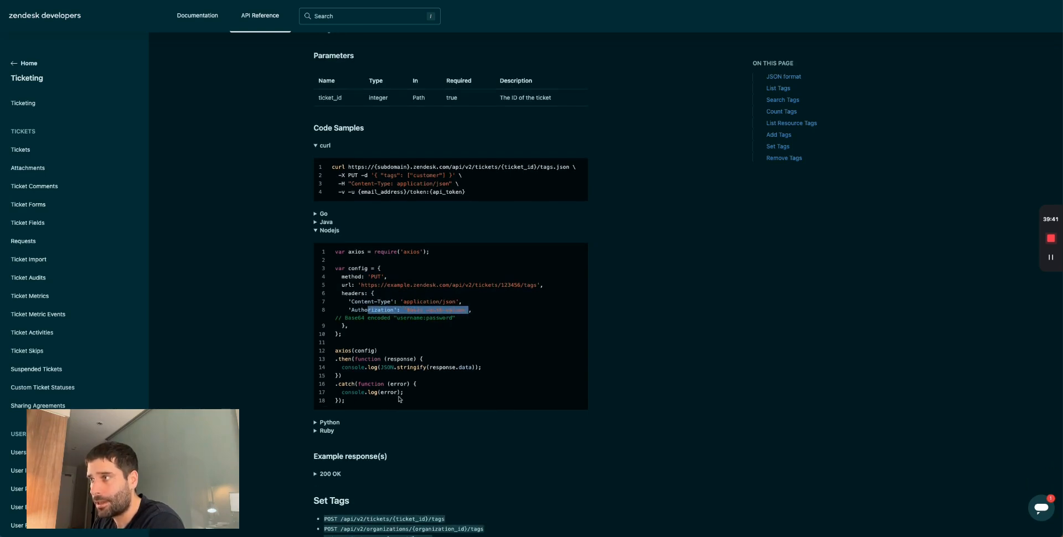
scroll(414, 331, "up", 3)
scroll(376, 248, "down", 1)
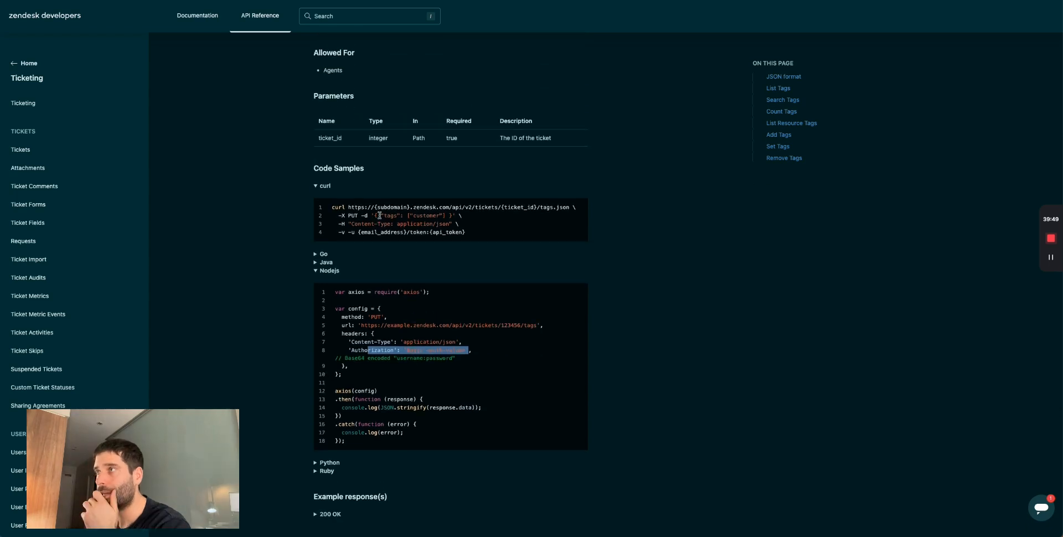
left_click_drag(375, 216, 452, 216)
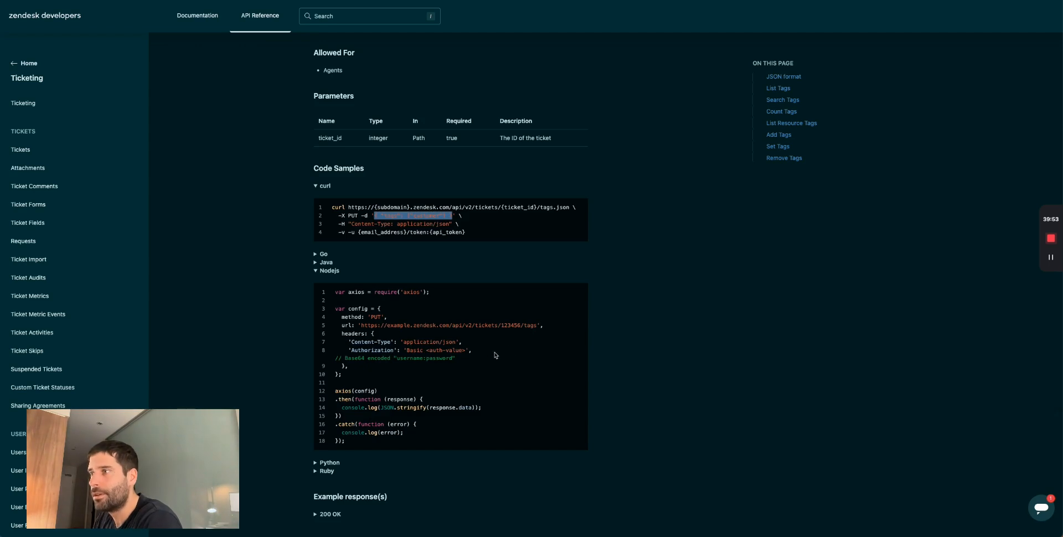
left_click_drag(411, 432, 356, 299)
left_click(374, 321)
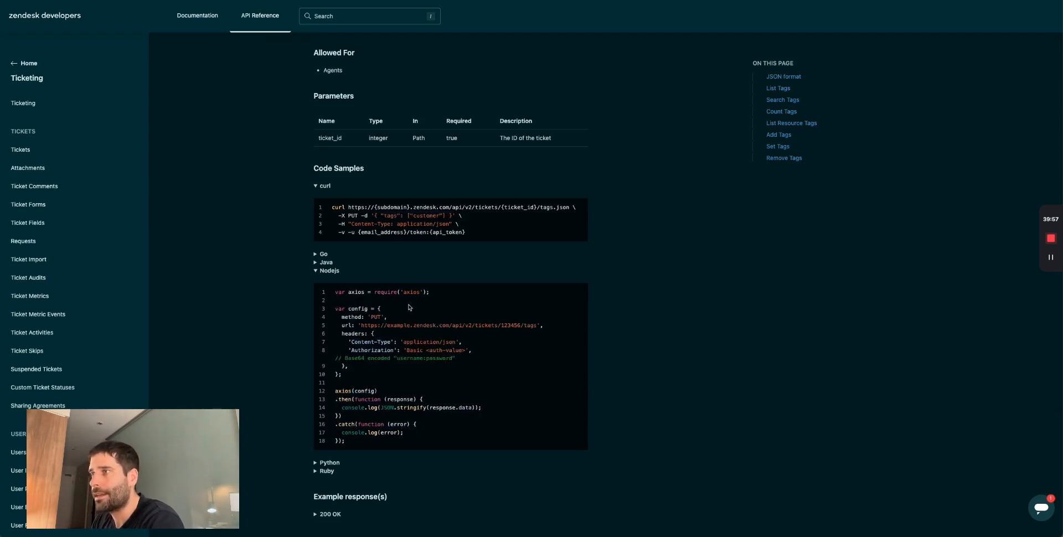
key("ctrl+Tab")
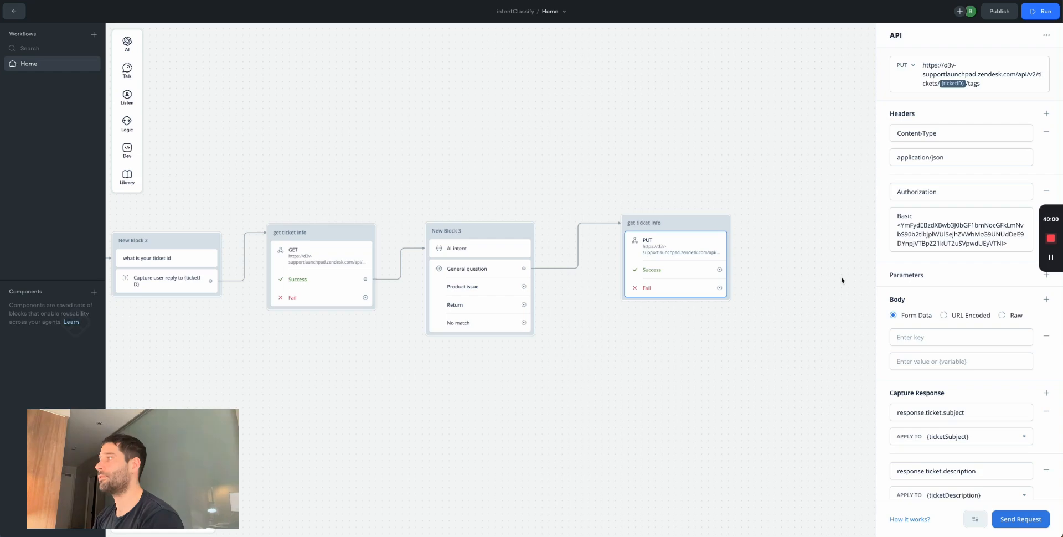
- Give the PUT step a raw body { "tags": ["example"] } and reload Zendesk ticket #80
left_click(1001, 315)
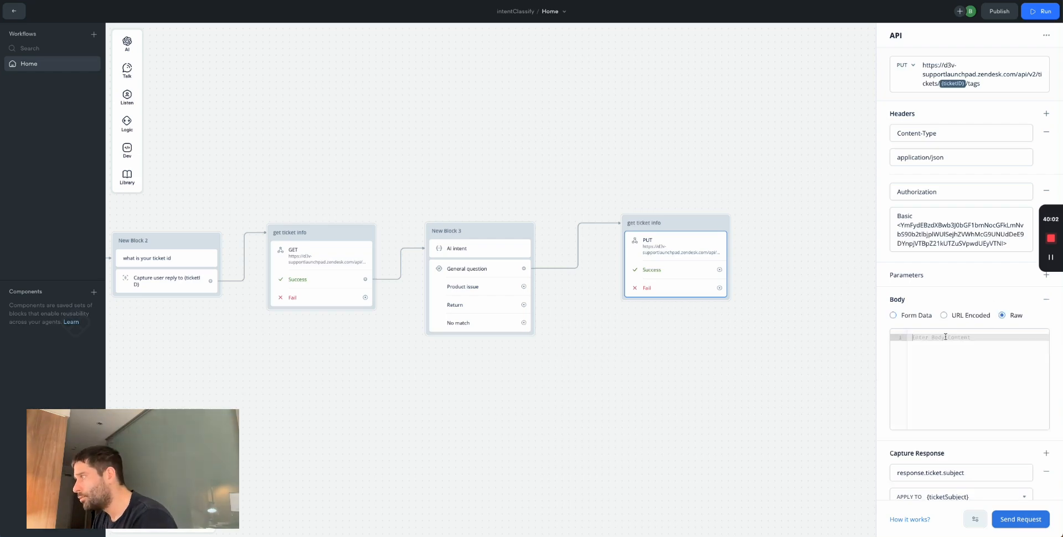
key("ctrl+v")
double_click(964, 338)
type("example")
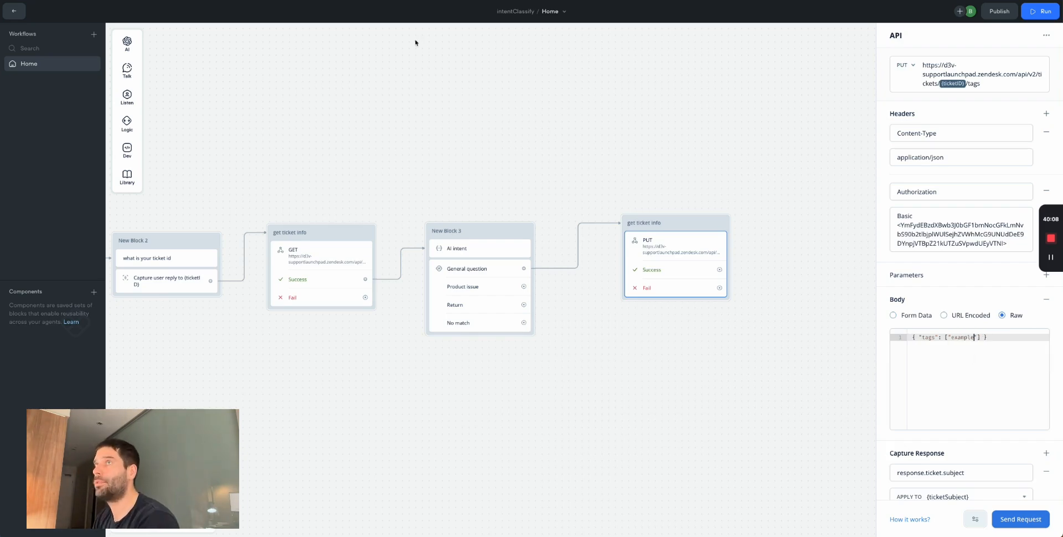
key("alt+Tab")
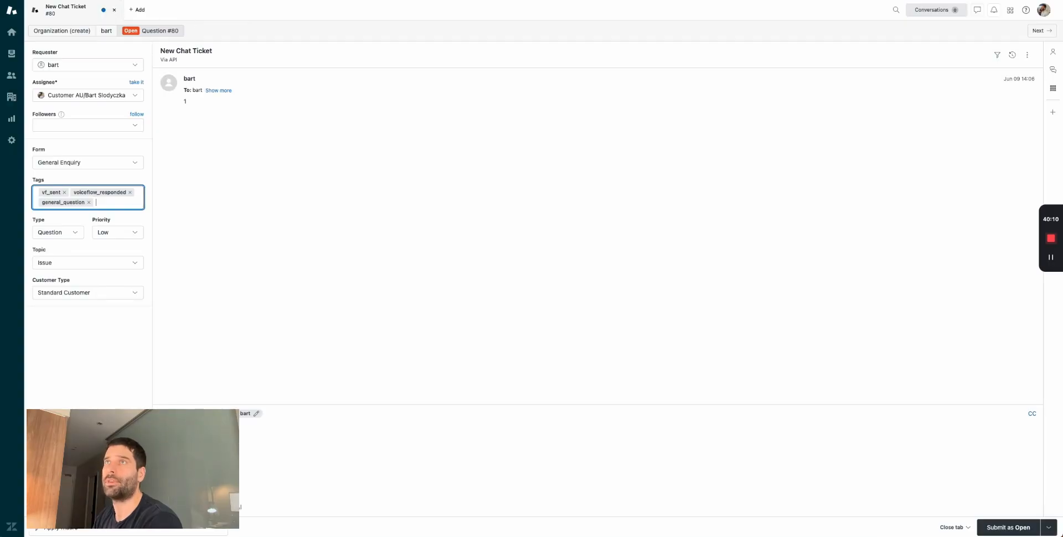
key("ctrl+r")
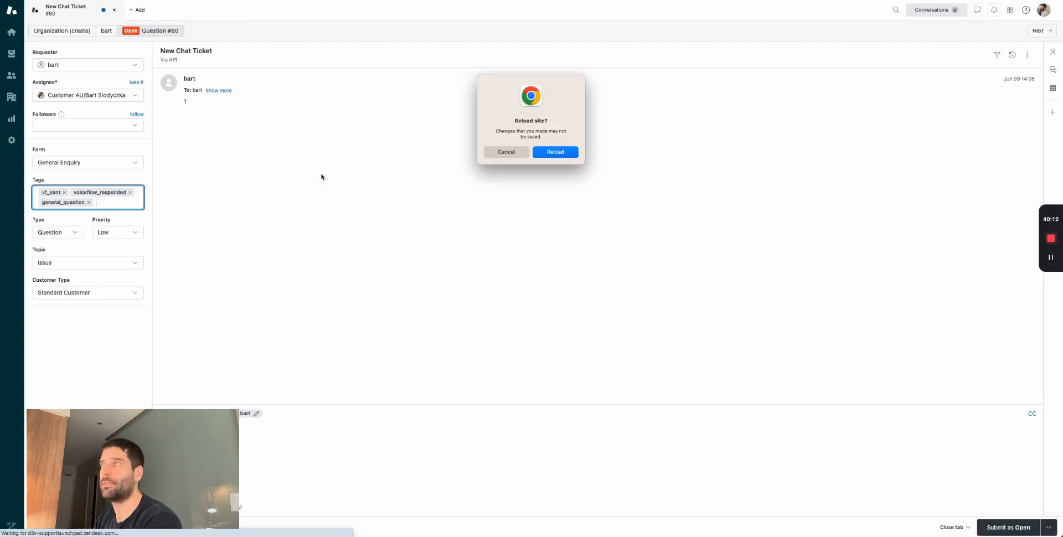
left_click(553, 153)
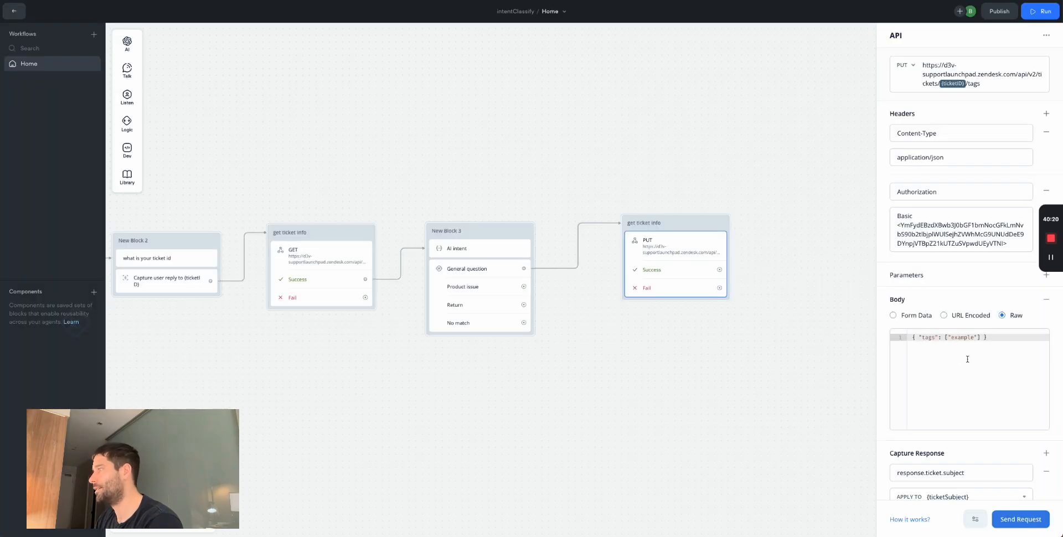
- Test the PUT request for ticket 80, confirming 200 OK with the example tag returned
left_click(1014, 513)
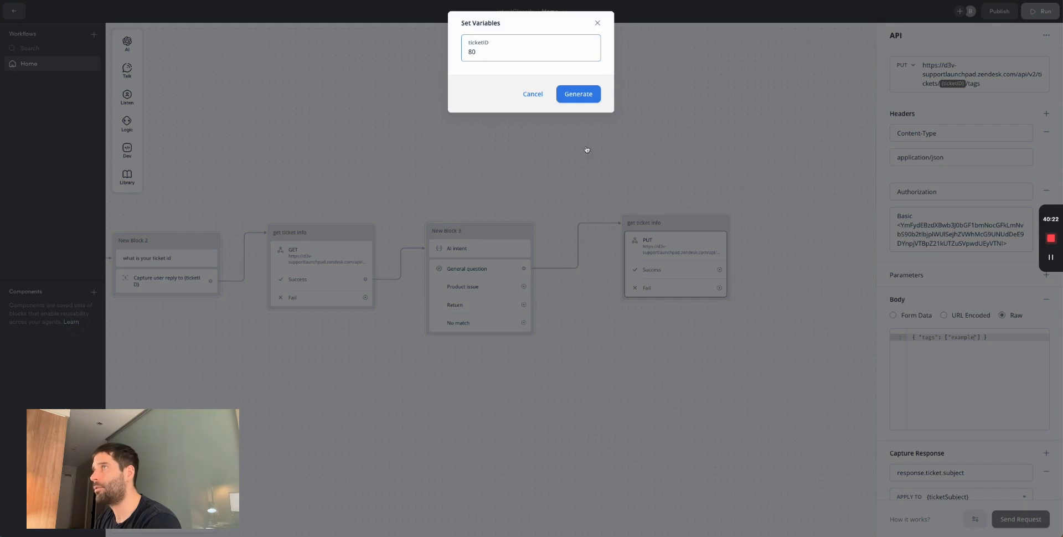
left_click(570, 95)
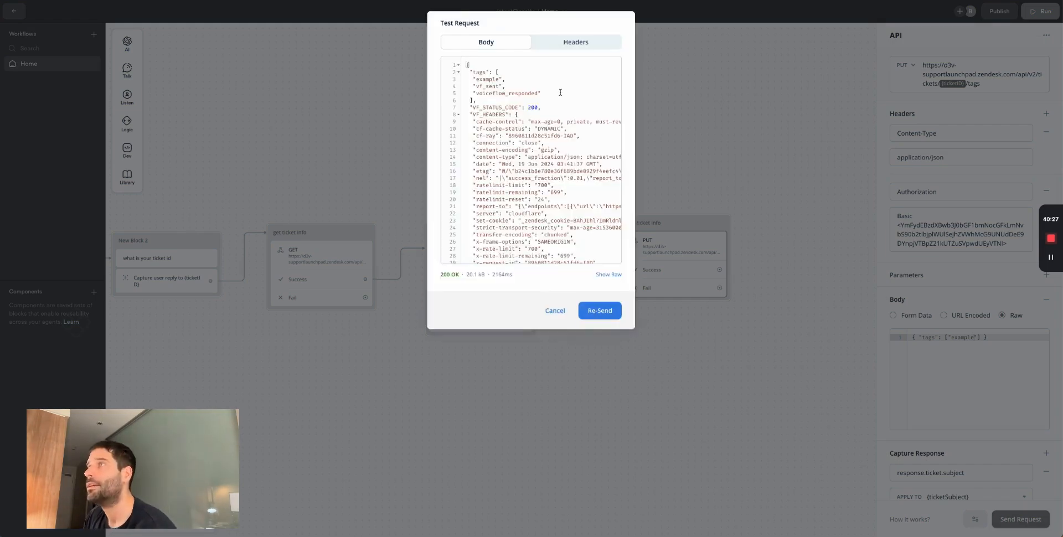
double_click(490, 79)
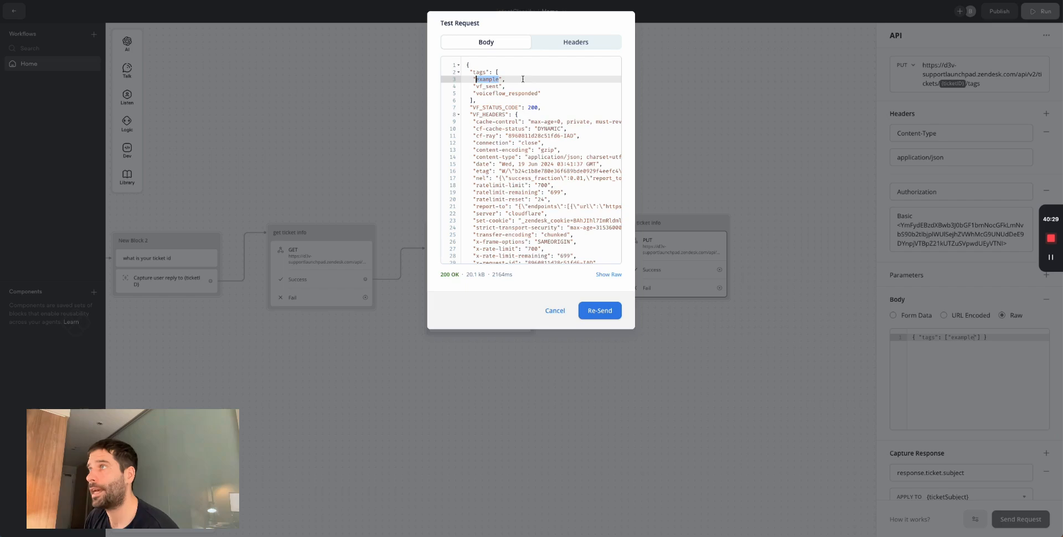
left_click_drag(459, 272, 442, 273)
left_click(501, 107)
left_click_drag(541, 94, 458, 78)
double_click(483, 79)
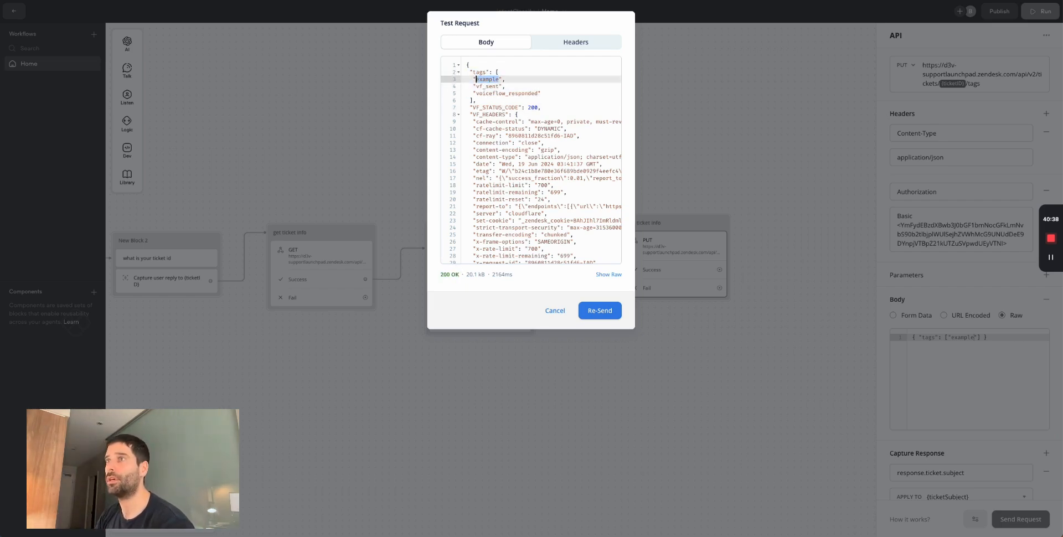
key("ctrl+Tab")
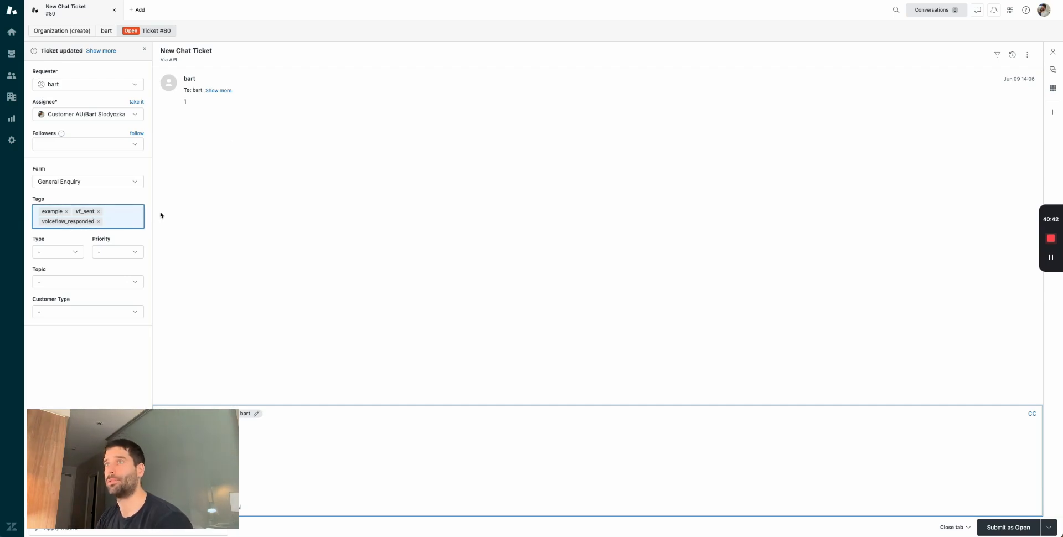
- Check ticket #80's event history for the separate Tags example update, then return to Voiceflow
left_click(1012, 55)
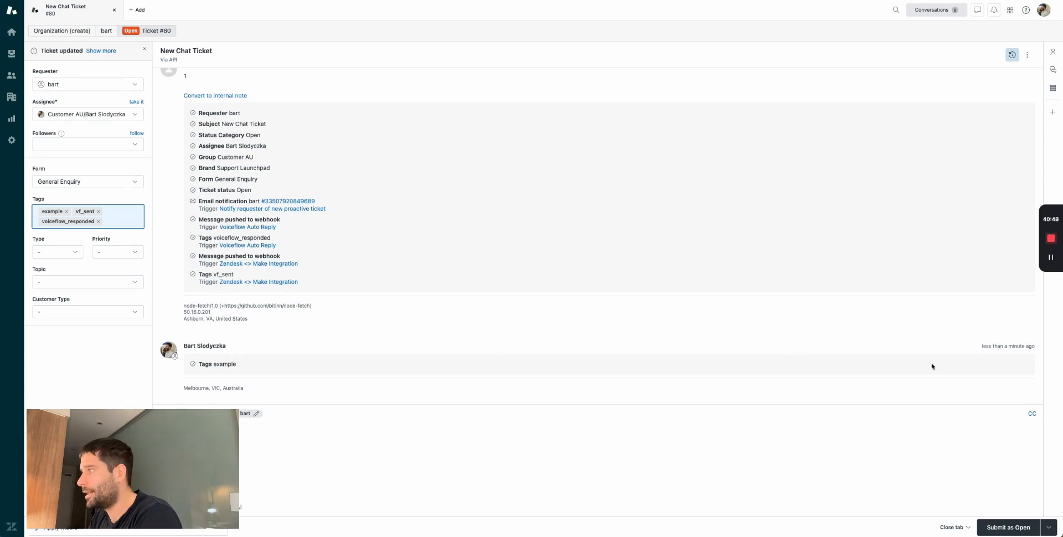
double_click(225, 363)
left_click_drag(226, 346, 177, 348)
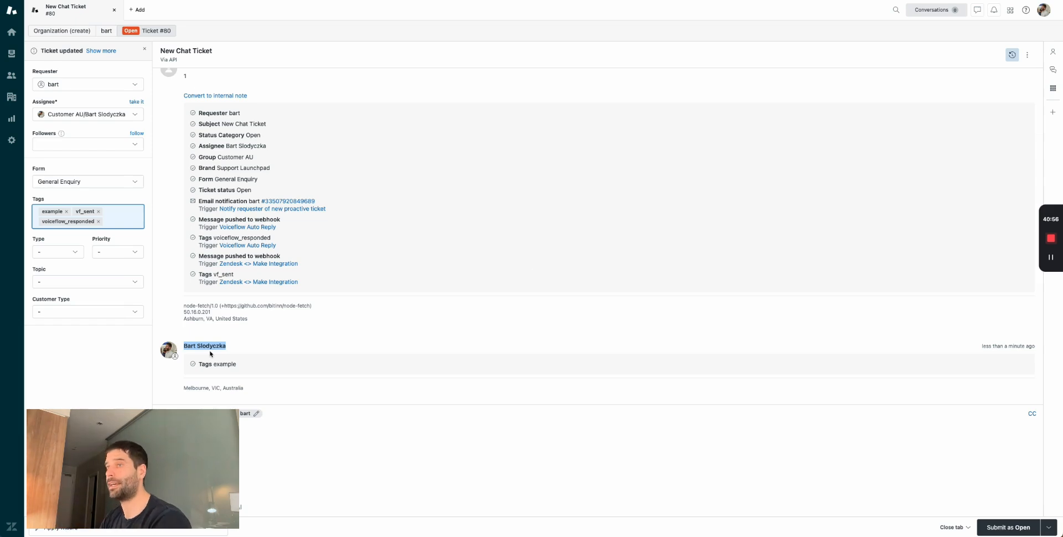
left_click_drag(234, 364, 203, 362)
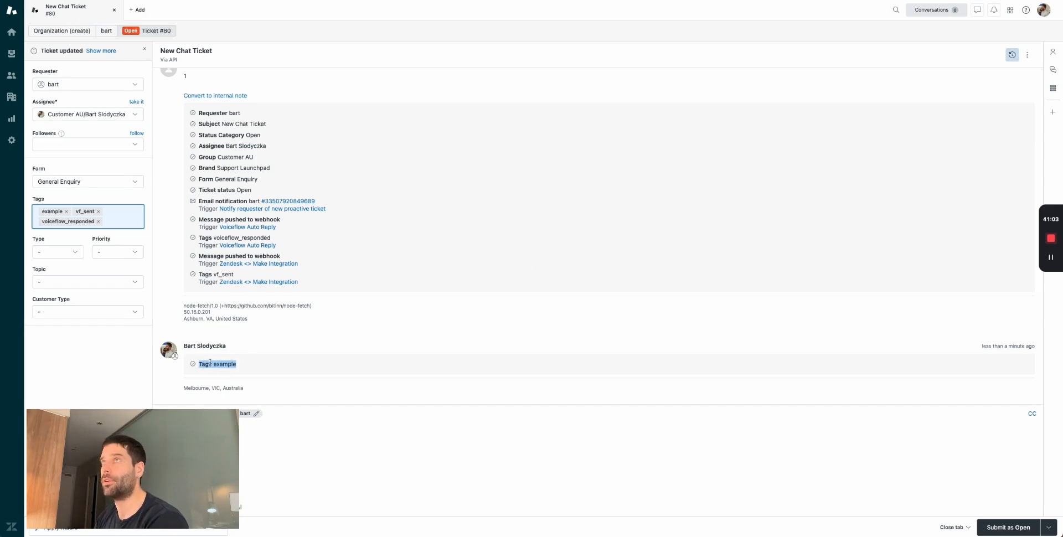
key("ctrl+Tab")
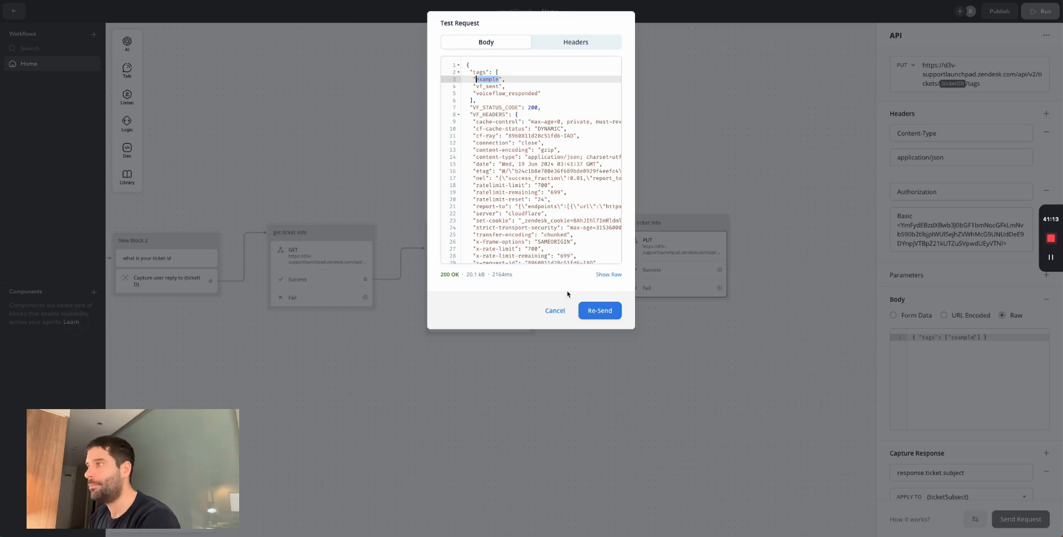
- Replace the example tag with general_question in the PUT block's raw body
left_click(555, 310)
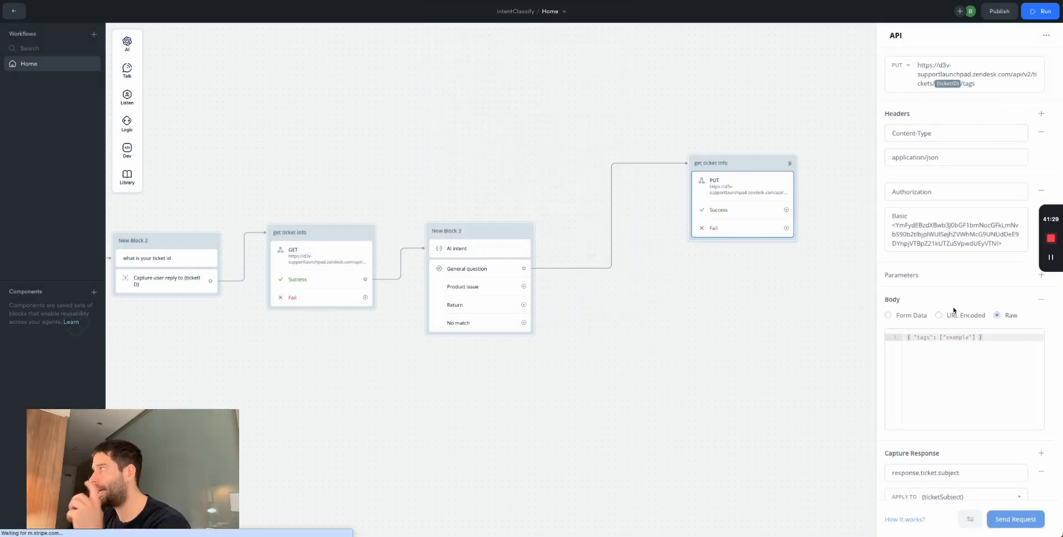
double_click(959, 336)
type("general_question")
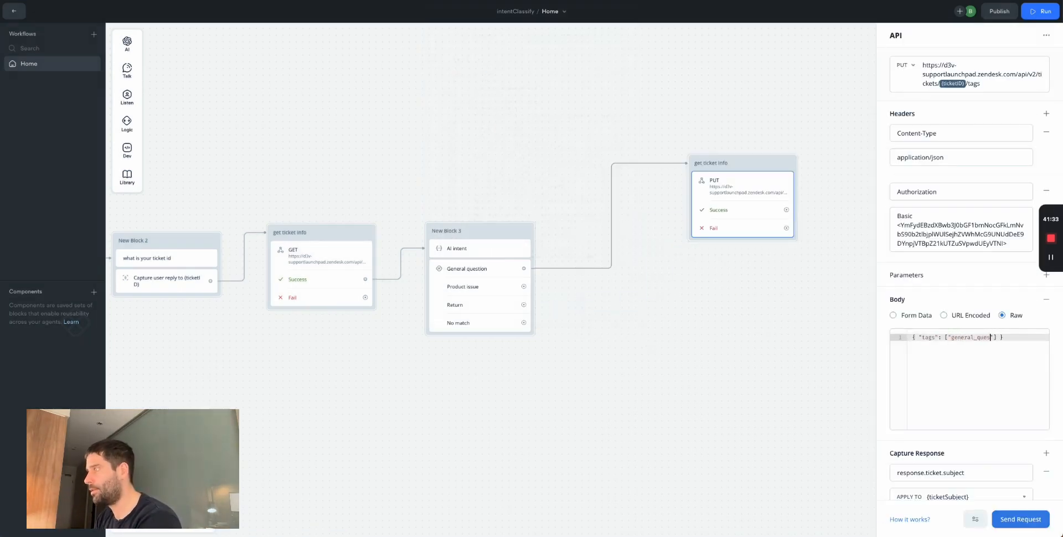
left_click(818, 390)
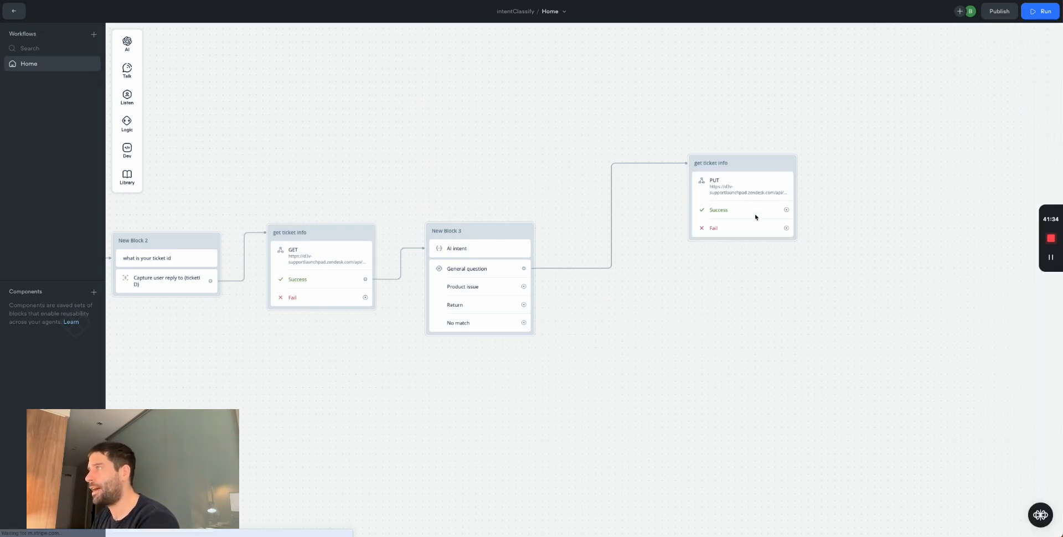
- Shift the PUT get ticket info block right and select its incoming connection
left_click_drag(929, 147, 874, 150)
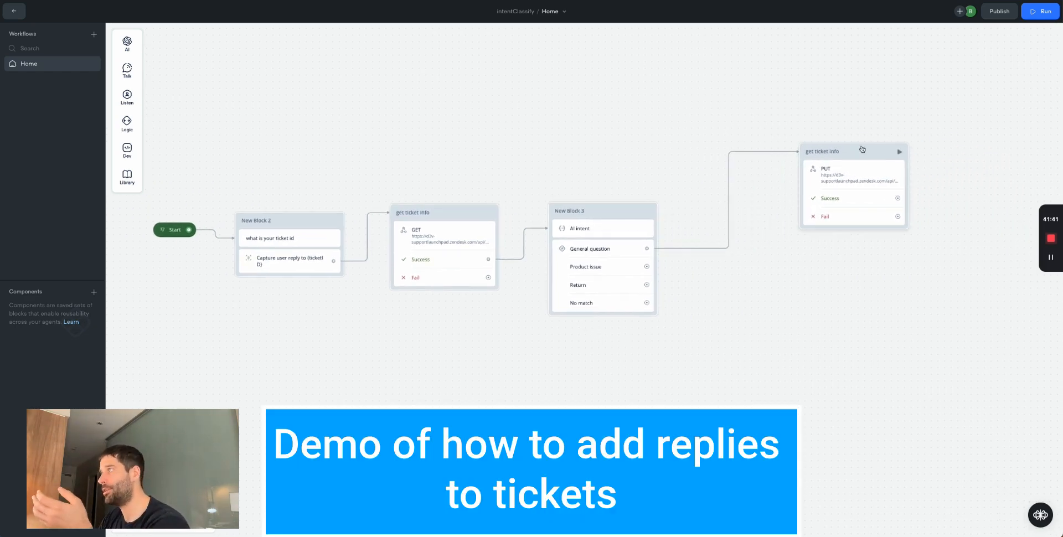
left_click_drag(870, 149, 911, 148)
left_click(769, 151)
- Replace the General question link to the PUT block with a new Set AI step
left_click(719, 131)
left_click_drag(646, 248, 668, 232)
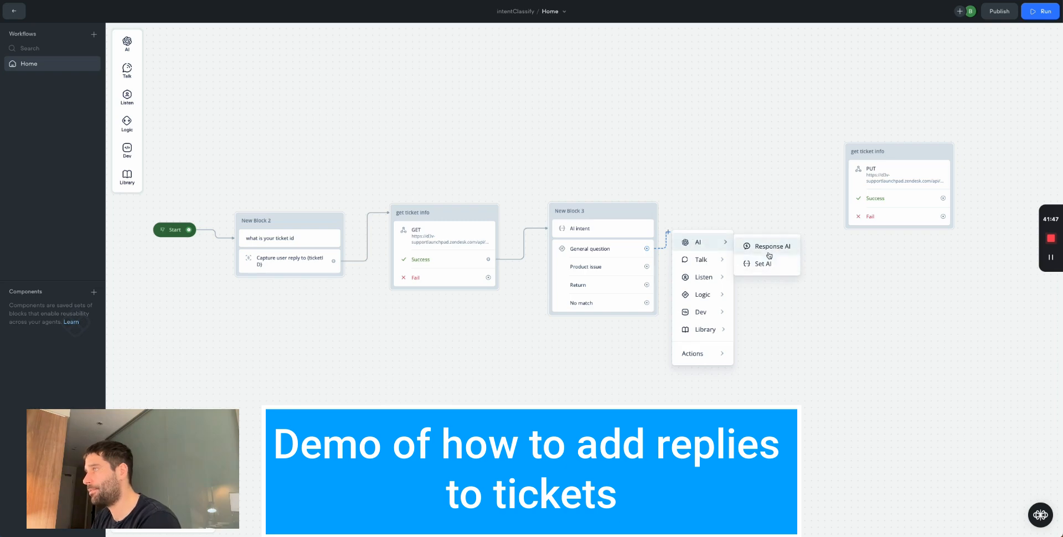
left_click(758, 263)
left_click_drag(754, 217, 833, 160)
left_click(752, 215)
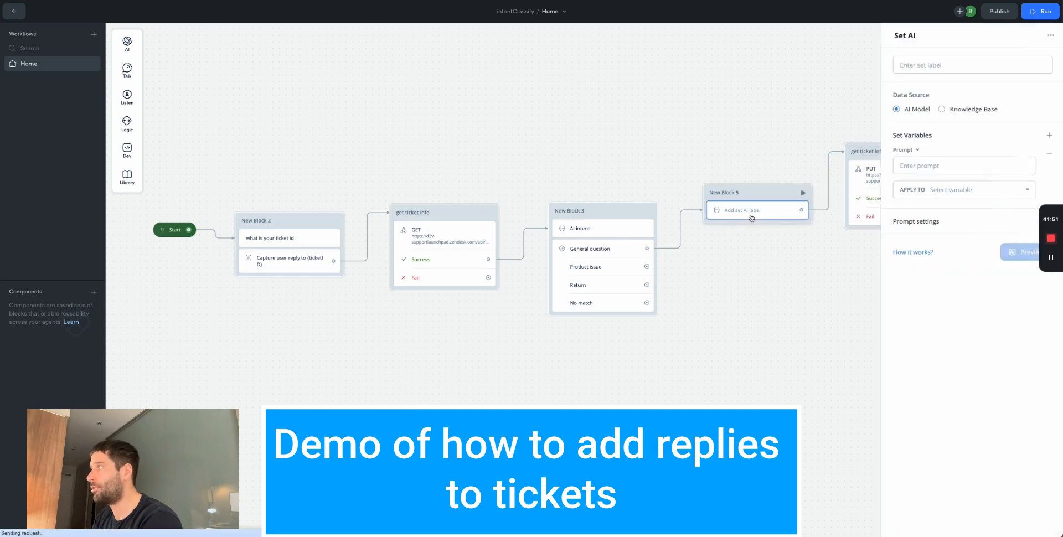
- Build the AI prompt from {ticketSubject} and {ticketDescription}, saving output to a new aiResponse variable
left_click(933, 166)
type("{tick")
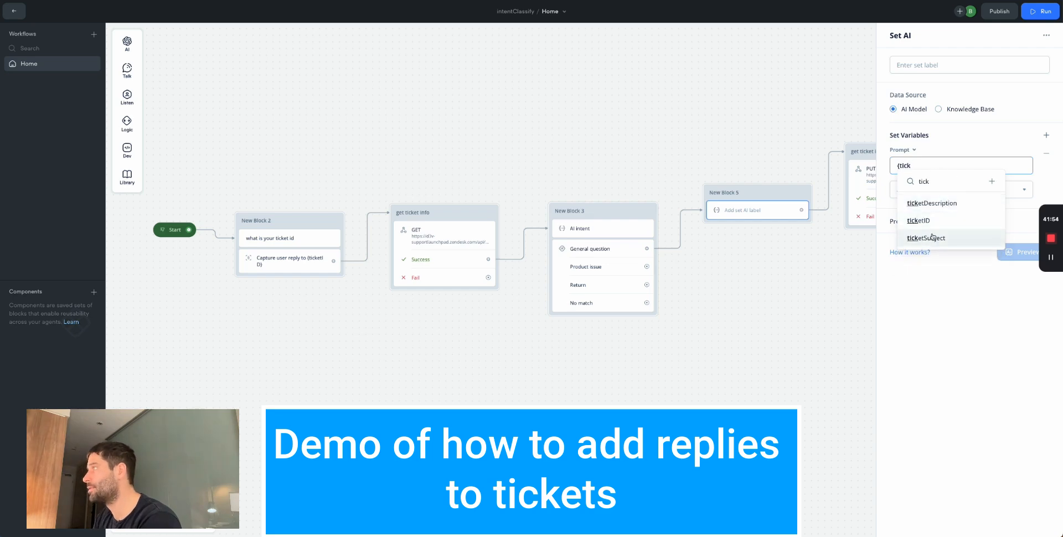
left_click(934, 237)
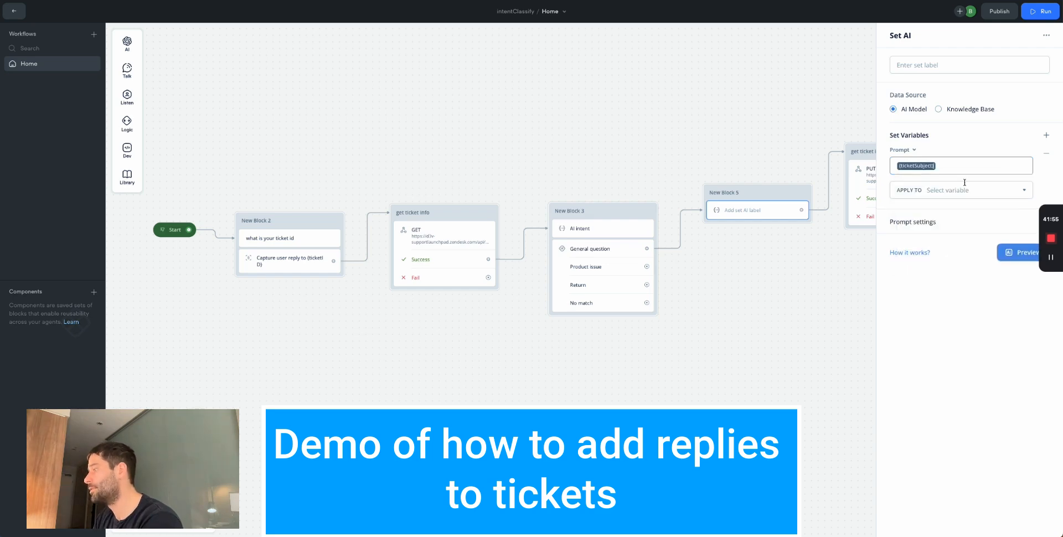
type("{tick")
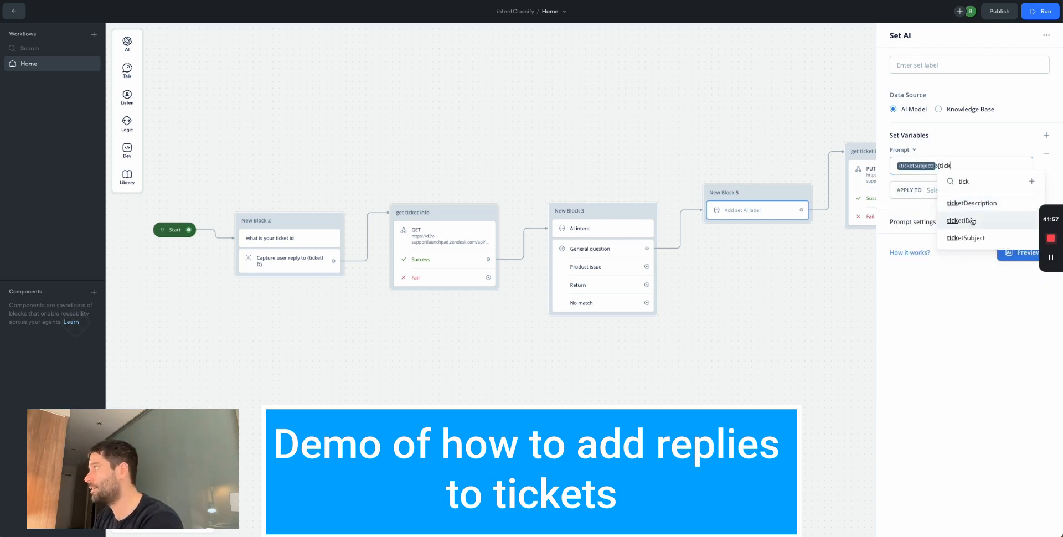
left_click(945, 194)
left_click(944, 190)
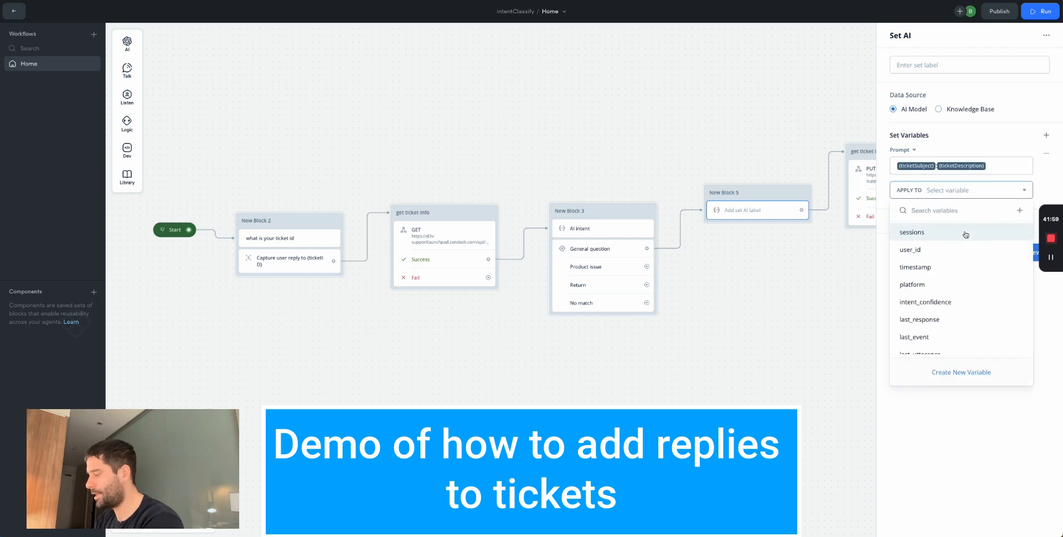
type("aiResponse")
left_click(956, 248)
left_click(554, 173)
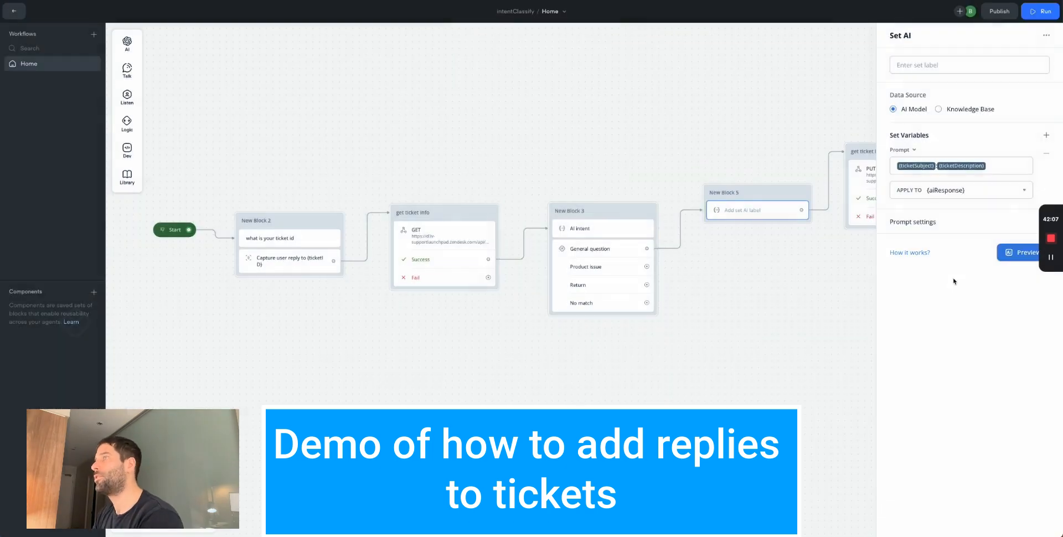
- Set max tokens to 932 and write a system prompt requesting an email-formatted reply
left_click(981, 222)
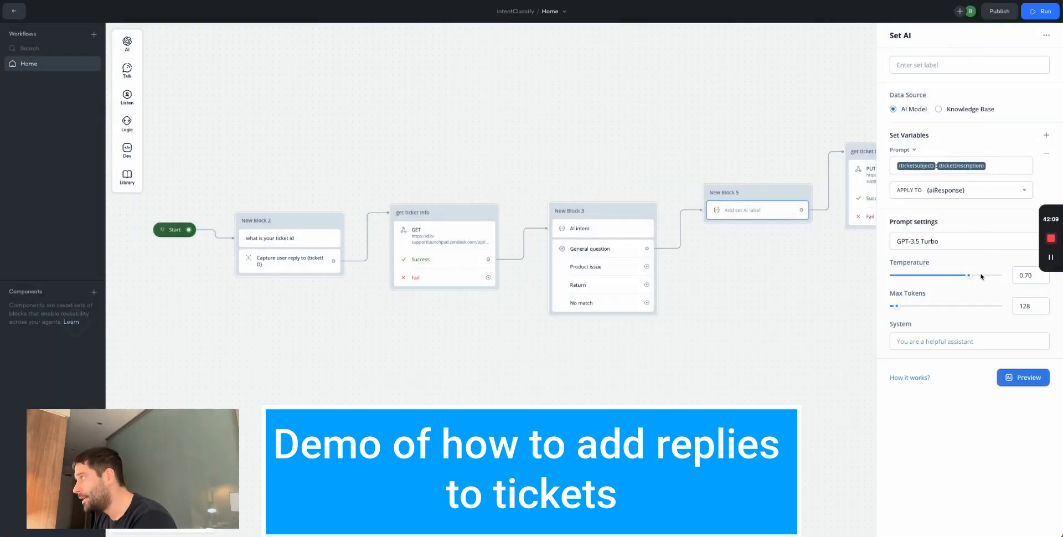
left_click_drag(968, 275, 942, 306)
left_click(920, 341)
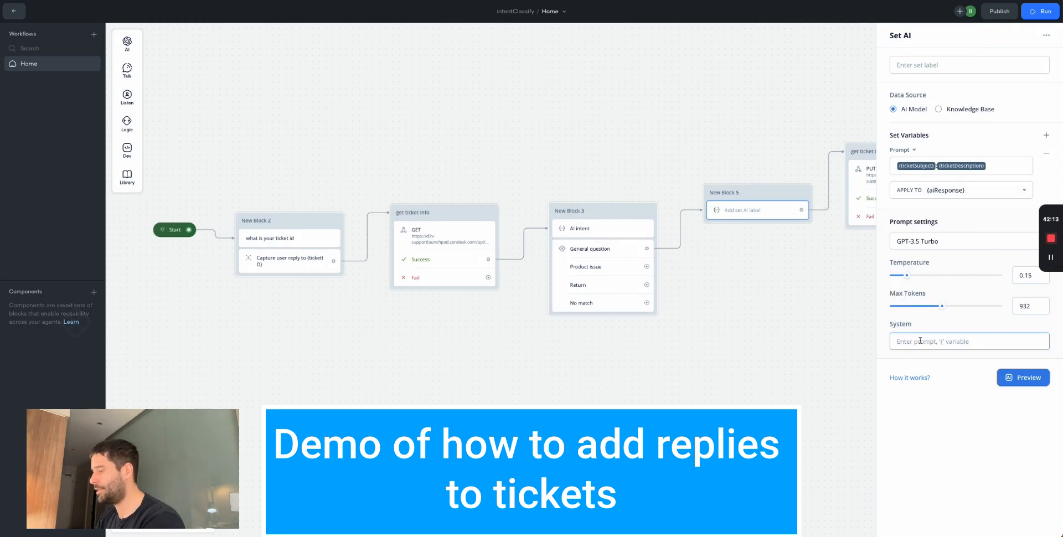
type("Generate a response for this question. Ke")
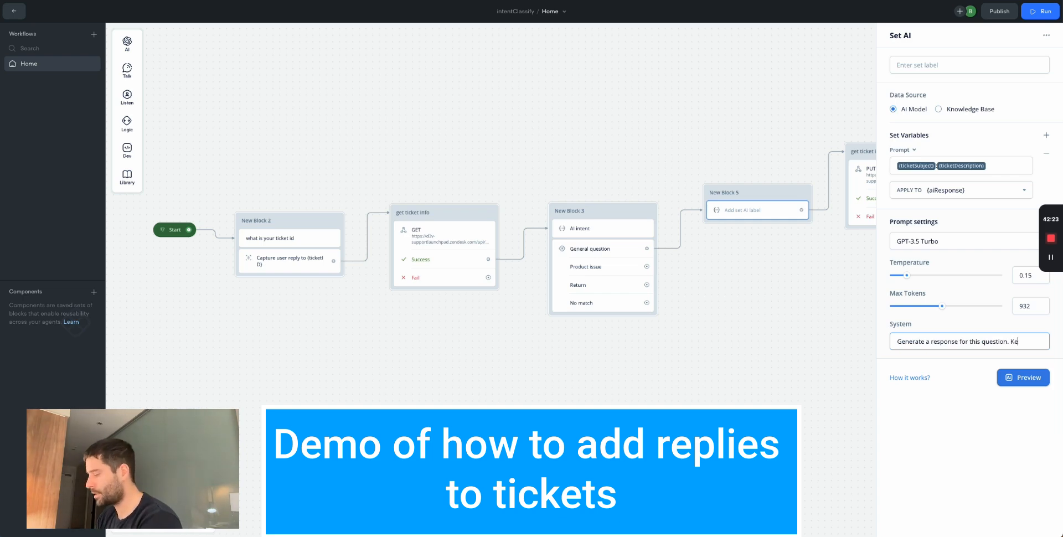
key("BackSpace")
key("BackSpace")
type("format your")
type(" repy as ifd")
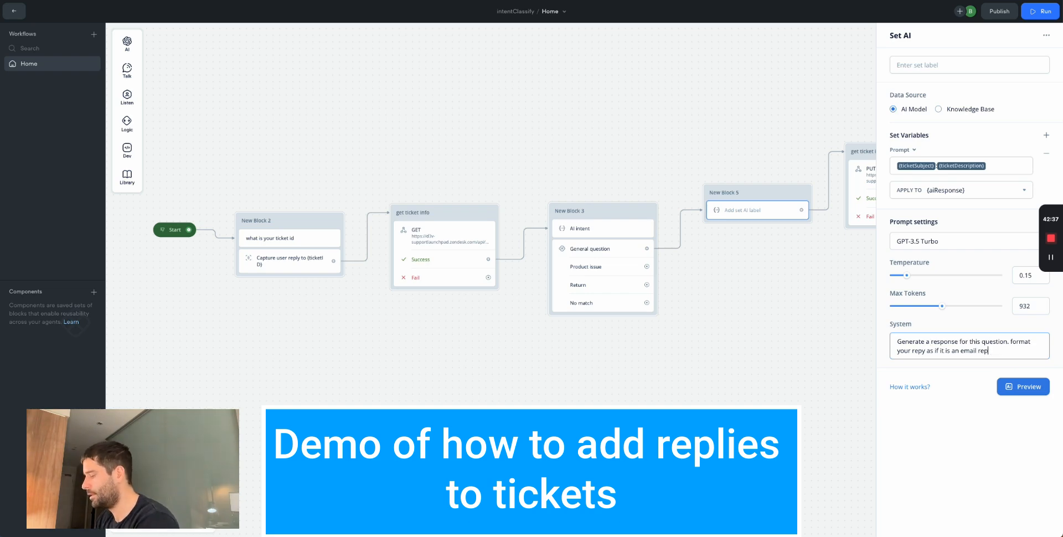
left_click(796, 382)
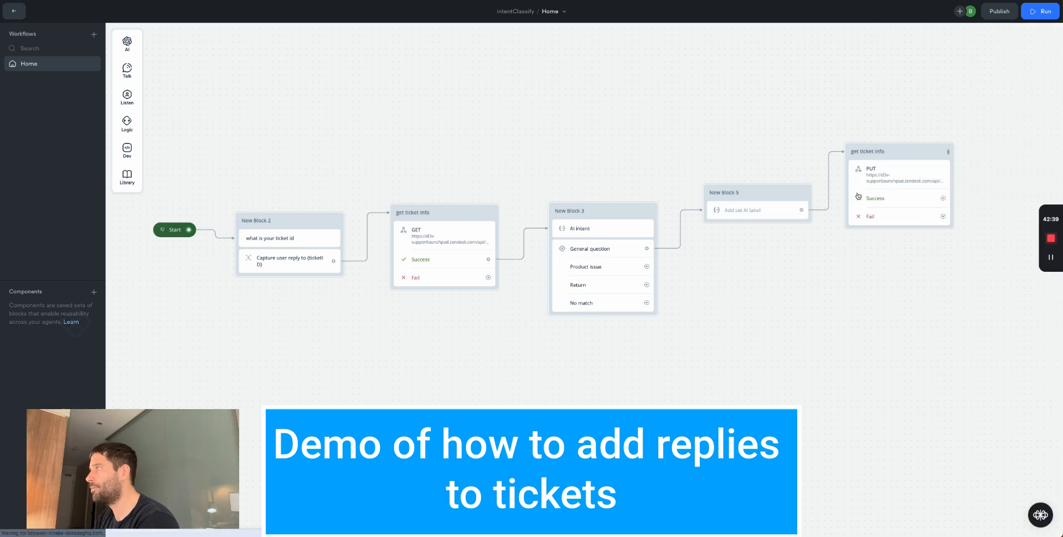
- Switch New Block 5's AI data source to Knowledge Base
left_click(757, 210)
left_click(939, 110)
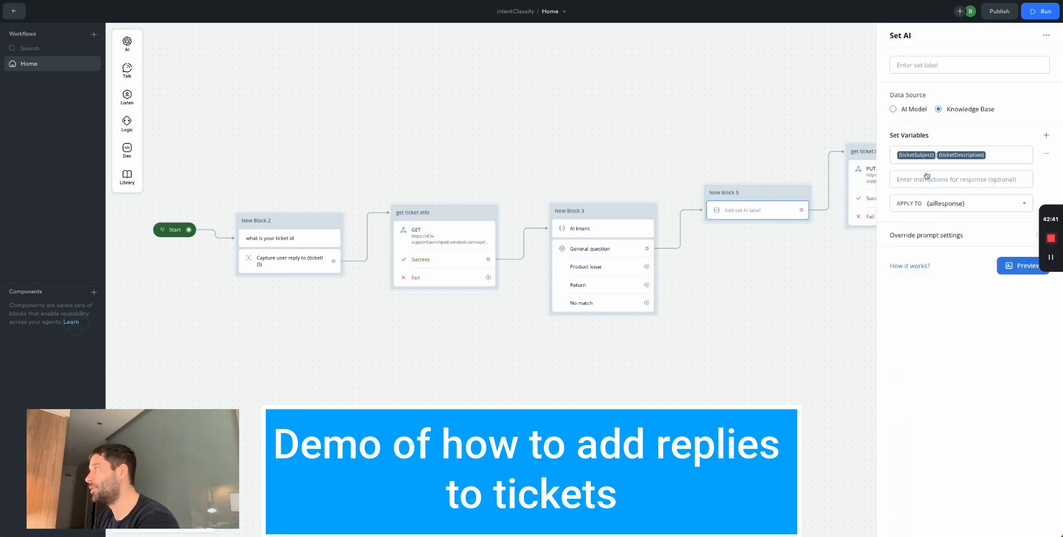
left_click(167, 56)
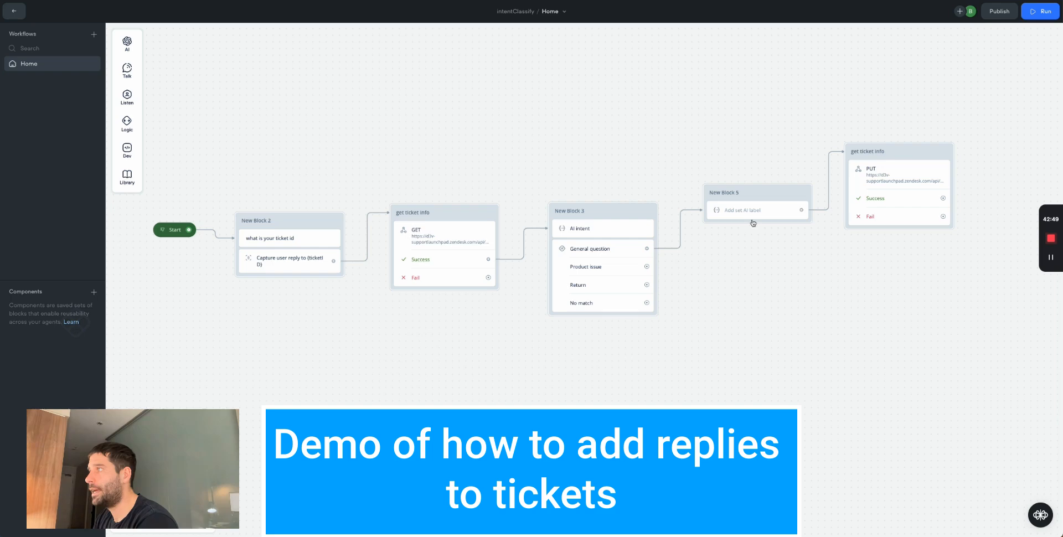
- Move the PUT block further right and delete its link from New Block 5
left_click_drag(909, 155, 999, 155)
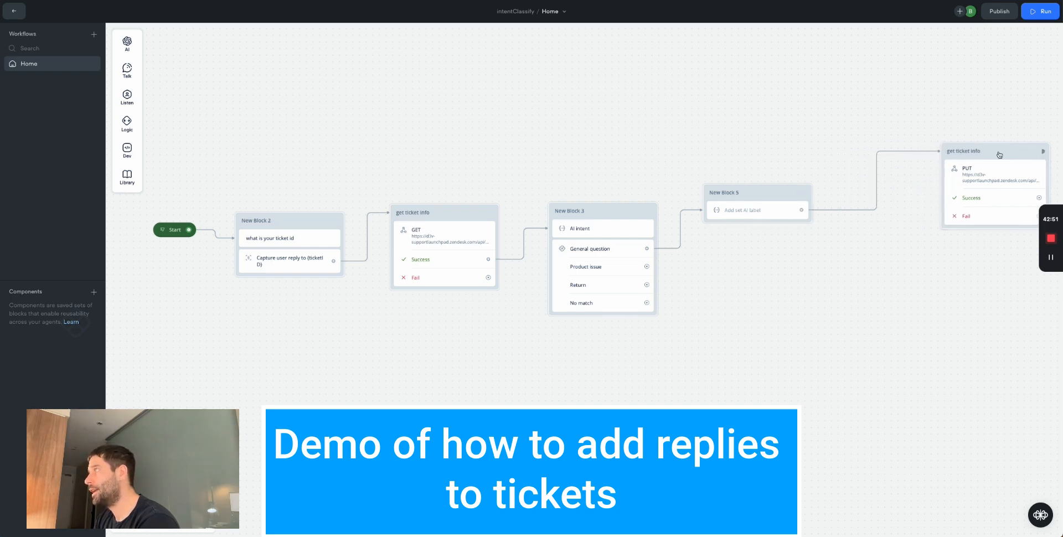
scroll(818, 234, "right", 3)
left_click(769, 190)
key("BackSpace")
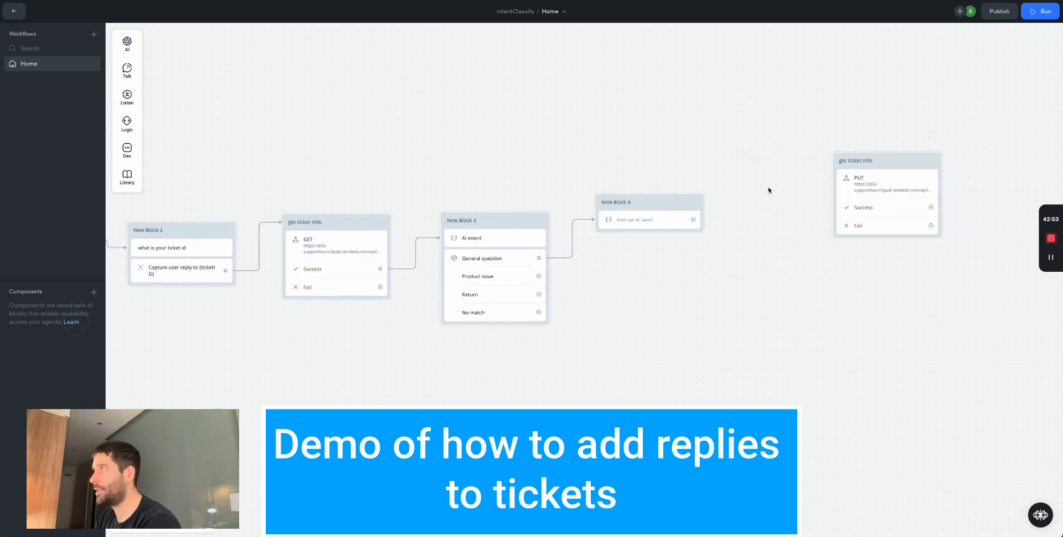
scroll(633, 248, "left", 4)
- Duplicate the GET get ticket info block after New Block 5 and change its method to PUT
left_click_drag(541, 175, 410, 325)
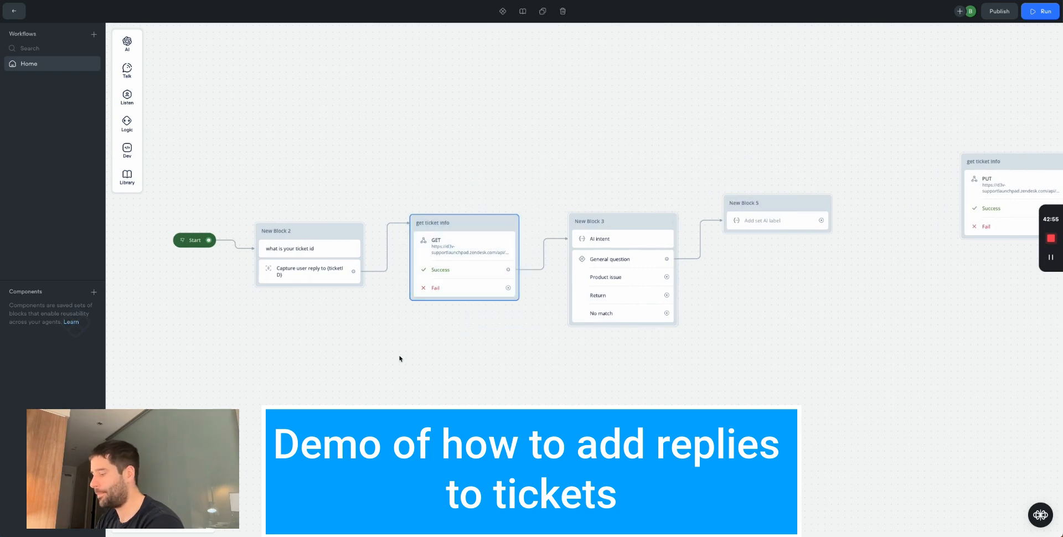
key("ctrl+c")
key("ctrl+v")
left_click_drag(557, 176, 918, 160)
left_click(913, 180)
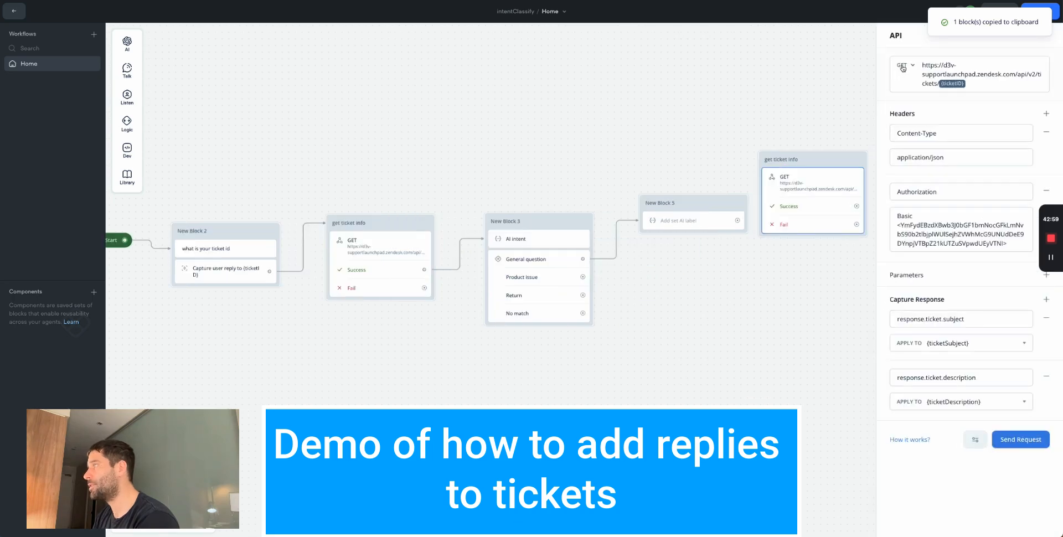
left_click(903, 65)
left_click(908, 138)
left_click(759, 124)
- Link New Block 5 to the new PUT block, and its Success path to the original PUT
scroll(692, 161, "right", 4)
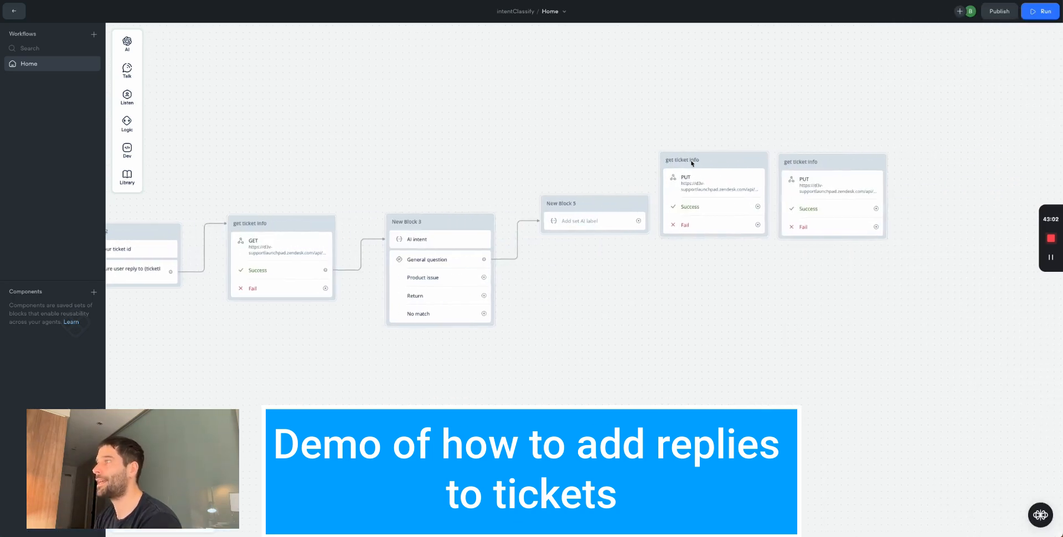
left_click_drag(634, 220, 646, 161)
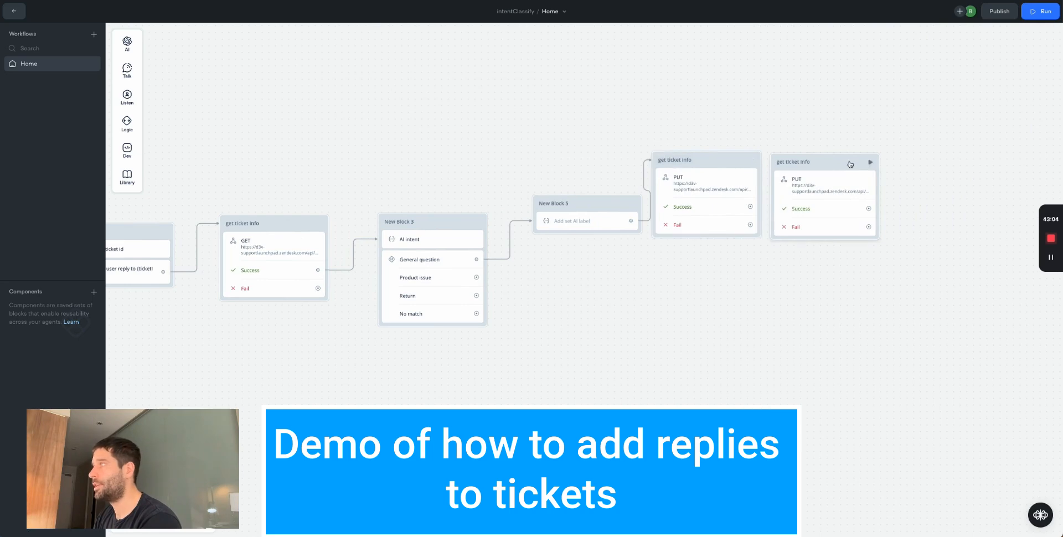
left_click_drag(835, 160, 852, 160)
left_click_drag(722, 159, 740, 159)
left_click_drag(766, 207, 795, 162)
left_click_drag(922, 124, 676, 147)
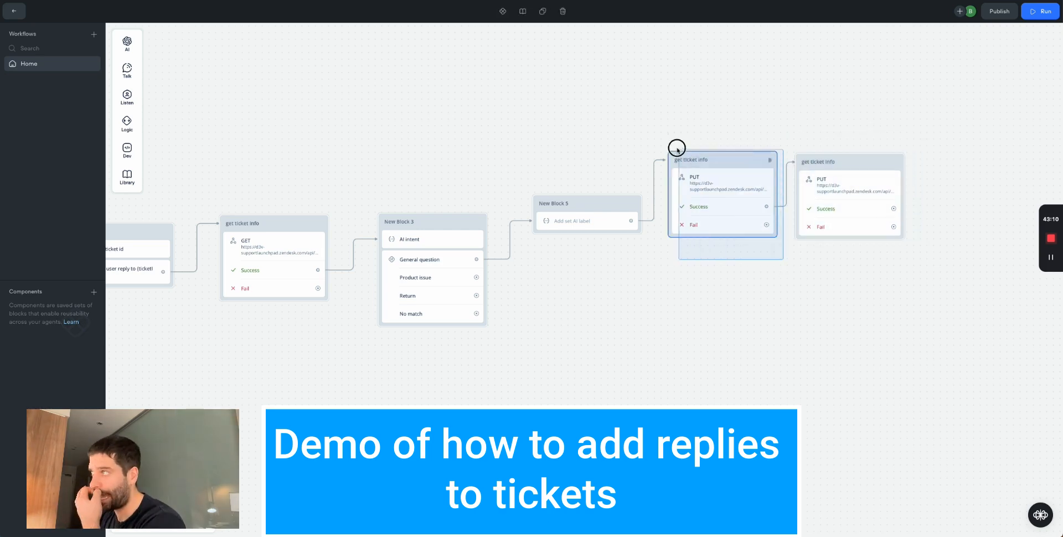
- Add an empty Raw request body to the new PUT block
left_click(893, 237)
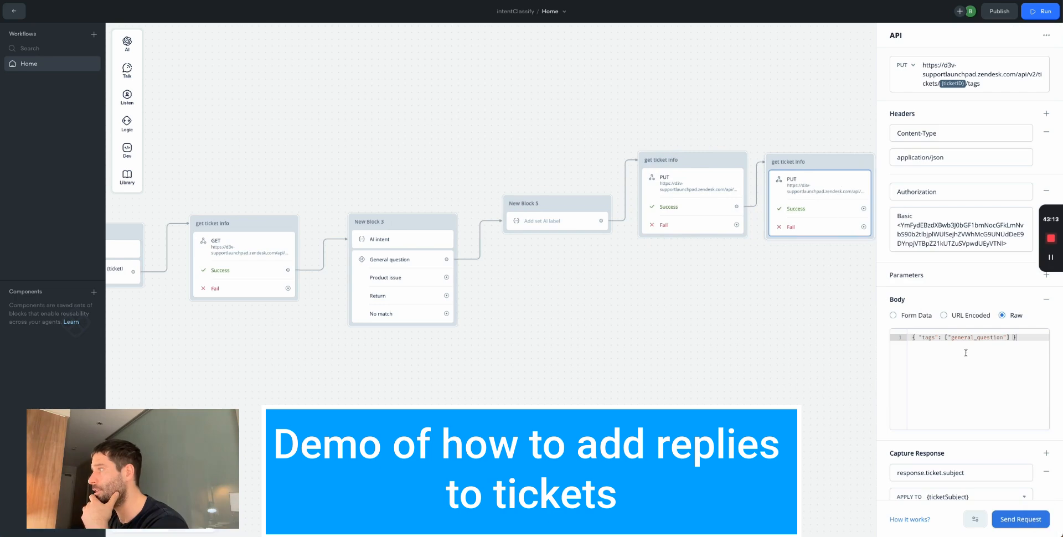
left_click(698, 194)
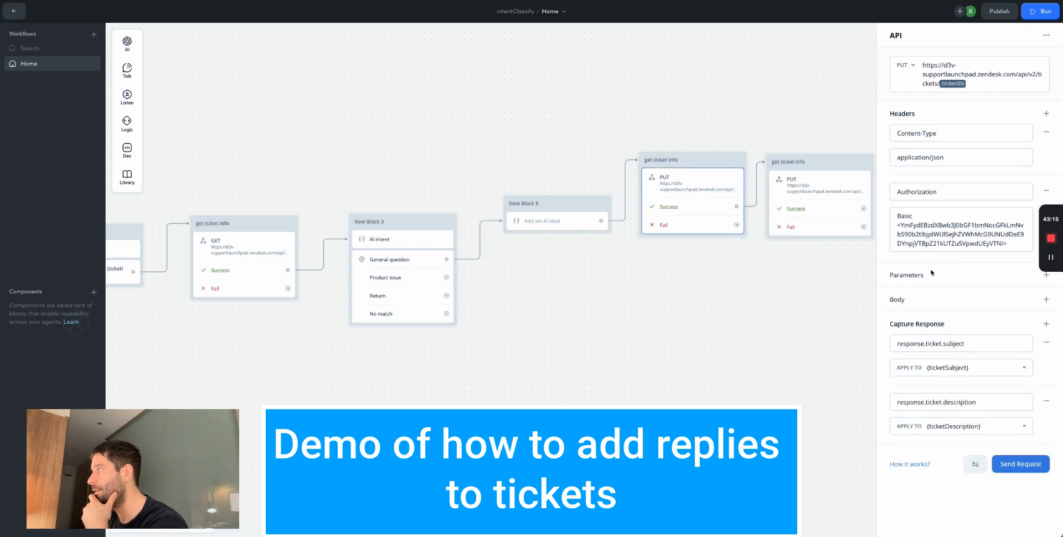
left_click(1046, 299)
left_click(1015, 315)
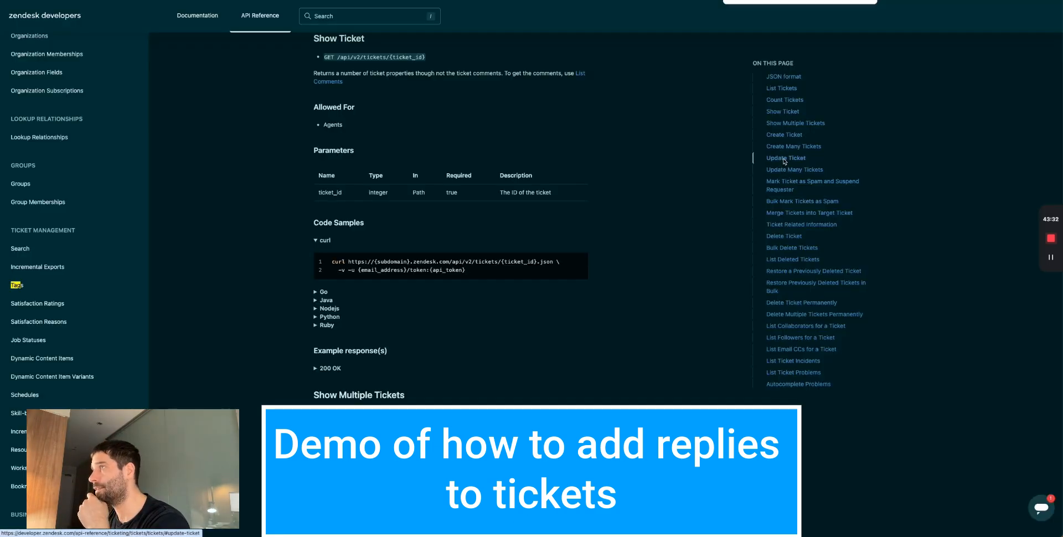
- Paste Zendesk's Update Ticket example JSON into the new PUT block's raw body
left_click(784, 160)
scroll(349, 239, "down", 3)
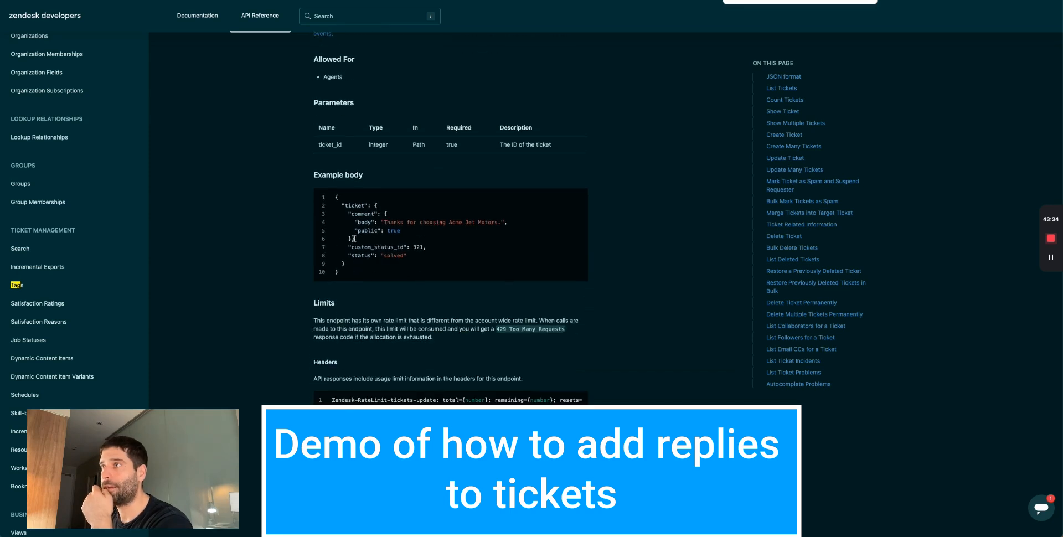
mouse_move(343, 274)
left_mouse_down()
mouse_move(333, 201)
mouse_move(340, 269)
mouse_move(369, 279)
mouse_move(345, 277)
left_mouse_up()
left_click(333, 200)
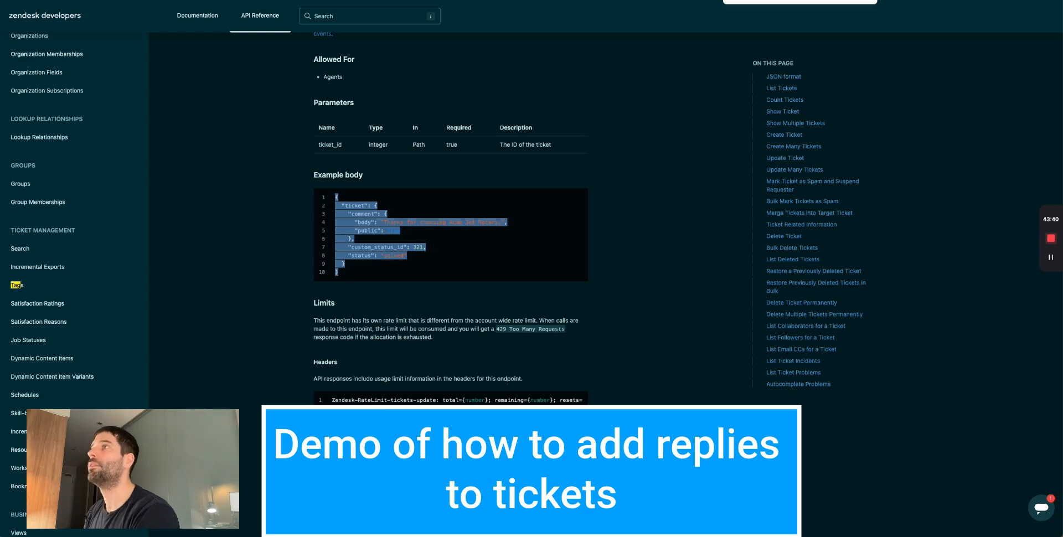
key("super+Tab")
left_click(945, 357)
key("super+v")
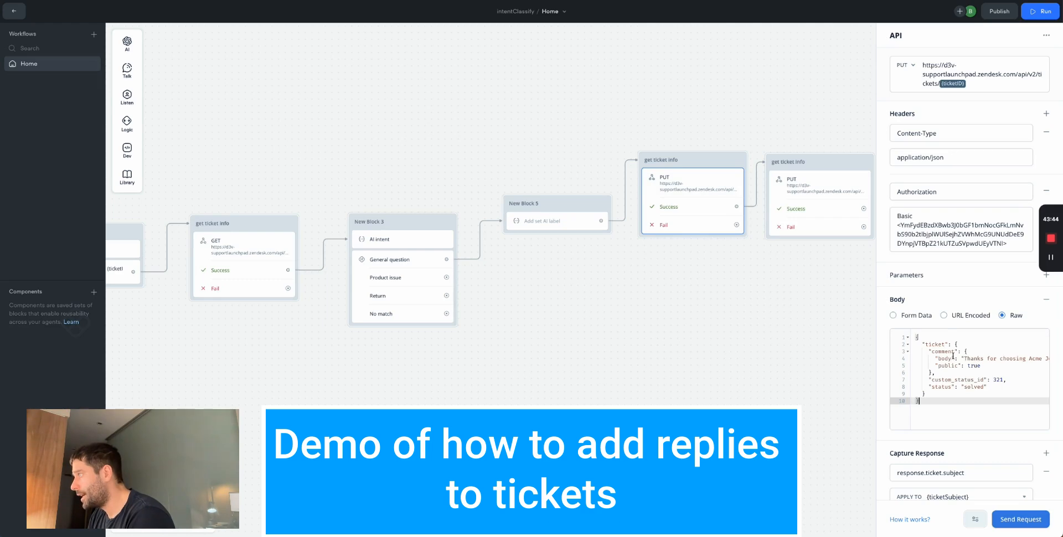
- Set the comment body to {aiResponse} and change public to false
scroll(964, 355, "right", 3)
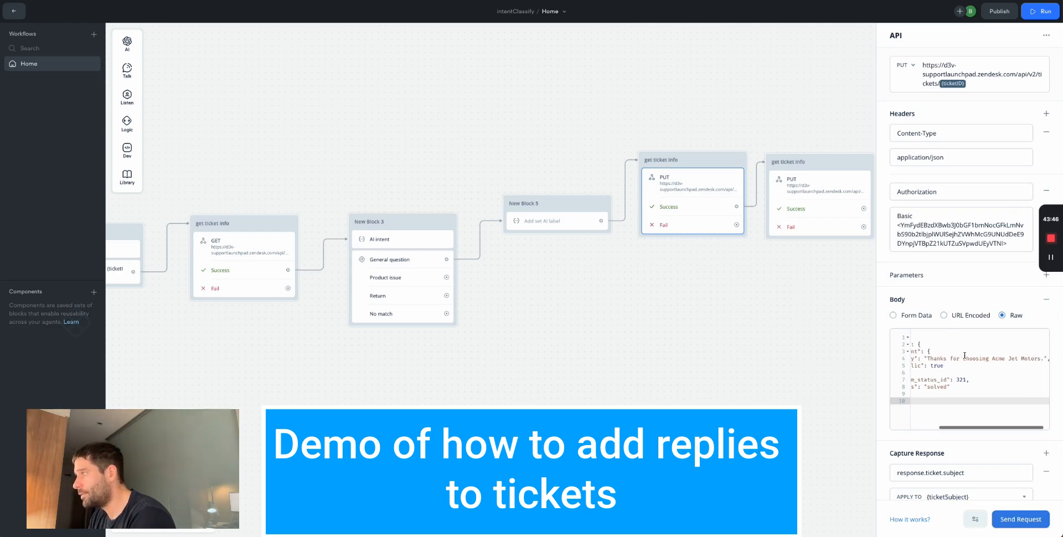
left_click_drag(1042, 359, 921, 358)
type("{")
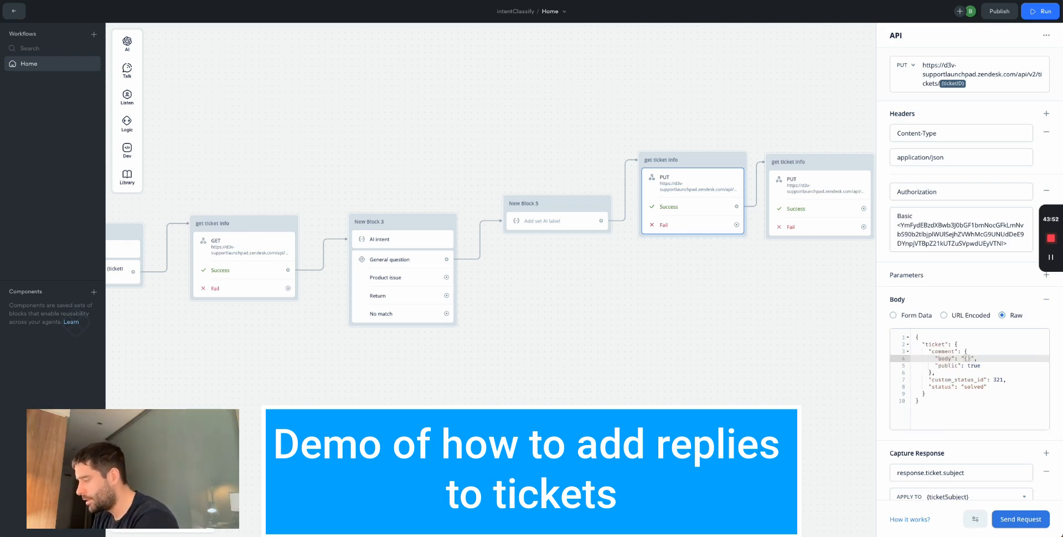
type("ai")
type("Response")
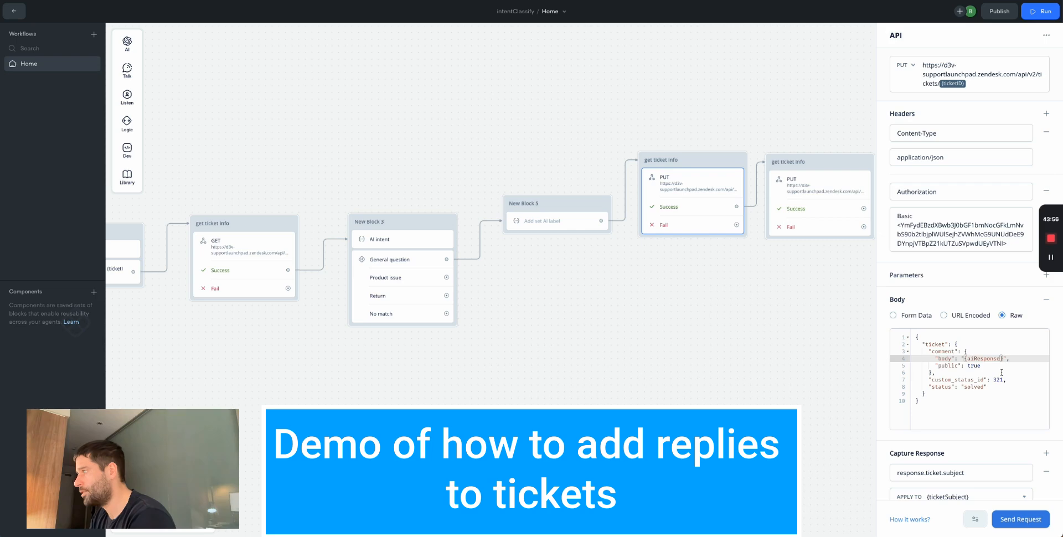
left_click(994, 365)
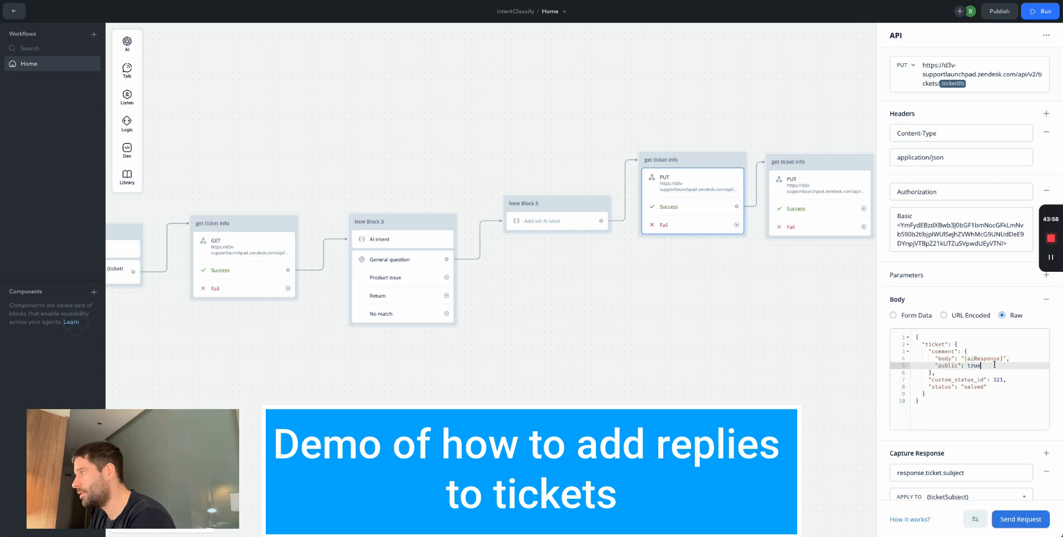
double_click(976, 366)
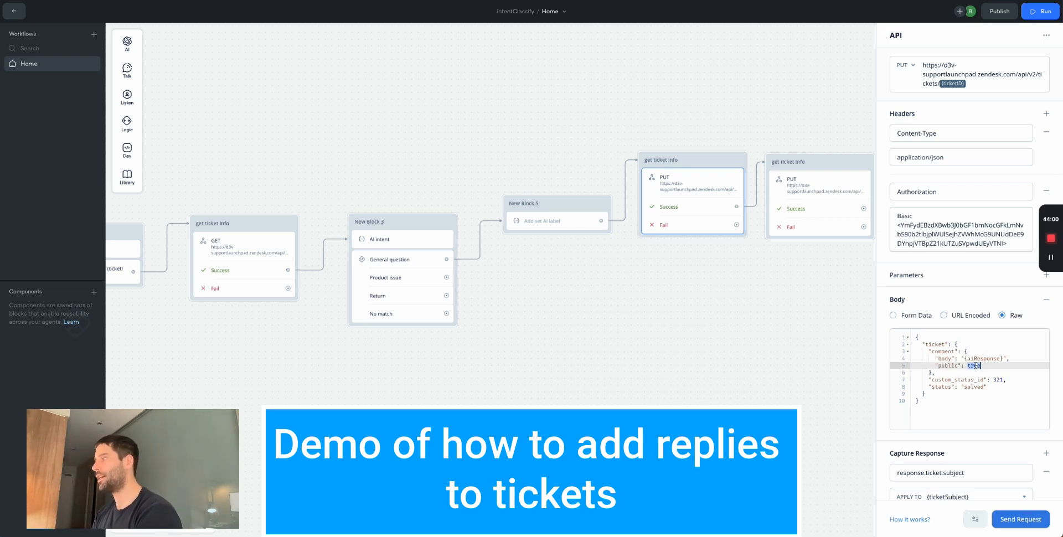
type("false")
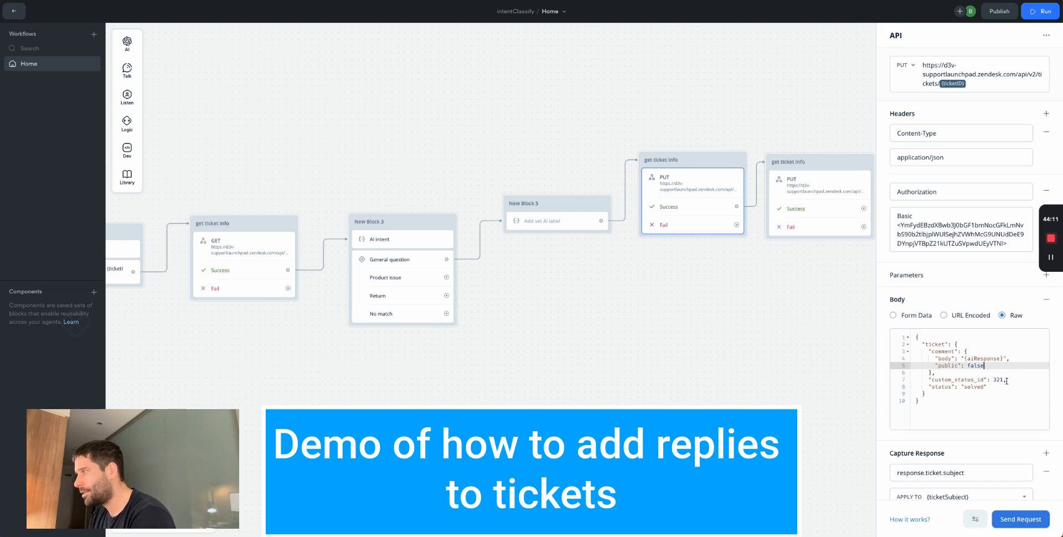
- Delete the custom_status_id and status lines from the JSON body
left_click_drag(1007, 381, 925, 380)
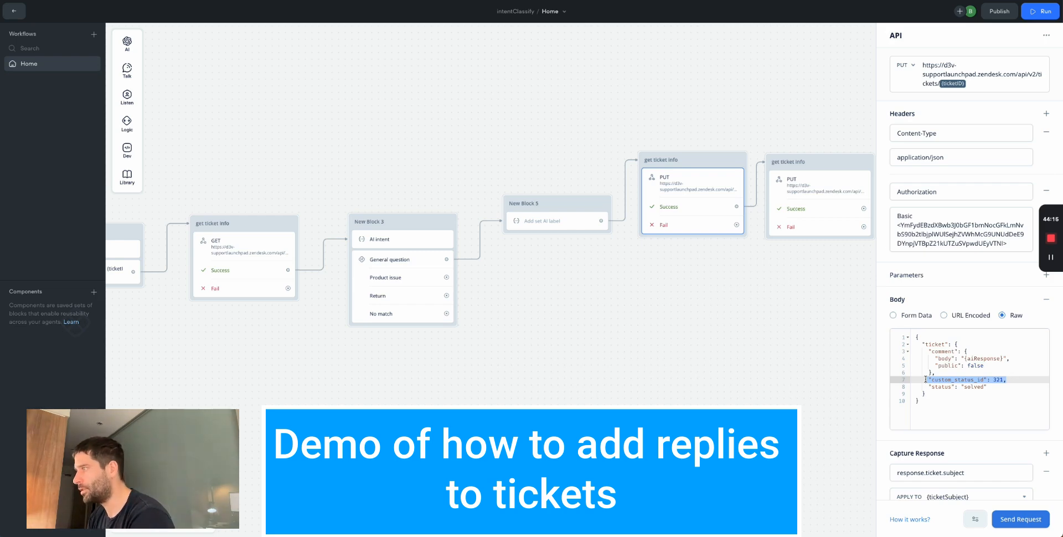
key("BackSpace")
key("BackSpace")
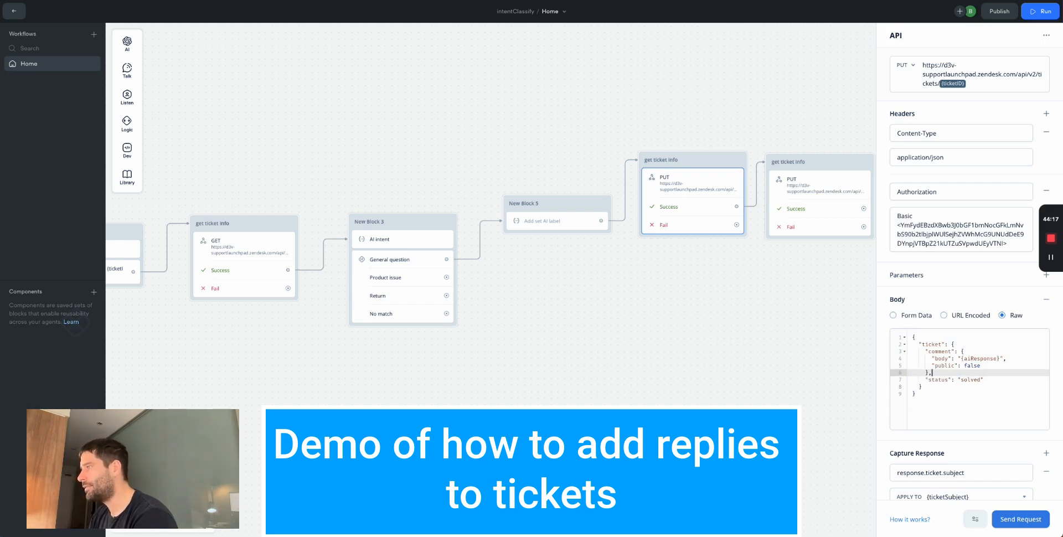
left_click_drag(960, 380, 975, 380)
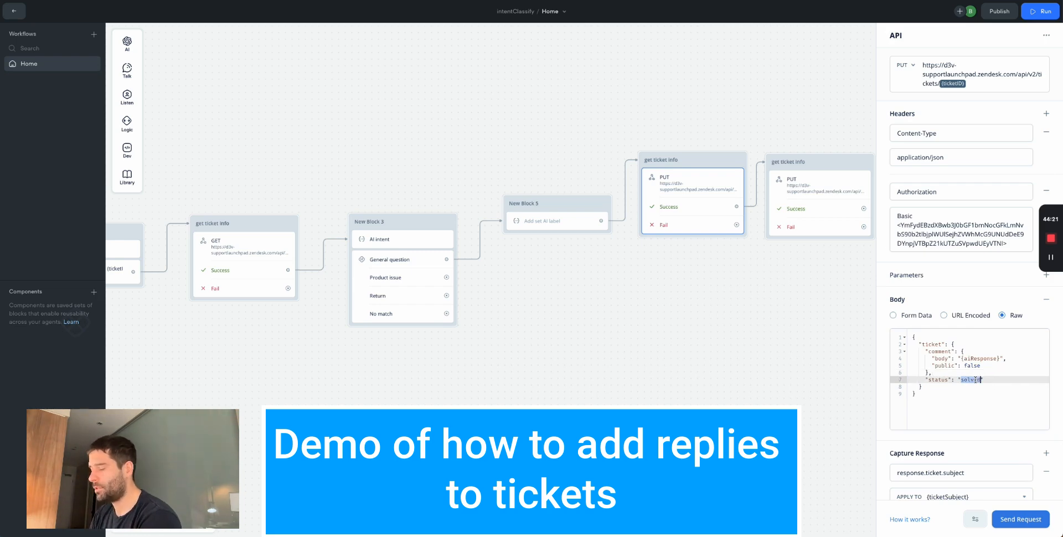
left_click_drag(980, 380, 913, 380)
key("BackSpace")
key("BackSpace")
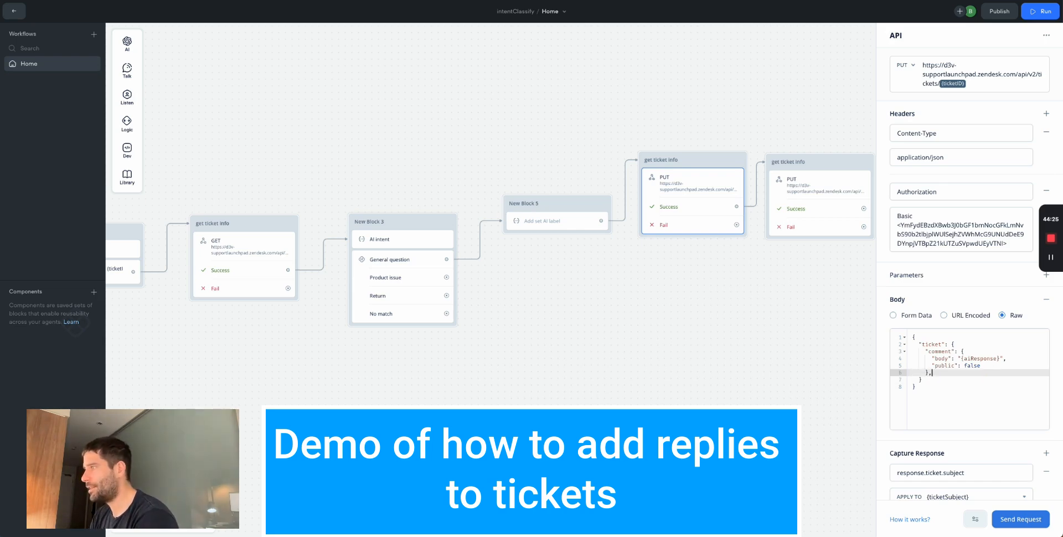
key("ctrl+z")
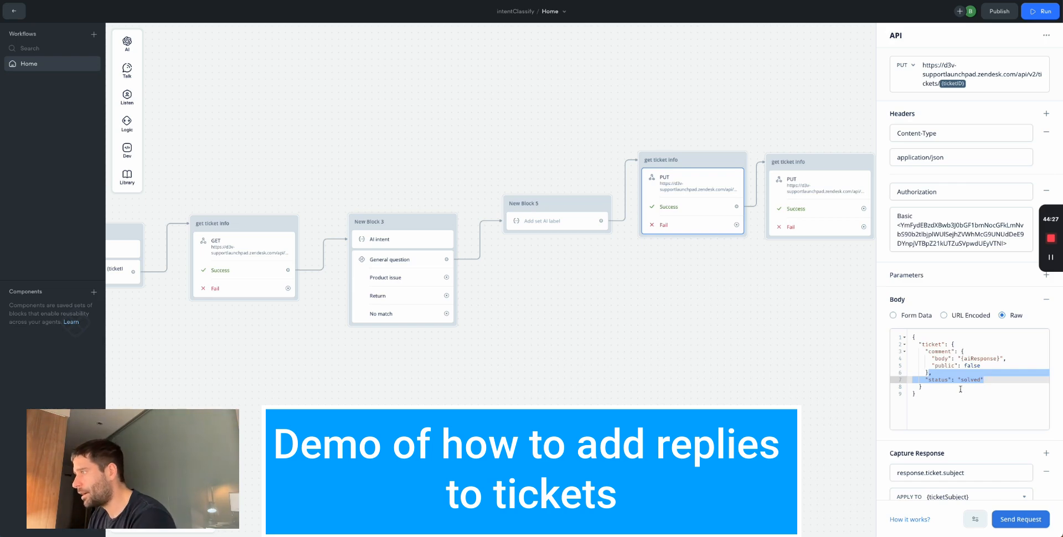
left_click_drag(983, 380, 908, 380)
key("BackSpace")
key("BackSpace")
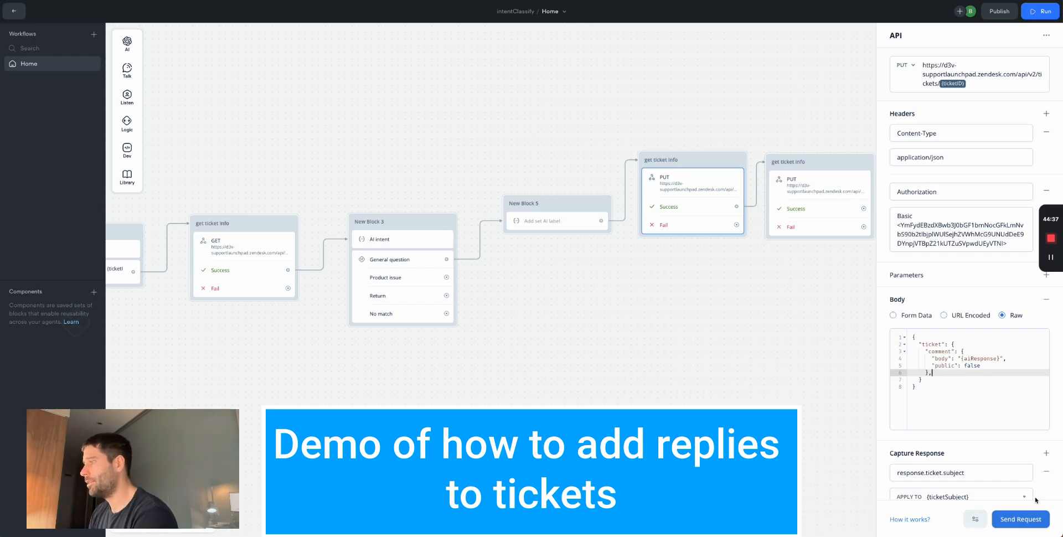
left_click(1020, 519)
- Test the PUT request with ticketID 80 and aiResponse 'Testing response', getting 200 OK
left_click(496, 89)
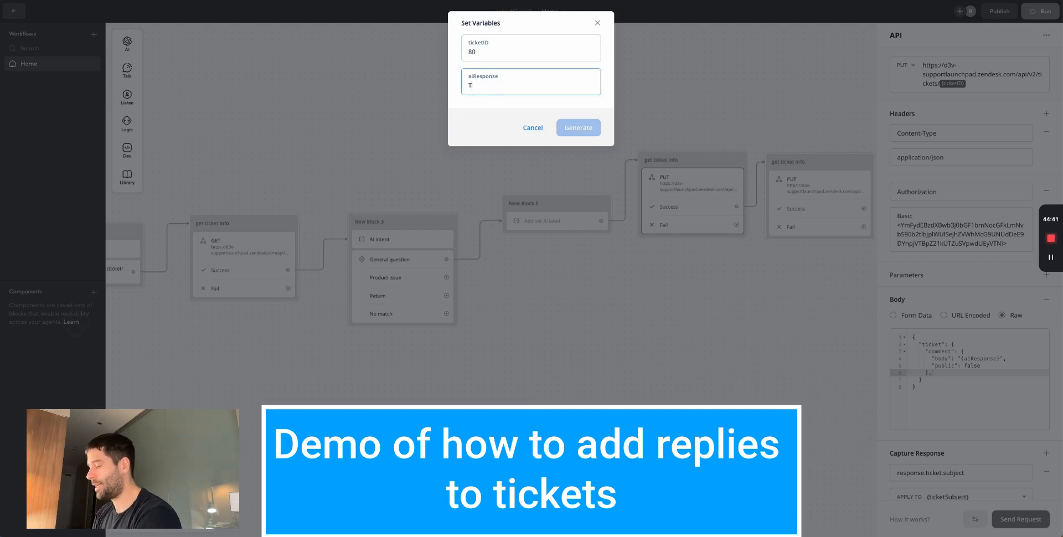
type("Testing response")
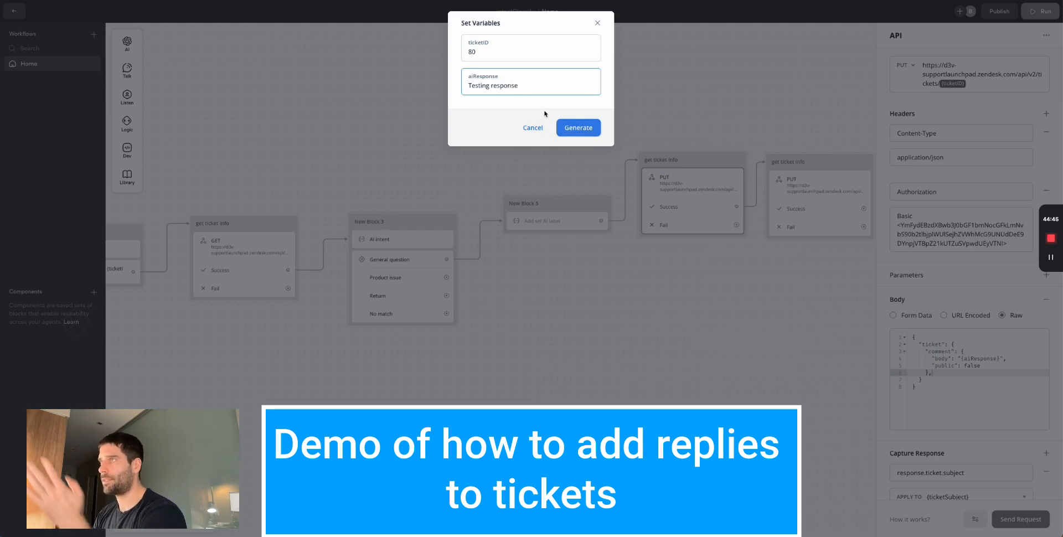
left_click(581, 129)
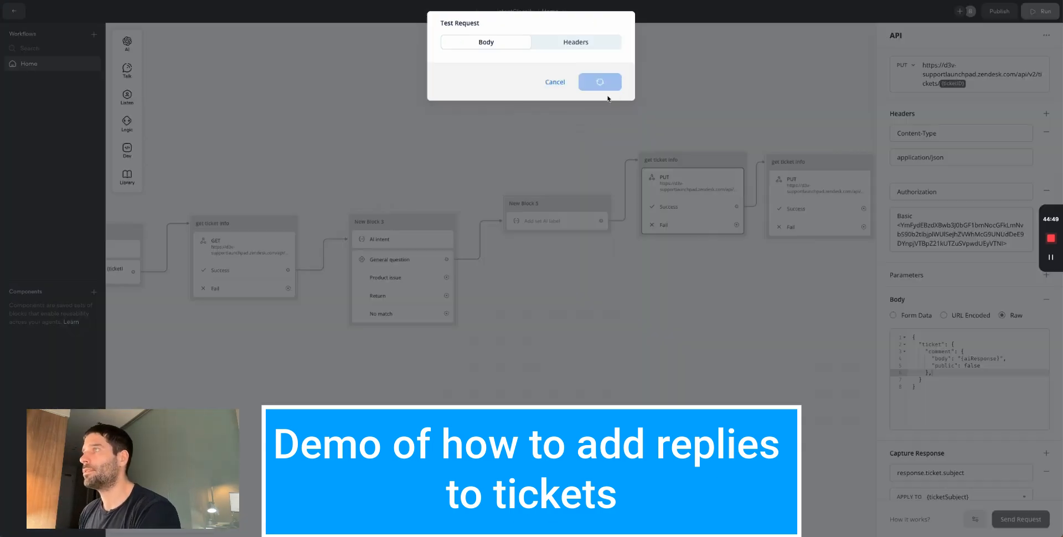
left_click(554, 310)
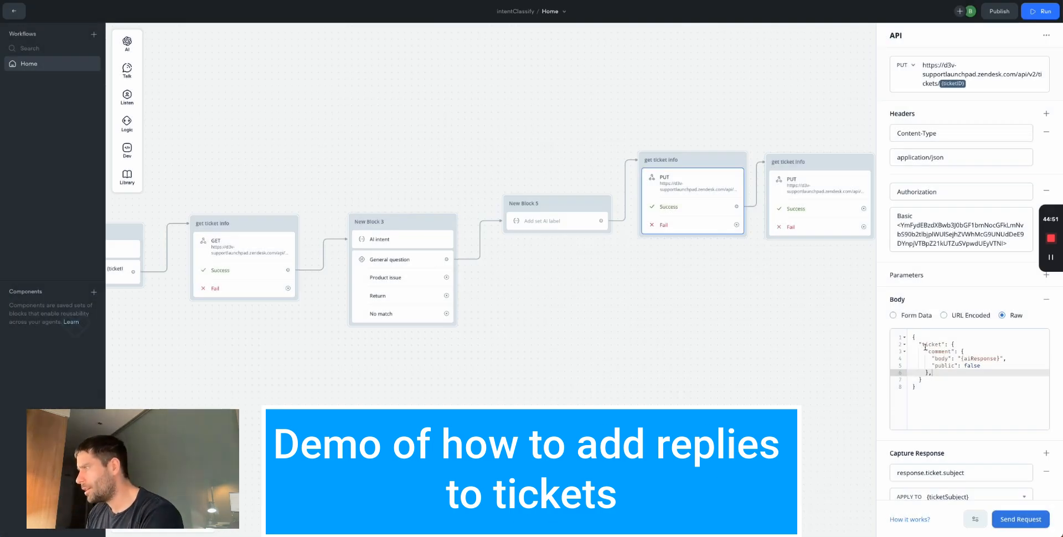
left_click(1008, 519)
left_click(571, 126)
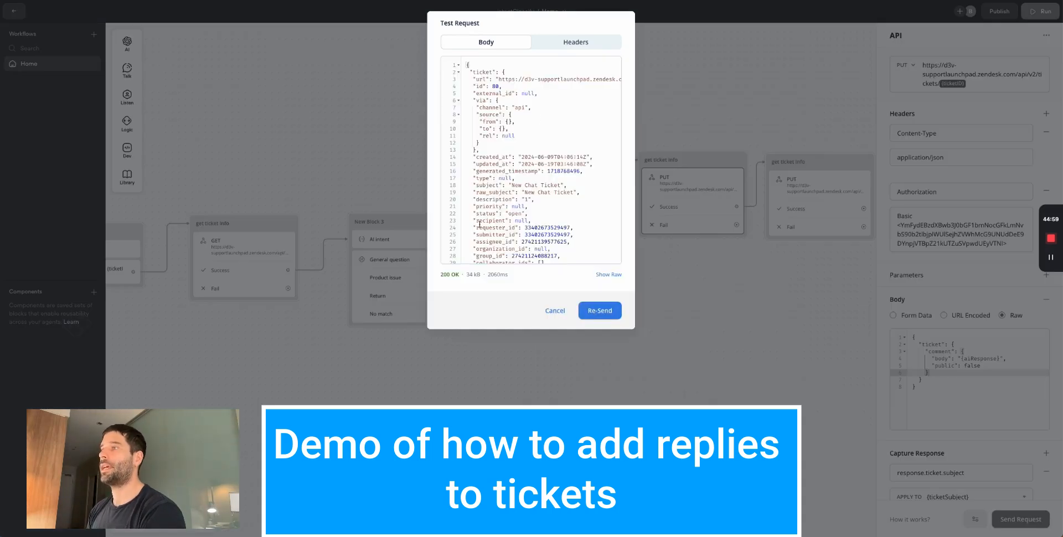
left_click_drag(493, 77, 537, 227)
- Hide ticket #80's event history and check the 'Testing response' internal note arrived
left_click(537, 227)
key("super+Tab")
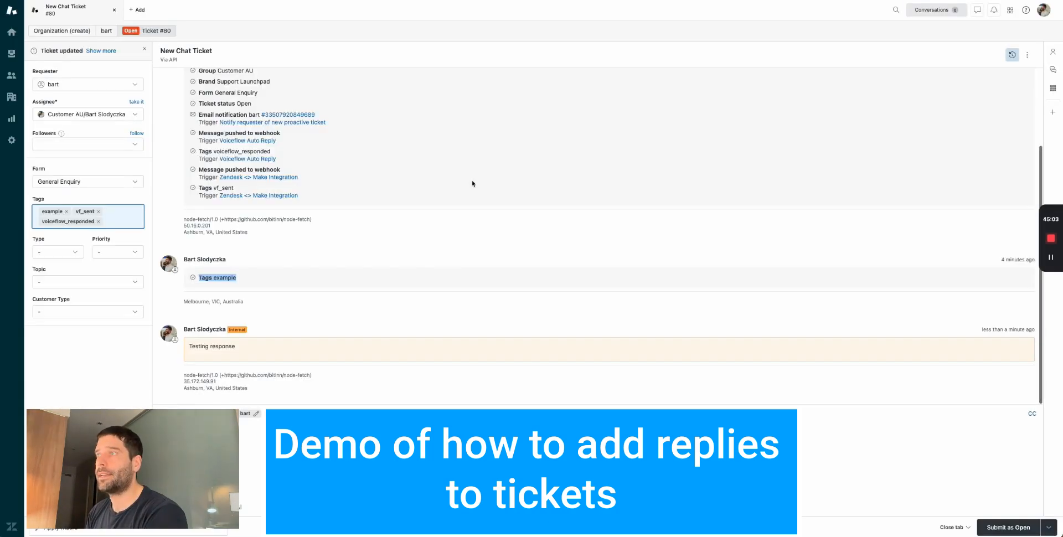
triple_click(227, 346)
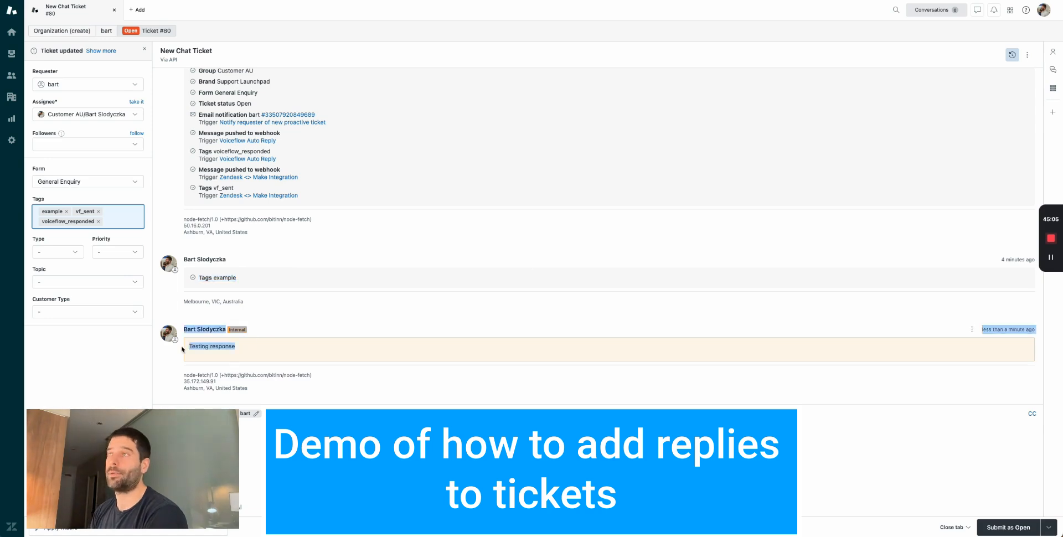
left_click(1012, 54)
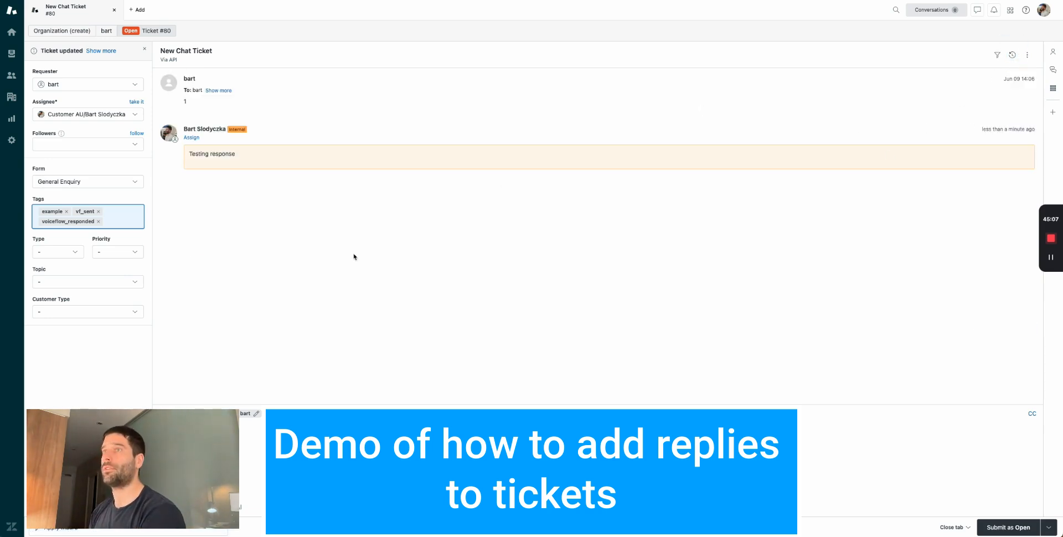
triple_click(225, 155)
left_click(212, 154)
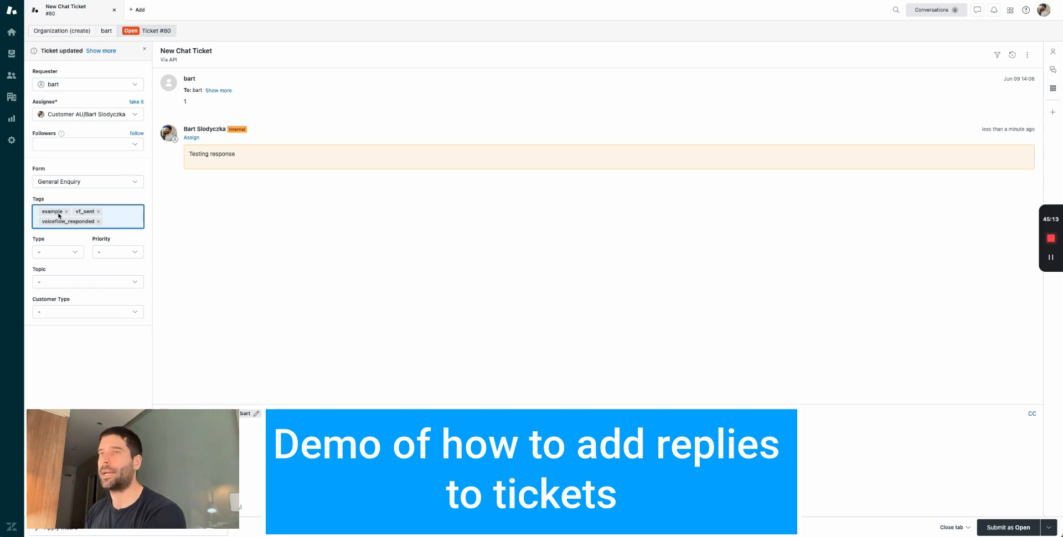
left_click_drag(258, 156, 182, 149)
double_click(204, 156)
triple_click(204, 156)
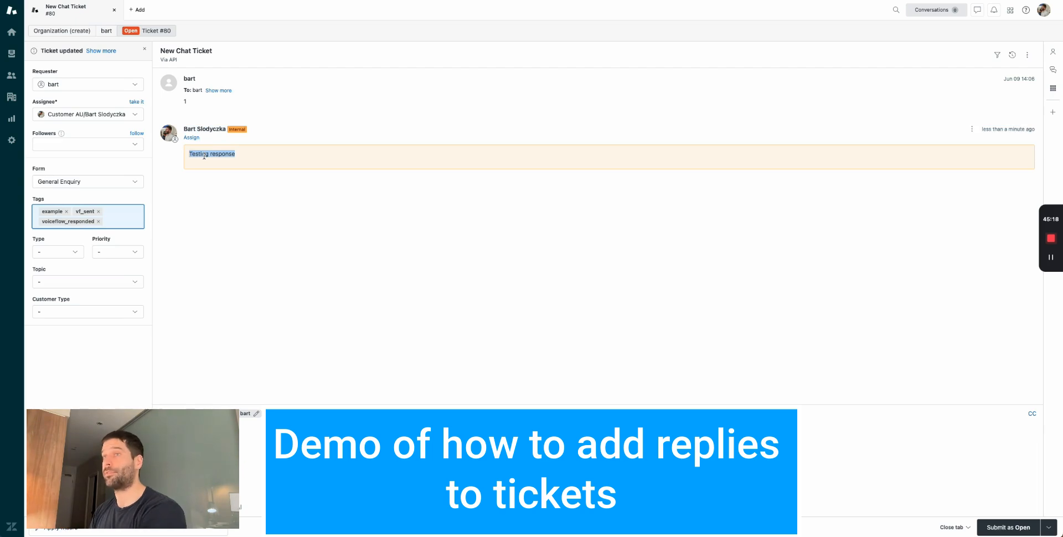
- Paste the note text into the reply composer, leave the status unchanged, and return to Voiceflow
left_click(313, 450)
triple_click(218, 151)
key("ctrl+c")
left_click(313, 450)
key("ctrl+v")
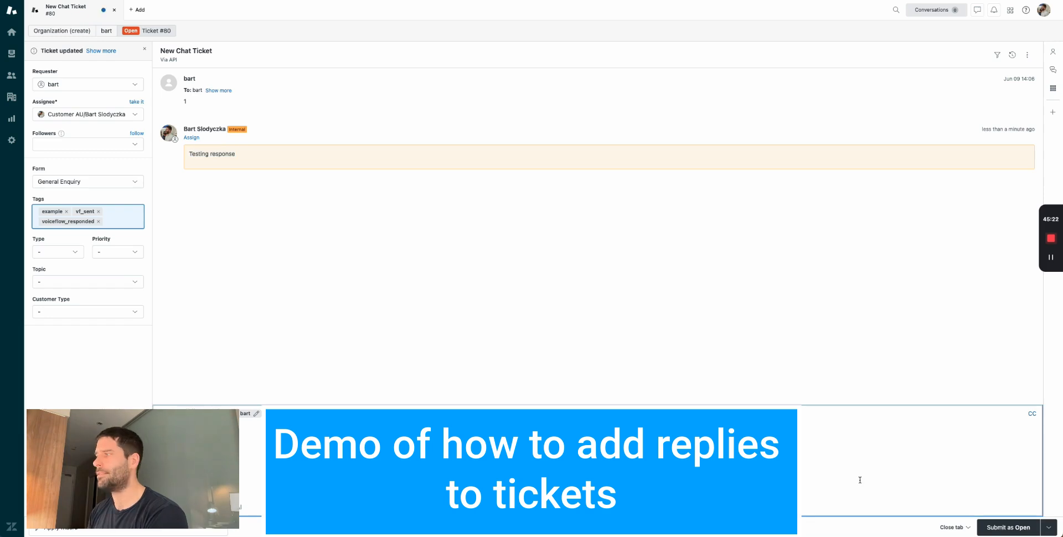
left_click(1048, 527)
left_click(1048, 527)
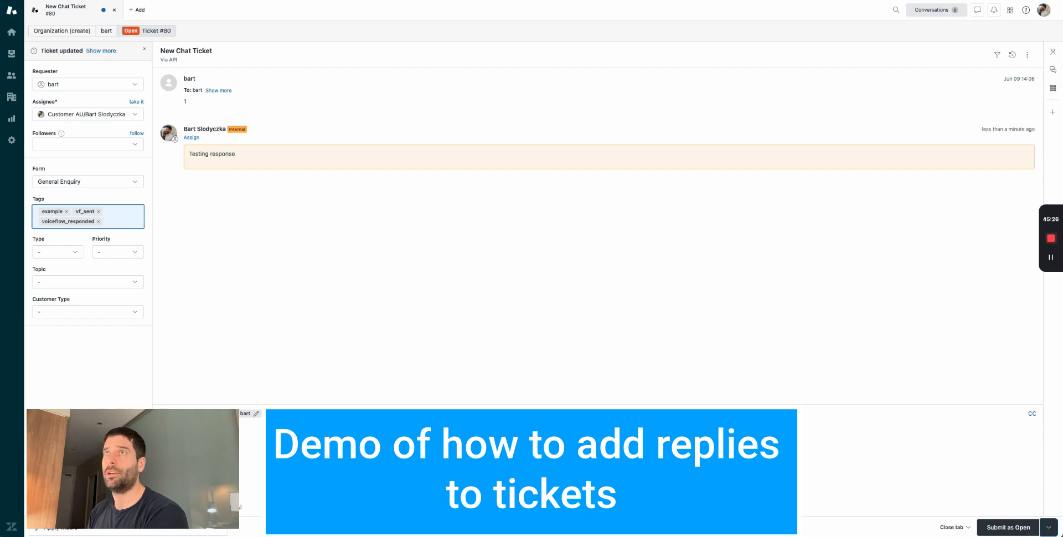
key("super+Tab")
- Move New Block 5 and the PUT block aside and link General question straight to the PUT block
left_click(555, 311)
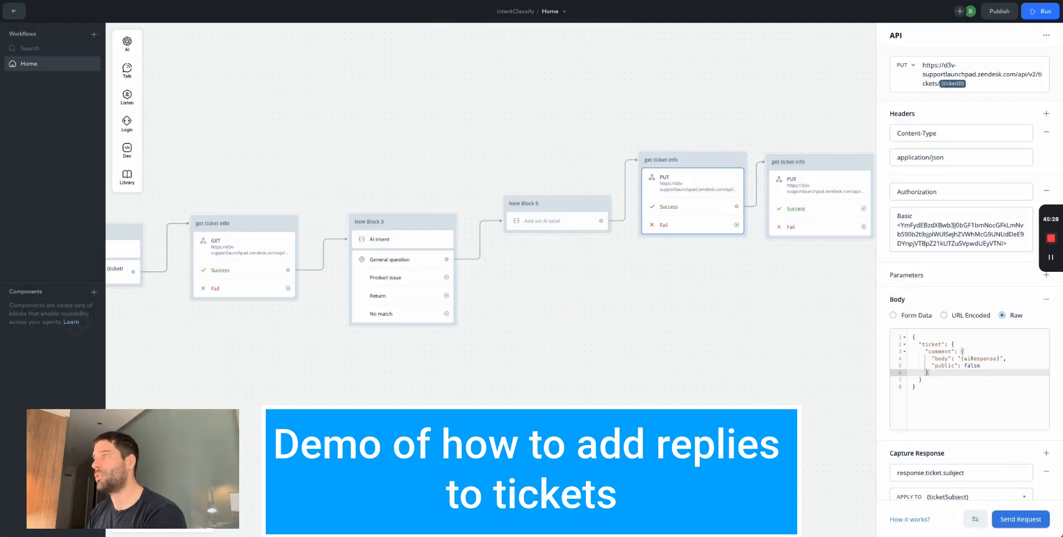
scroll(543, 337, "down", 3)
left_click_drag(707, 325, 536, 149)
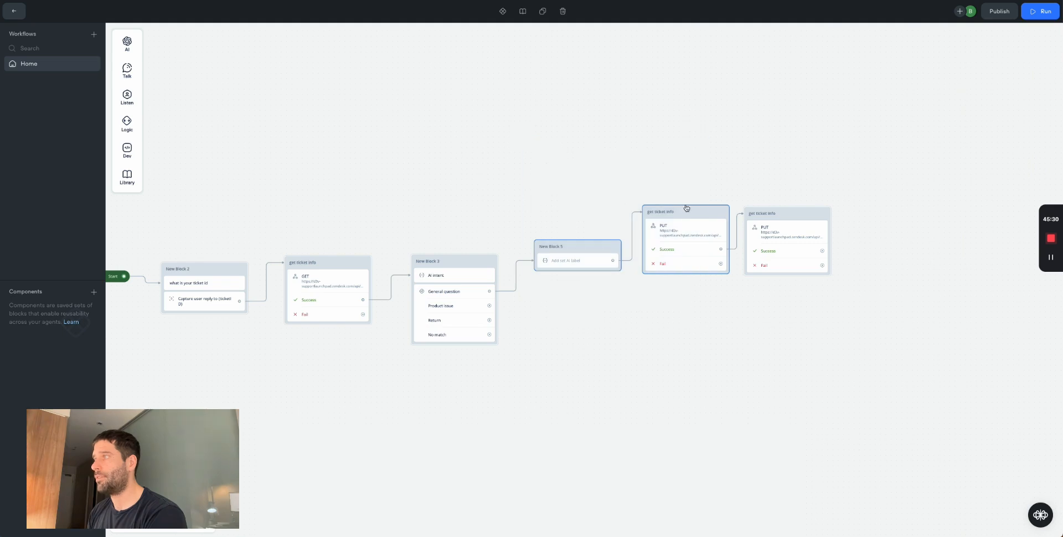
left_click_drag(686, 207, 648, 105)
left_click(716, 171)
left_click_drag(490, 220, 607, 253)
- Duplicate the PUT tagging block and connect the Product issue path to the copy
scroll(570, 301, "left", 3)
scroll(570, 301, "down", 2)
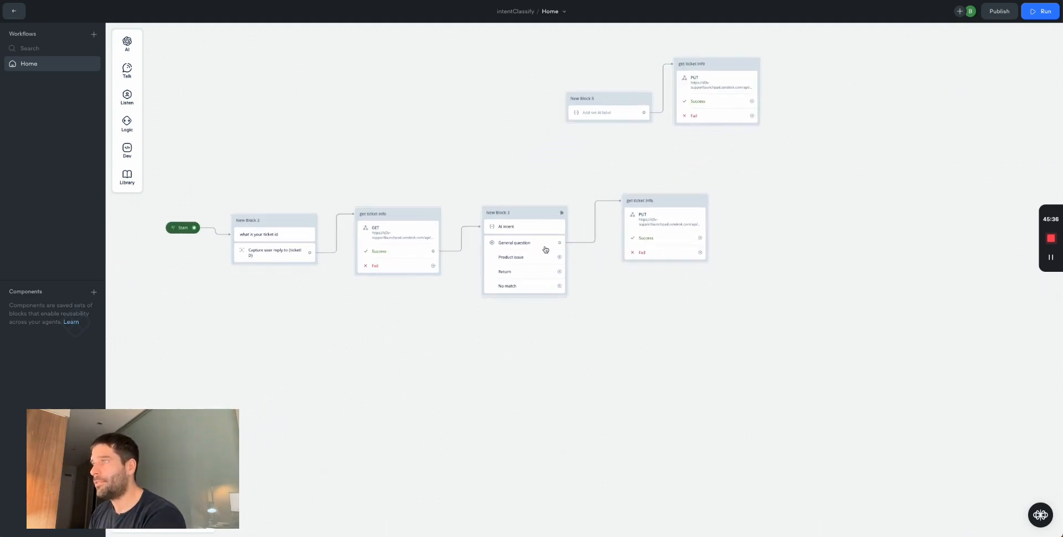
scroll(588, 259, "up", 5)
left_click_drag(529, 258, 629, 311)
left_click(747, 327)
left_click_drag(835, 315, 668, 105)
key("ctrl+c")
key("ctrl+v")
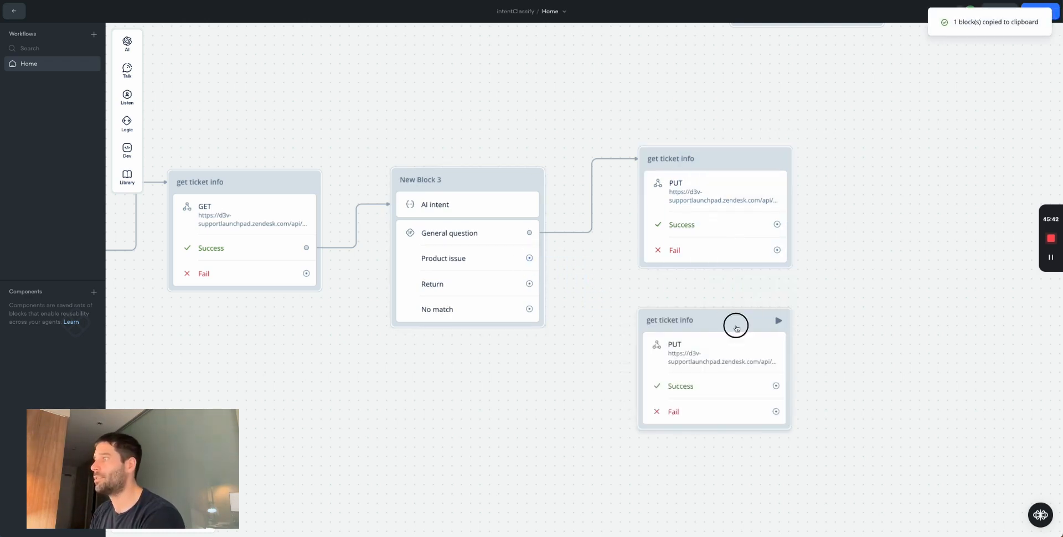
left_click_drag(736, 325, 739, 287)
left_click_drag(529, 259, 724, 283)
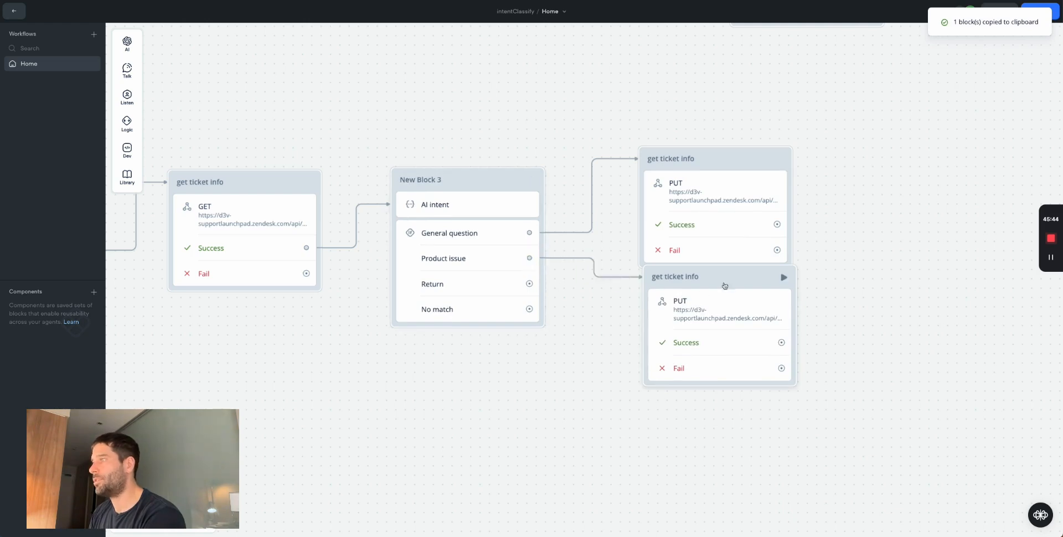
- Change the duplicate's body tag from general_question to product_issue and reposition it
left_click(772, 327)
double_click(985, 339)
type("prod")
type("uct_issue\"] }")
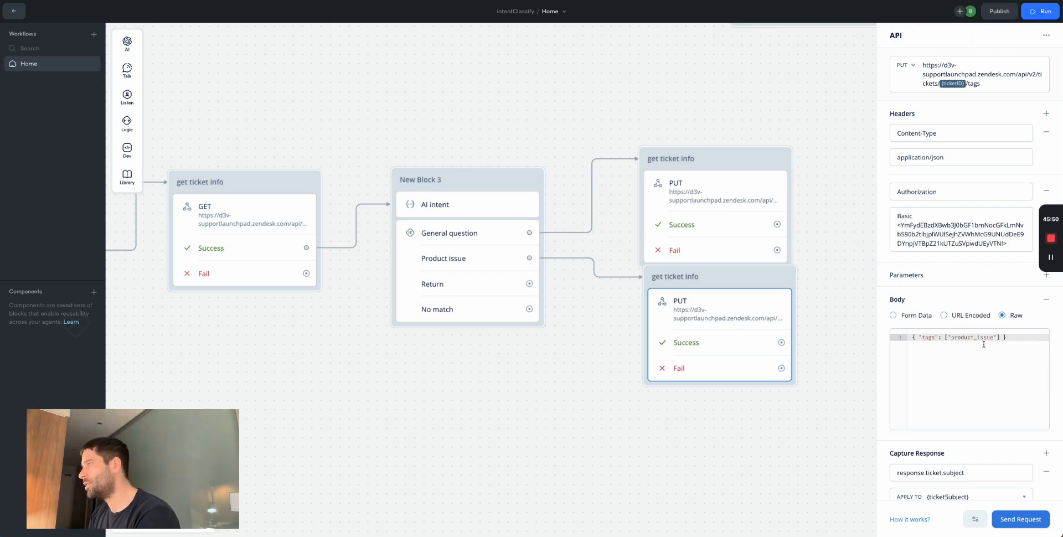
left_click_drag(977, 339, 974, 341)
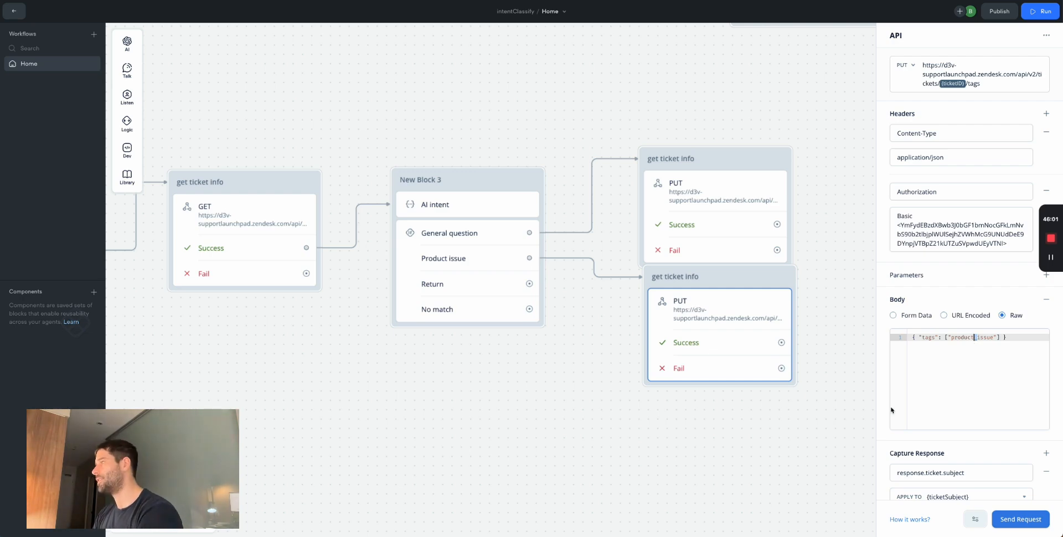
left_click(795, 414)
left_click_drag(742, 277, 743, 299)
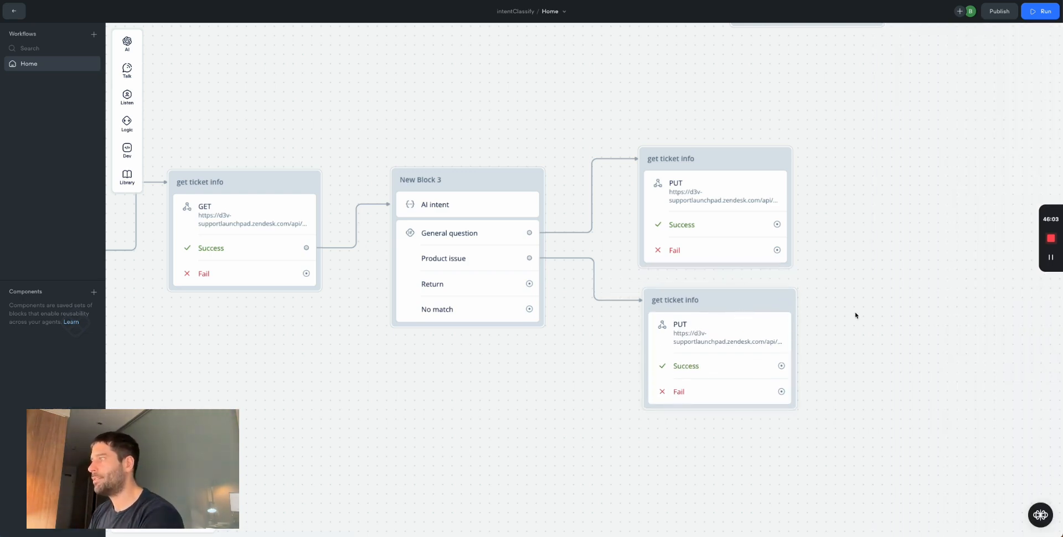
scroll(537, 334, "left", 10)
key("ctrl+Tab")
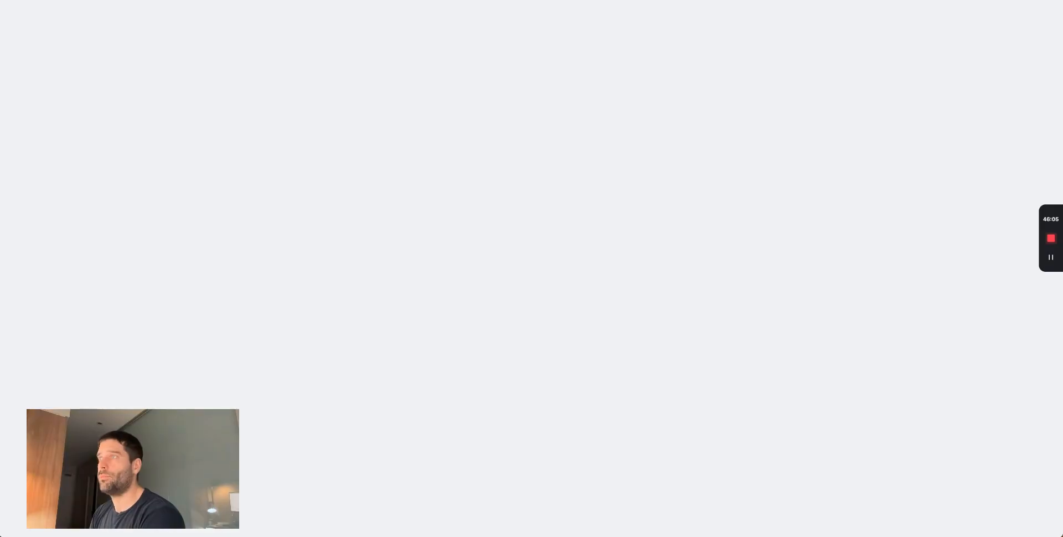
- Fill the Send back to Zendesk box green
left_click_drag(677, 339, 318, 78)
left_click(762, 102)
left_click(583, 259)
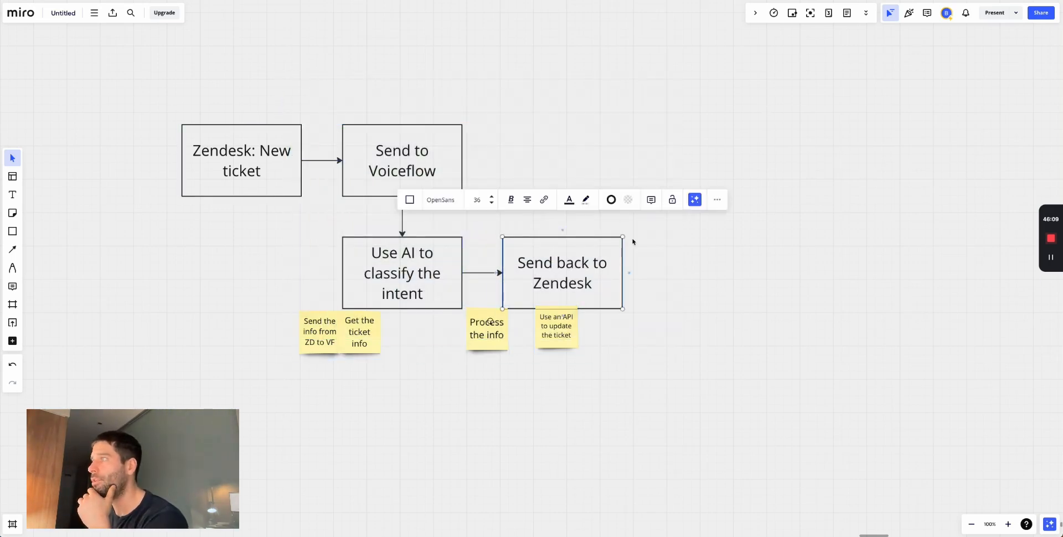
left_click(628, 200)
left_click(655, 262)
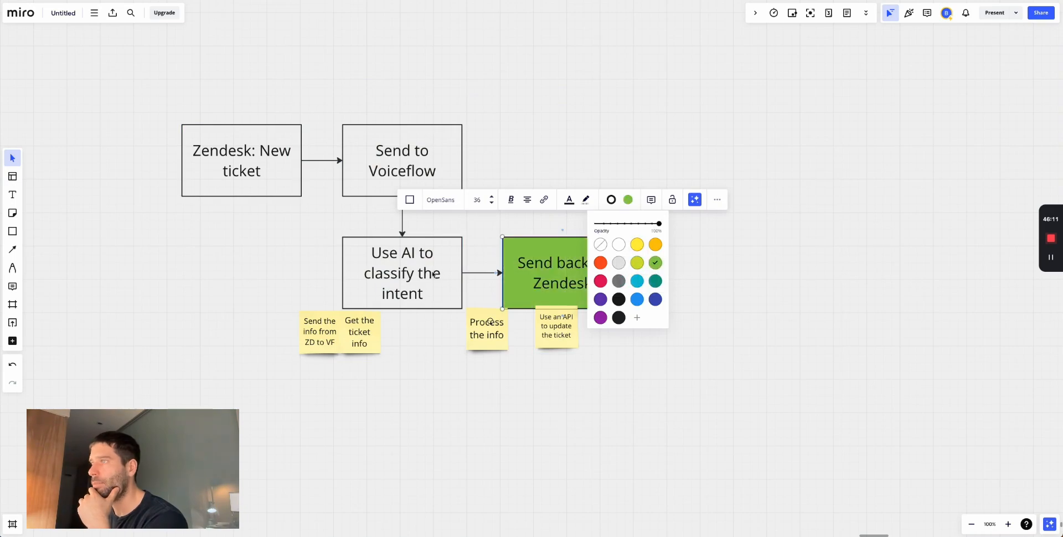
- Fill the Use AI to classify the intent and Send to Voiceflow boxes green
left_click(430, 271)
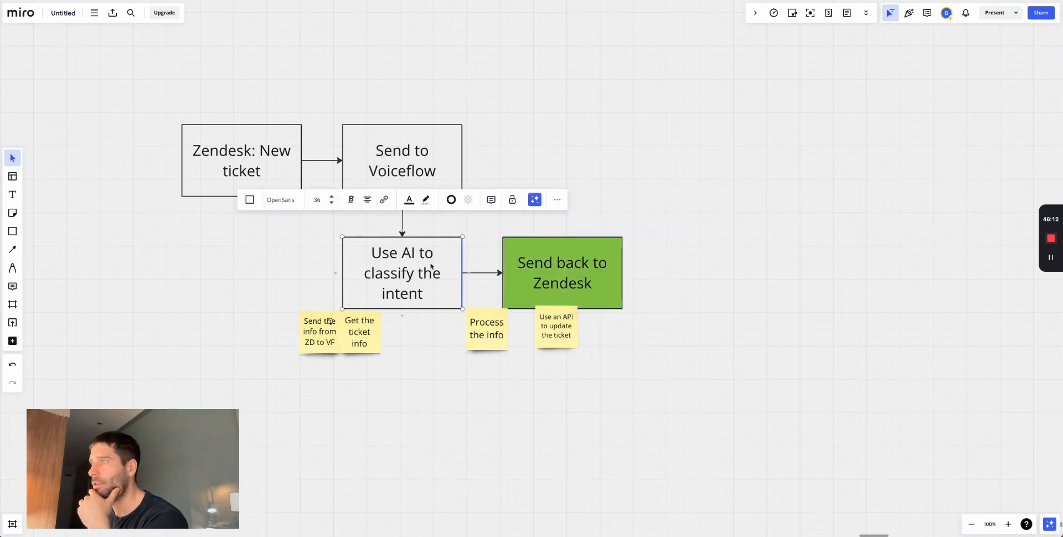
left_click(468, 200)
left_click(495, 263)
left_click(428, 140)
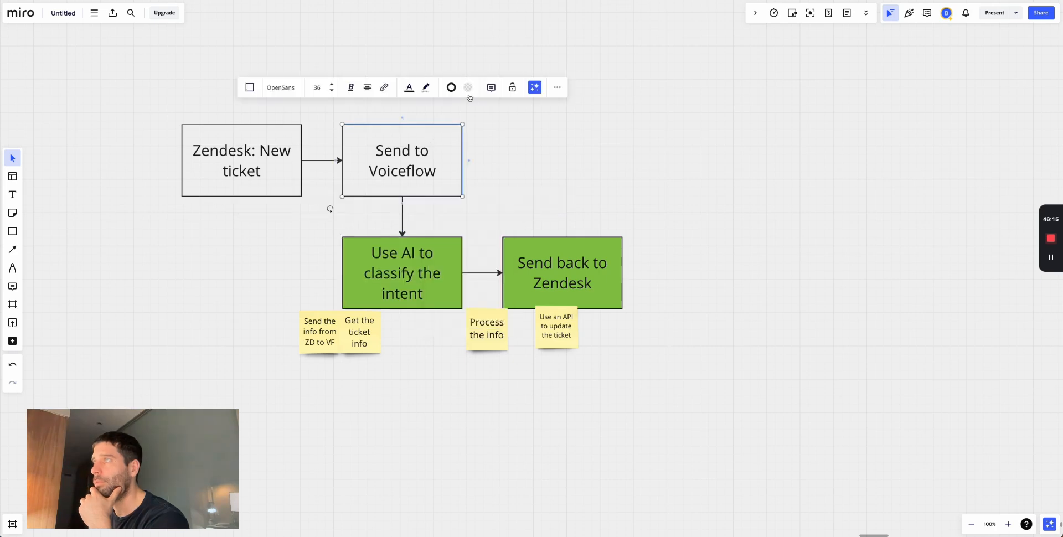
left_click(468, 88)
left_click(586, 162)
left_click(442, 156)
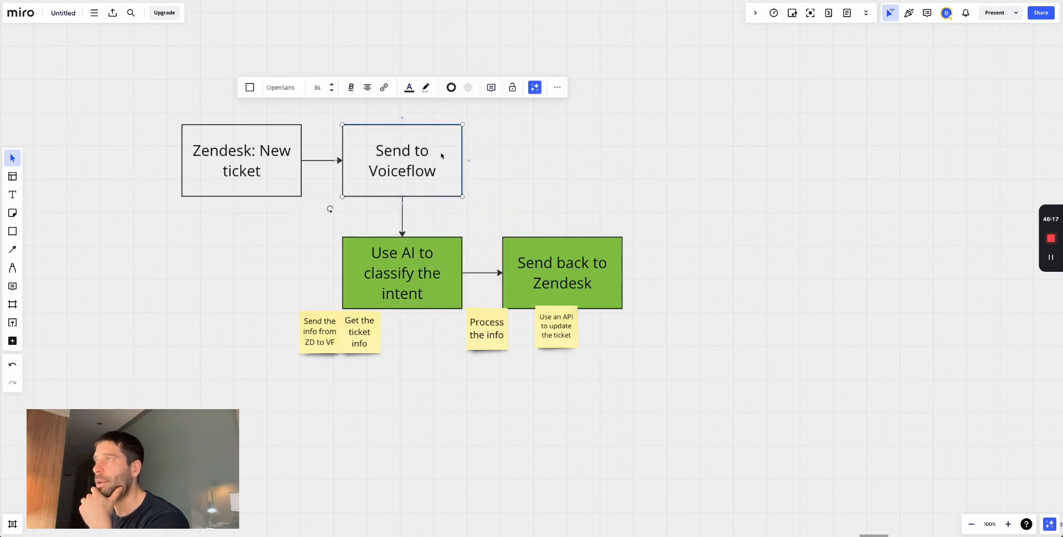
left_click(467, 90)
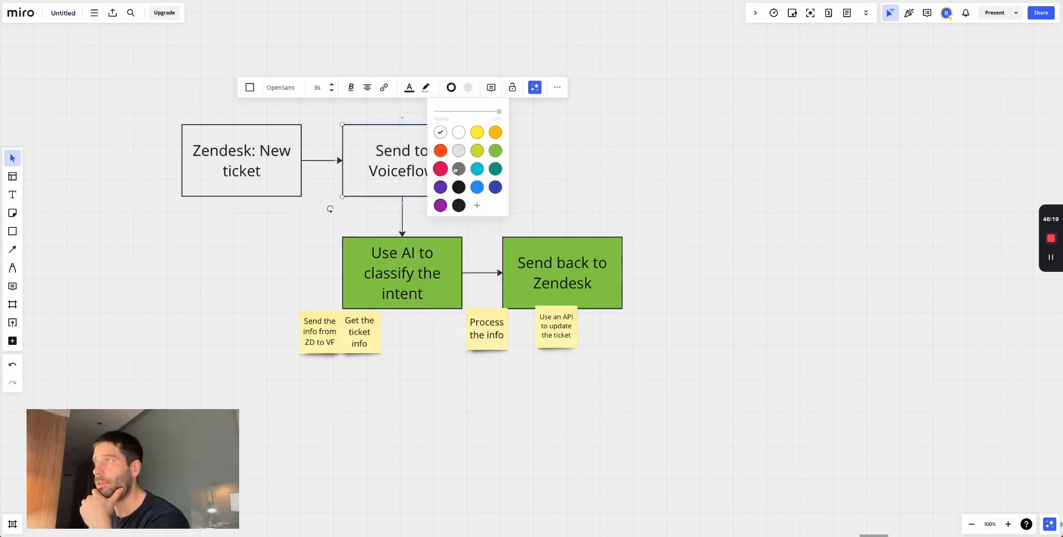
left_click(495, 150)
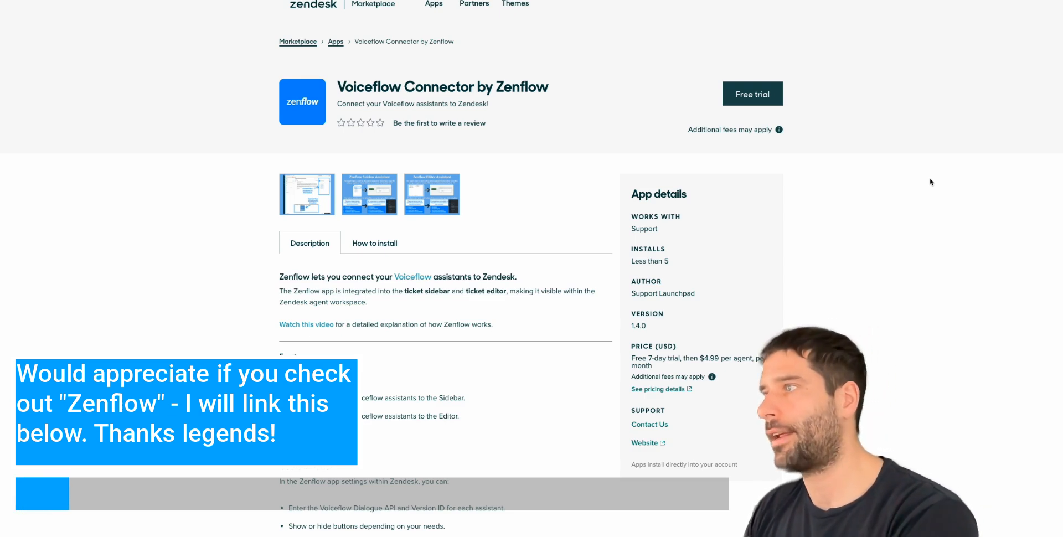
- Scroll the Voiceflow Connector by Zenflow listing and enlarge its first screenshot
scroll(931, 181, "down", 1)
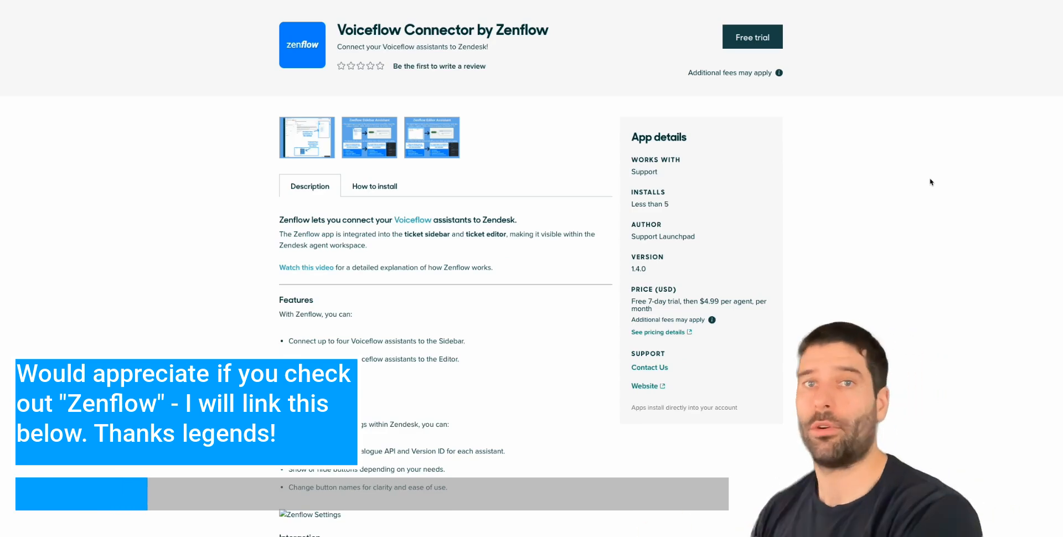
left_click(310, 143)
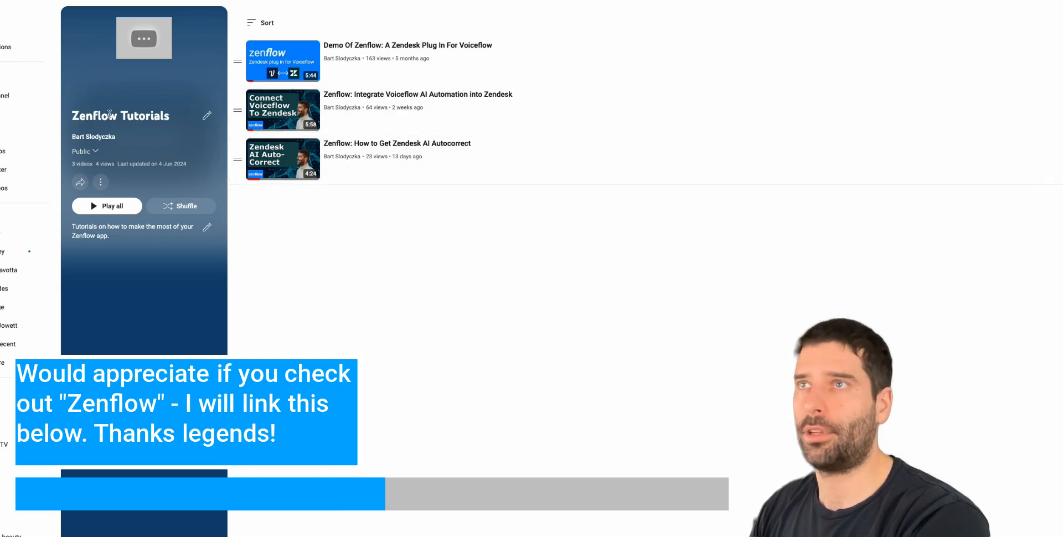
- Highlight Zenflow in the playlist title, select Miro's Zendesk: New ticket box, then return to Voiceflow
double_click(109, 115)
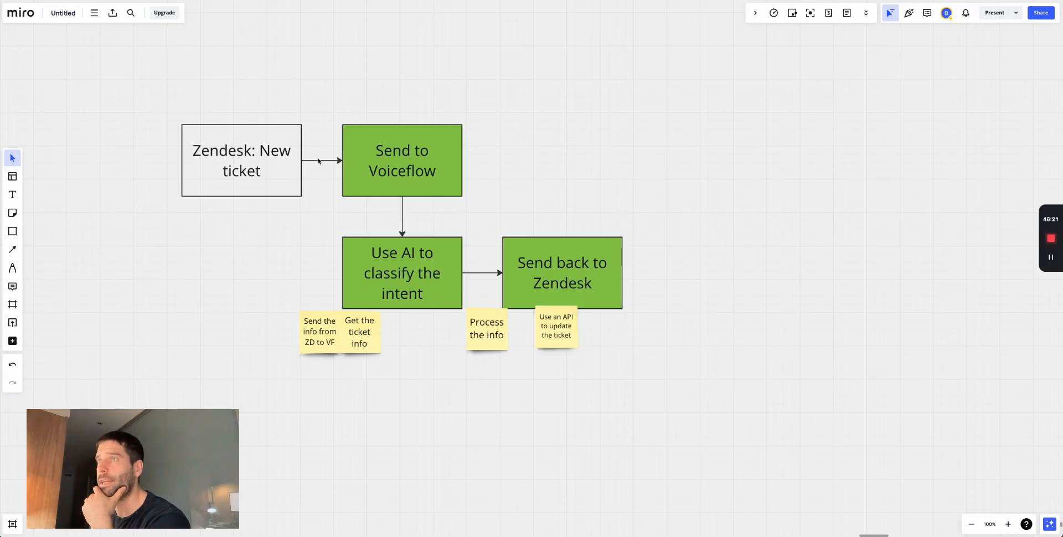
left_click_drag(168, 103, 308, 225)
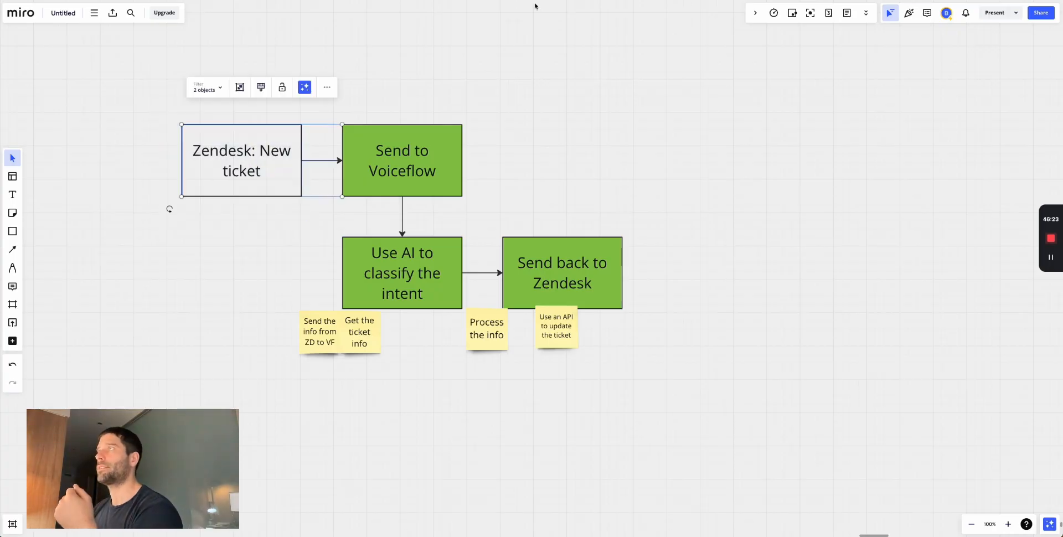
key("ctrl+Tab")
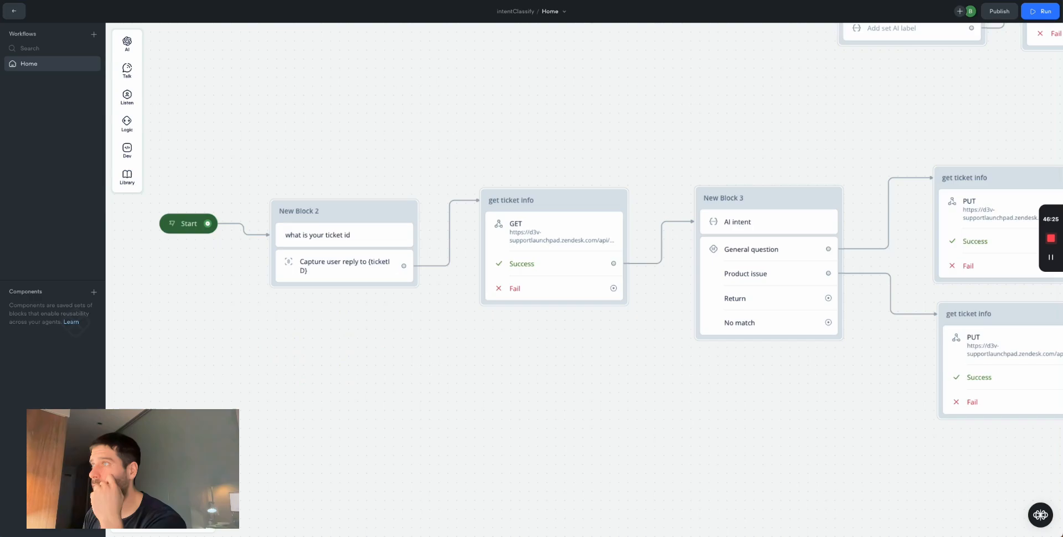
- Review the get ticket info request's settings, then go back to Zendesk ticket #80
scroll(398, 108, "down", 5)
key("ctrl+Tab")
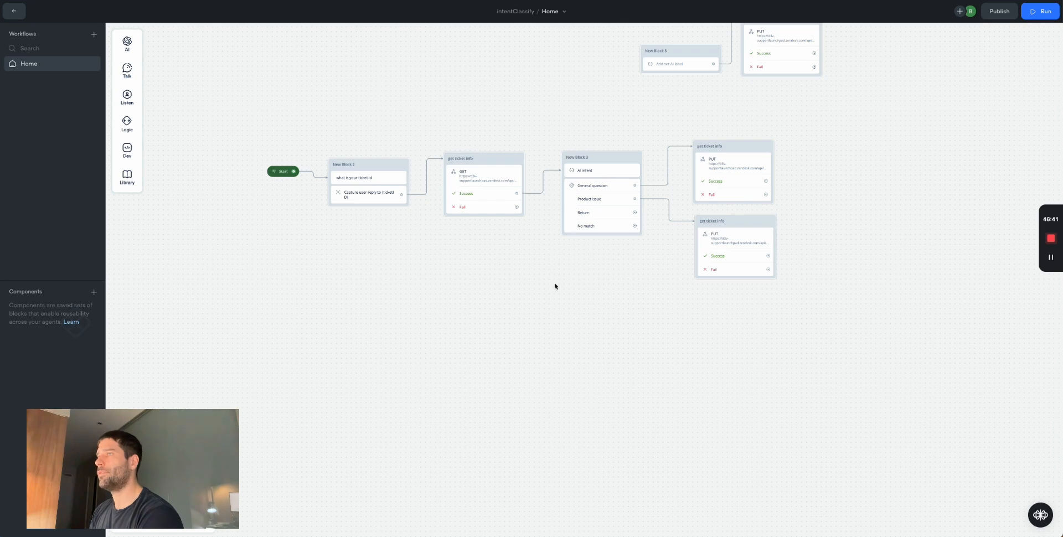
left_click(490, 186)
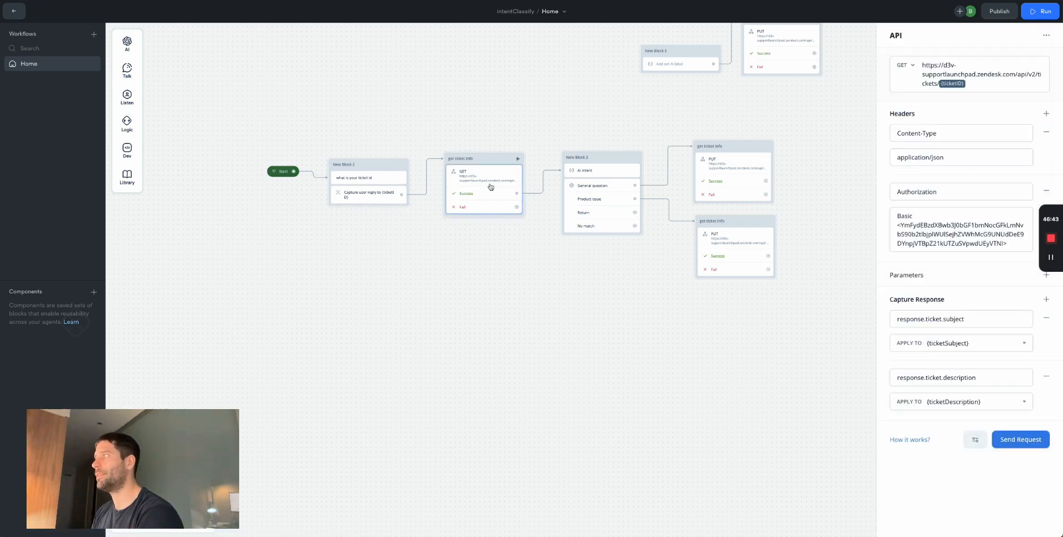
key("Escape")
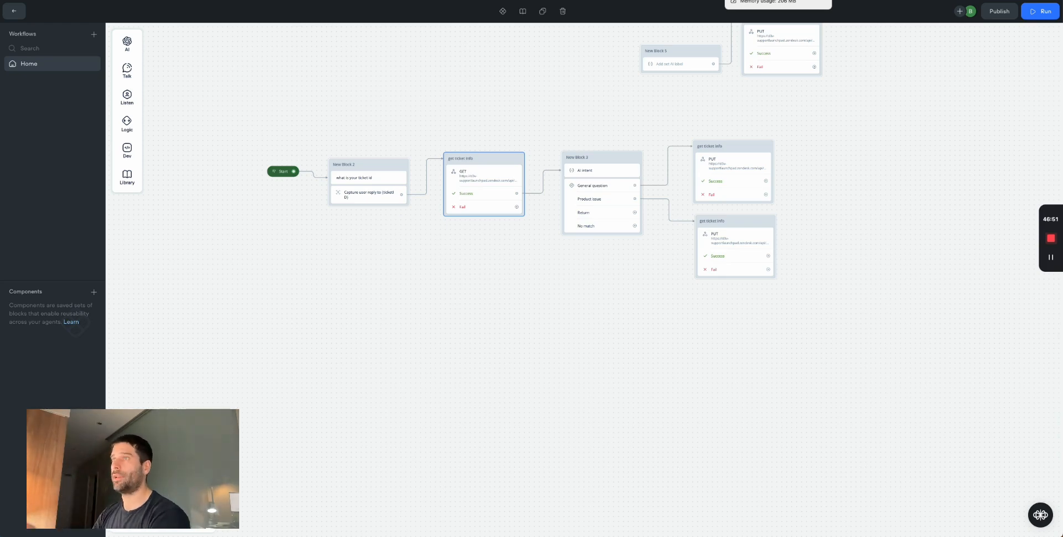
left_click_drag(431, 117, 316, 266)
left_click(427, 270)
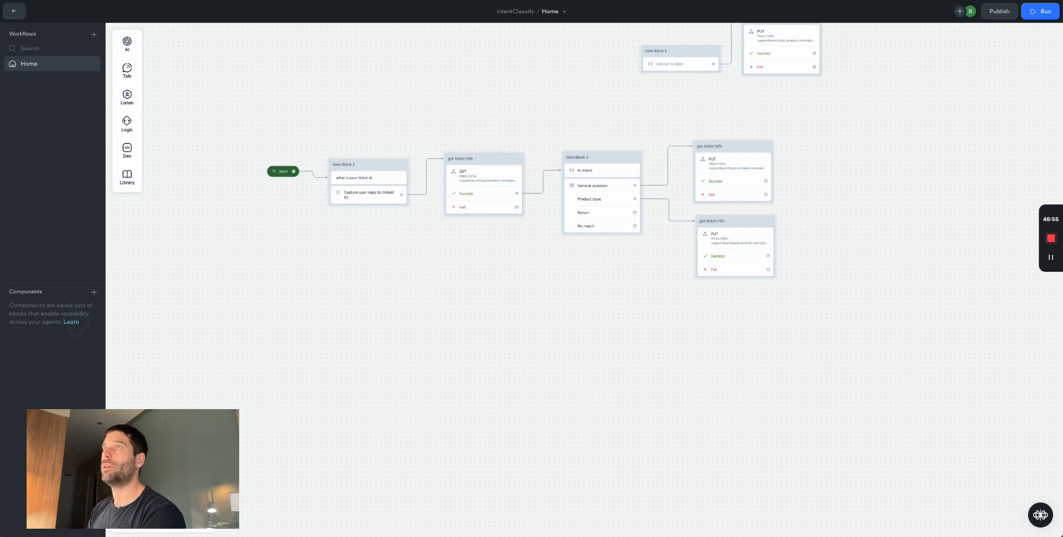
key("alt+Tab")
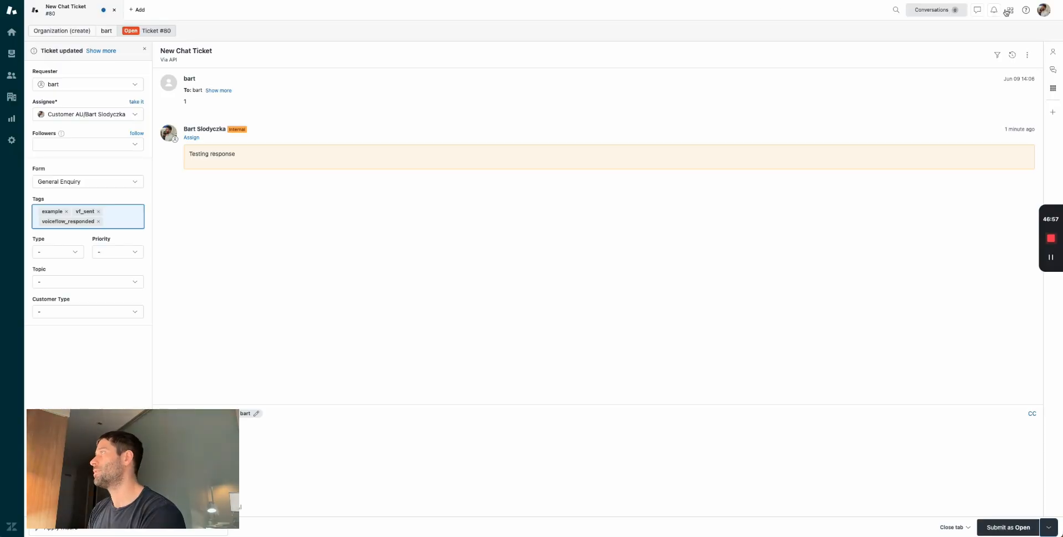
- Search Admin Center for 'webhook' and create a webhook connected via Trigger or automation
left_click(1010, 10)
left_click(957, 232)
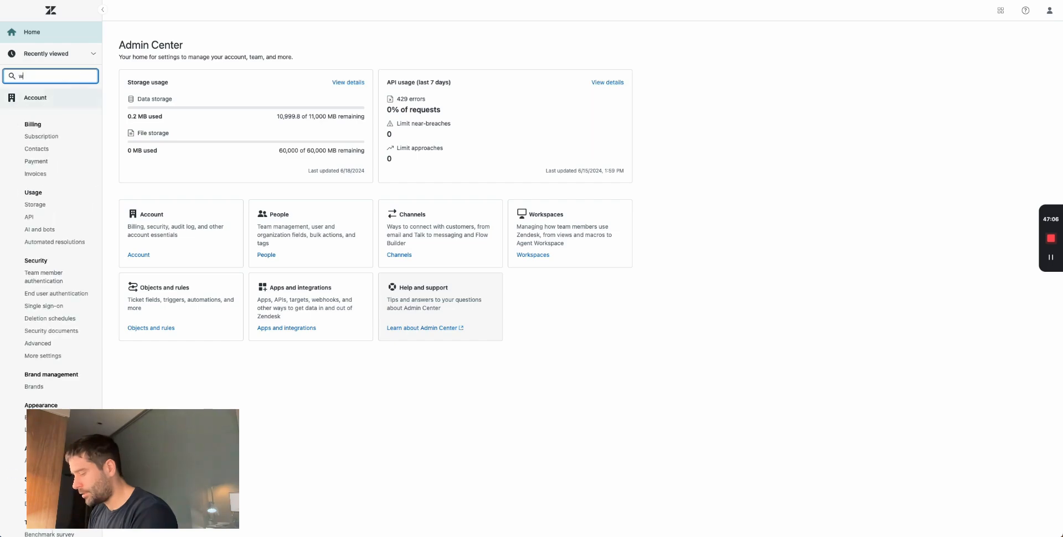
type("webhook")
left_click(39, 189)
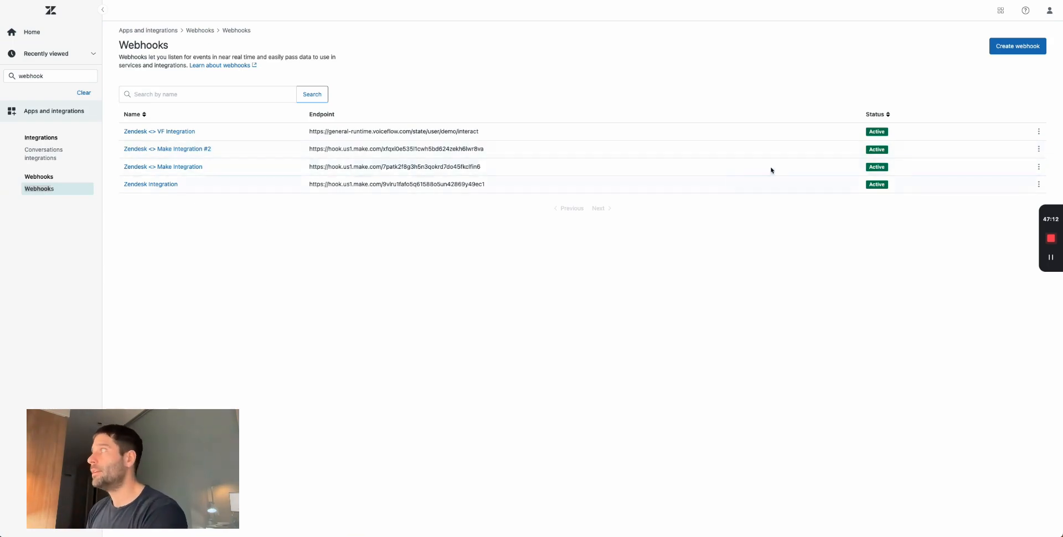
left_click(1019, 47)
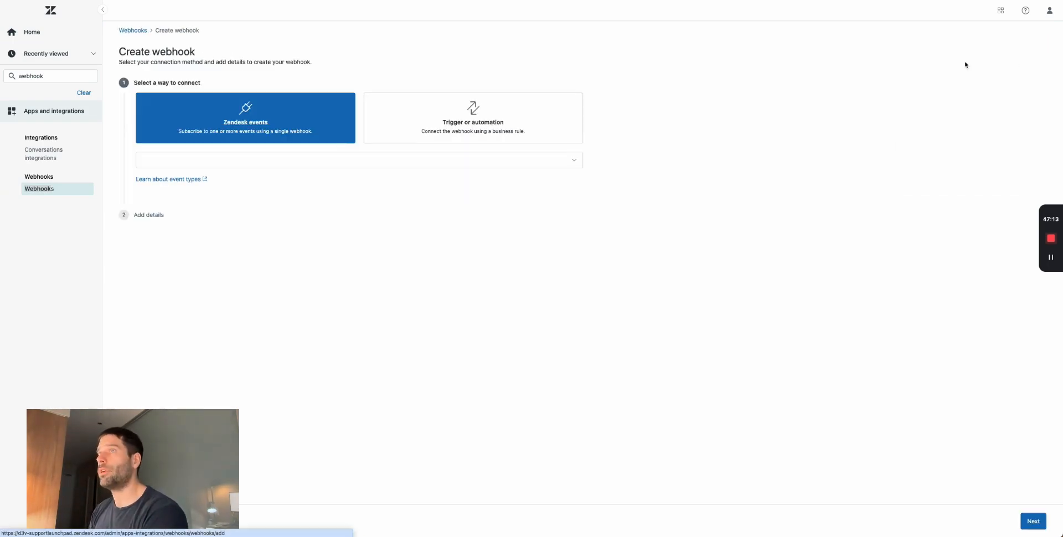
left_click(429, 125)
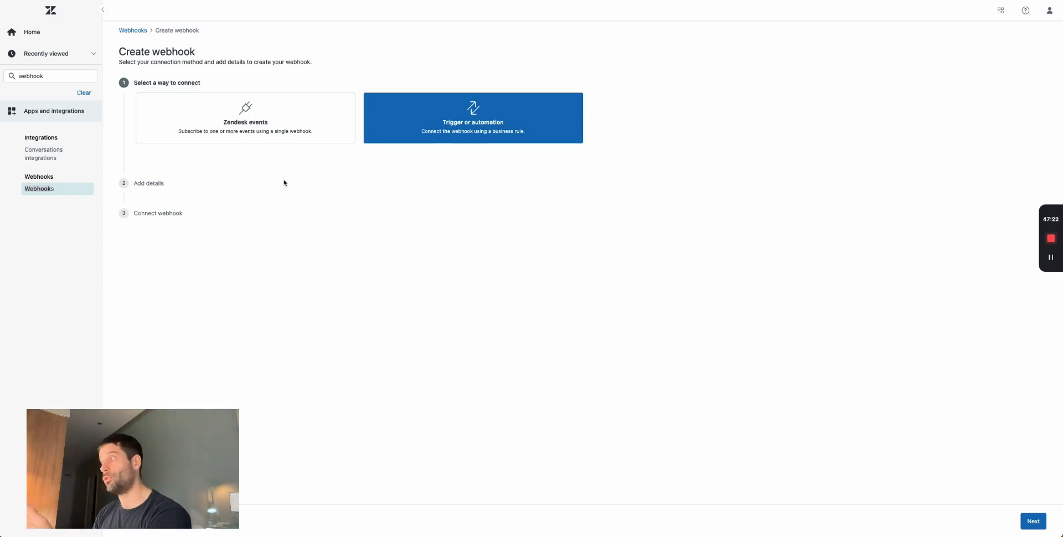
left_click(1033, 521)
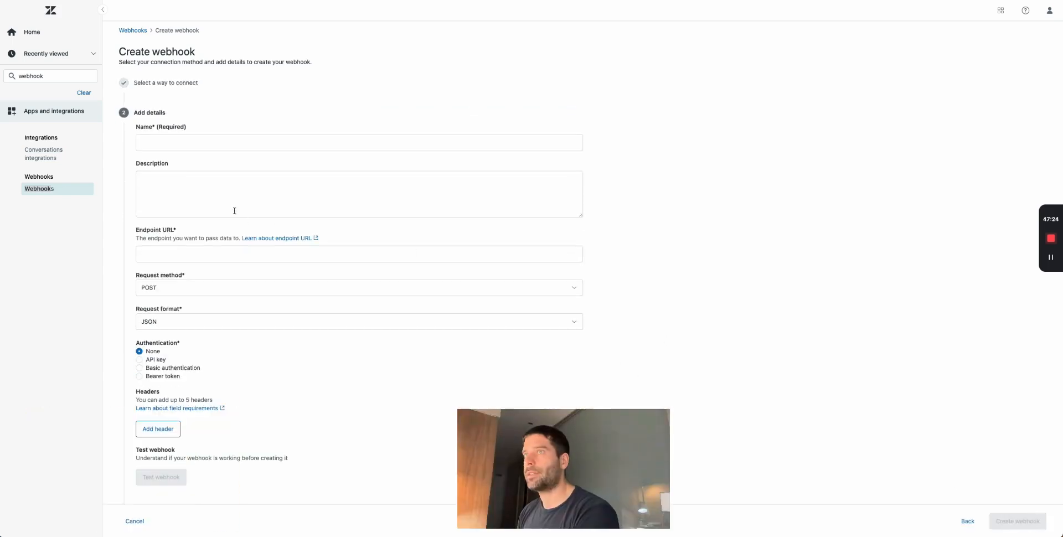
- Name the webhook 'Zendesk - Vocieflow'
left_click(156, 146)
type("Zende")
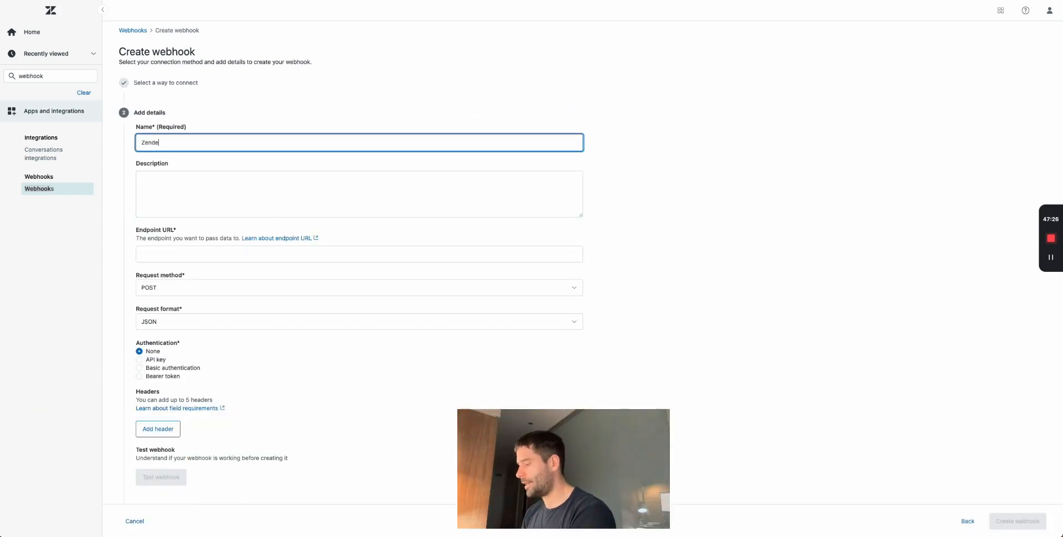
type("sk - Vocieflow")
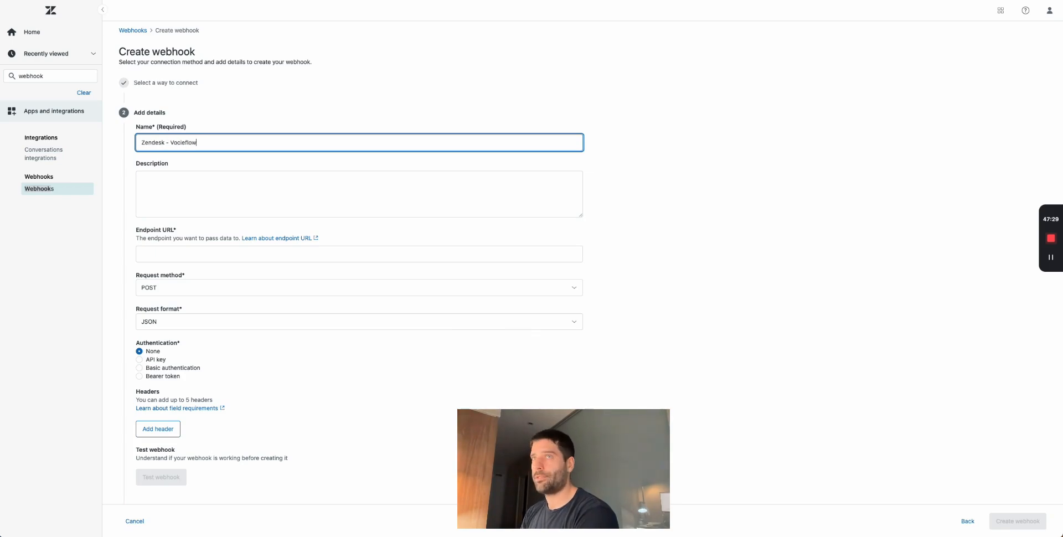
left_click(177, 206)
- Paste the Voiceflow interact endpoint URL, then search 'voiceflow interact api' in a new tab
left_click(173, 258)
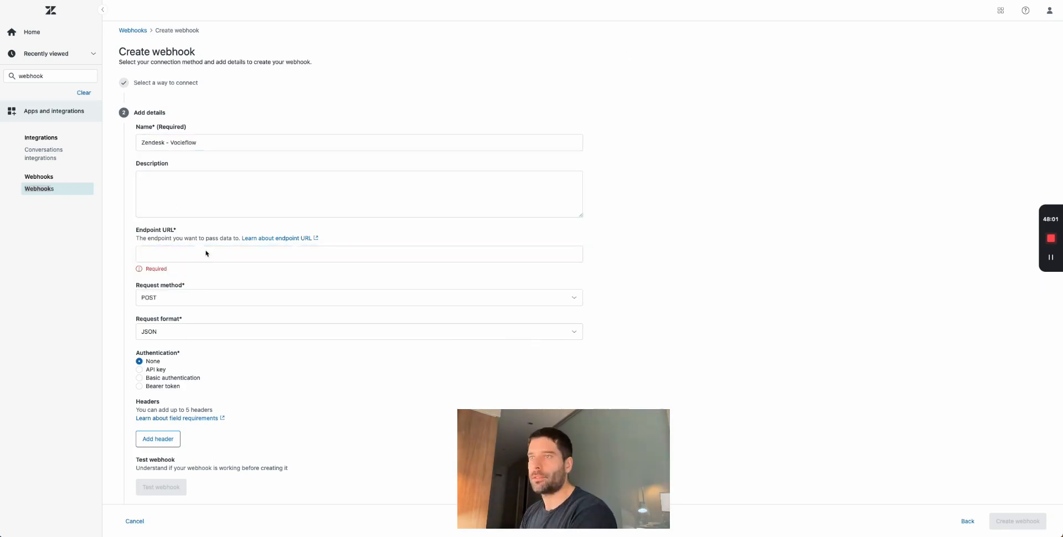
left_click(207, 254)
type("https://general-runtime.voiceflow.com/state/user/{{ticket.id}}/interact")
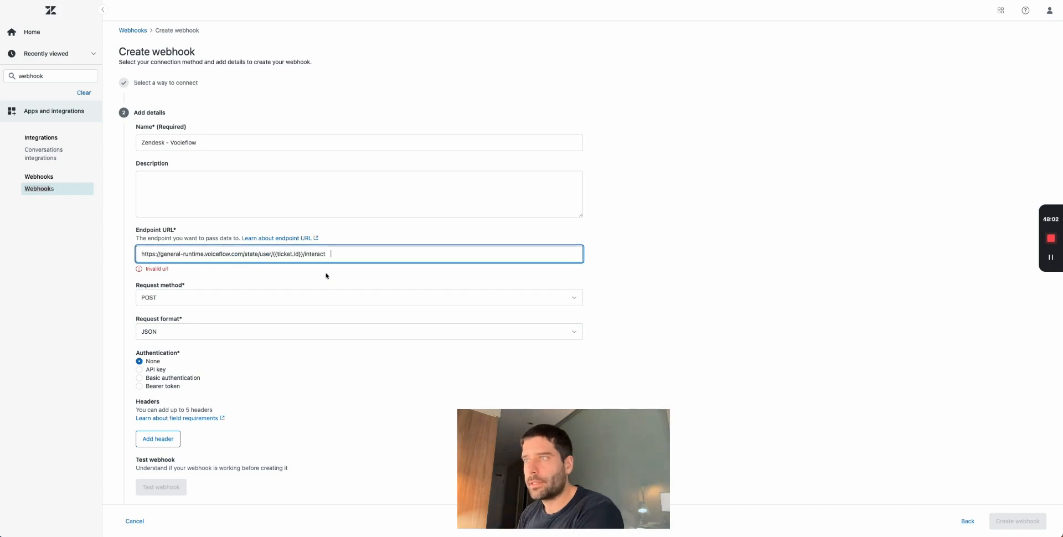
left_click(714, 276)
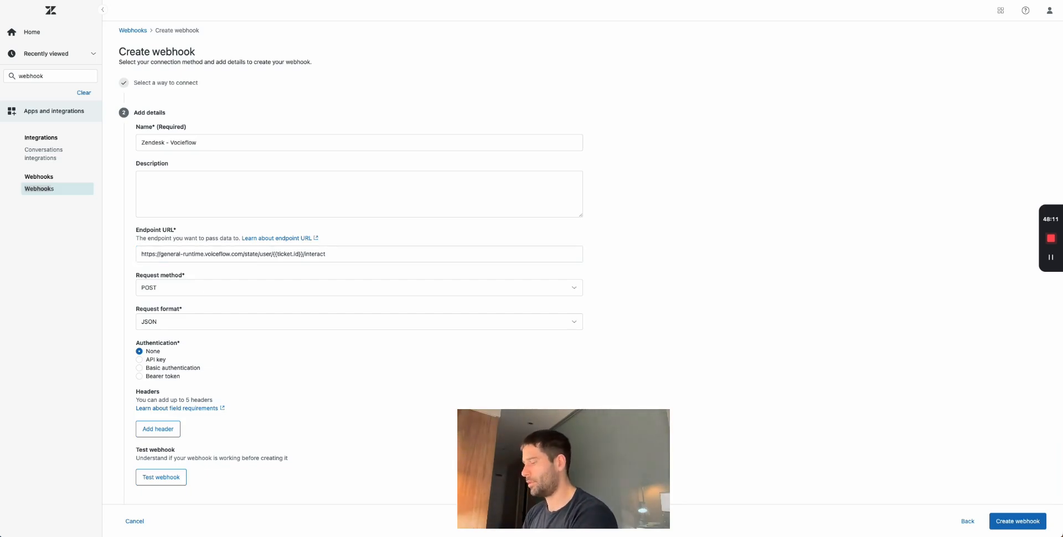
key("ctrl+t")
type("voiceflow interact api")
- Open Voiceflow's Interact API reference and highlight the endpoint's {userID} path segment
key("Return")
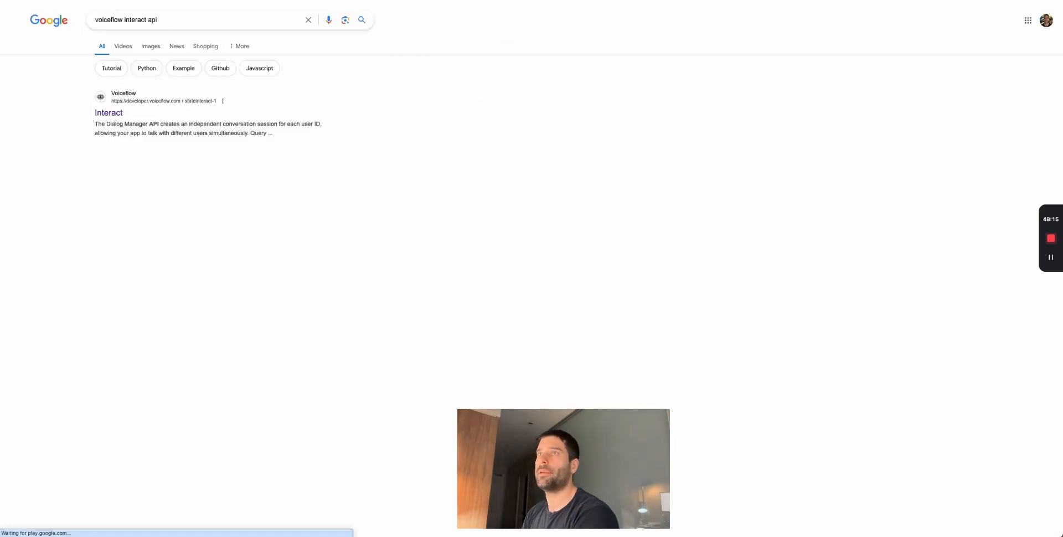
left_click(104, 111)
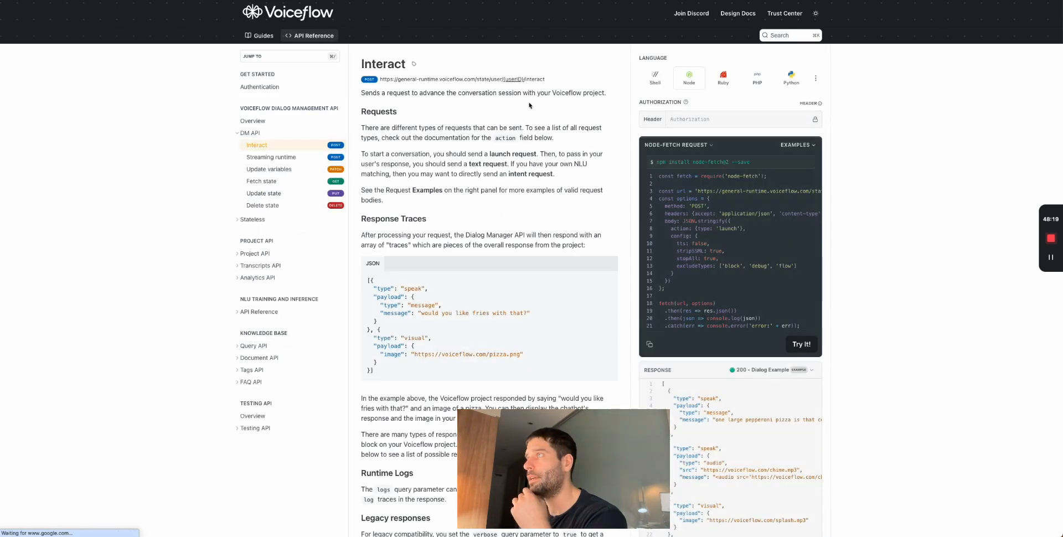
left_click_drag(555, 81, 388, 80)
left_click(393, 81)
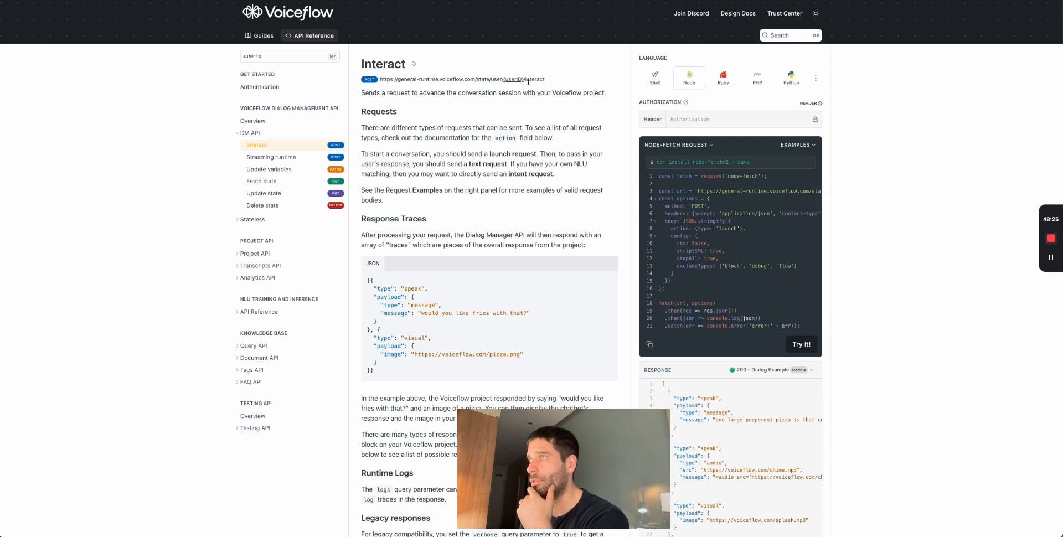
left_click_drag(545, 81, 490, 82)
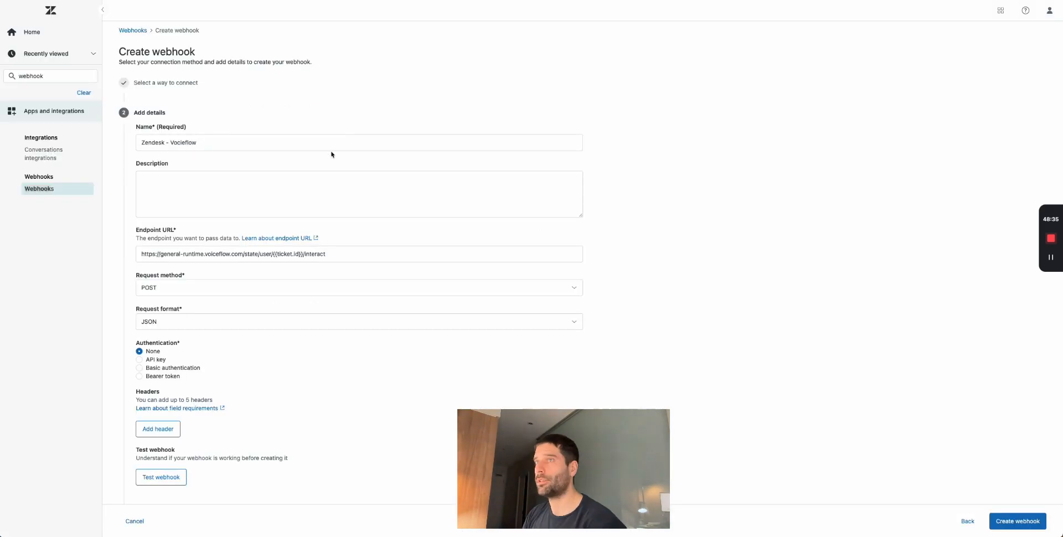
- Check the endpoint URL's {{ticket.id}} placeholder against ticket #80
left_click(340, 254)
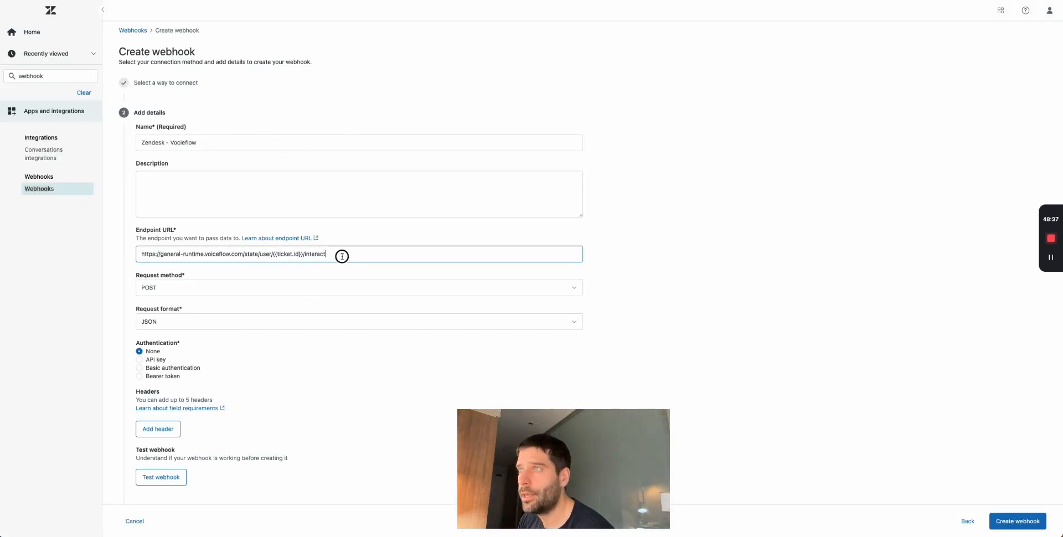
left_click(280, 254)
double_click(281, 254)
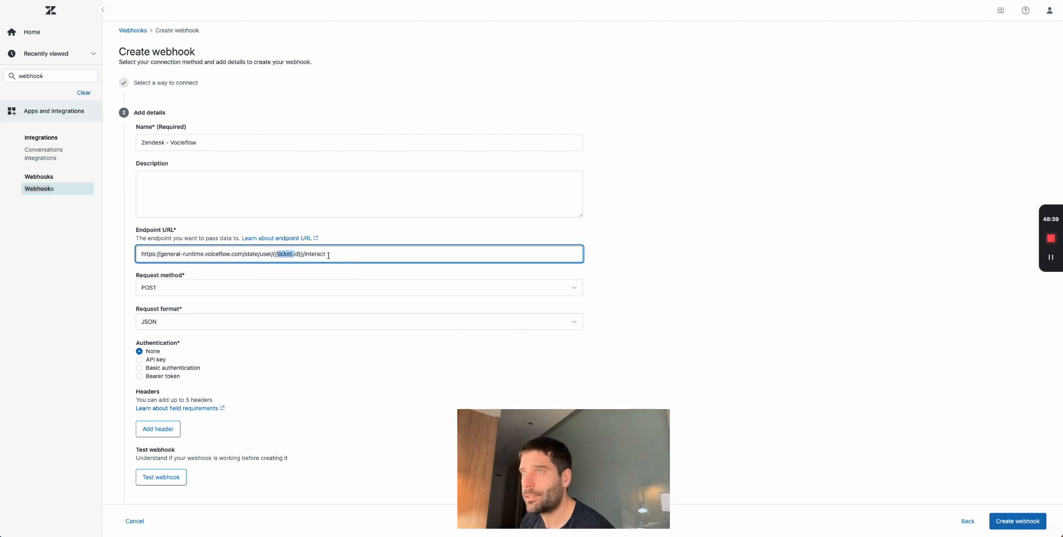
left_click_drag(303, 256, 274, 254)
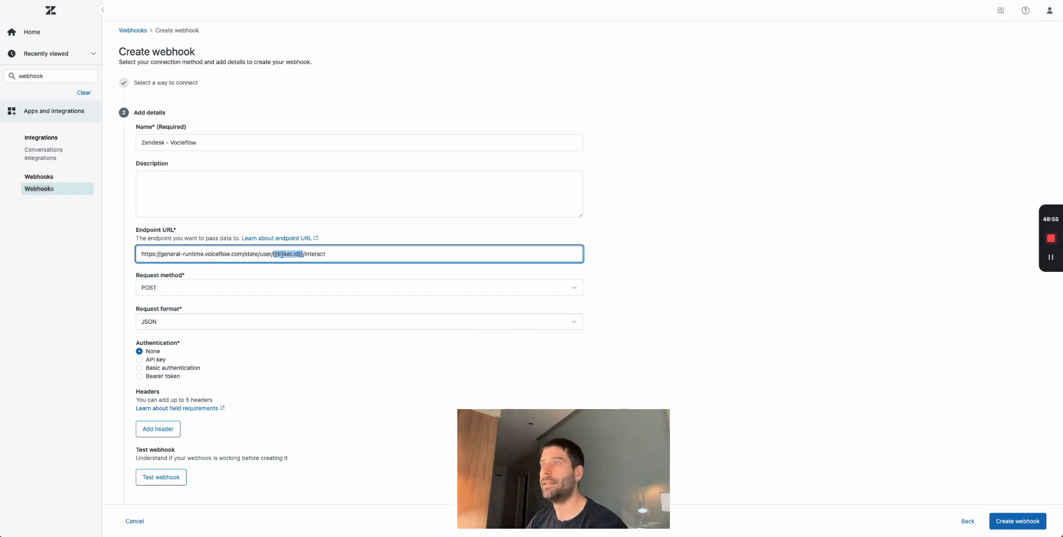
left_click(351, 258)
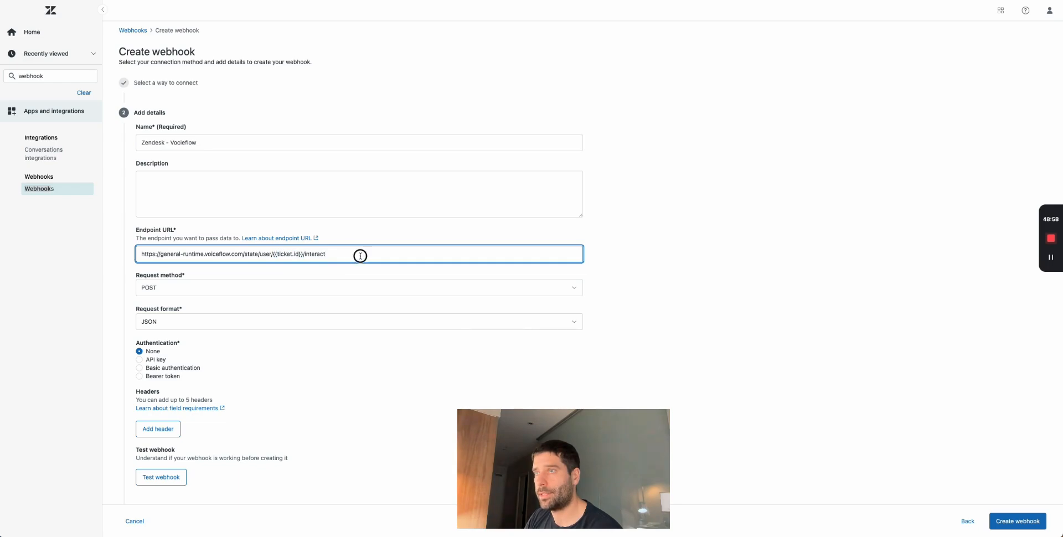
left_click_drag(358, 254, 140, 255)
left_click_drag(303, 254, 279, 253)
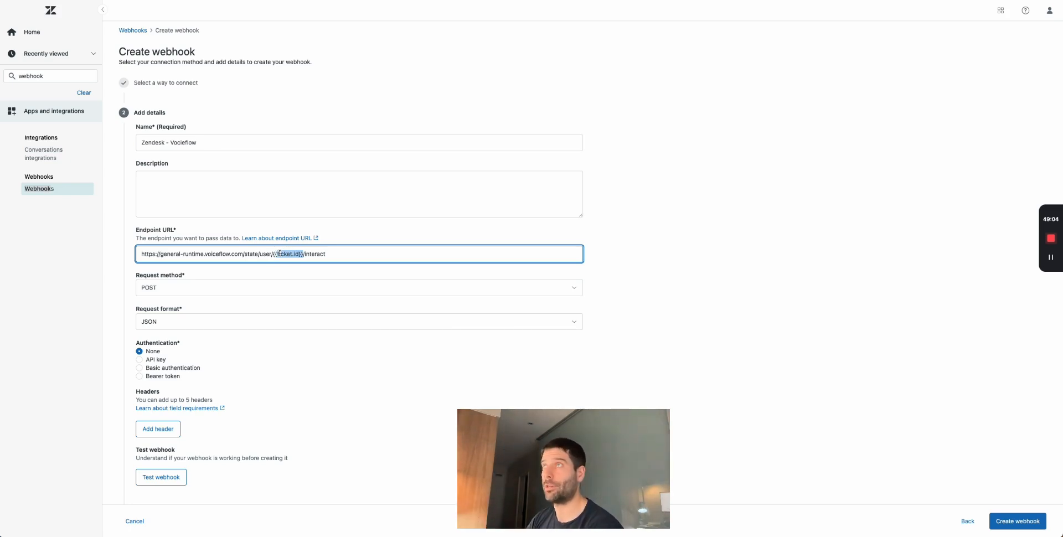
left_click(324, 2)
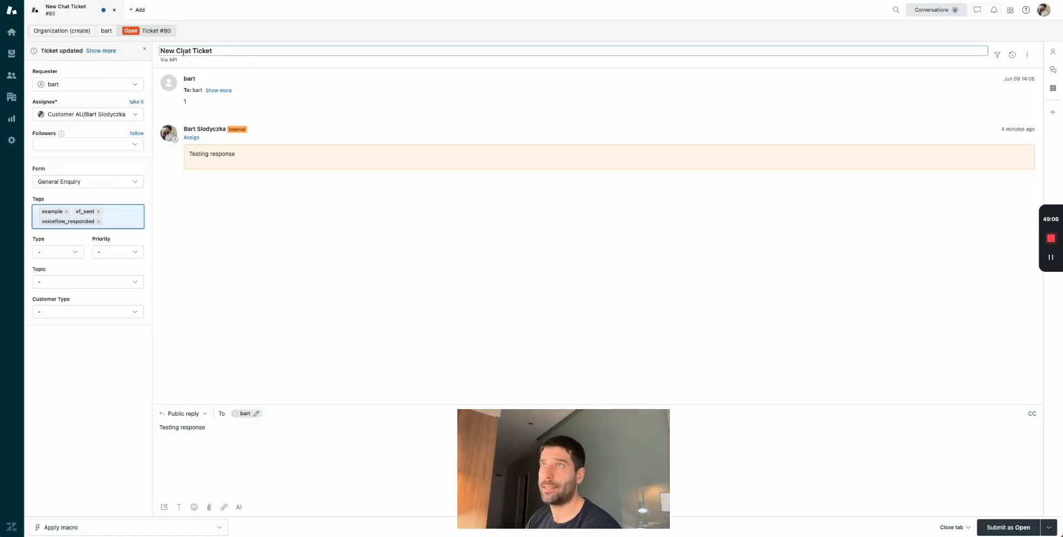
left_click(369, 1)
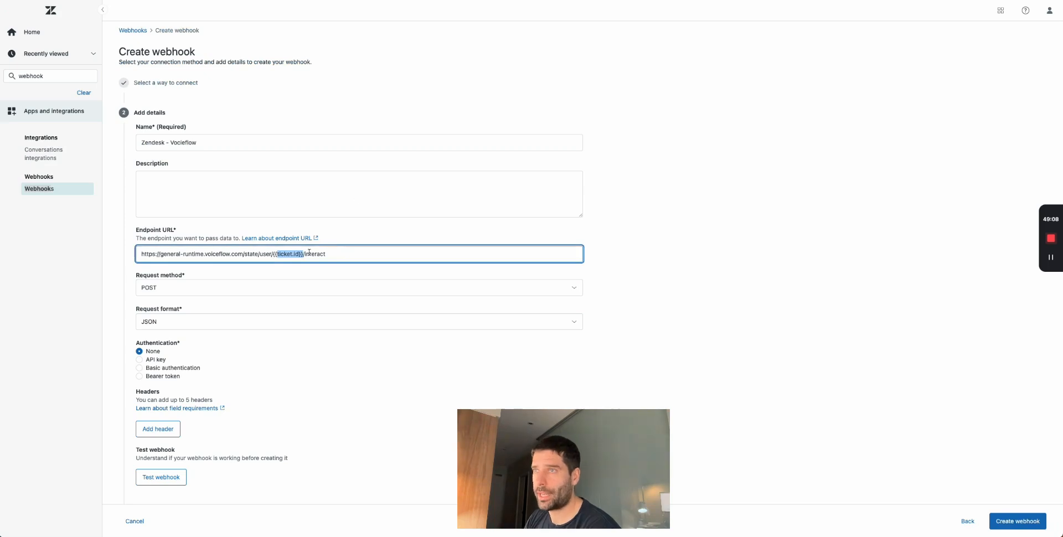
left_click_drag(302, 254, 272, 253)
left_click(332, 259)
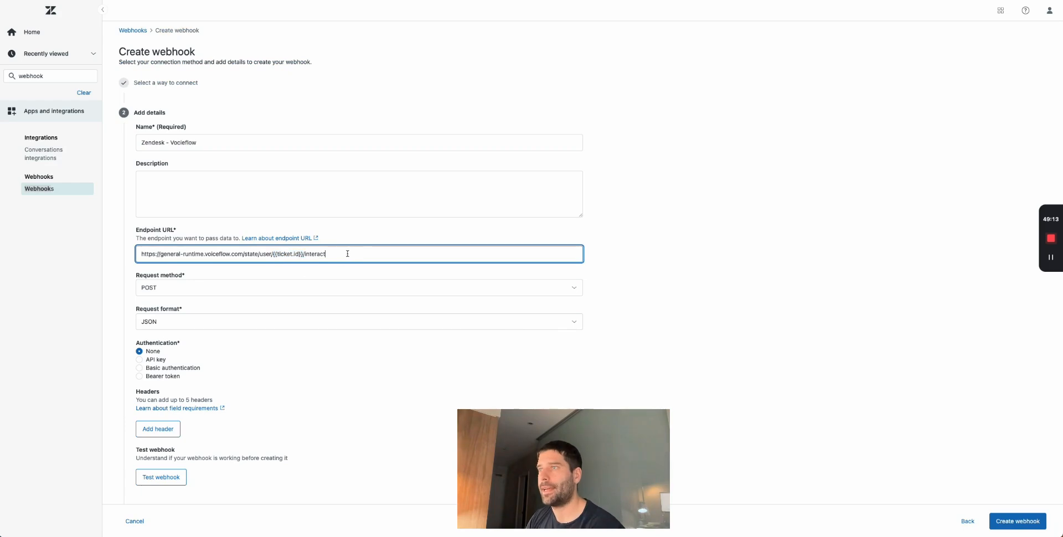
left_click_drag(328, 252, 135, 254)
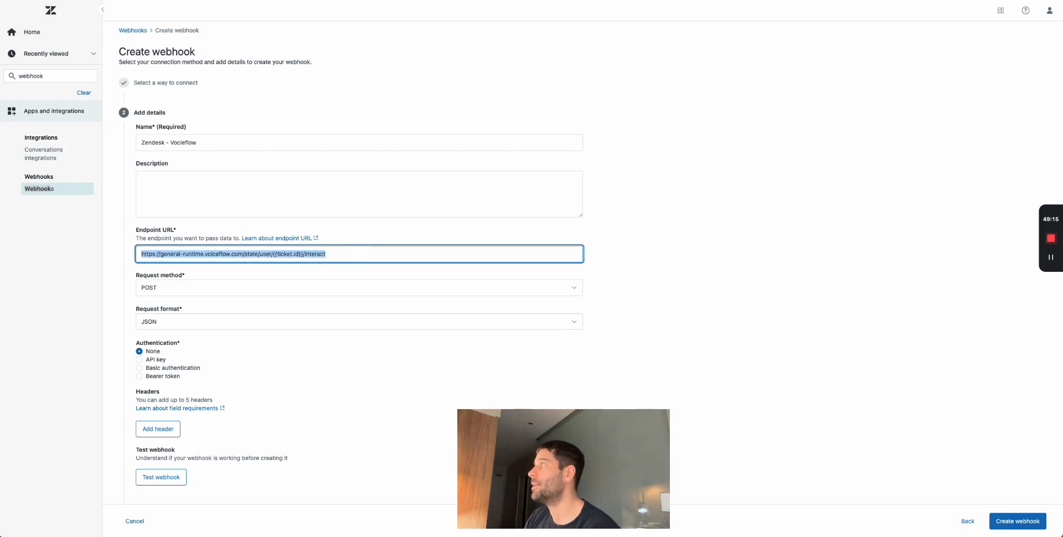
- Compare against the Voiceflow docs, then set the webhook's authentication to API key
left_click(941, 1)
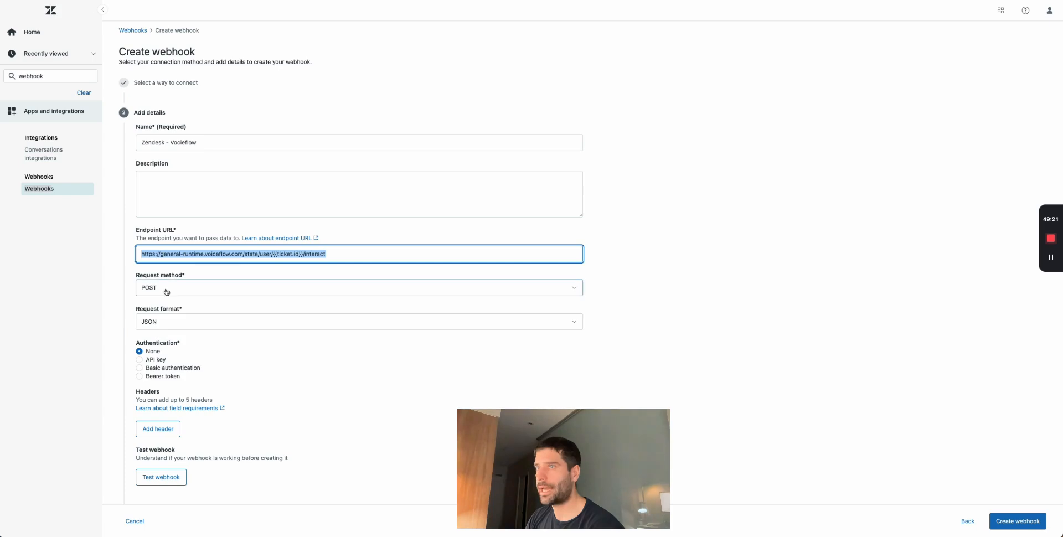
left_click(166, 289)
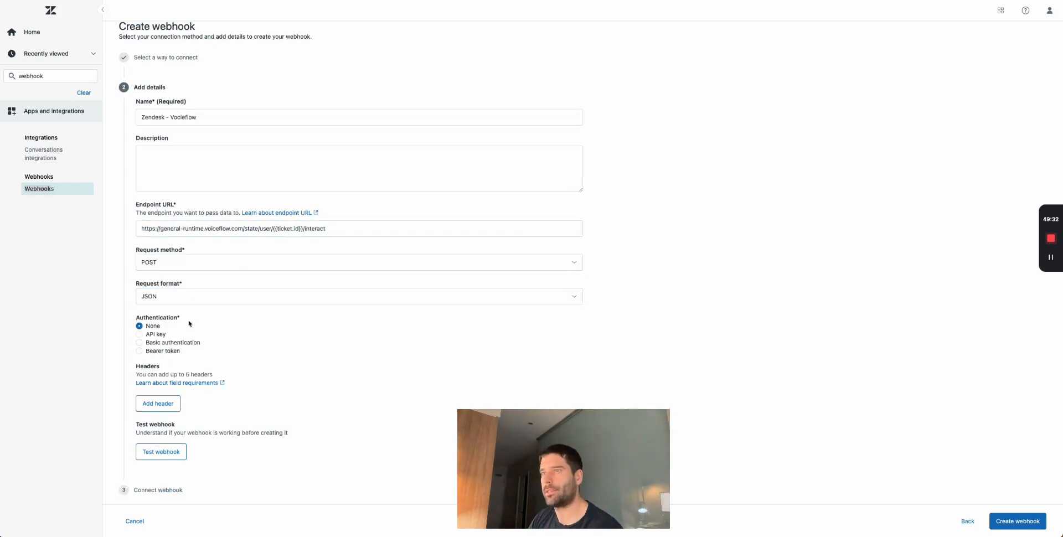
left_click(140, 335)
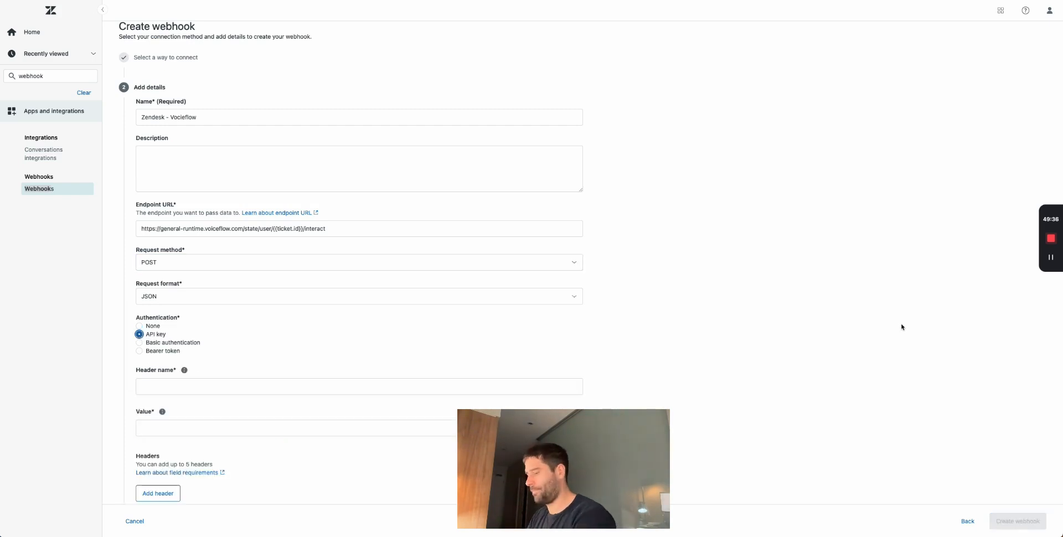
scroll(408, 339, "down", 1)
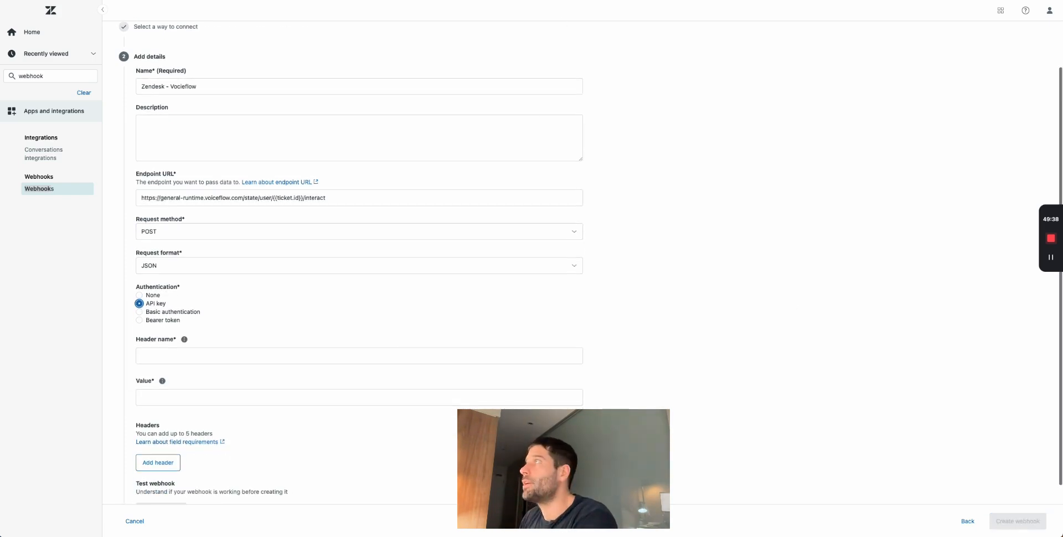
key("alt+Tab")
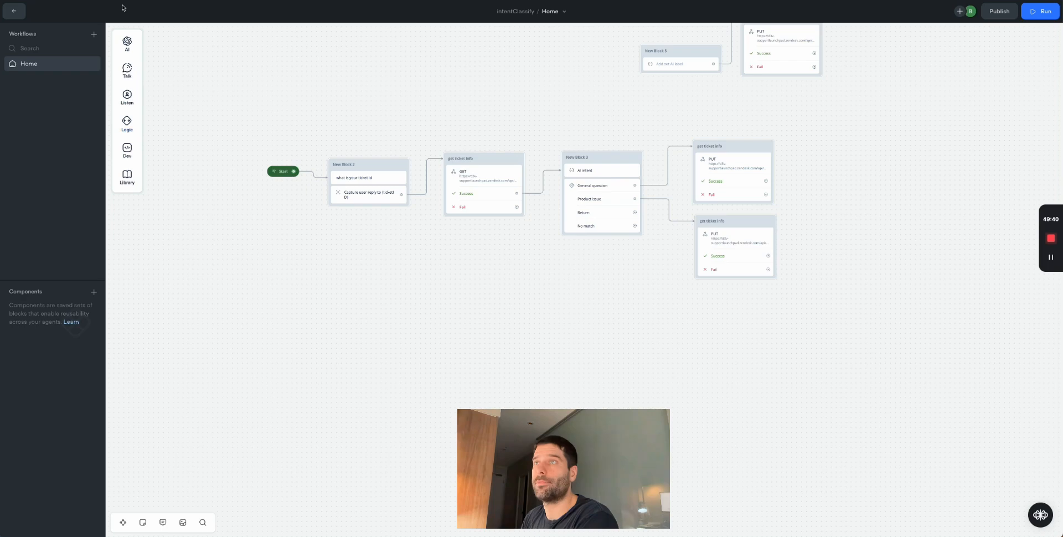
- Copy the intentClassify agent's primary API key from Voiceflow's API Keys settings
left_click(12, 11)
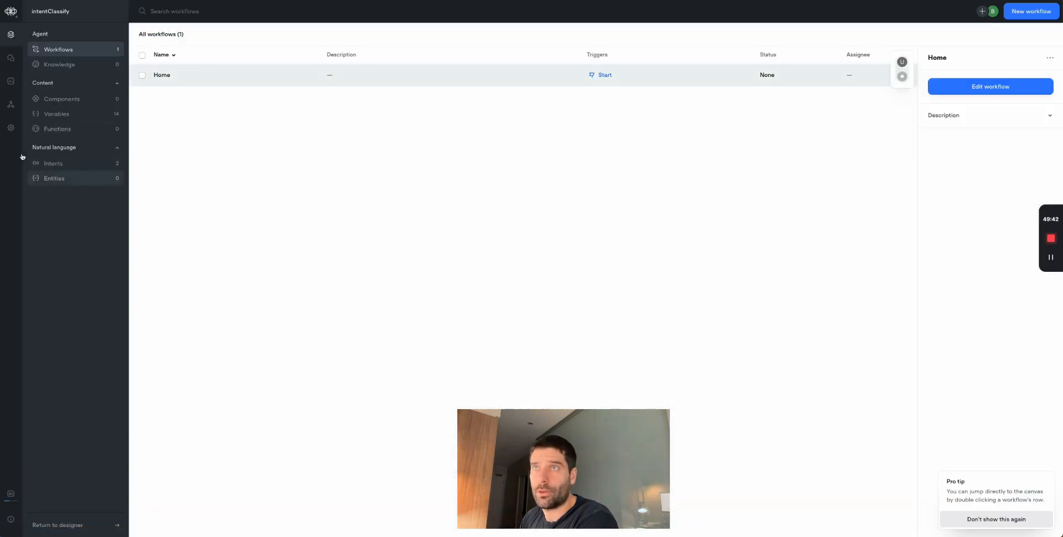
left_click(10, 127)
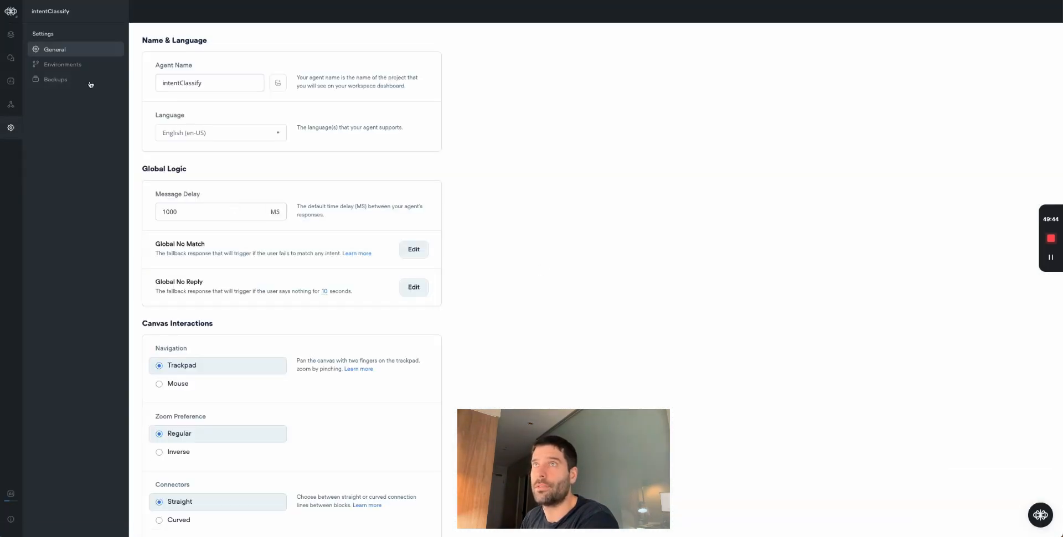
left_click(10, 104)
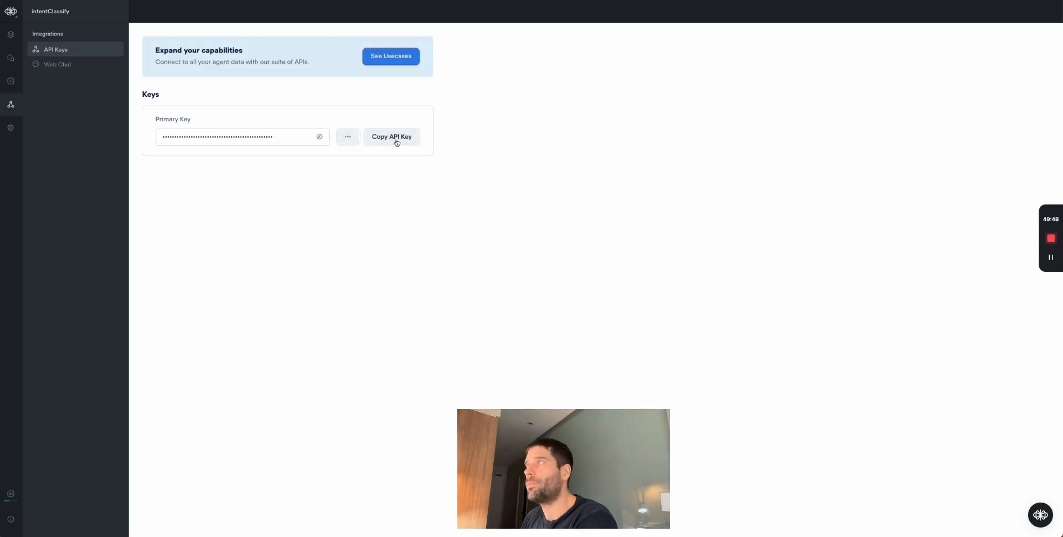
left_click(397, 143)
left_click(397, 143)
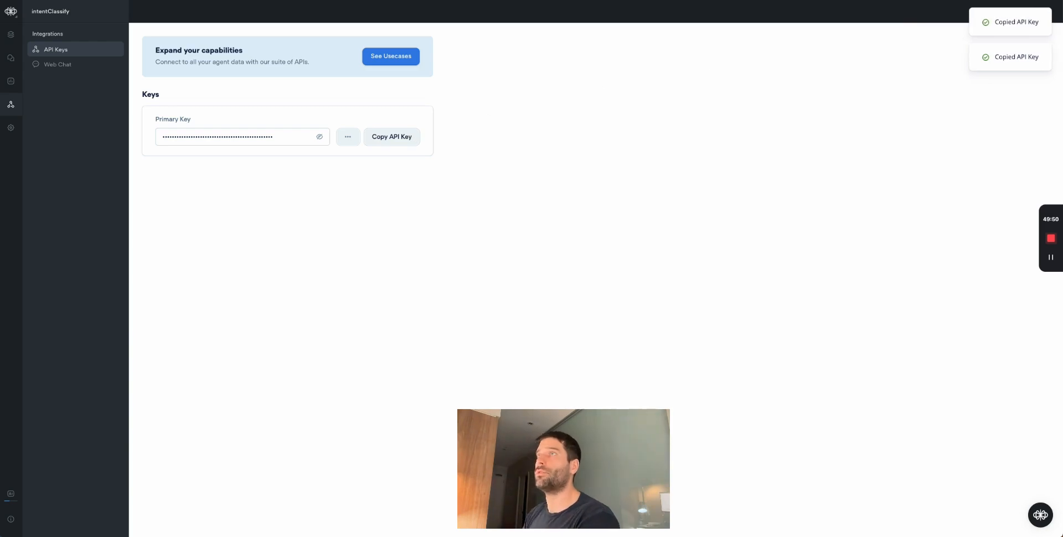
key("alt+Tab")
left_click(163, 355)
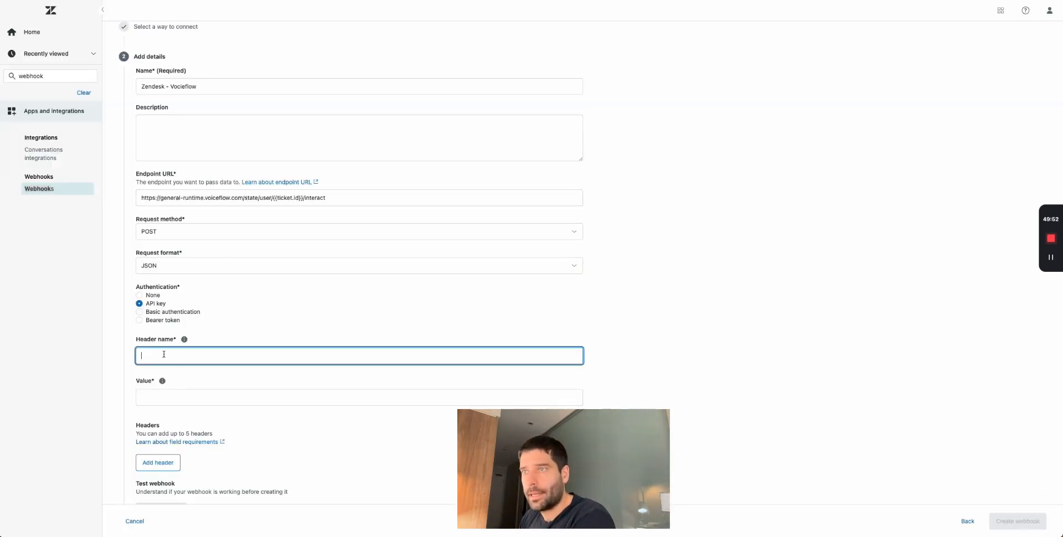
- Add an Authorization header whose value is the pasted Voiceflow API key
left_click(145, 304)
left_click(146, 413)
key("cmd+v")
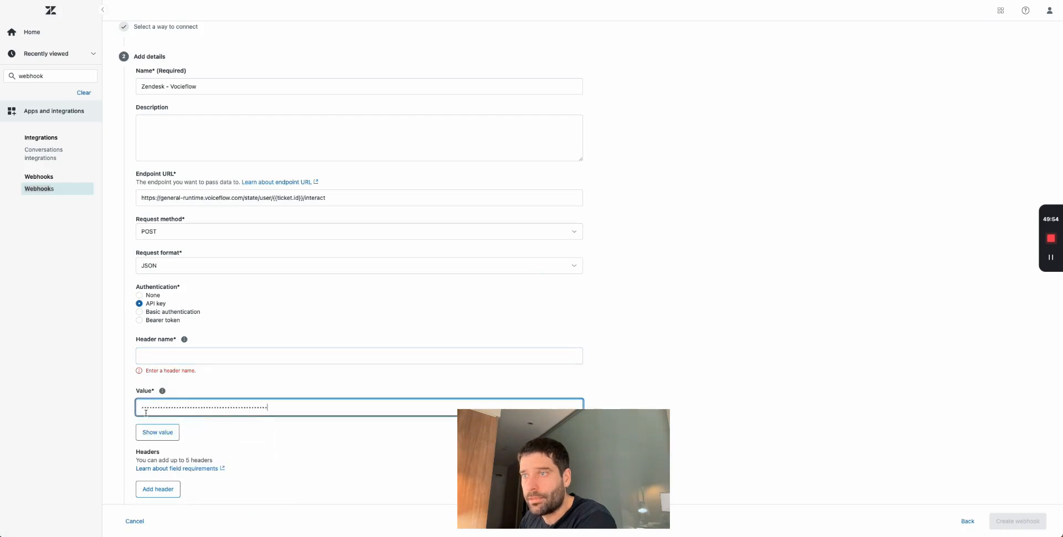
left_click(170, 355)
scroll(171, 354, "down", 1)
type("Authorizatio")
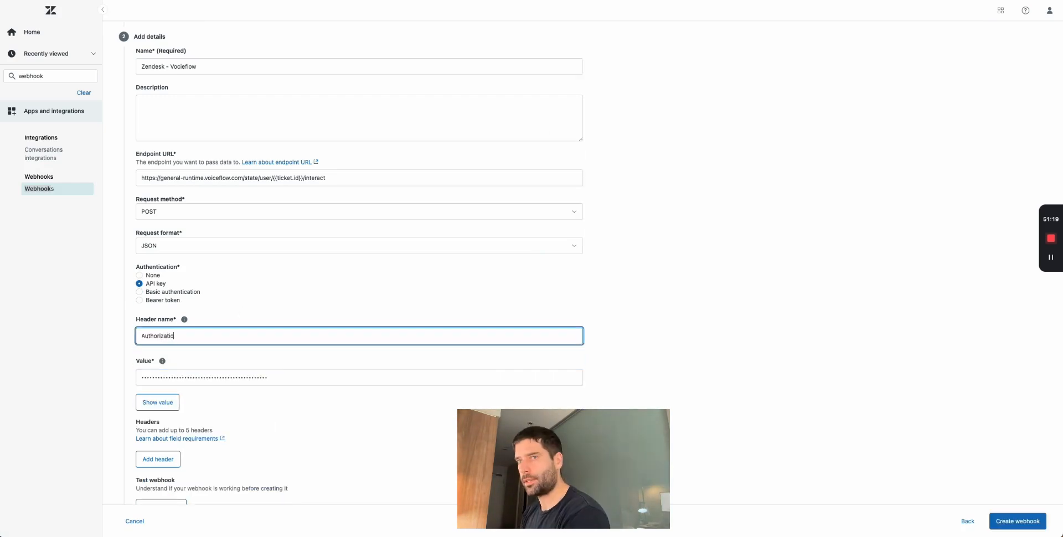
key("Tab")
scroll(259, 367, "down", 1)
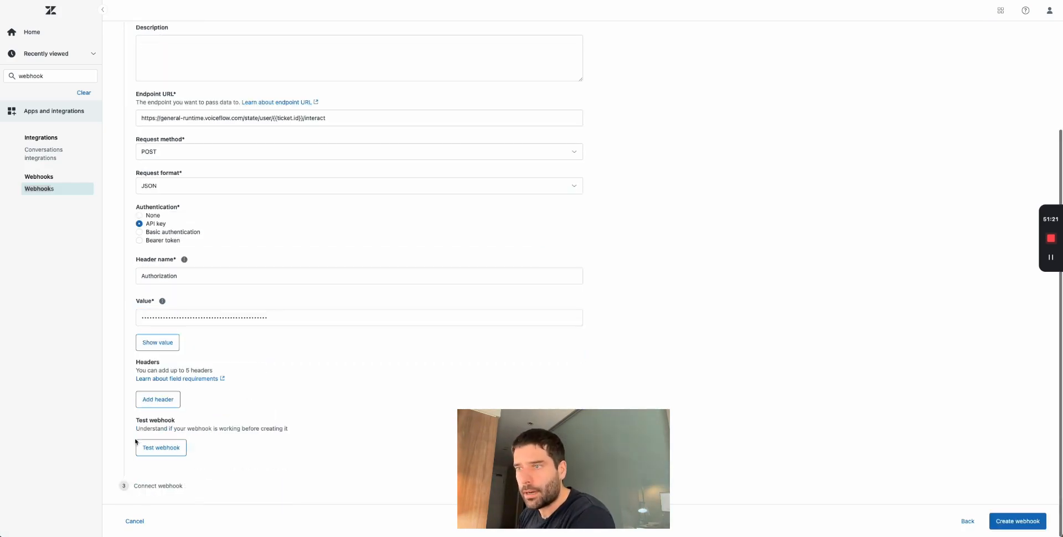
- Send a test request, then retest with {{ticket.id}} in the URL replaced by 80
left_click(153, 449)
left_click(710, 138)
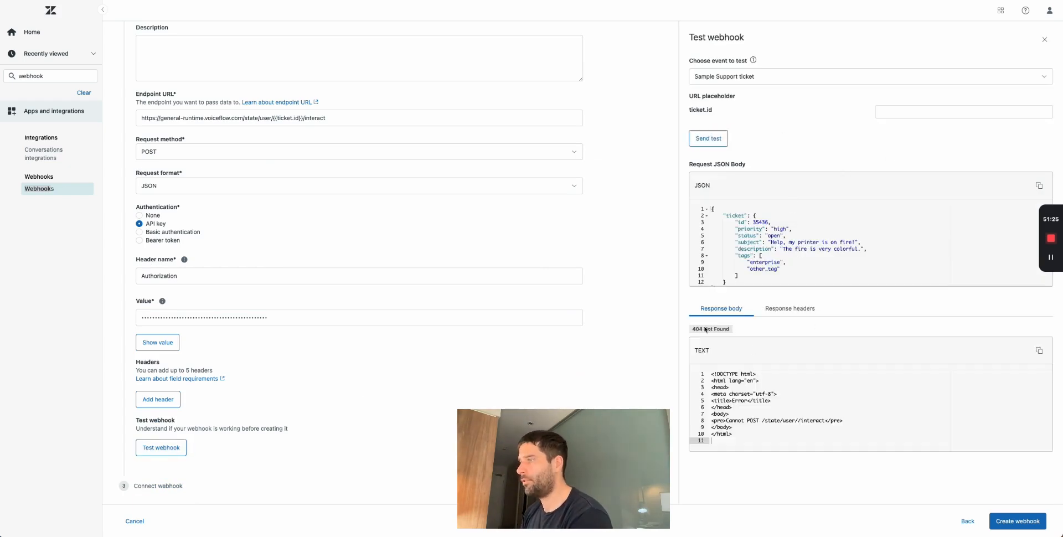
left_click(299, 117)
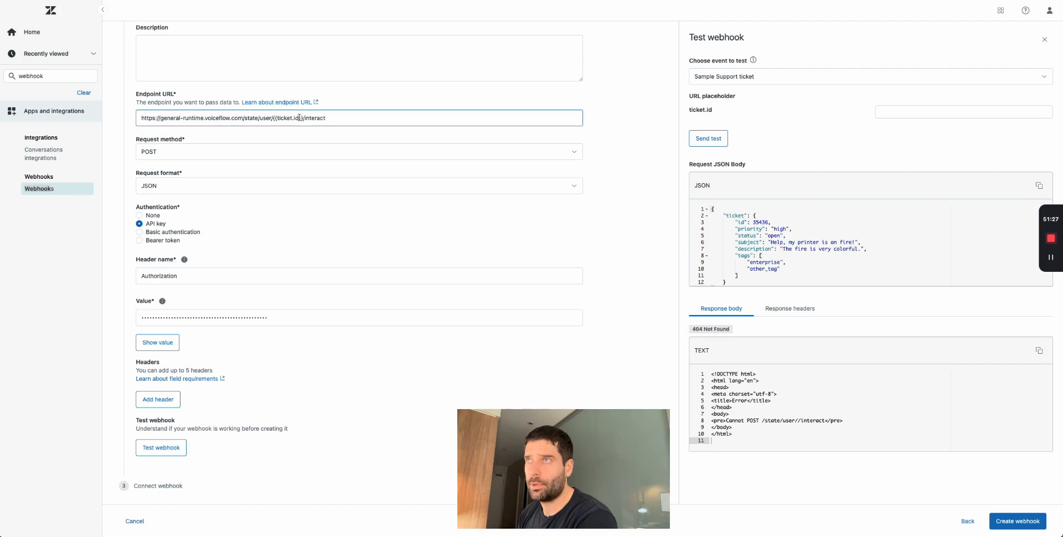
left_click_drag(302, 117, 273, 117)
type("80")
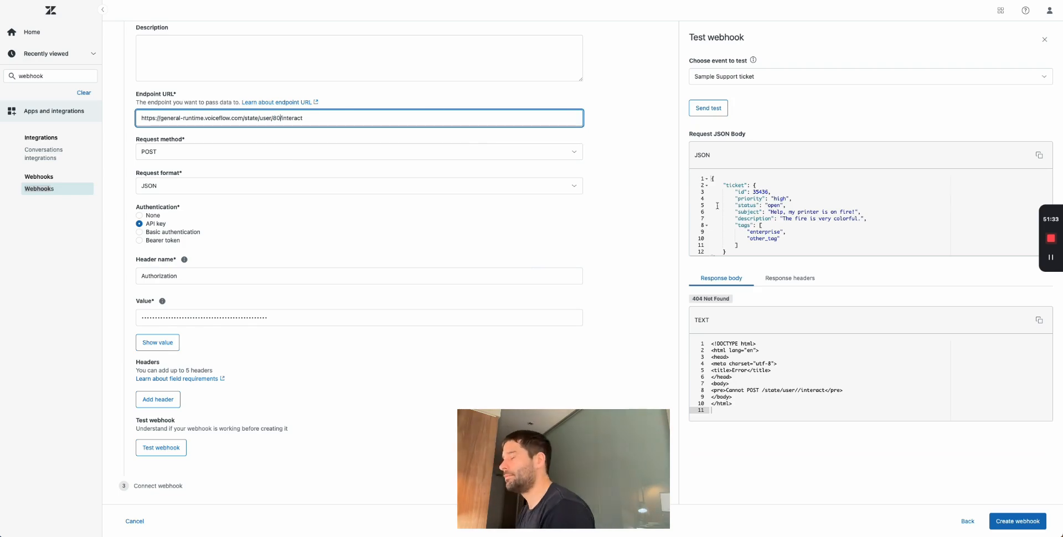
scroll(542, 143, "up", 2)
left_click(702, 108)
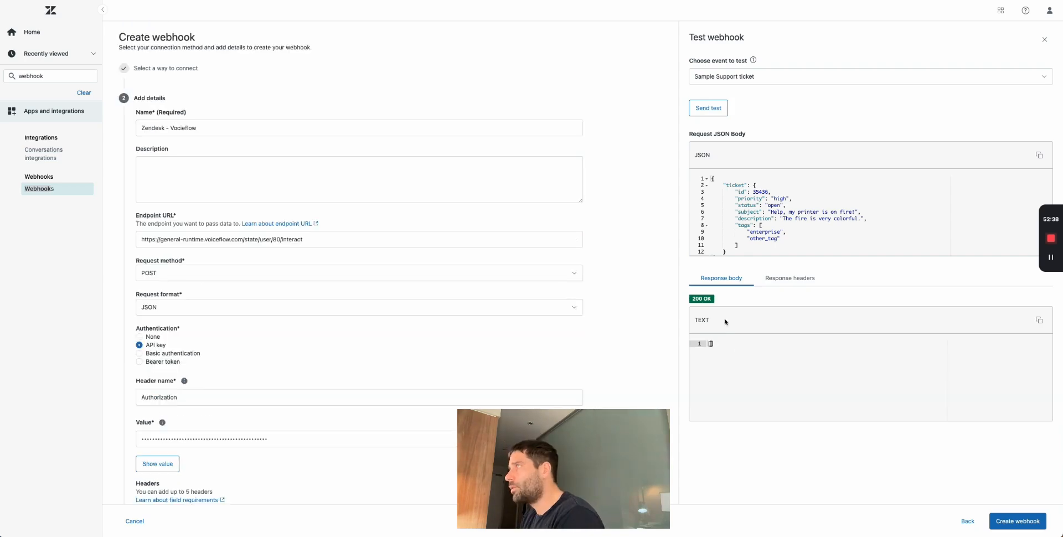
- Switch the test to a custom payload and paste the intent JSON body
scroll(360, 249, "up", 2)
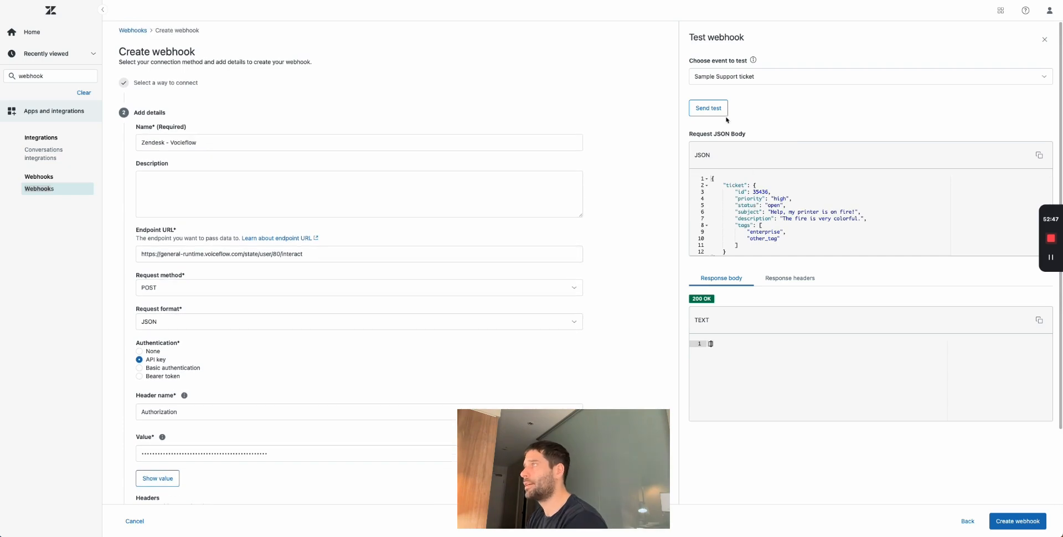
left_click(766, 83)
left_click(742, 117)
left_click(728, 207)
key("ctrl+a")
key("ctrl+v")
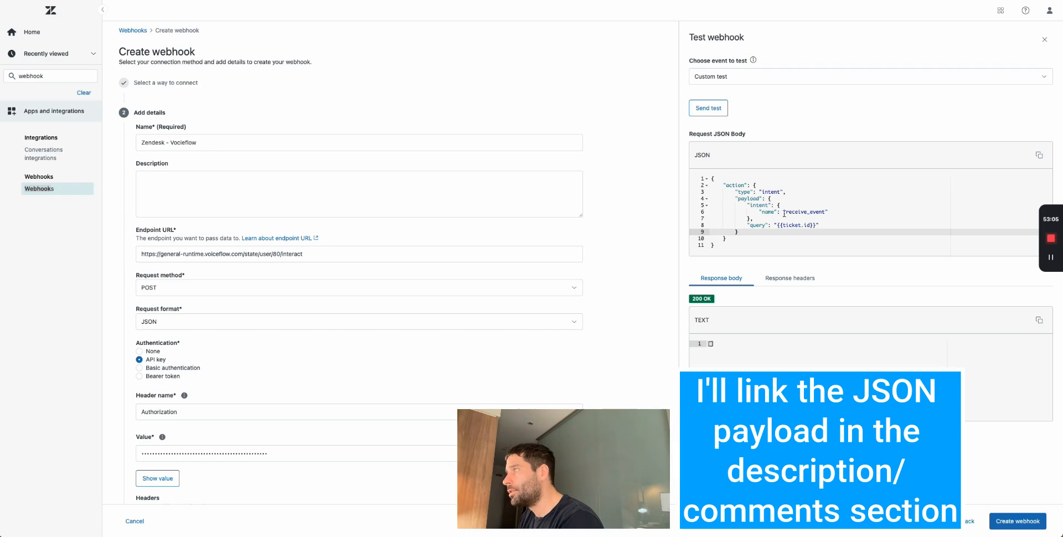
- Send the custom receive_event intent test and check the 200 OK response trace
left_click_drag(785, 212, 825, 212)
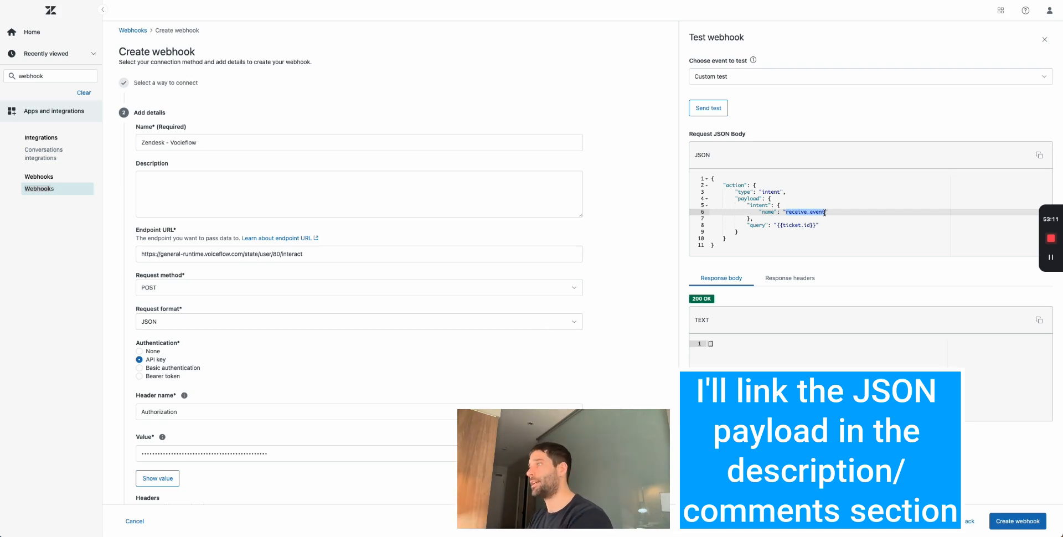
left_click_drag(816, 226, 778, 225)
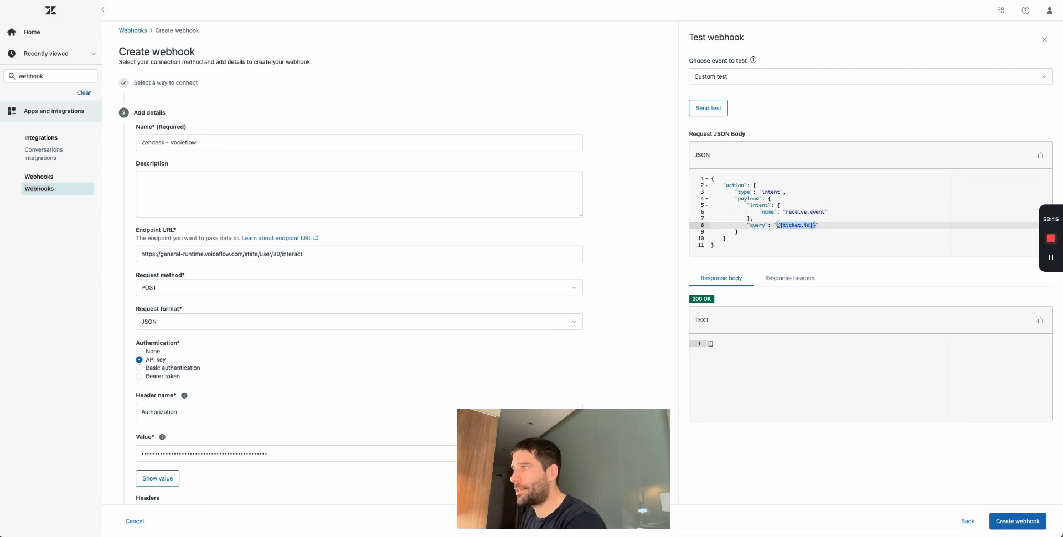
double_click(276, 253)
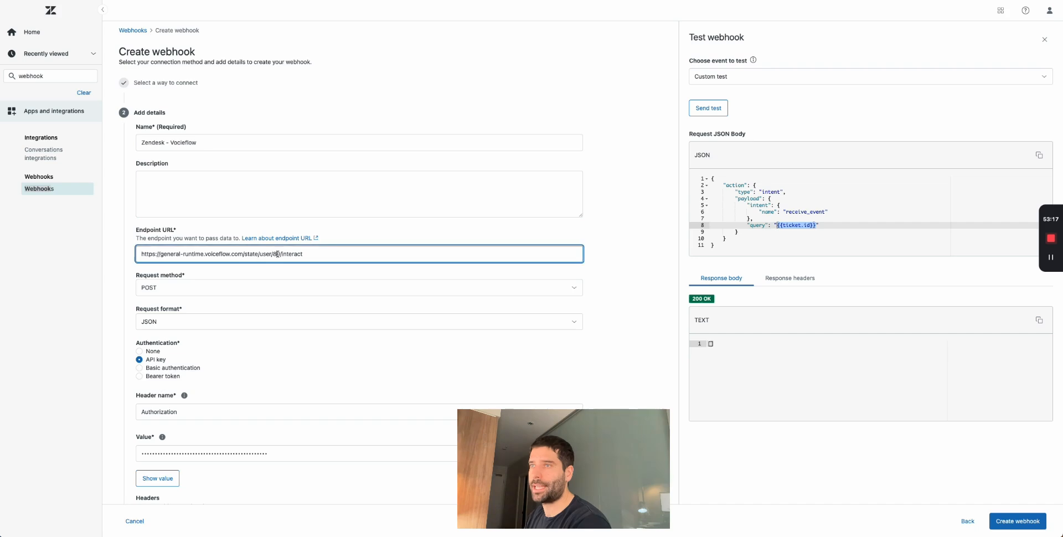
double_click(798, 225)
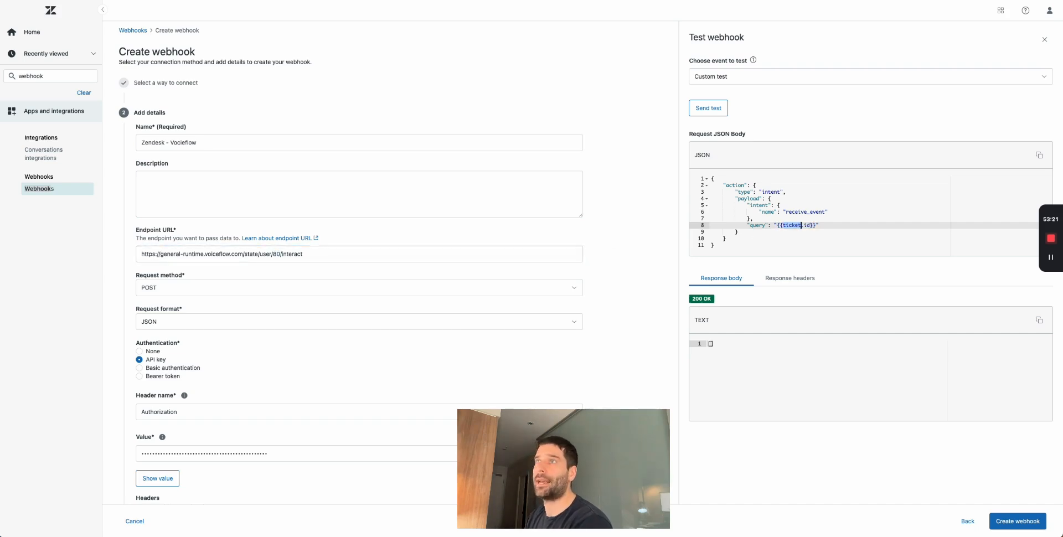
key("ctrl+Tab")
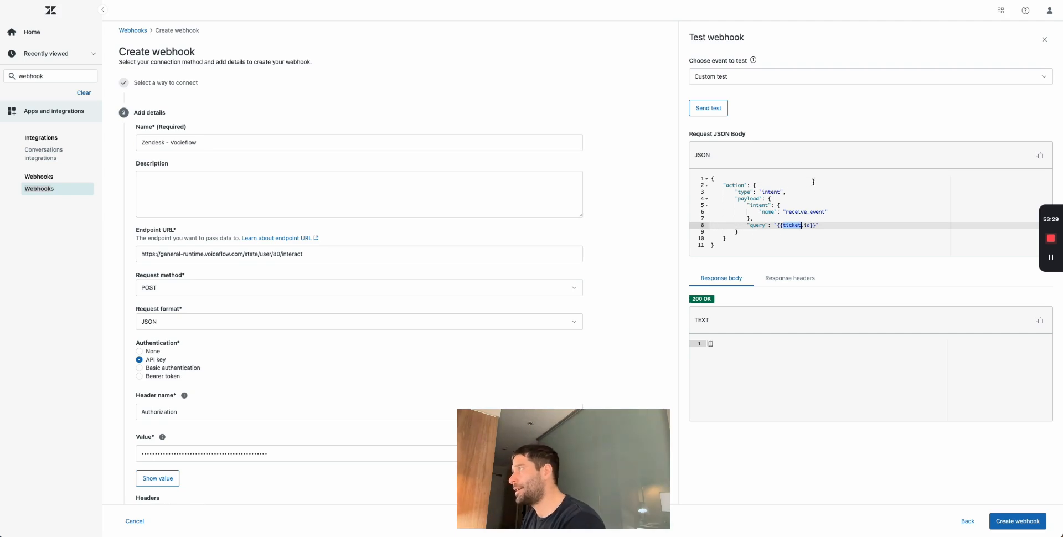
left_click(708, 108)
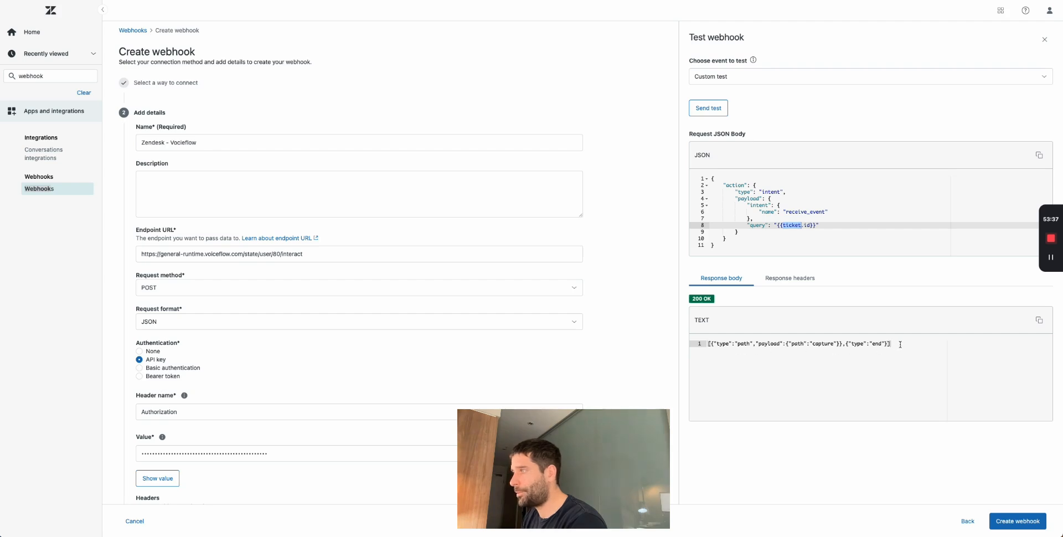
left_click_drag(898, 344, 681, 342)
left_click(797, 369)
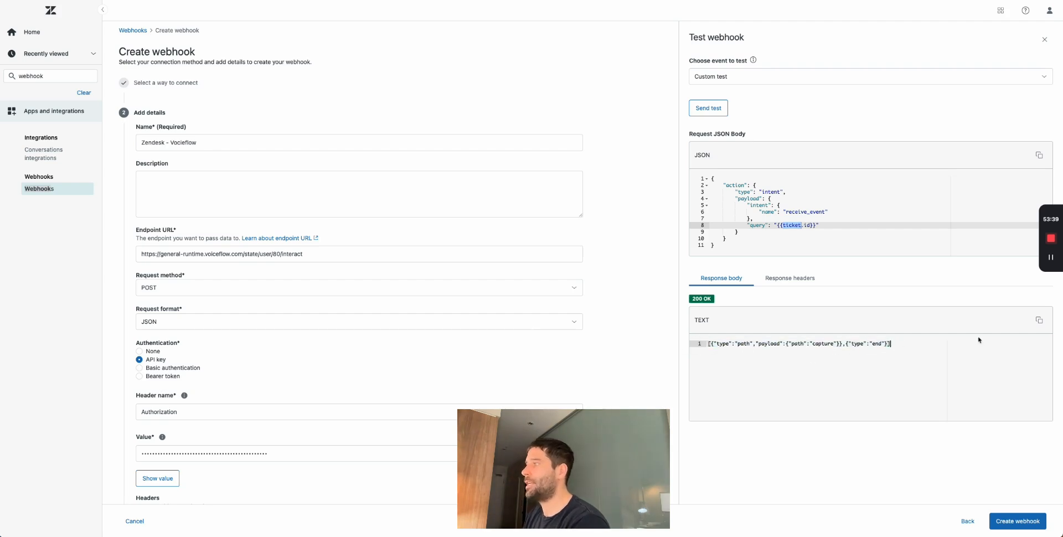
left_click_drag(928, 345, 690, 345)
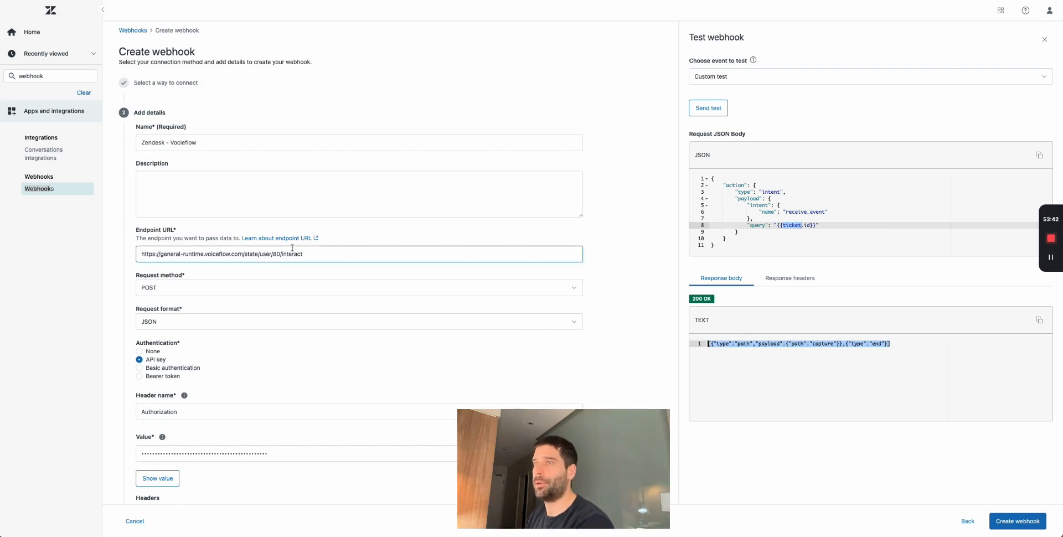
- Replace the user ID 80 in the endpoint URL with {{ticket.id}}
left_click_drag(817, 225, 776, 224)
double_click(275, 254)
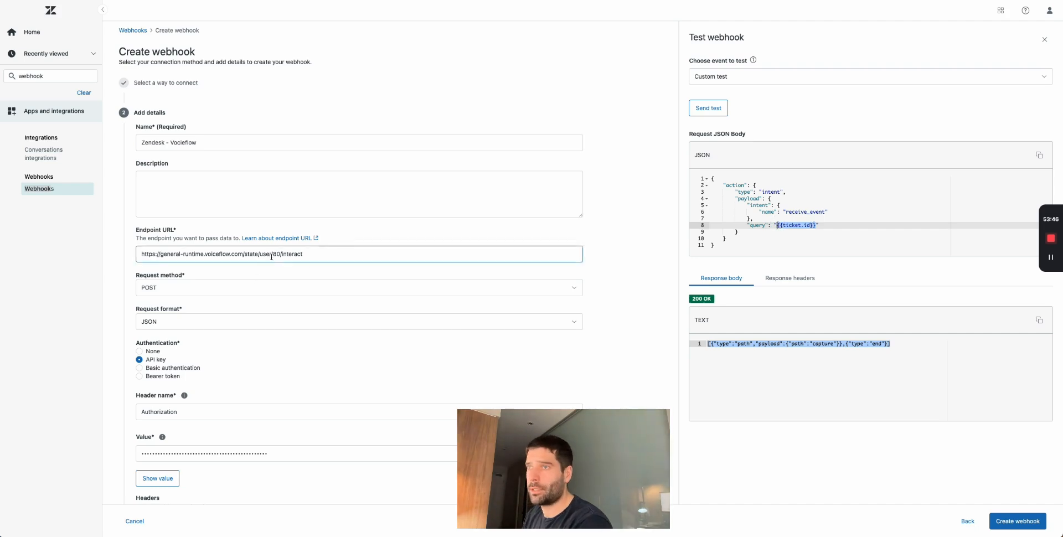
key("ctrl+v")
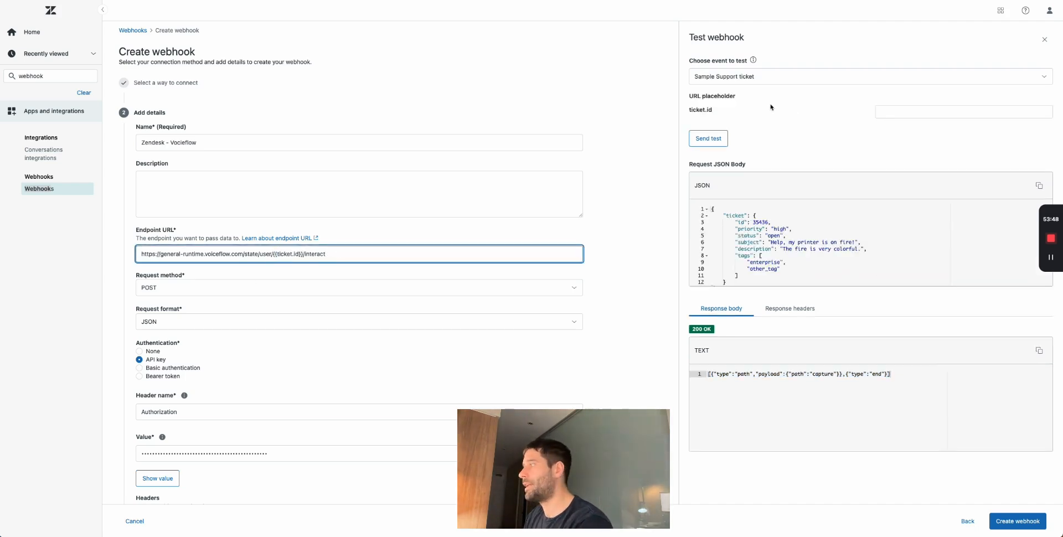
- Finish the webhook setup and leave without connecting it to a trigger
left_click(1016, 521)
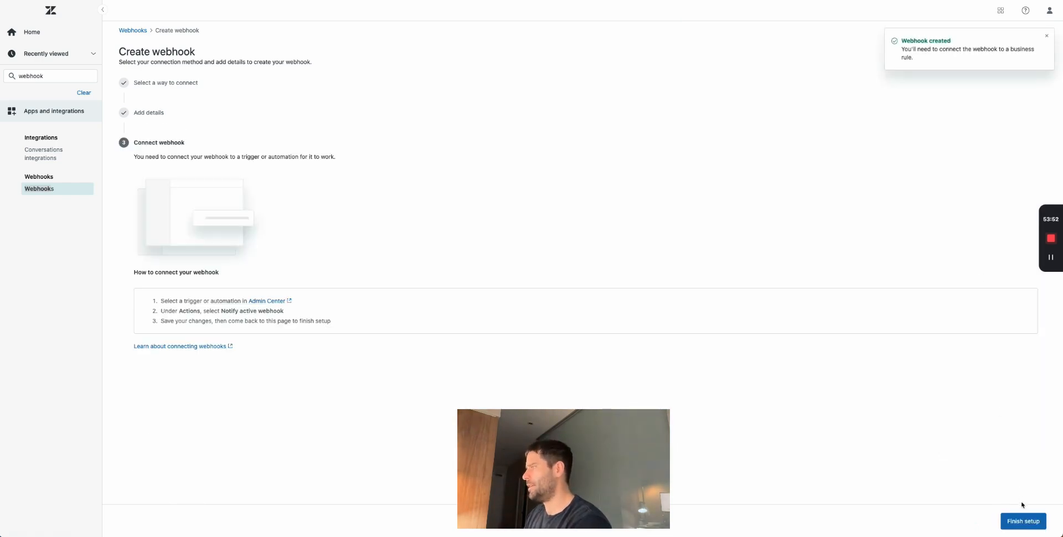
left_click(1024, 520)
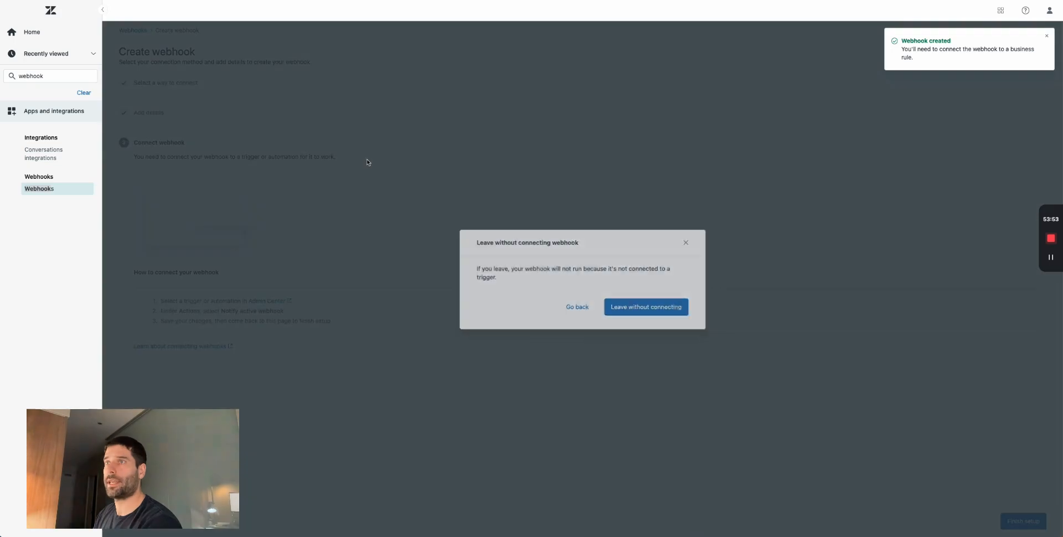
left_click(631, 306)
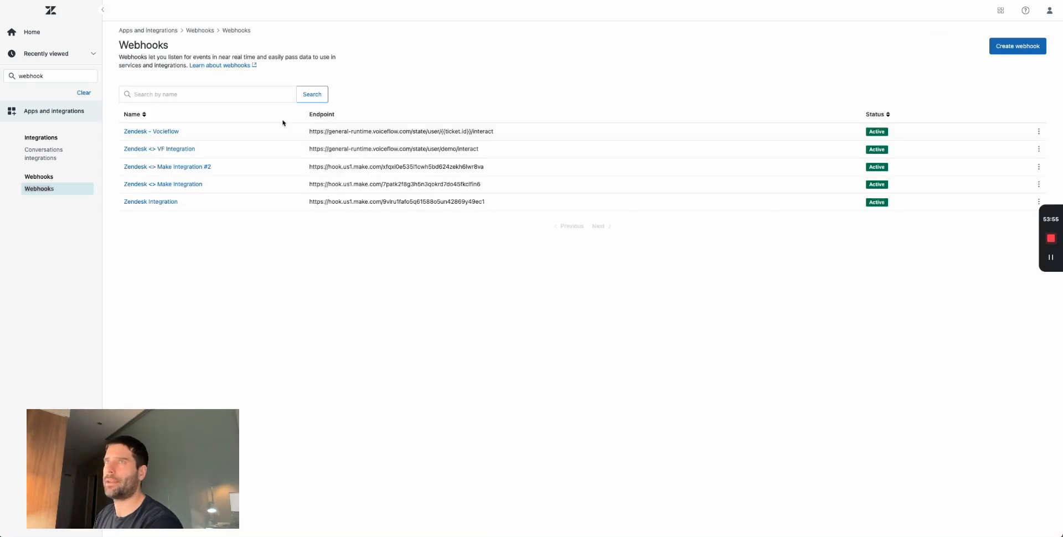
- Create a new trigger named 'Send webhook to Voiceflow'
left_click(83, 92)
type("trigger")
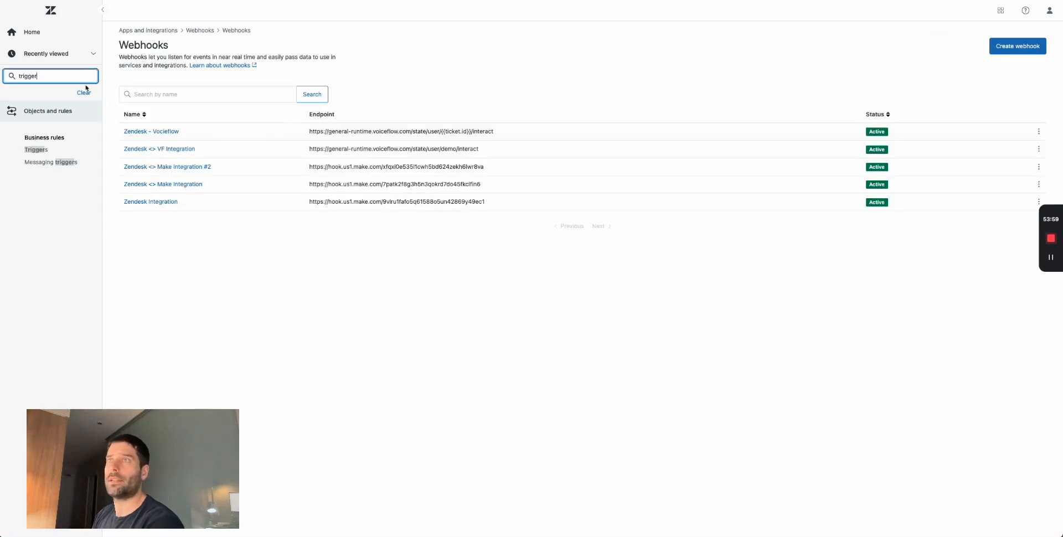
left_click(49, 148)
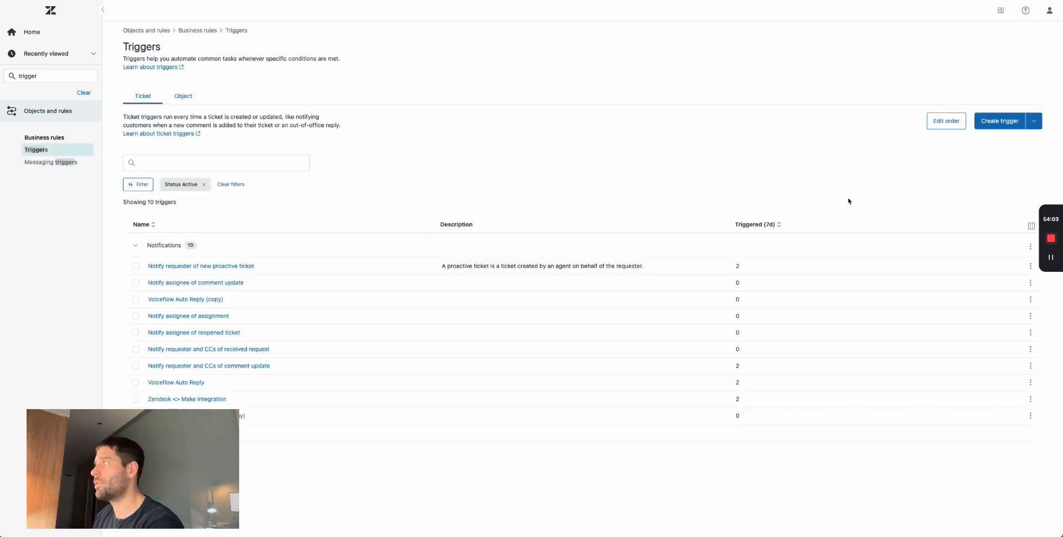
left_click(1000, 121)
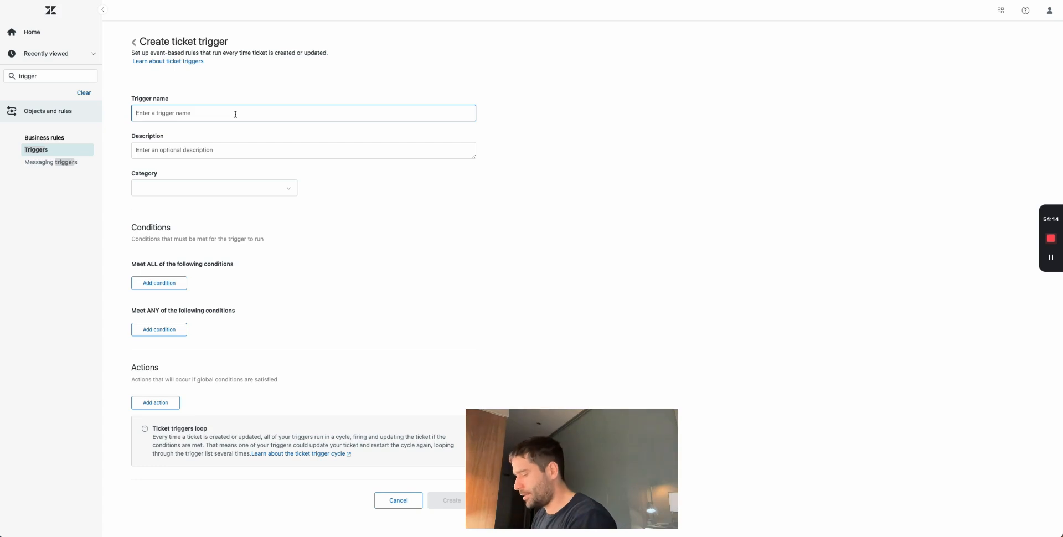
type("Send ")
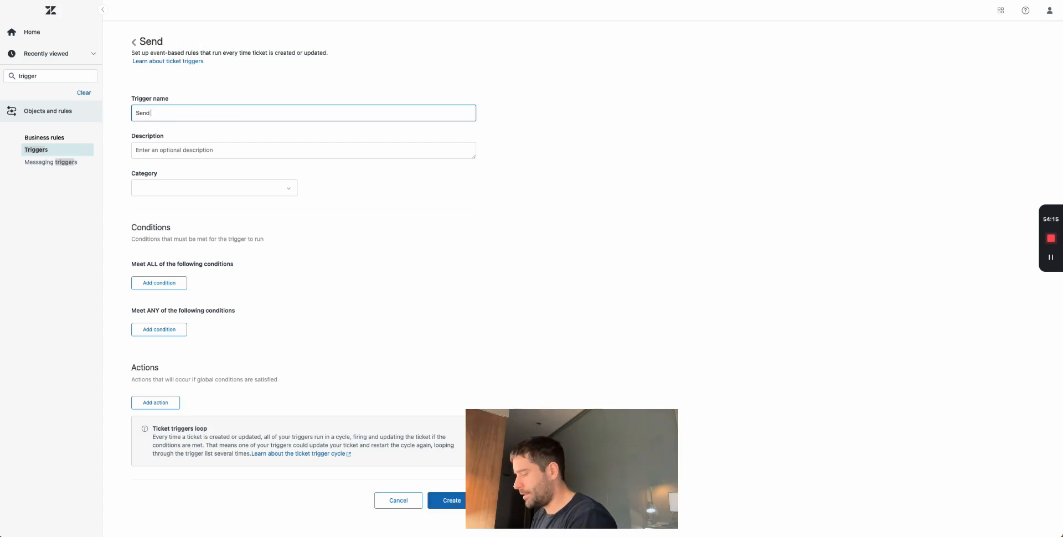
type("webhook to Voiceflow")
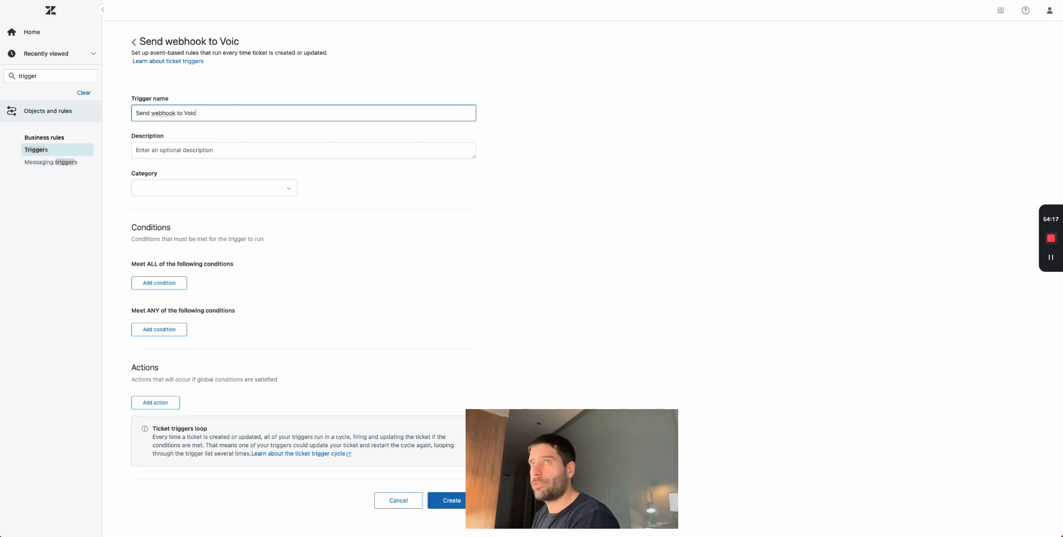
- Set the trigger's category to Notifications
left_click(241, 189)
left_click(364, 183)
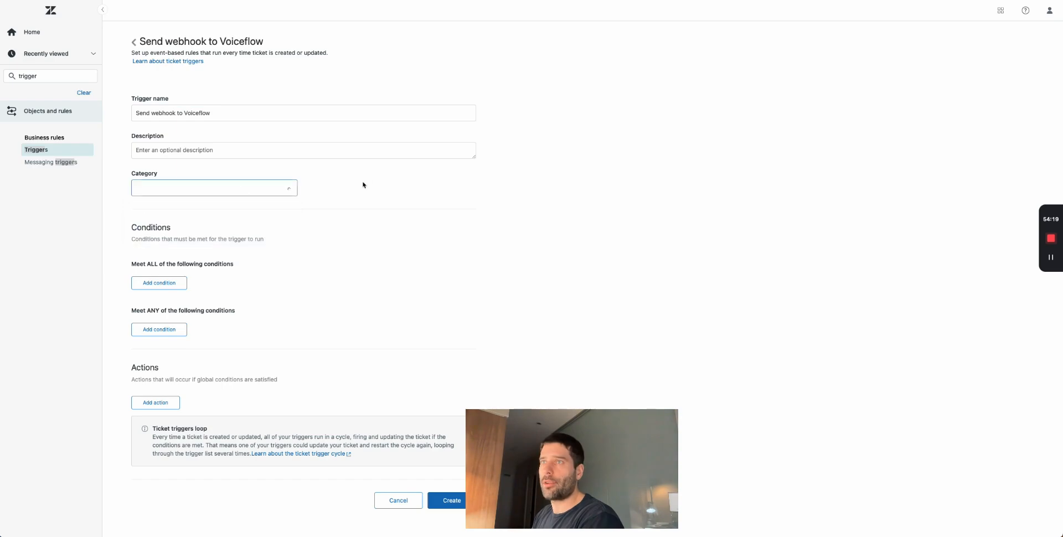
scroll(312, 256, "down", 1)
left_click(215, 163)
left_click(178, 181)
left_click(348, 228)
- Add a must-meet-all condition: Ticket Is Created
scroll(255, 280, "down", 1)
left_click(159, 256)
left_click(182, 265)
type("t > Tick")
type("et")
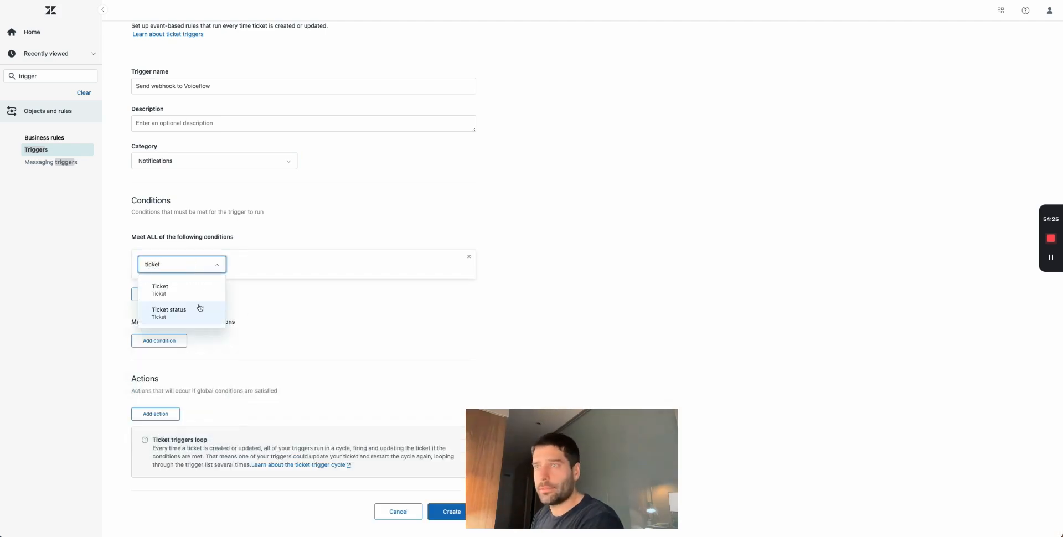
left_click(182, 291)
left_click(329, 283)
scroll(260, 280, "down", 1)
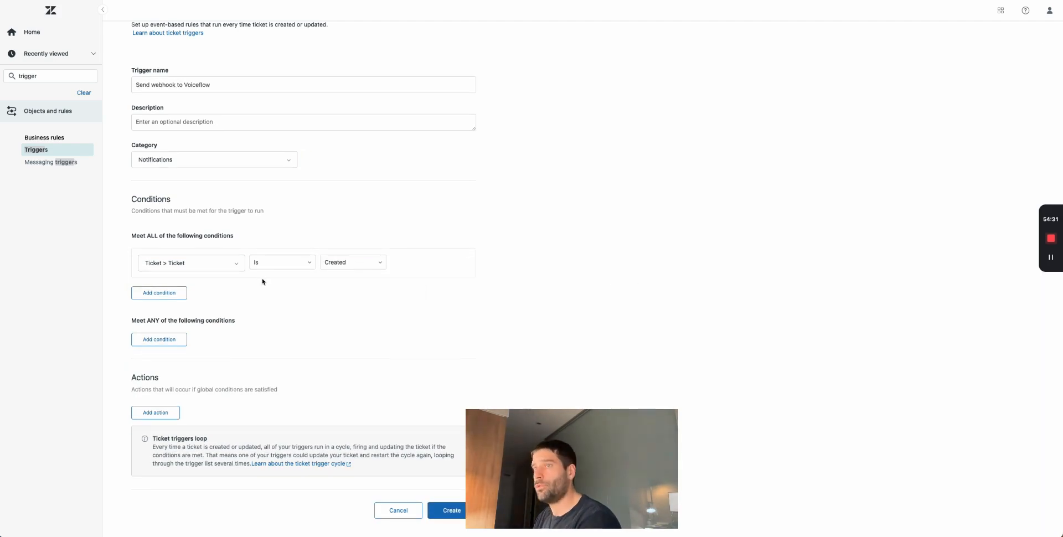
- Add a Notify by Active webhook action targeting the Zendesk - Vocieflow webhook
left_click(168, 413)
scroll(250, 404, "down", 1)
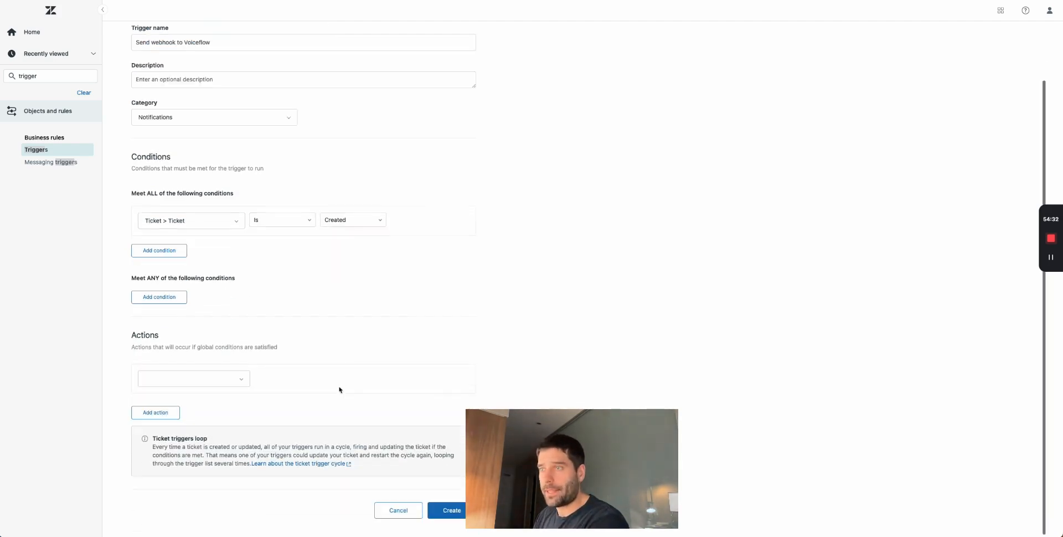
left_click(205, 378)
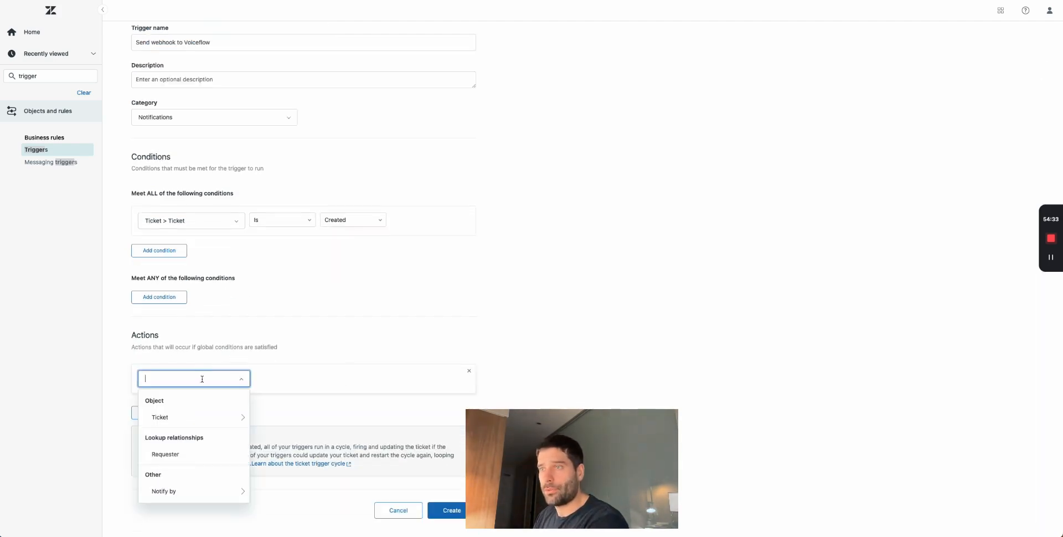
left_click(176, 490)
left_click(197, 427)
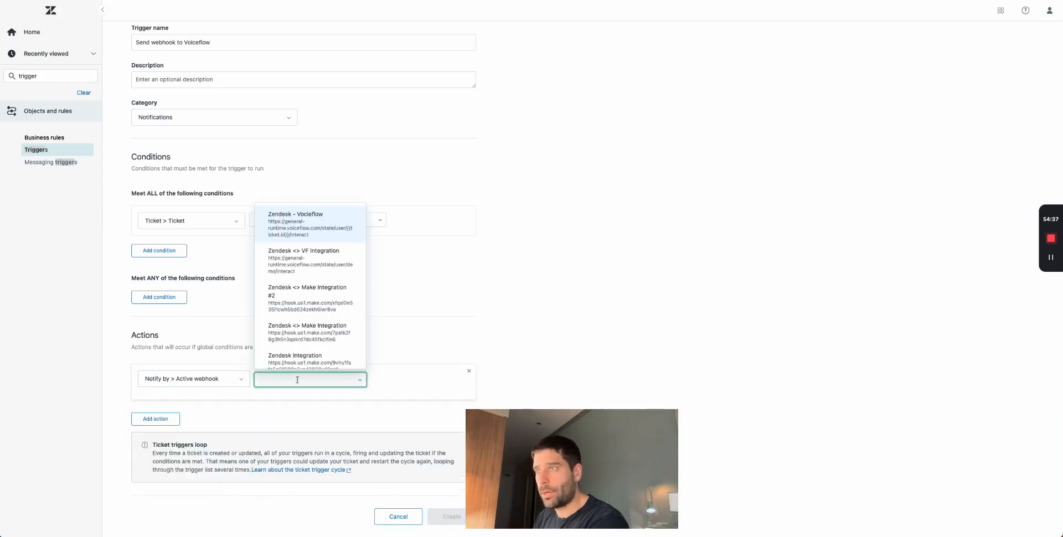
left_click(309, 232)
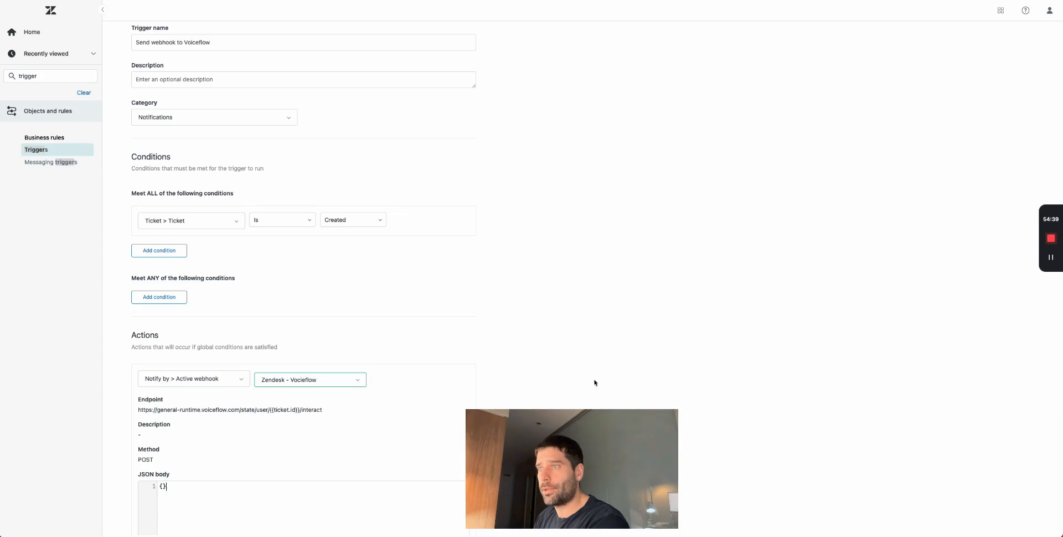
scroll(387, 332, "down", 3)
left_click_drag(274, 247, 300, 248)
- Paste the intent payload with receive_event and a {{ticket.id}} query into the JSON body
left_click(238, 361)
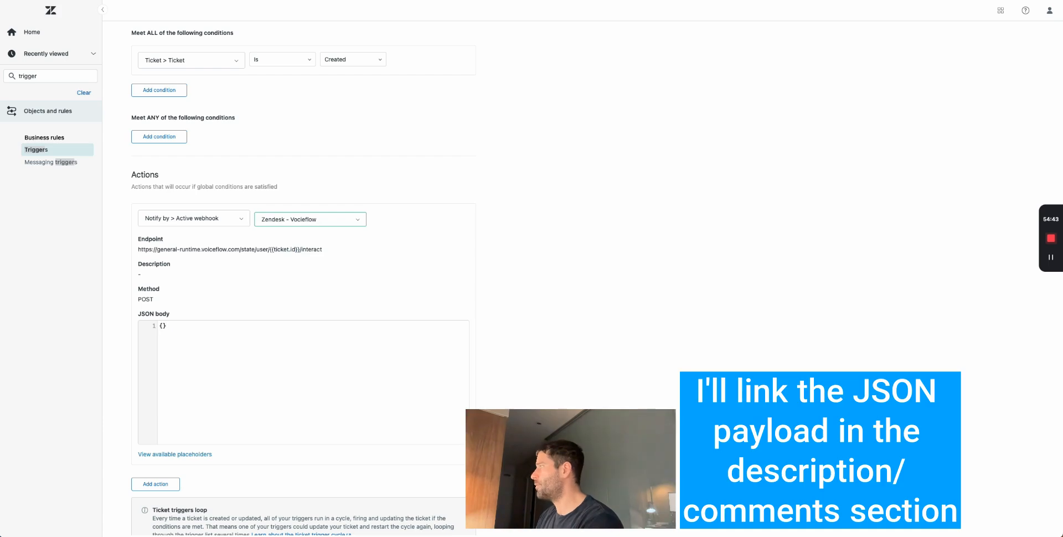
type("{     \"action\": {         \"type\": \"intent\",         \"payload\": {             \"intent\": { \"name\": \"receive_event\"},             \"query\": \"{{ticket.id}}\"         }     } }")
left_click_drag(324, 328, 276, 328)
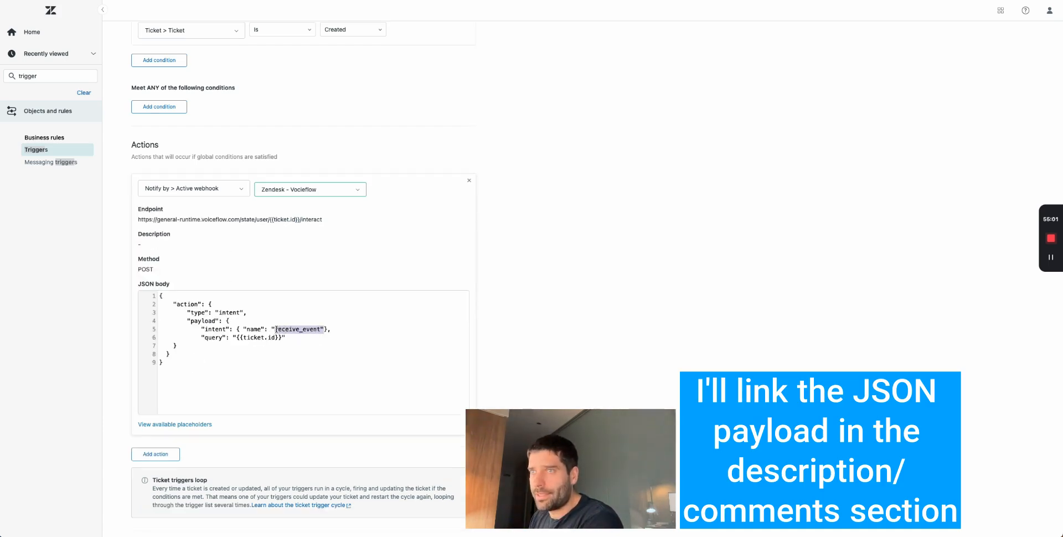
left_click(311, 346)
left_click_drag(176, 304, 247, 313)
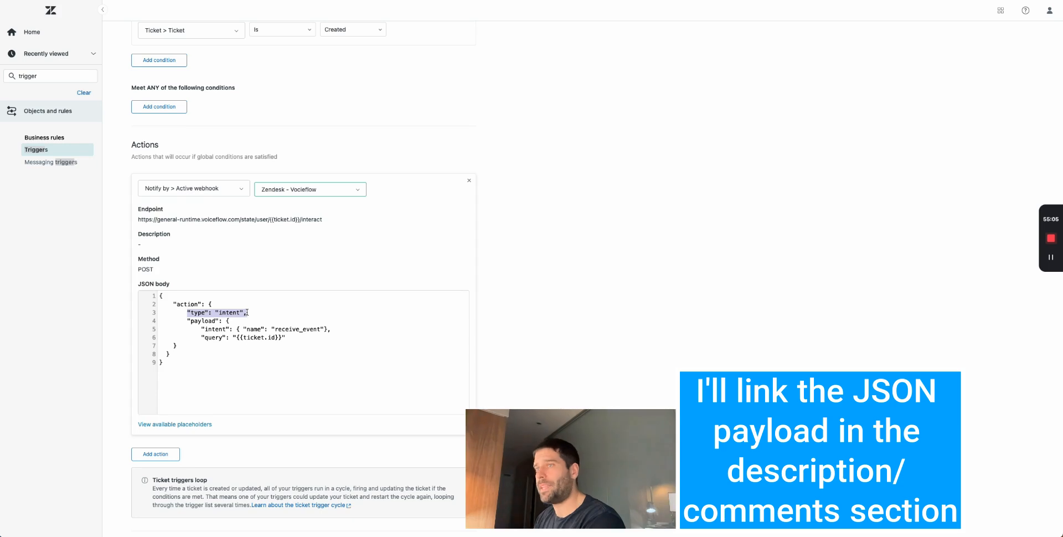
left_click_drag(331, 329, 240, 328)
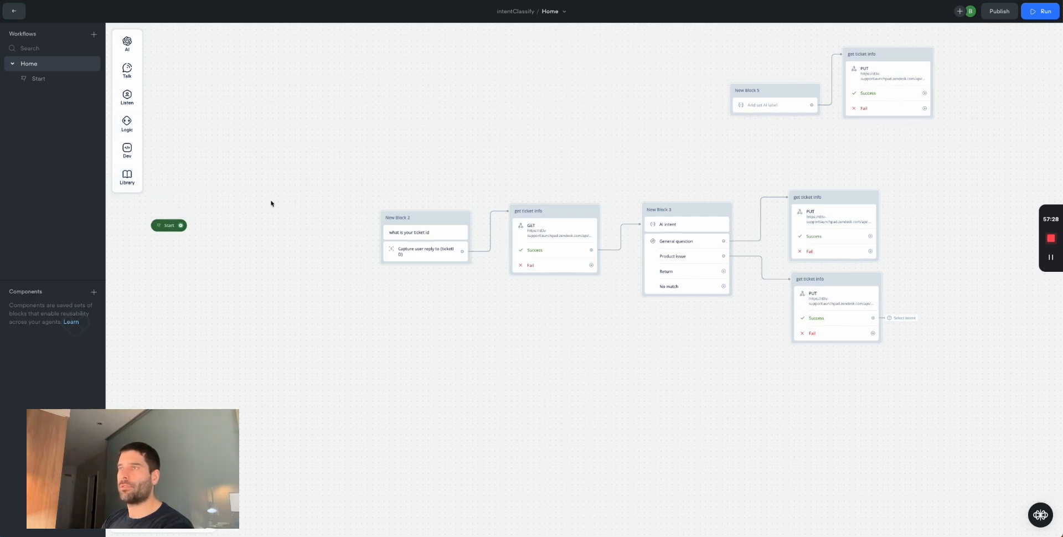
- Add a trigger start node to the Voiceflow canvas and begin a new intent
right_click(271, 203)
left_click(321, 216)
left_click_drag(333, 219, 404, 217)
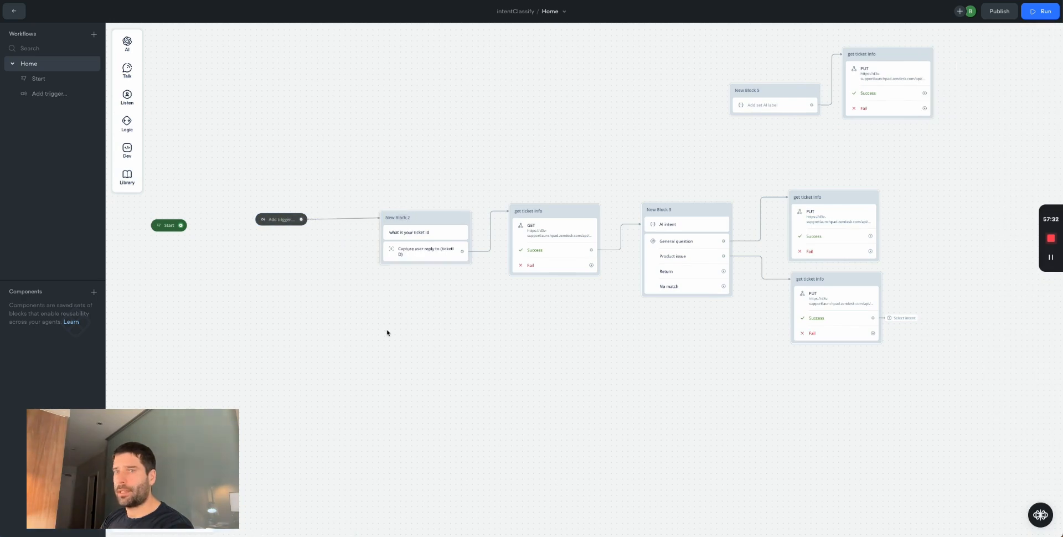
left_click(282, 220)
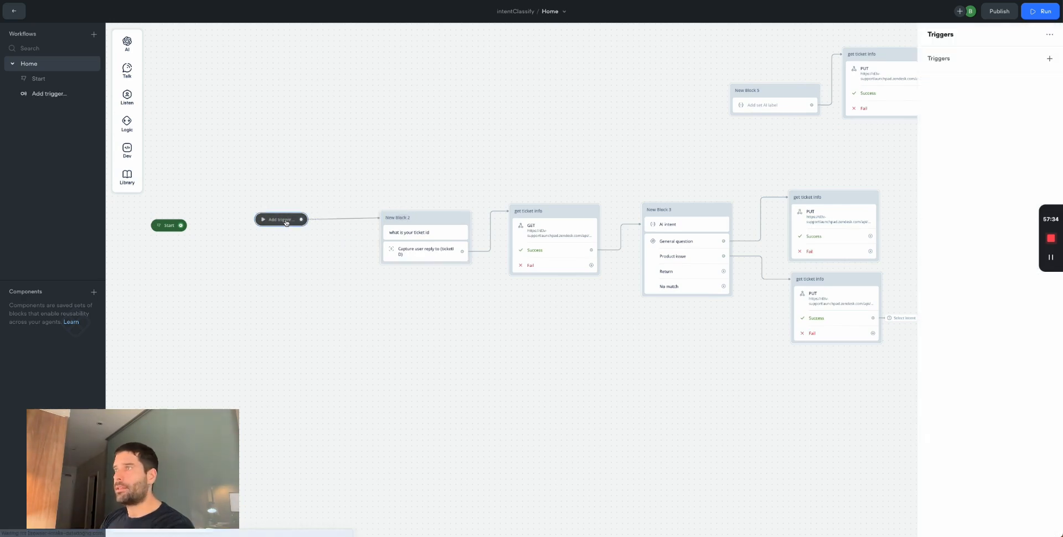
left_click(1048, 59)
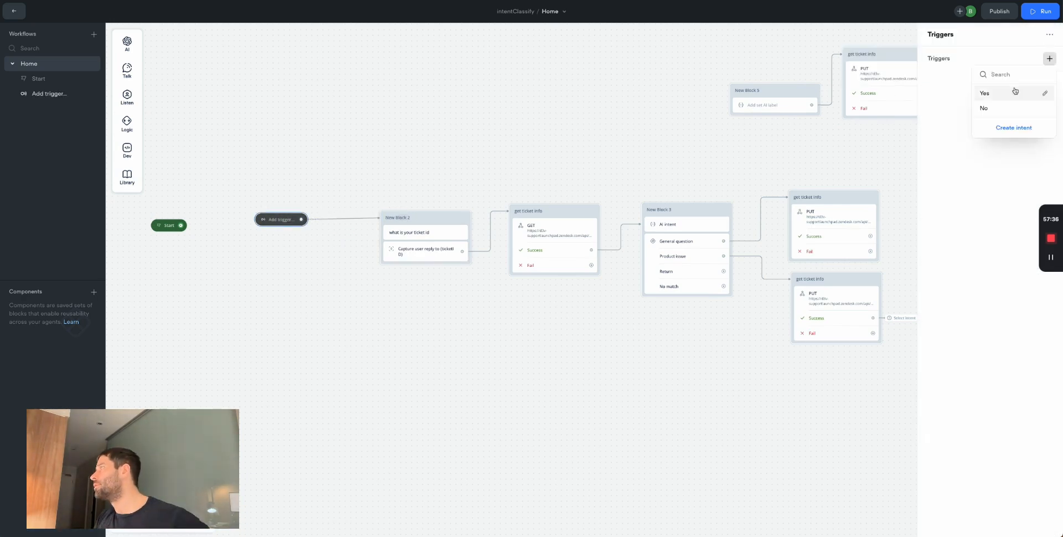
left_click(1016, 129)
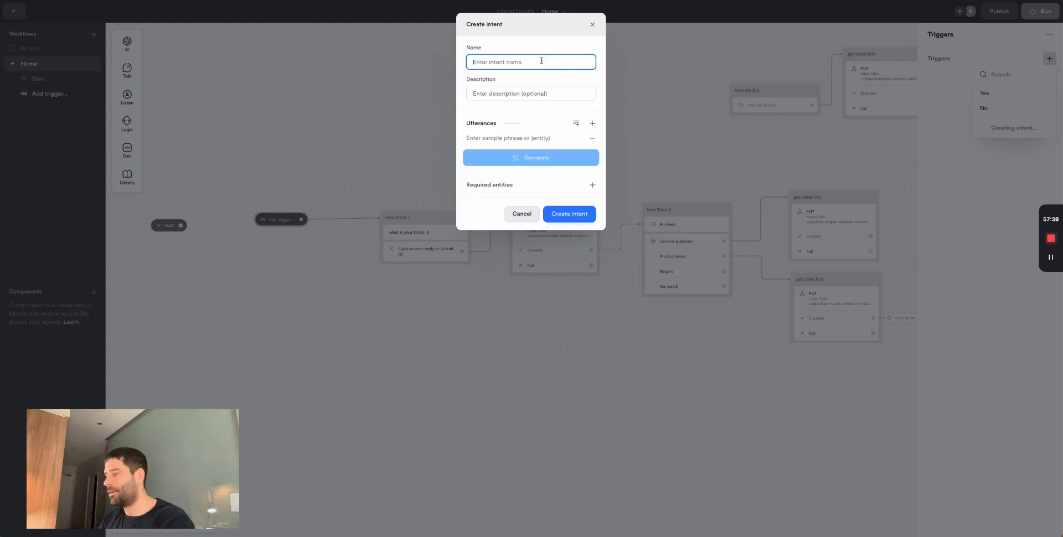
- Create a receive_event intent, with receive_event as its sample utterance, copied from Zendesk
key("super+Tab")
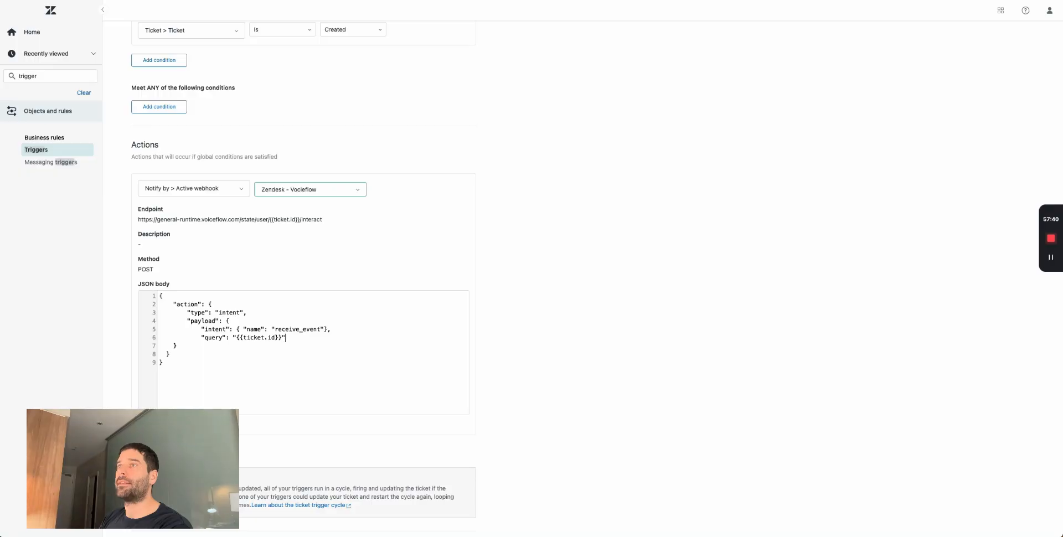
double_click(287, 331)
key("ctrl+c")
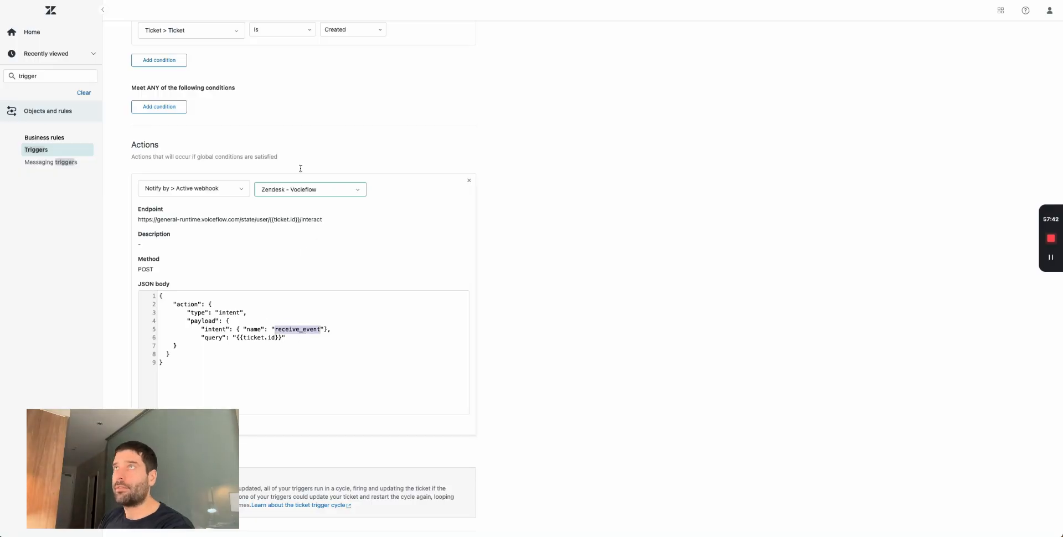
key("super+Tab")
left_click(502, 58)
key("ctrl+v")
left_click(501, 135)
key("ctrl+v")
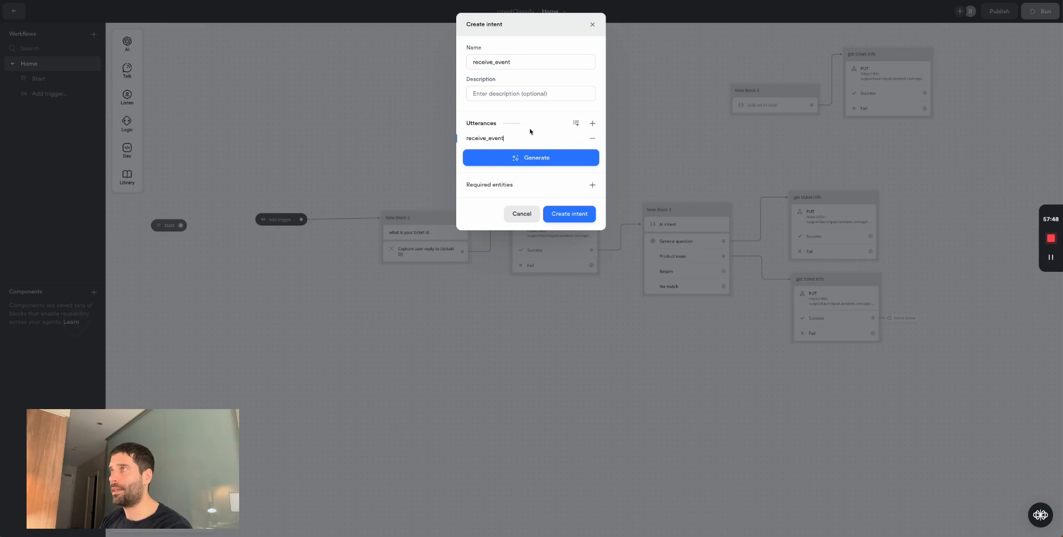
left_click_drag(516, 63, 443, 67)
left_click(570, 214)
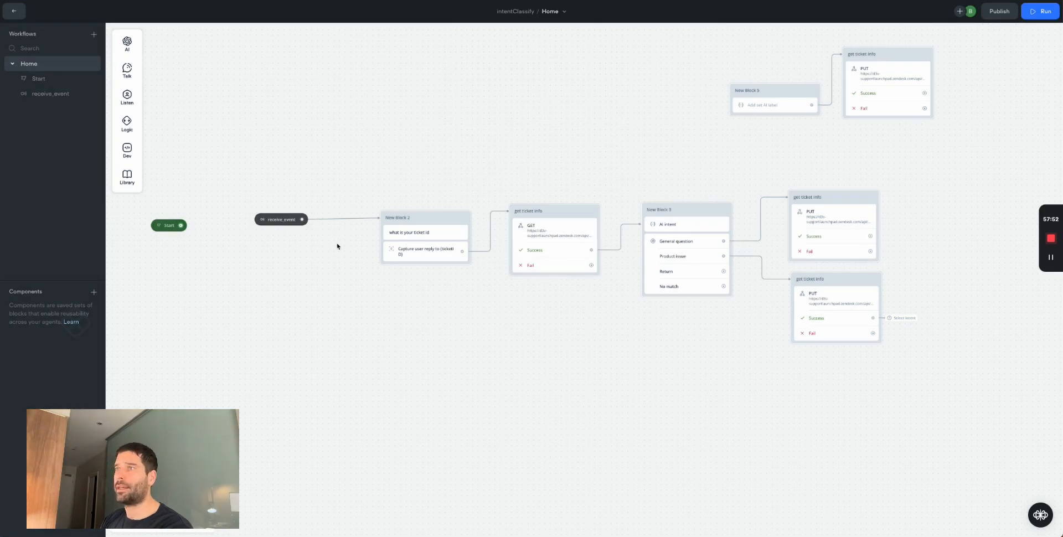
left_click_drag(268, 219, 278, 215)
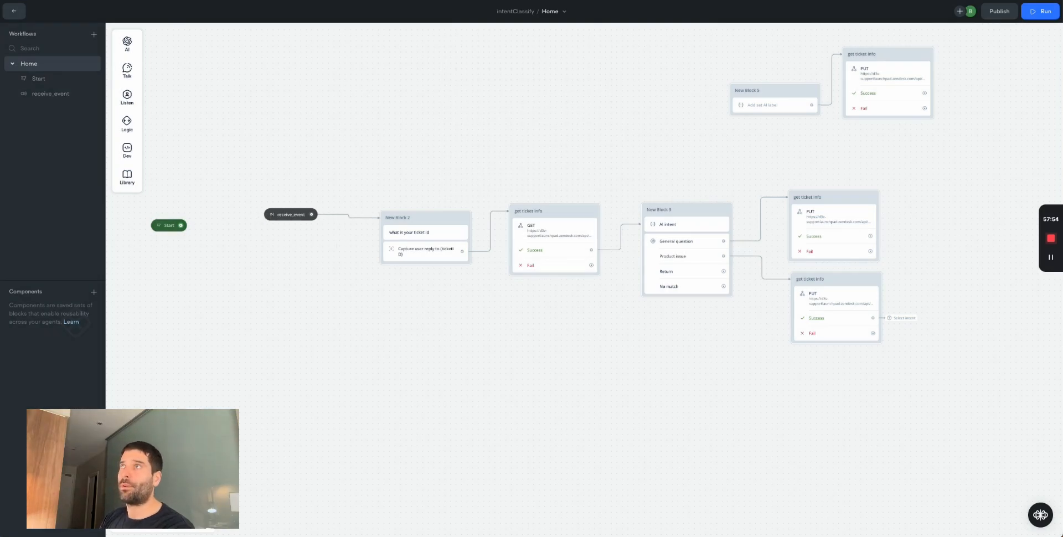
- Move the receive_event trigger toward New Block 2 and bring back the Zendesk trigger editor
left_click(366, 0)
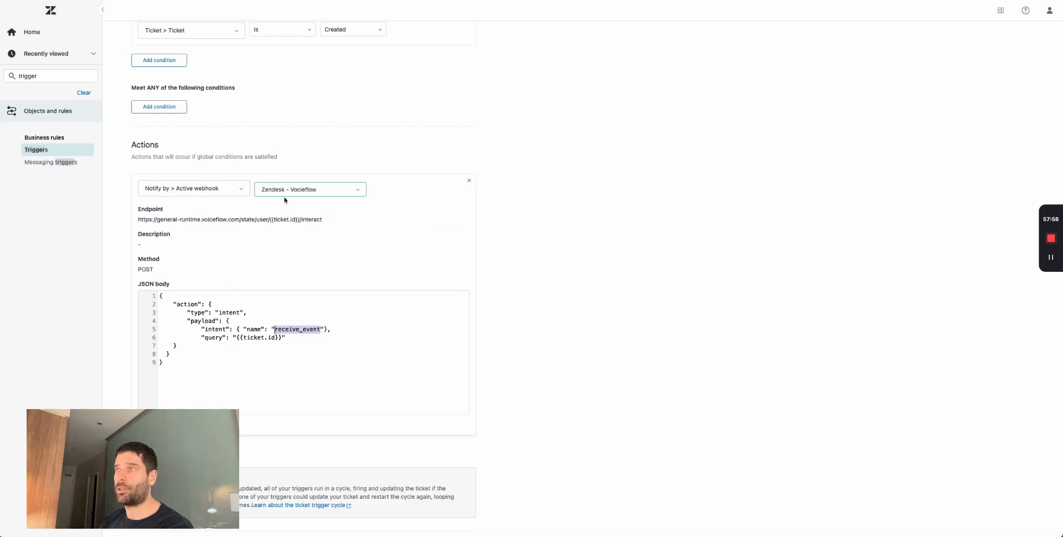
left_click(319, 330)
left_click(292, 329)
left_click(366, 0)
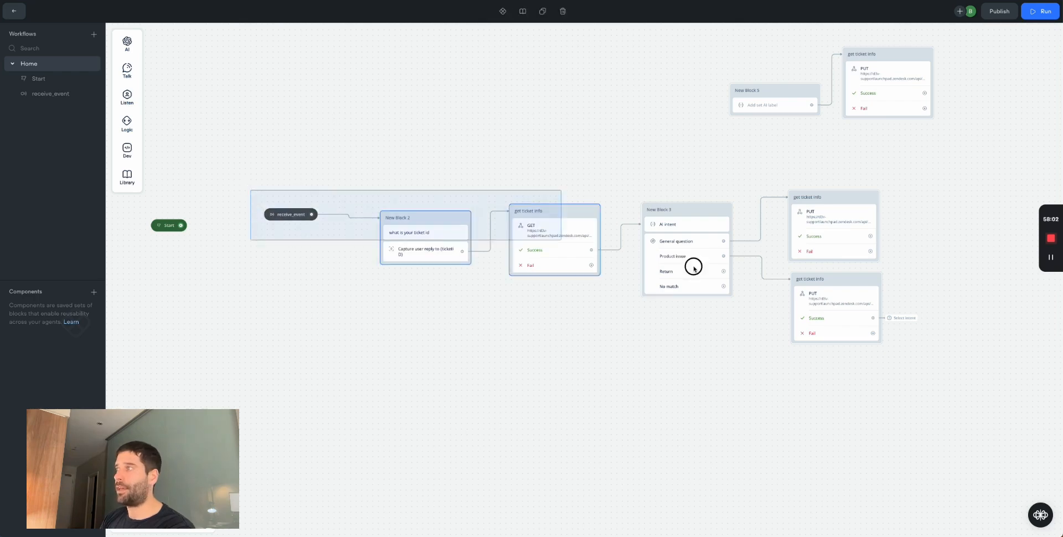
scroll(297, 460, "down", 3)
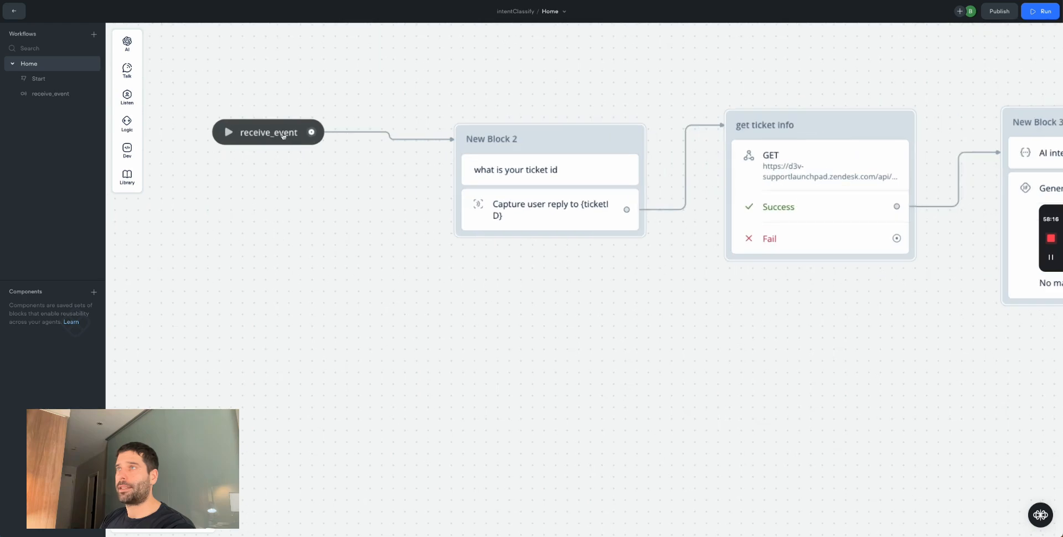
left_click_drag(280, 132, 316, 132)
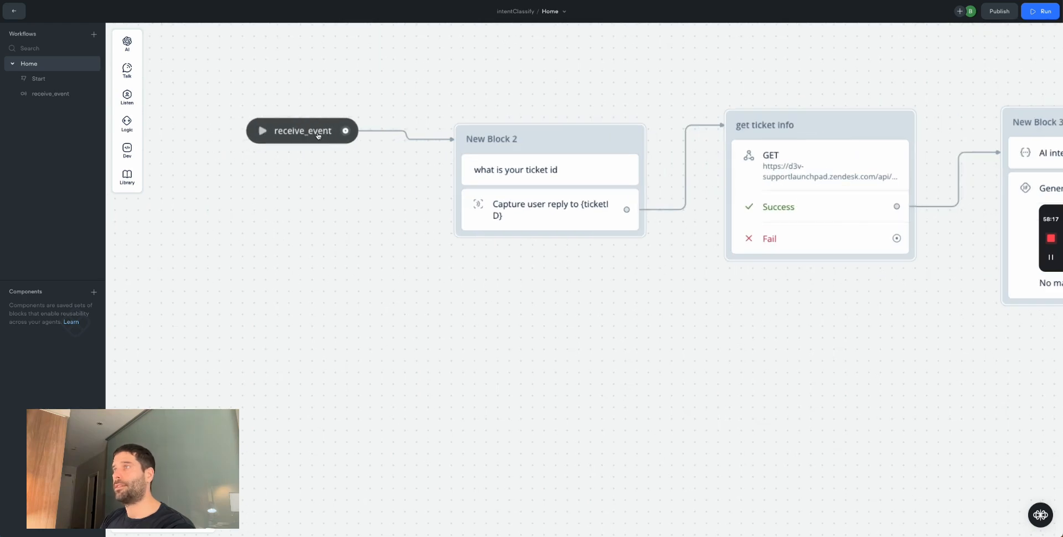
scroll(541, 159, "right", 1)
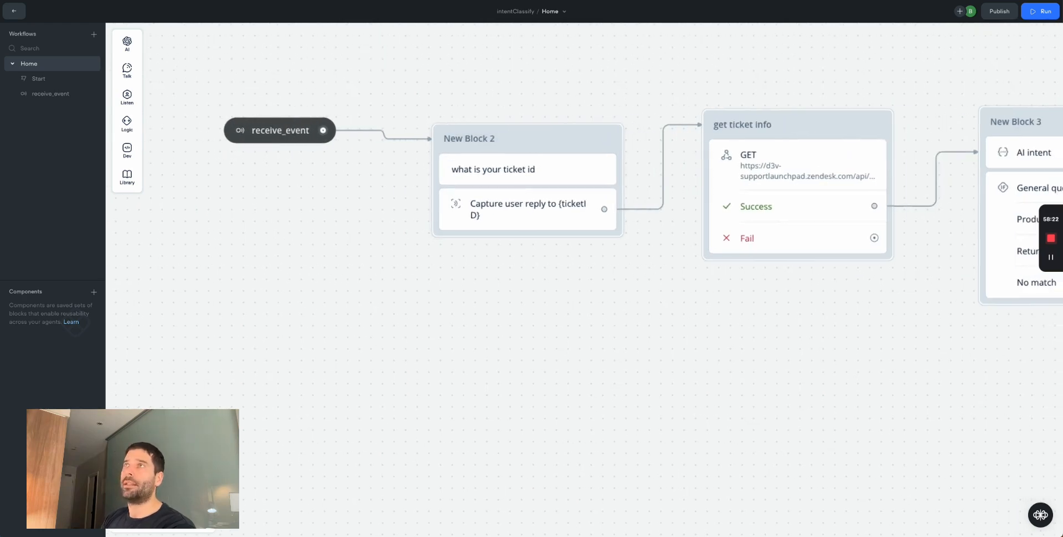
key("alt+Tab")
key("ctrl+Tab")
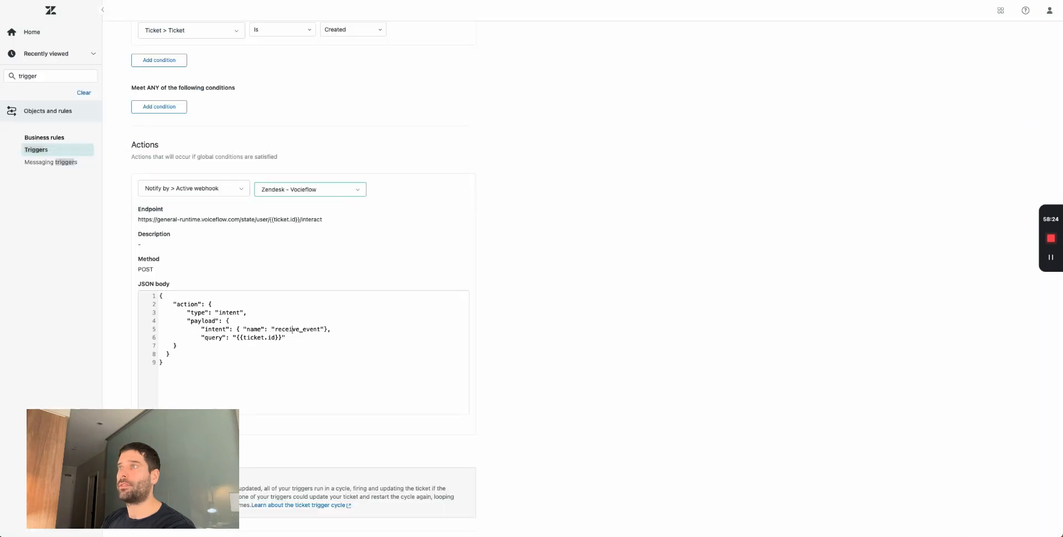
- Start adding a ticket_id object after the JSON body
left_click_drag(196, 372, 150, 282)
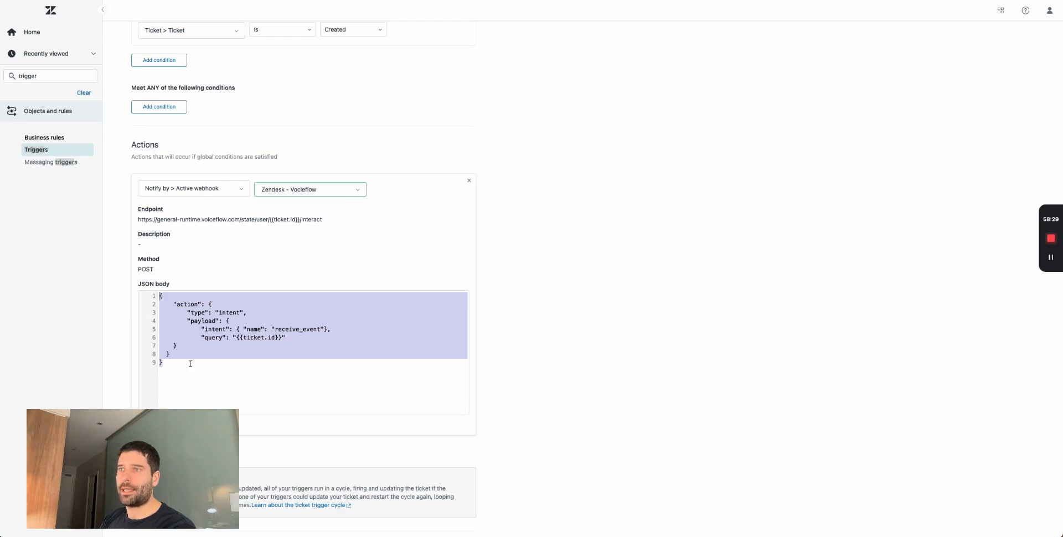
left_click(170, 370)
key("Return")
type("{")
key("Return")
type("\"ticket_id\": \"XYZ")
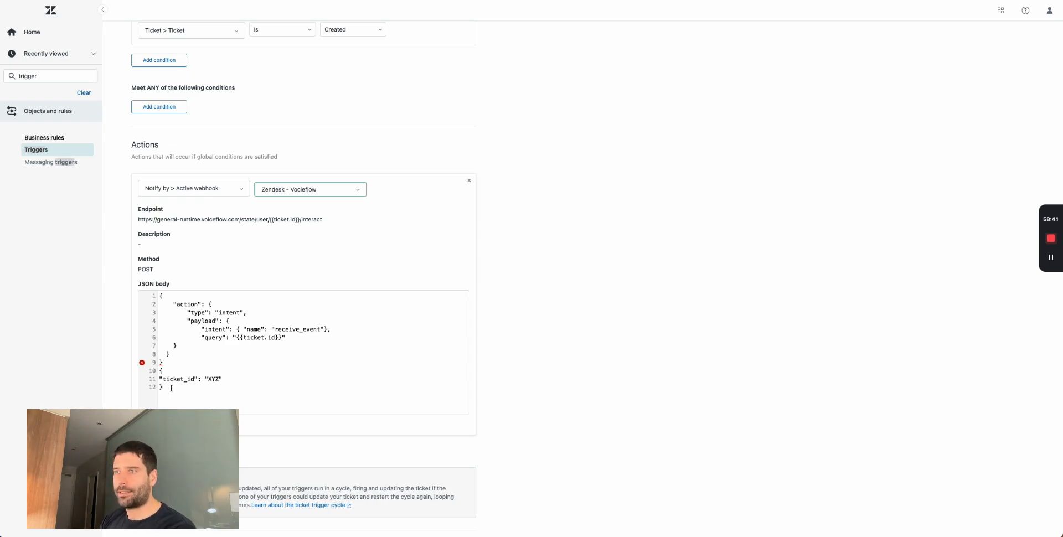
- Delete the added ticket_id lines, restoring the original nine-line payload
left_click_drag(173, 385, 160, 369)
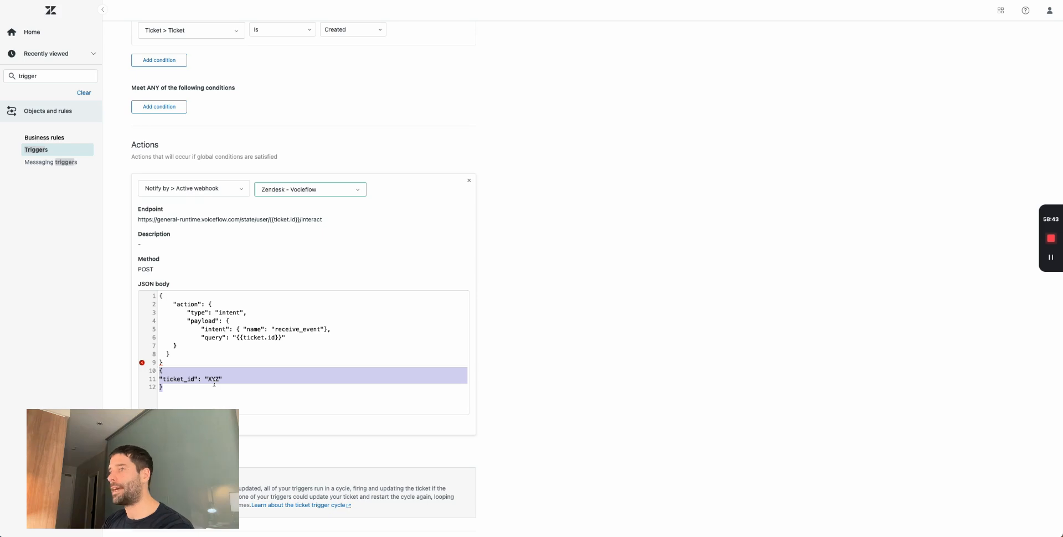
left_click(171, 390)
key("BackSpace")
key("BackSpace")
key("BackSpace")
key("BackSpace")
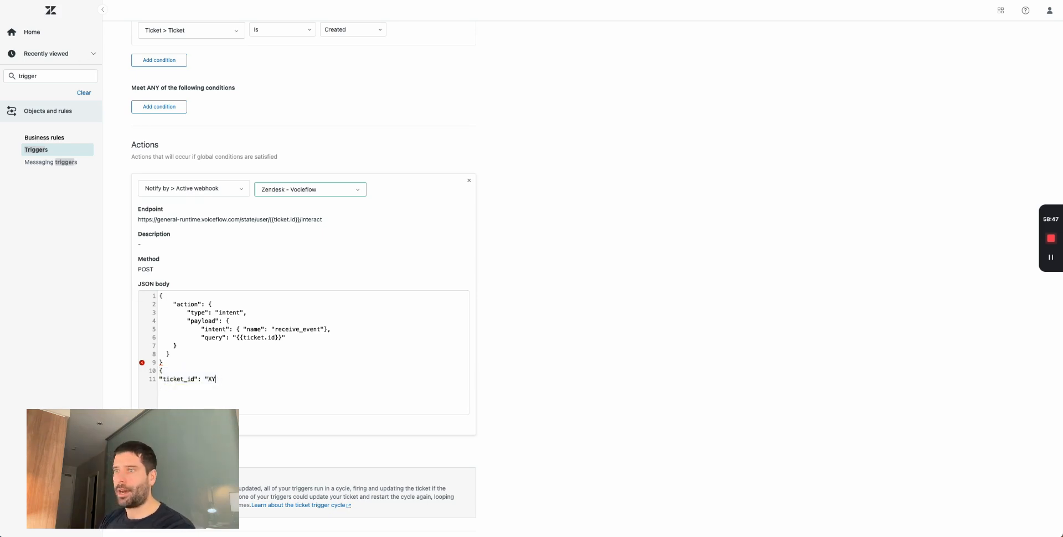
left_click_drag(207, 379, 160, 371)
key("BackSpace")
left_click_drag(225, 354, 160, 296)
left_click(254, 299)
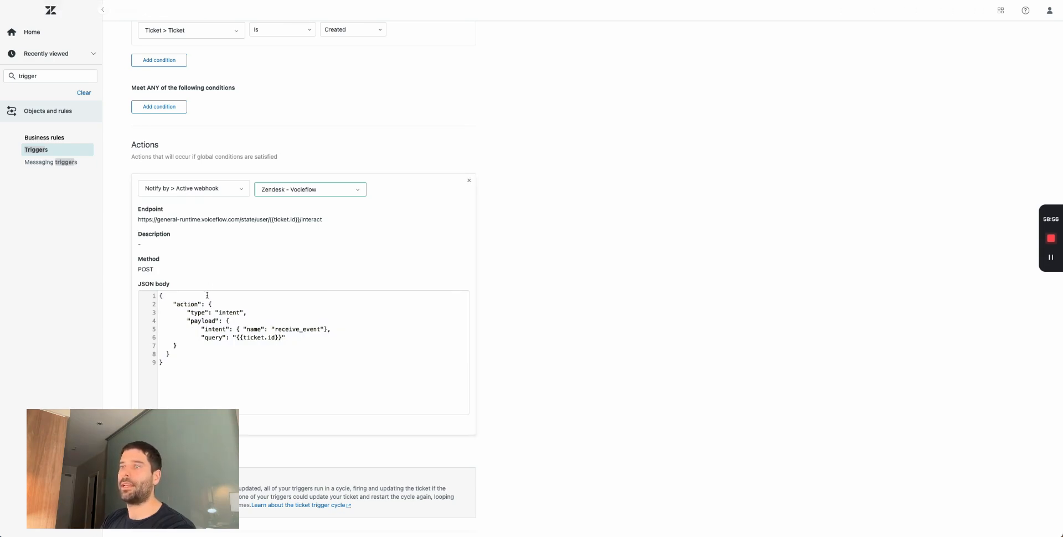
left_click_drag(286, 337, 212, 337)
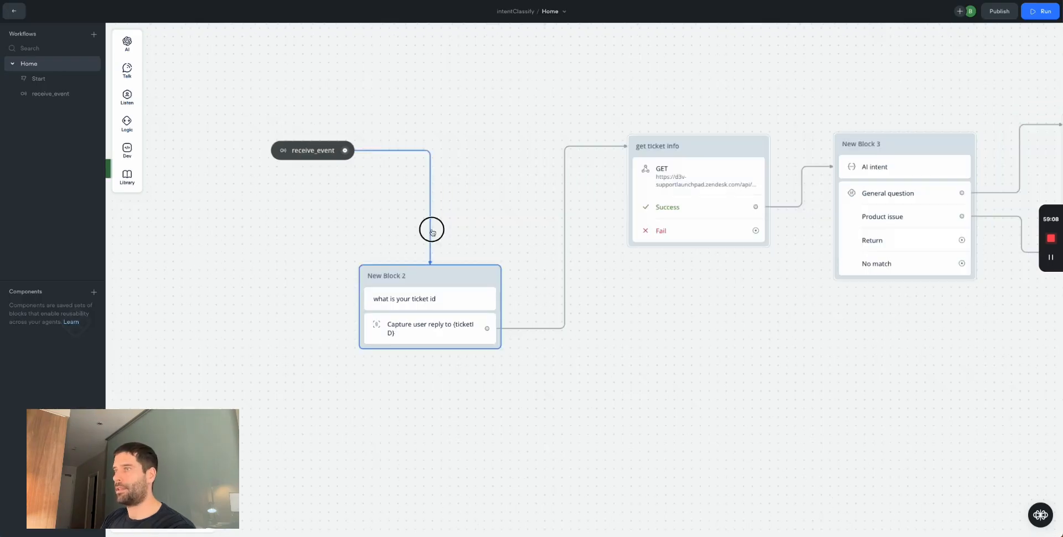
- Delete the link from receive_event to New Block 2 in Voiceflow
left_click(431, 229)
key("Delete")
left_click(564, 242)
- Insert a Javascript step after receive_event whose Default path leads to get ticket info
key("Delete")
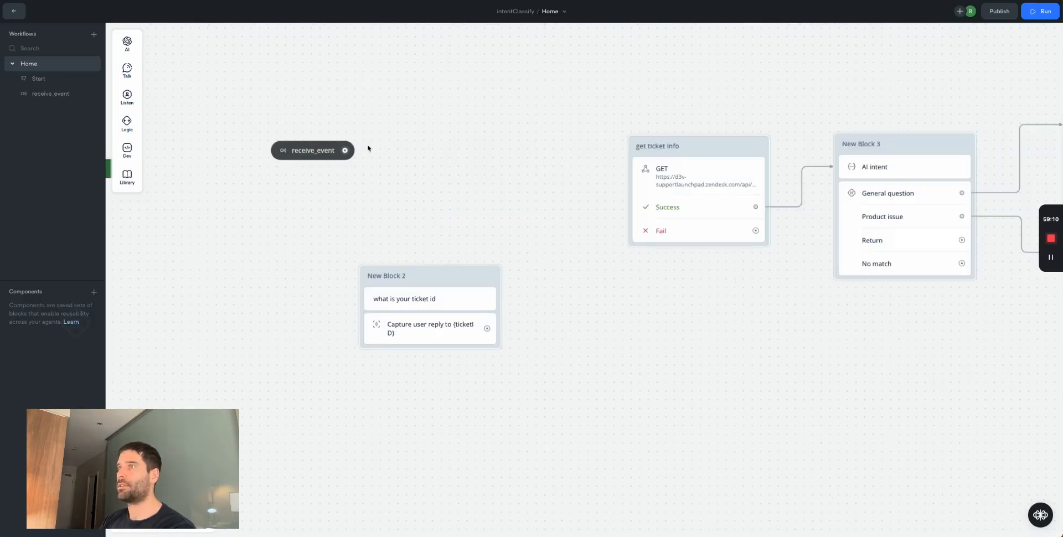
left_click_drag(345, 150, 423, 148)
mouse_move(467, 231)
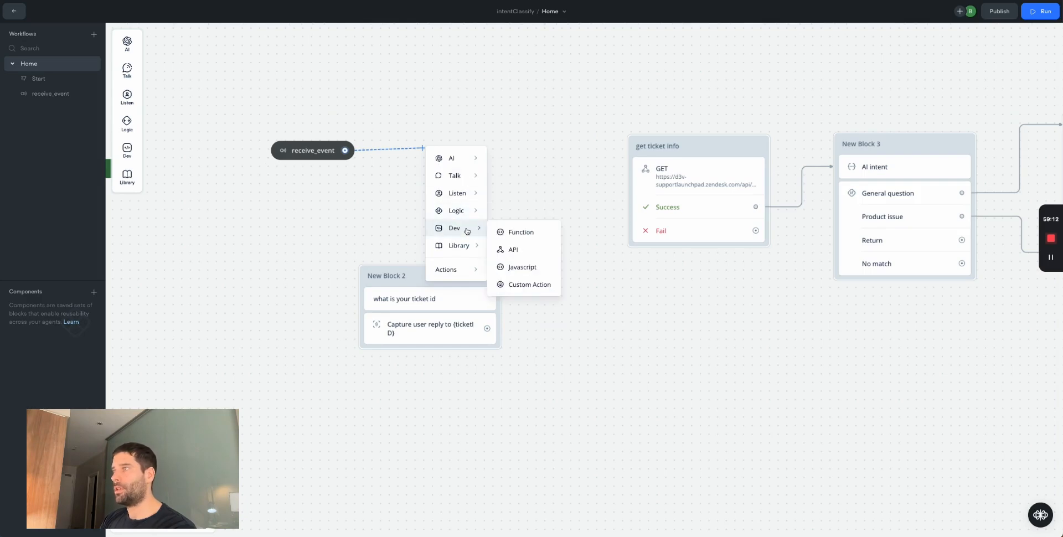
left_click(522, 266)
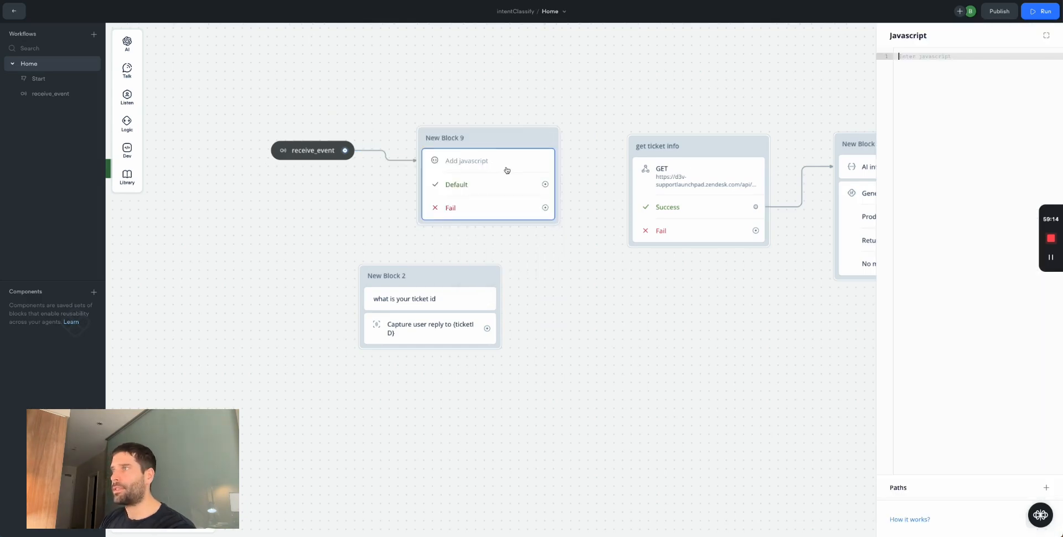
left_click_drag(546, 184, 637, 162)
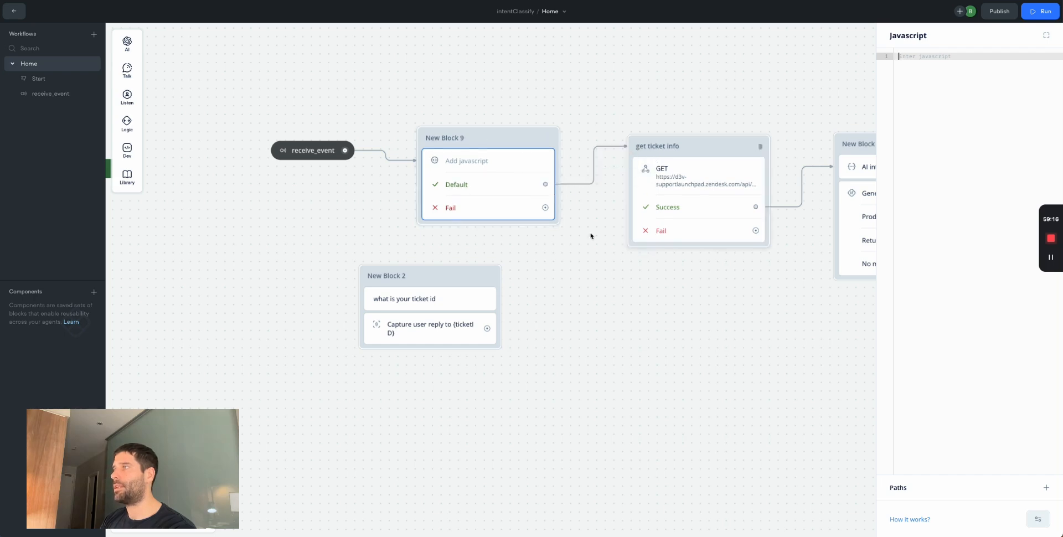
left_click(590, 235)
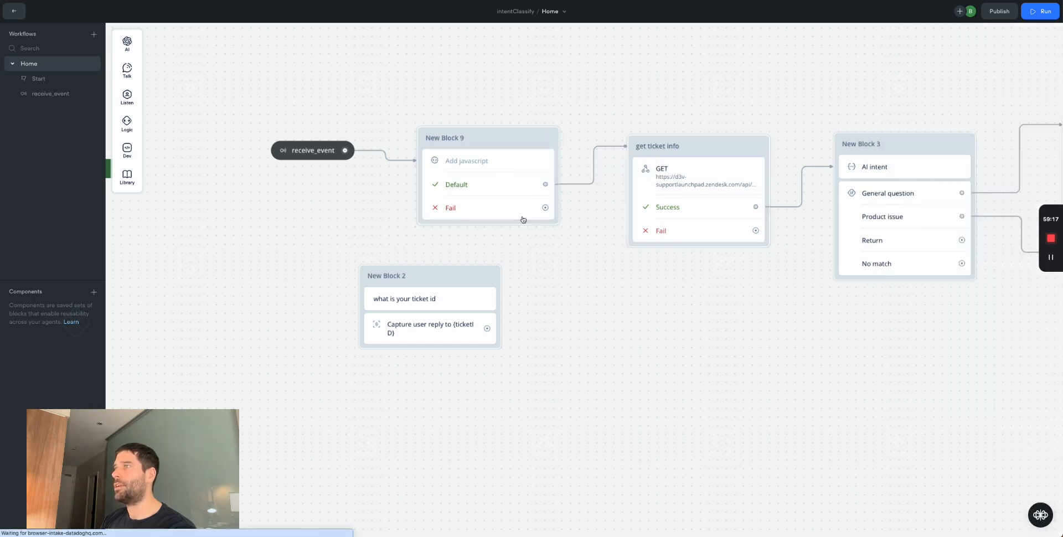
- Write 'var ticketID = last_utterance;' in the Javascript step's code
left_click(490, 161)
key("Return")
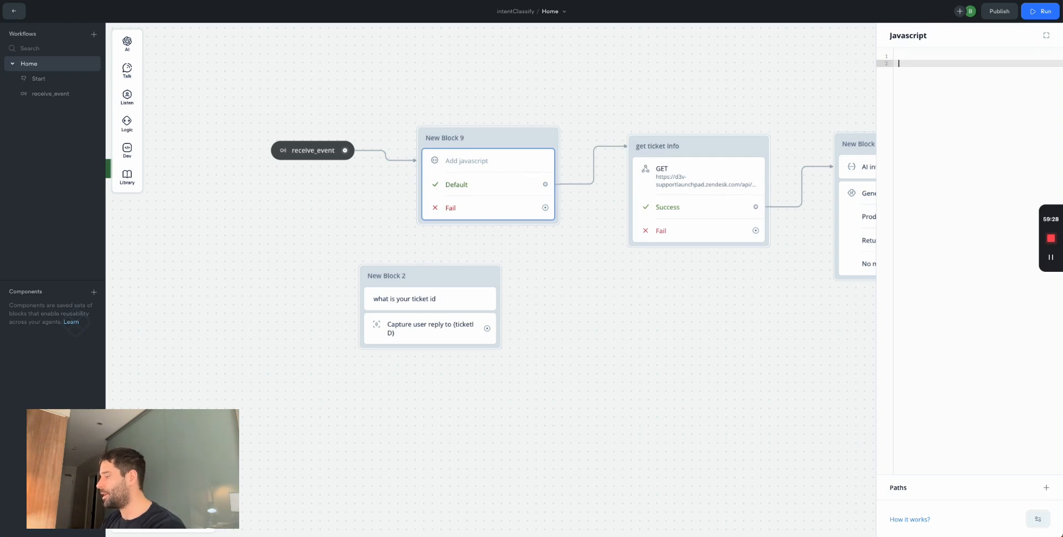
type("var ticketID")
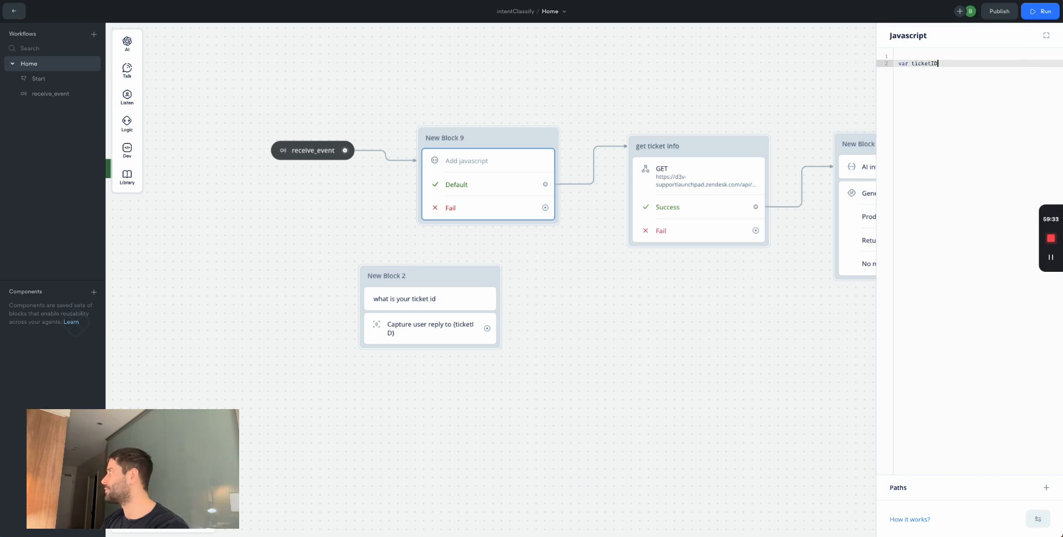
type(" = kast_utterance")
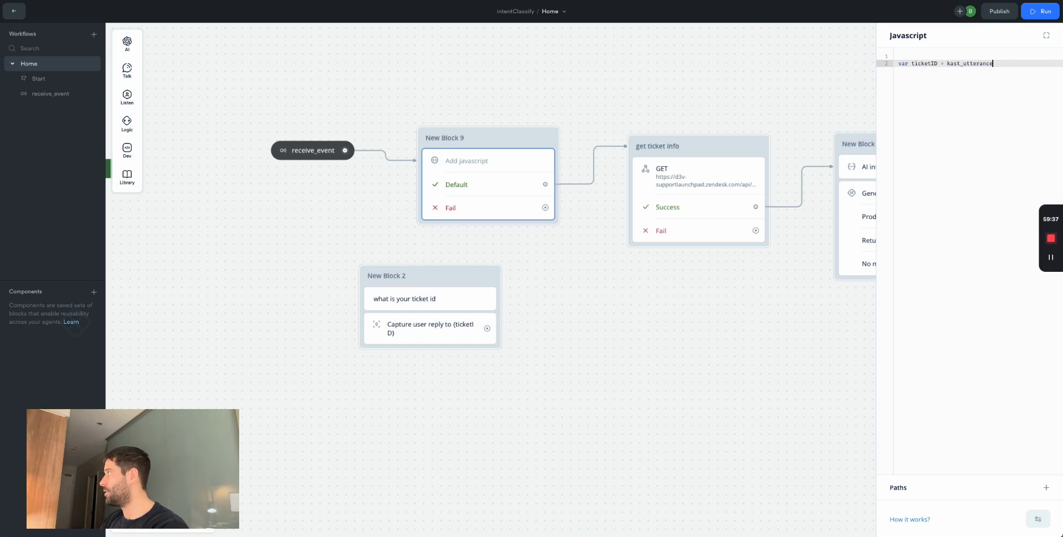
left_click(950, 64)
key("BackSpace")
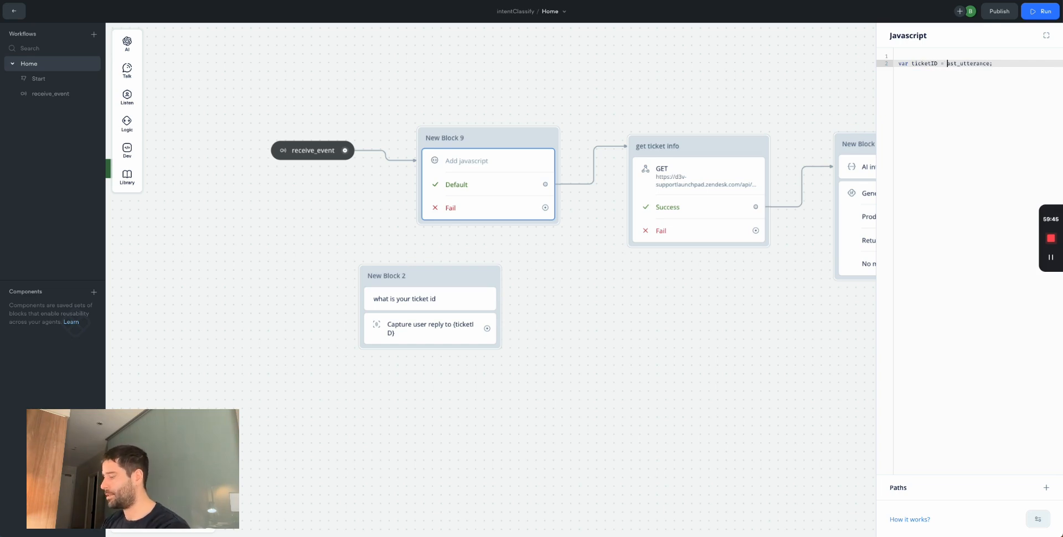
type("l")
left_click(963, 144)
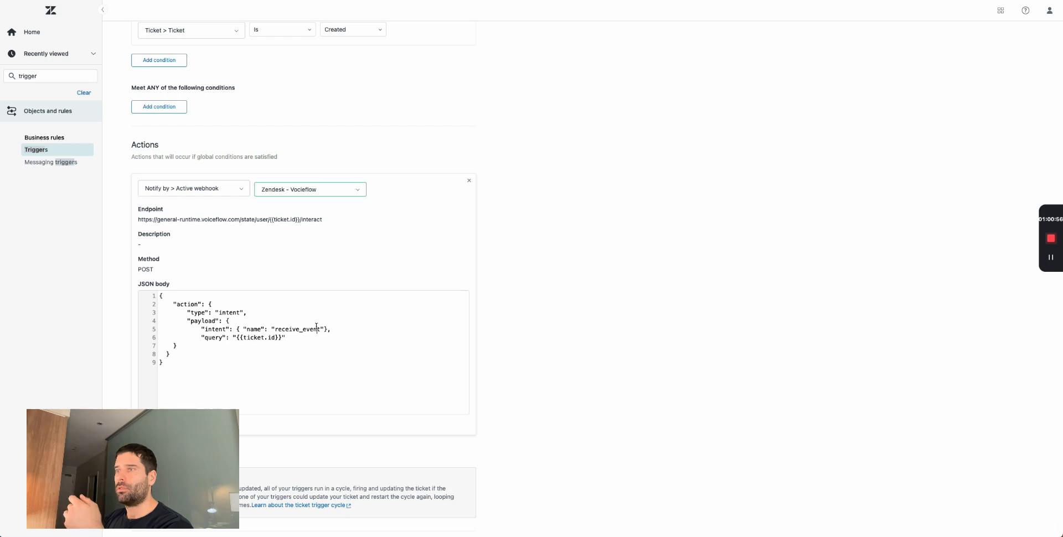
left_click_drag(187, 362, 157, 299)
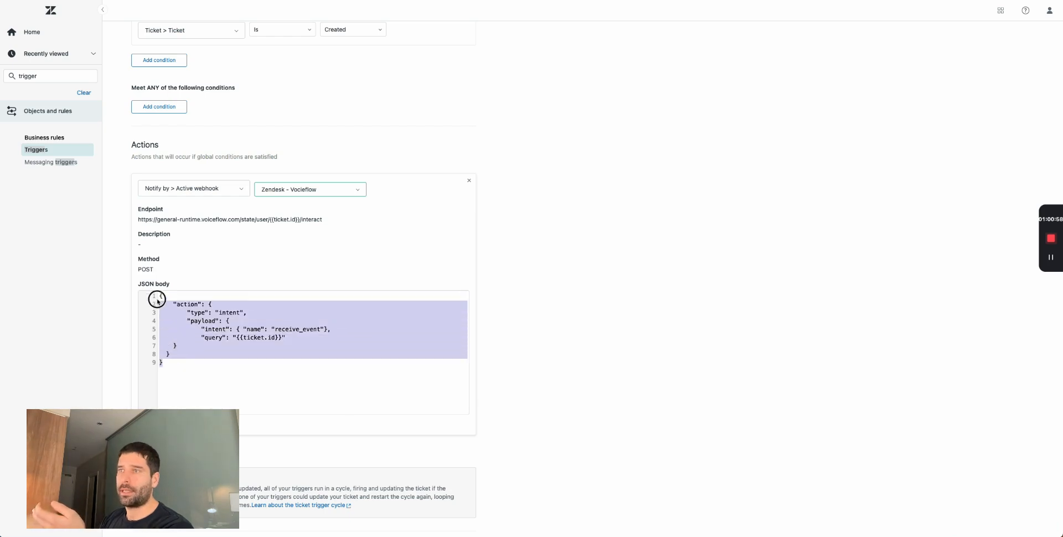
- Review the receive_event intent line and {{ticket.id}} query in the Zendesk JSON body
left_click(201, 304)
left_click_drag(194, 329, 328, 329)
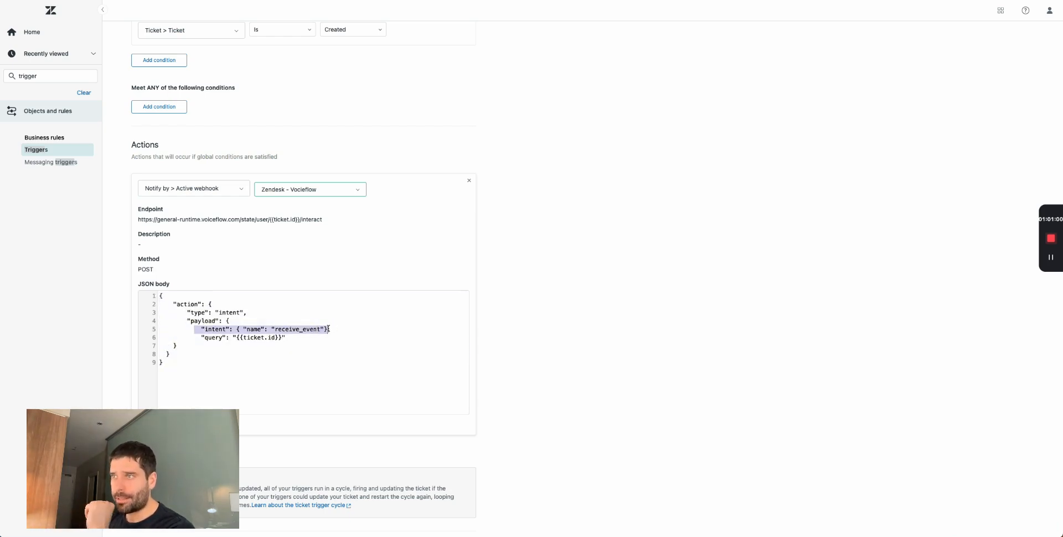
left_click(280, 330)
left_click_drag(285, 338, 201, 338)
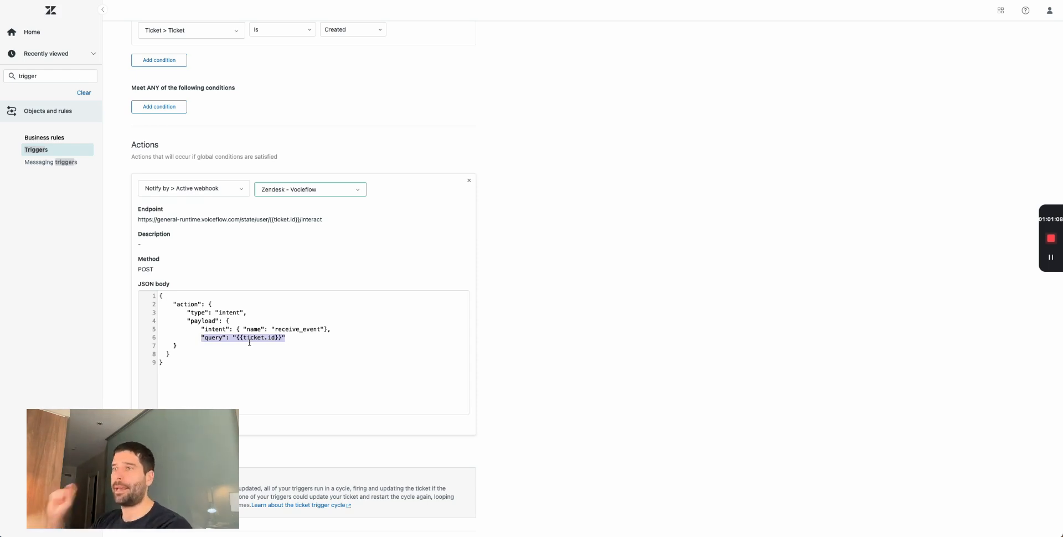
left_click_drag(276, 338, 279, 338)
left_click_drag(283, 338, 236, 338)
key("super+Tab")
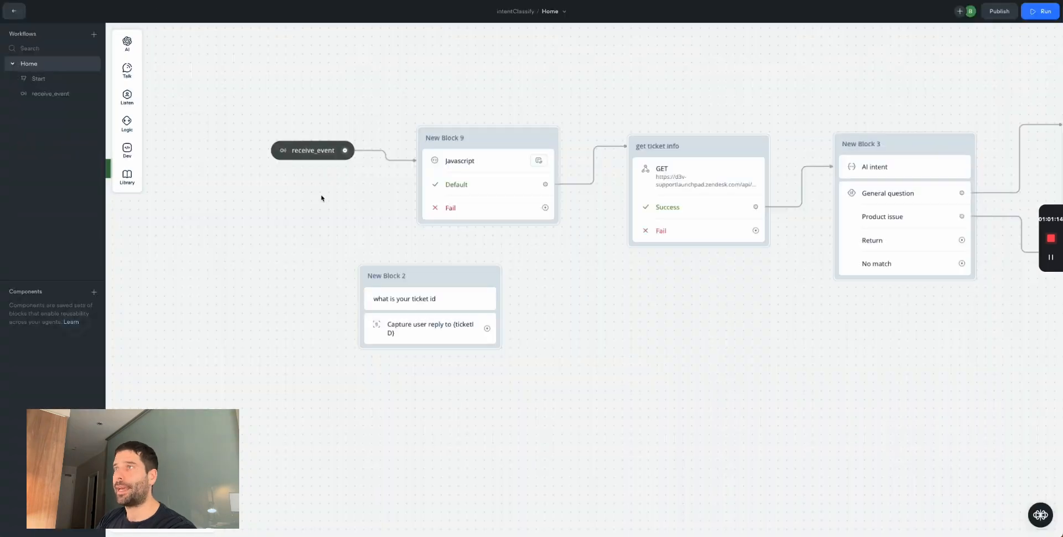
- Inspect the Javascript step's code that reads last_utterance
left_click(310, 148)
left_click_drag(253, 99, 366, 185)
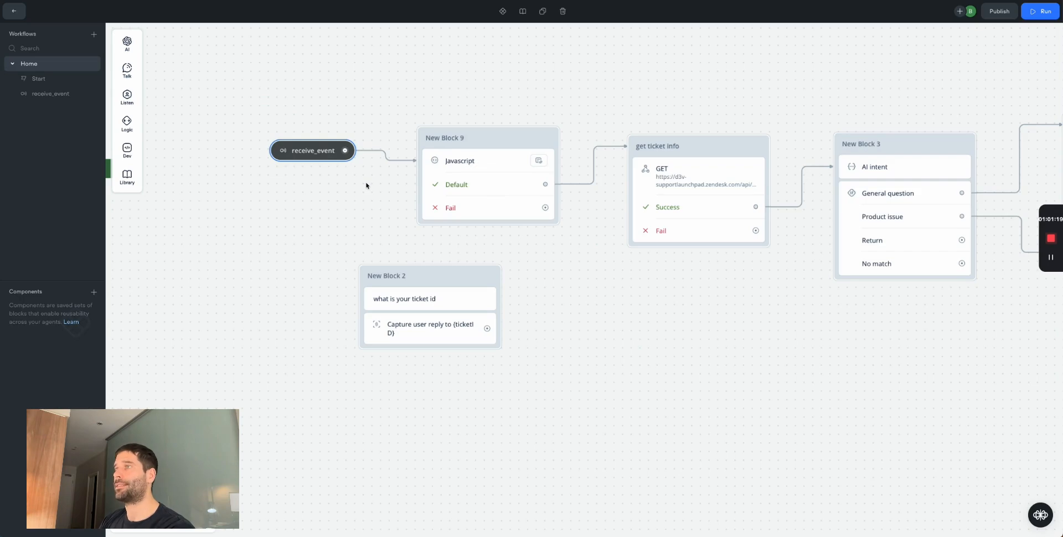
left_click(479, 164)
double_click(956, 64)
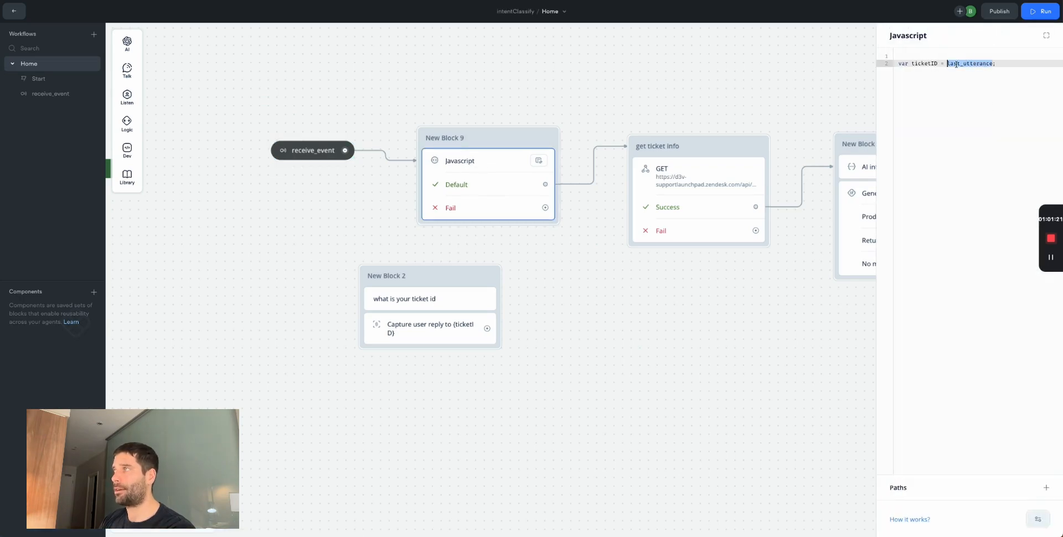
left_click(257, 109)
left_click_drag(256, 109, 360, 181)
- Cross-check the Zendesk body's ticket value against the ticketID variable in the code
key("alt+Tab")
double_click(247, 337)
key("alt+Tab")
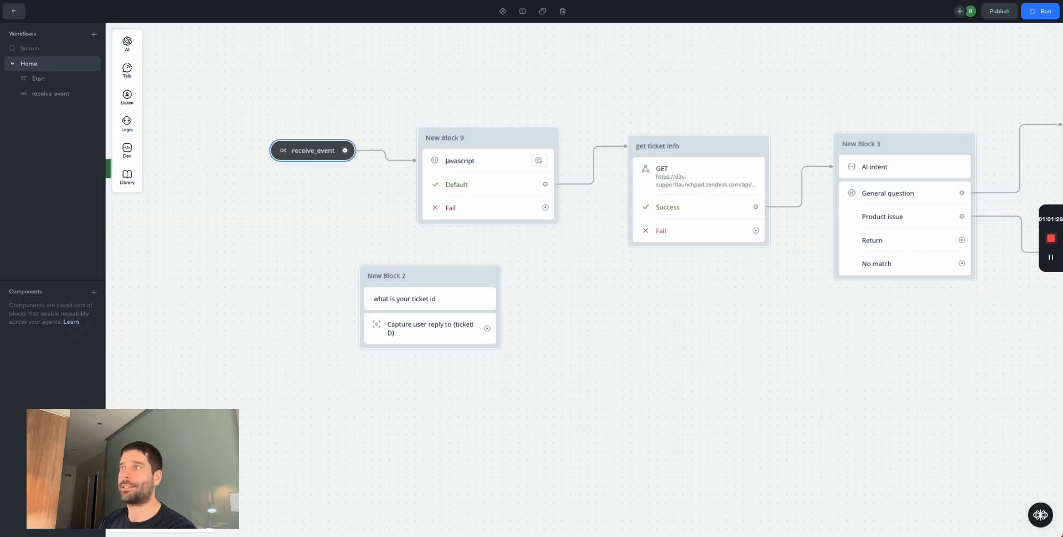
left_click(230, 122)
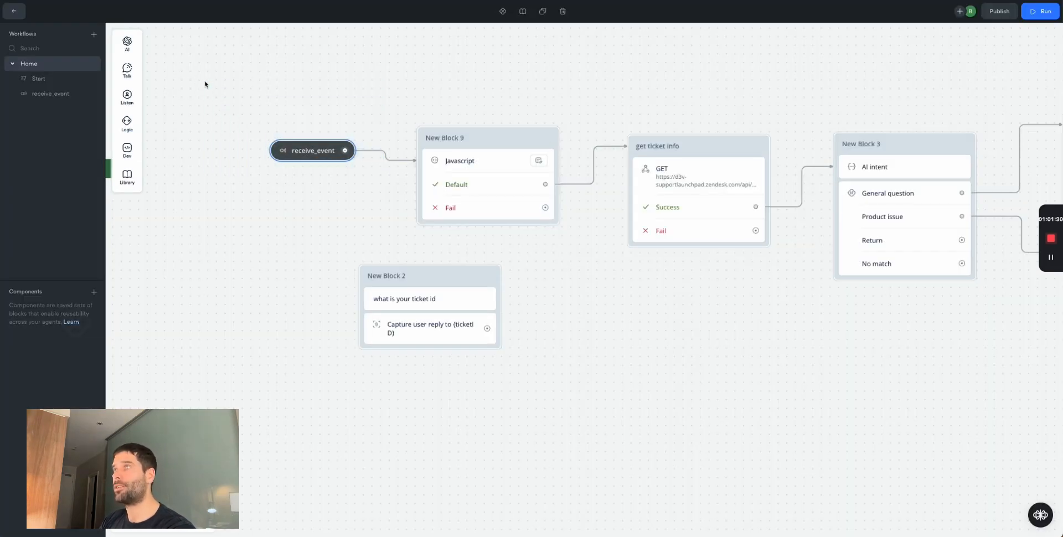
left_click(472, 168)
double_click(930, 63)
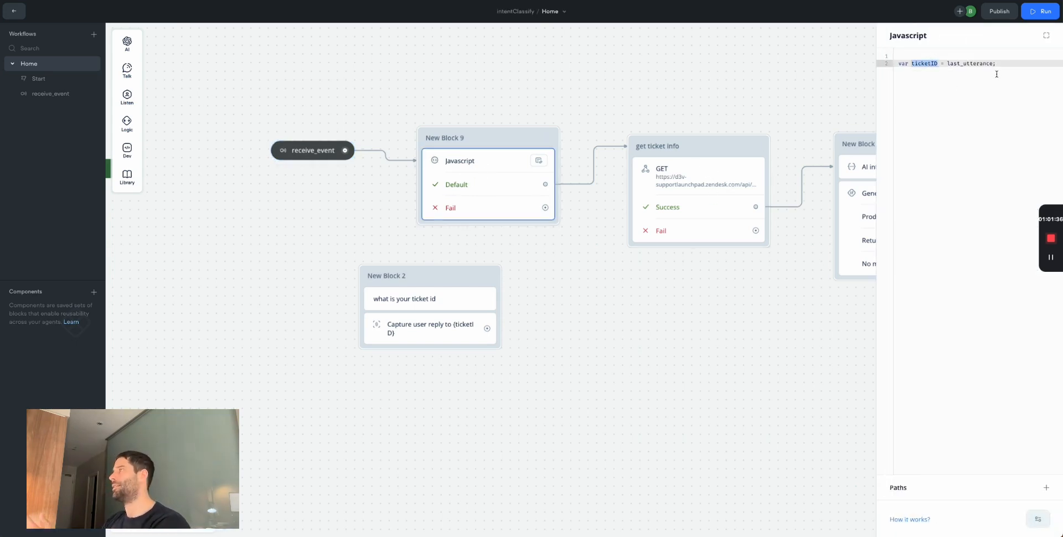
left_click(617, 313)
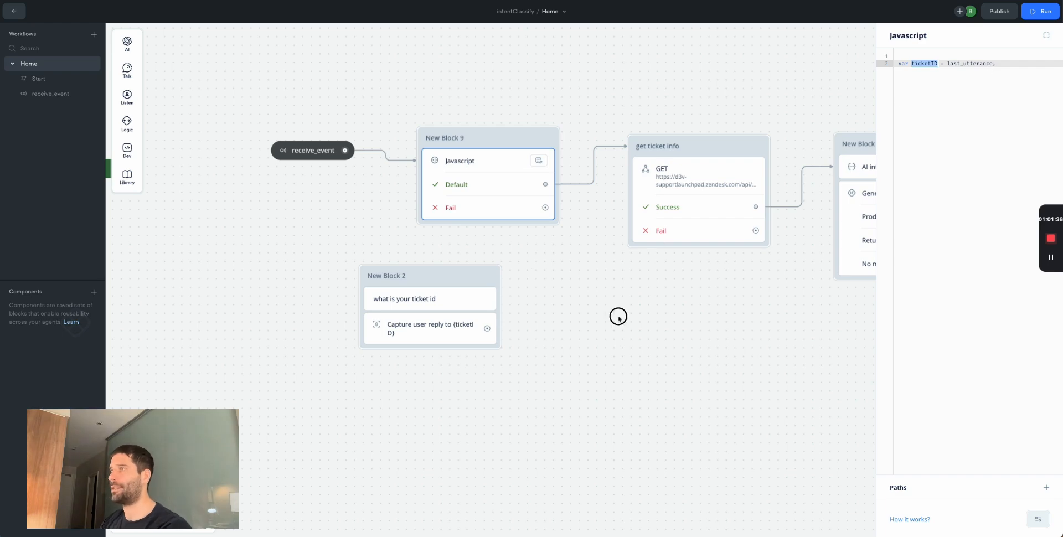
- Move New Block 2 to the lower left, away from the main flow, and start publishing
scroll(780, 330, "down", 5)
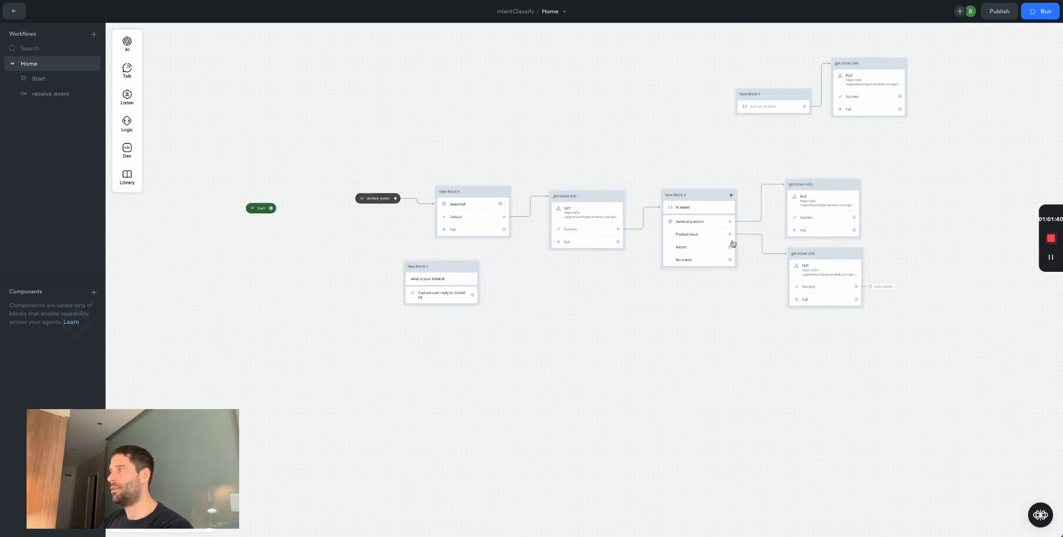
scroll(675, 221, "up", 3)
left_click(321, 299)
left_click_drag(321, 300, 221, 392)
left_click(1000, 11)
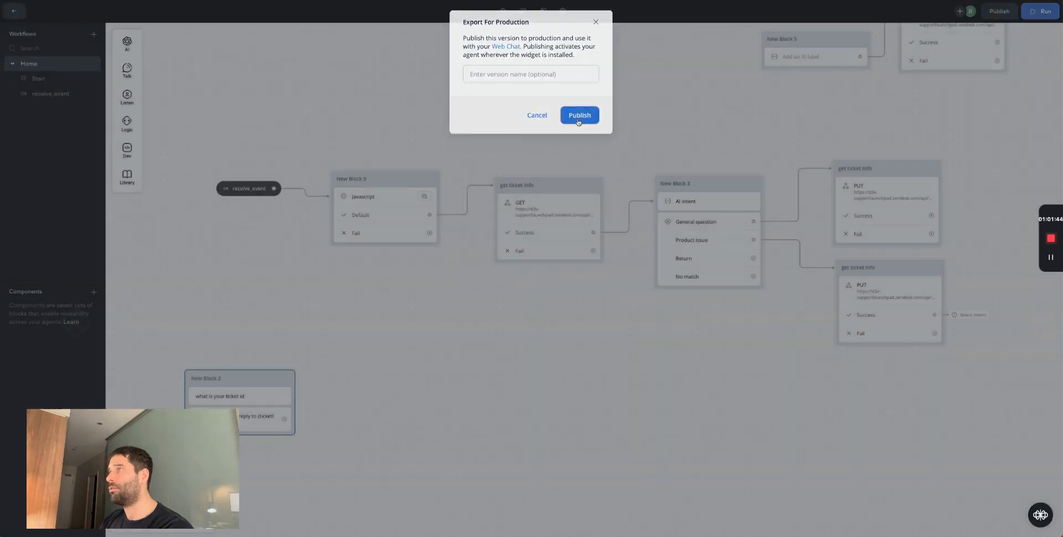
- Publish the version to production and run a test that ends with 'Path not connected'
left_click(579, 120)
scroll(531, 386, "right", 3)
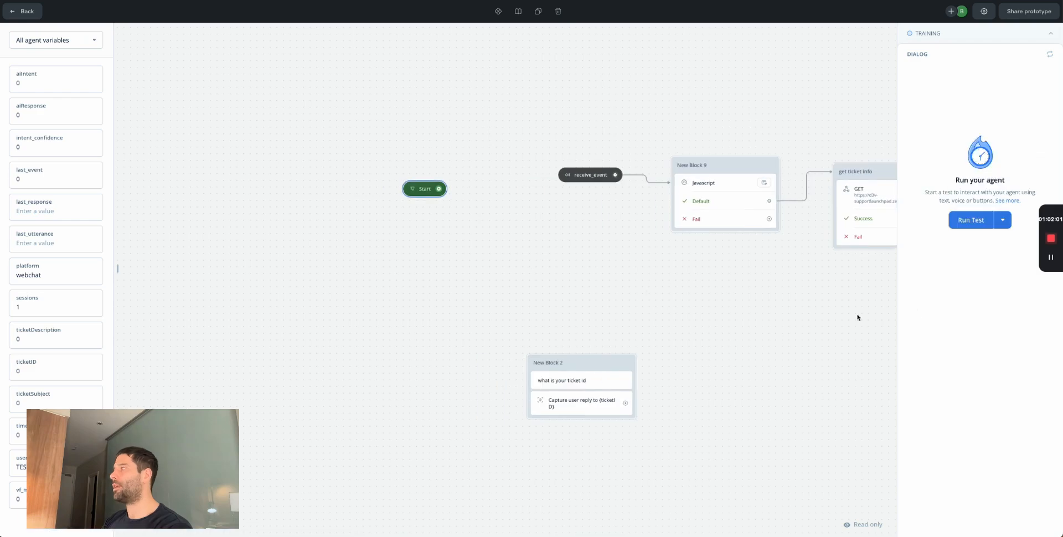
left_click(971, 220)
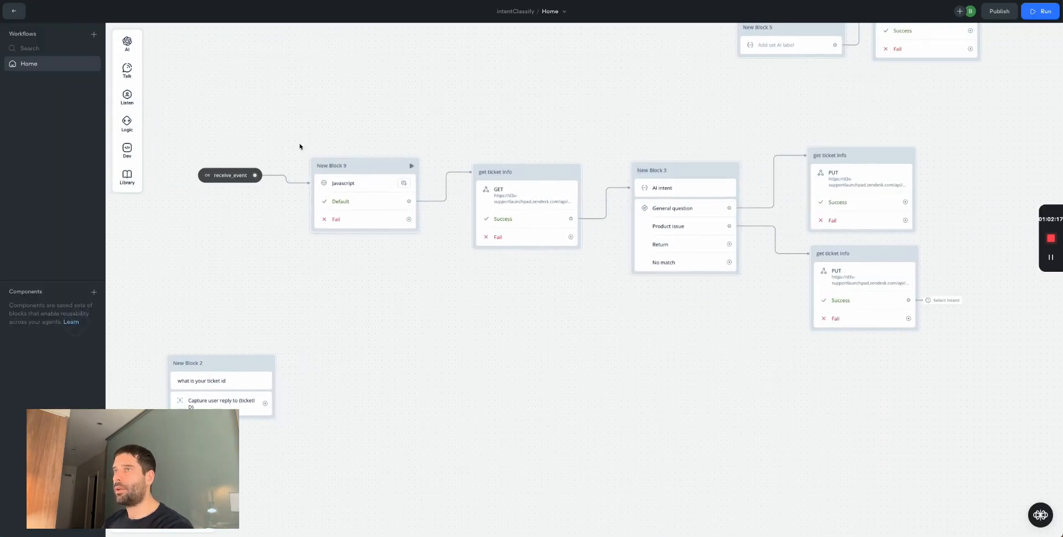
left_click_drag(196, 115, 921, 313)
left_click_drag(942, 127, 625, 228)
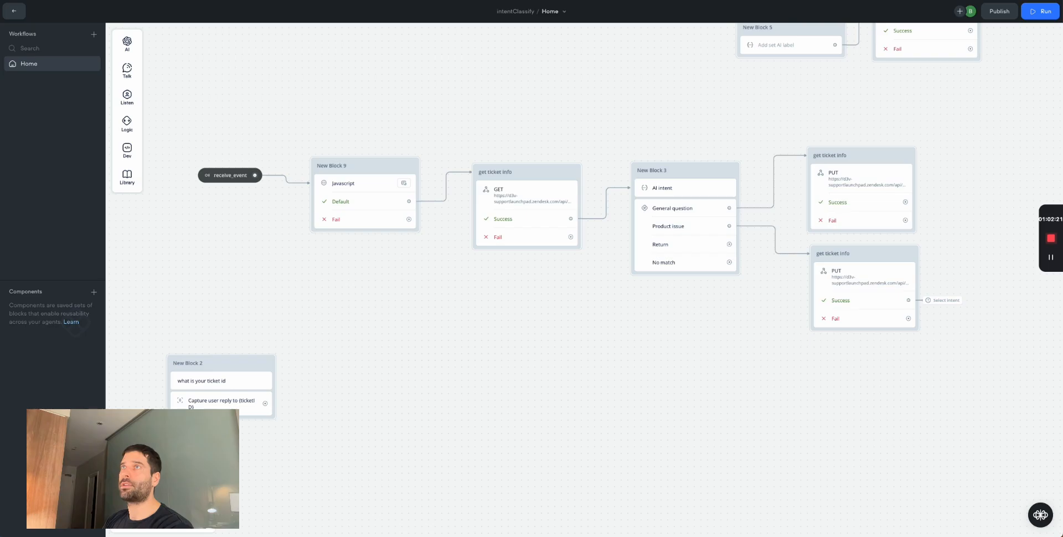
- Give the Miro 'Zendesk: New ticket' box a green fill and check the whole diagram
key("ctrl+Tab")
left_click(226, 175)
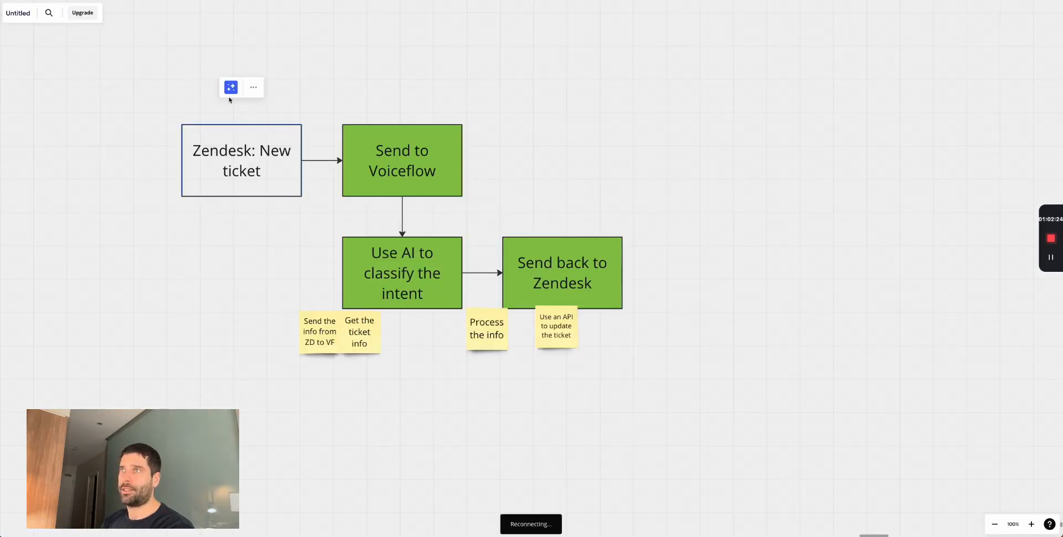
left_click(307, 87)
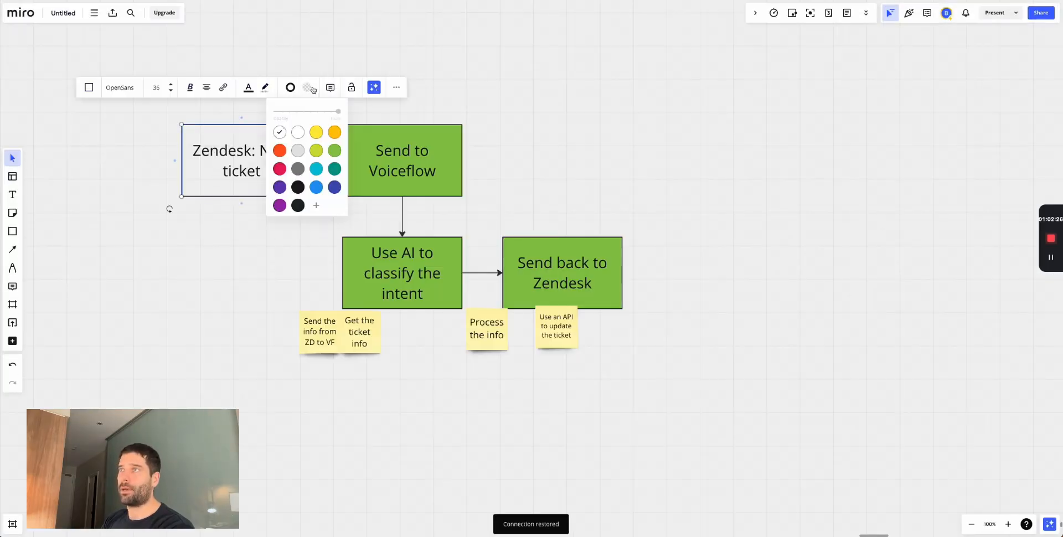
left_click(332, 150)
left_click(162, 173)
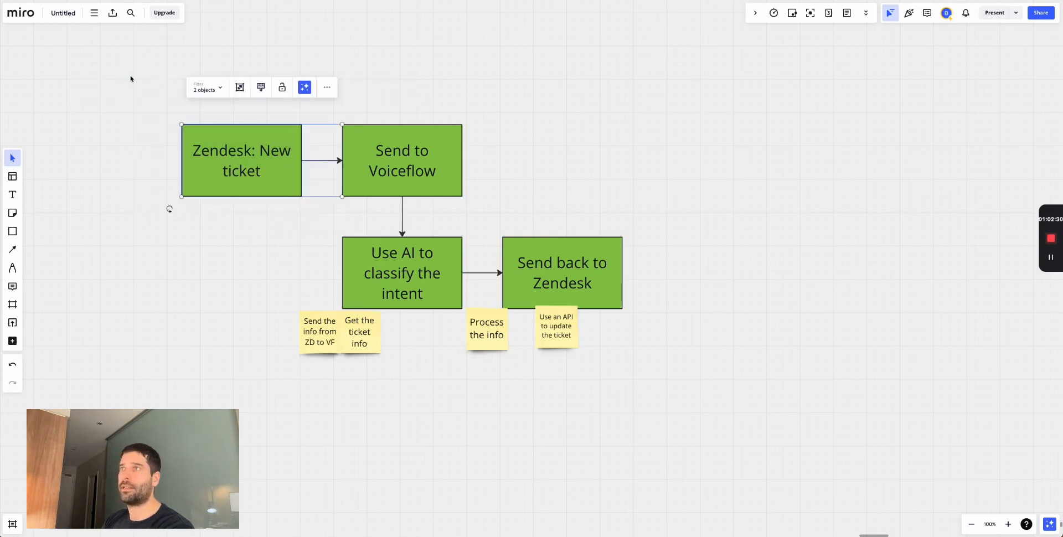
left_click_drag(159, 101, 733, 342)
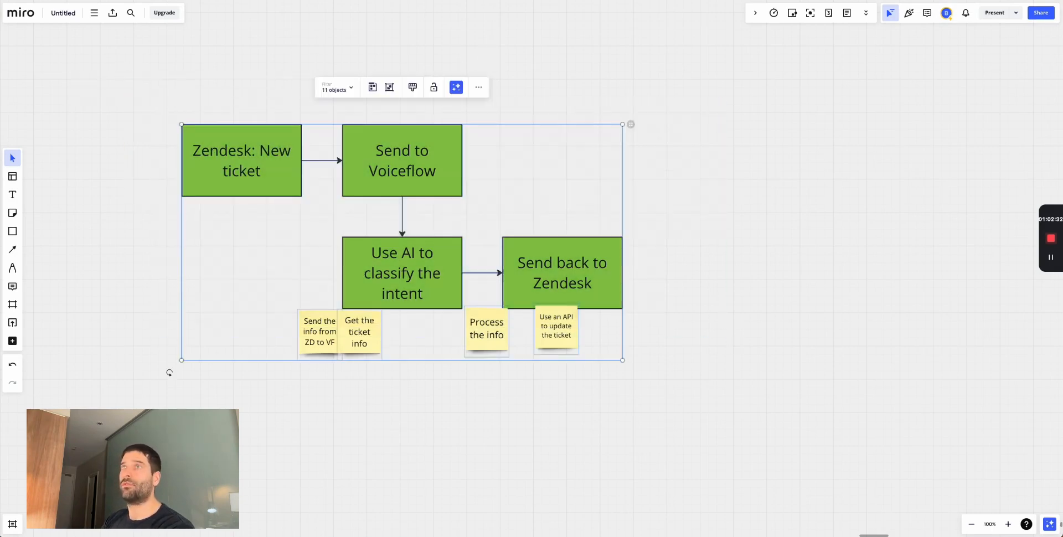
key("ctrl+Tab")
key("ctrl+Tab")
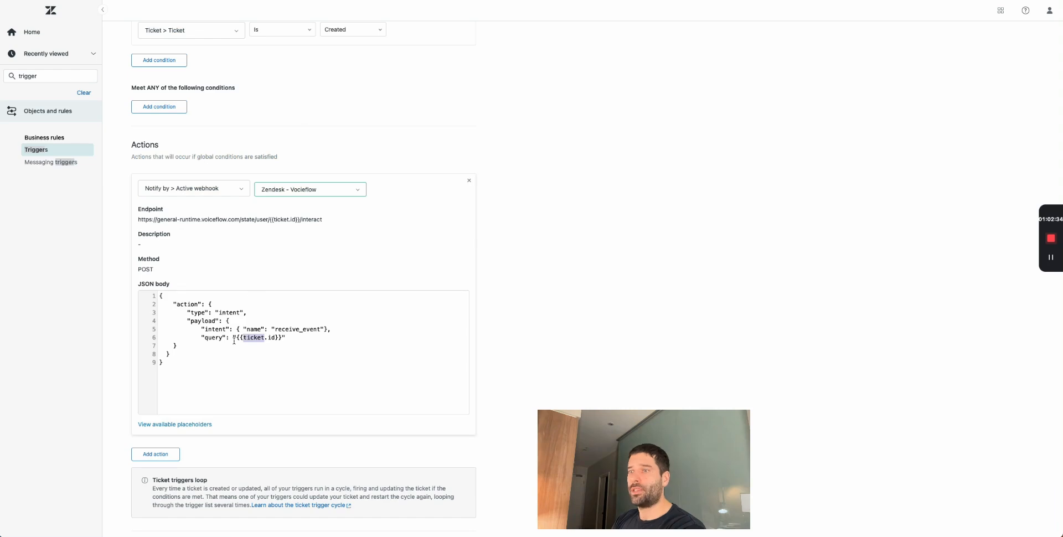
- Add a second trigger action, Ticket > Add tags, that tags the ticket stop_flow
scroll(172, 408, "down", 1)
left_click(156, 413)
left_click(171, 412)
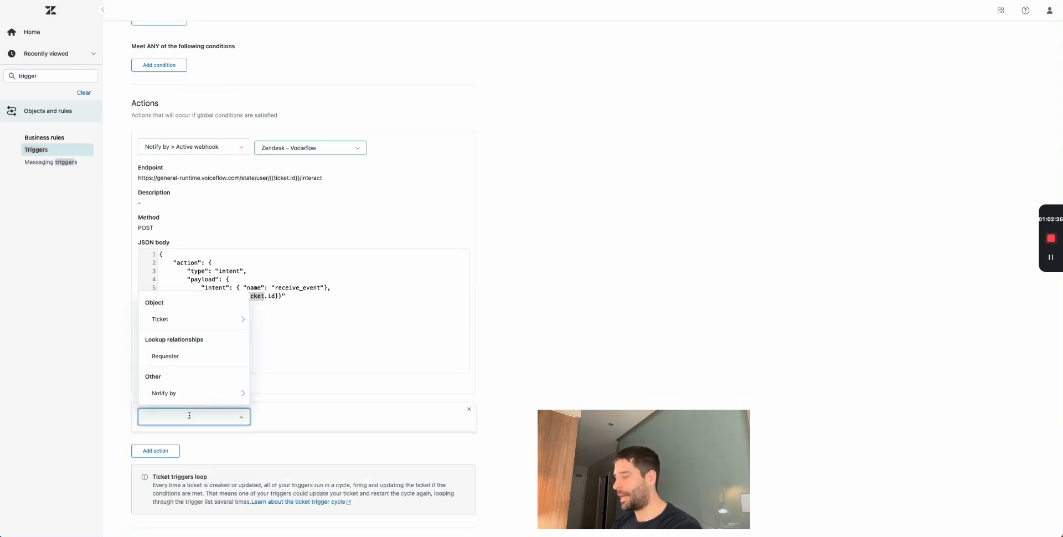
type("add ta")
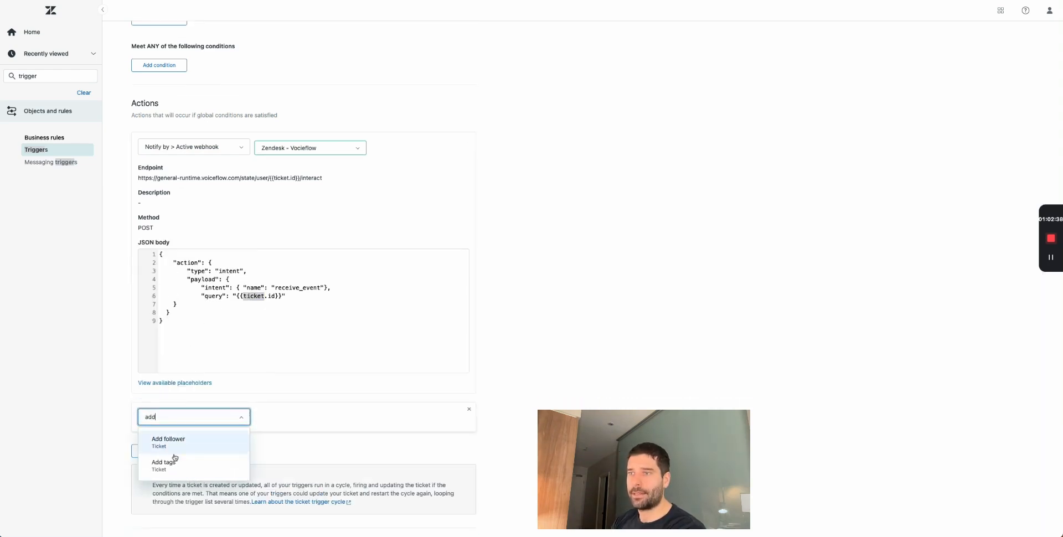
left_click(166, 441)
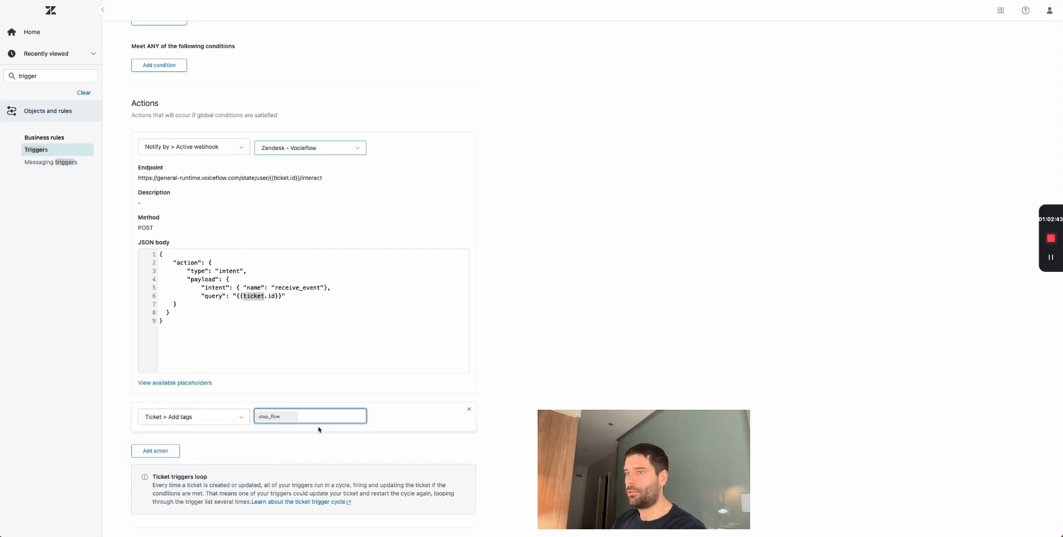
key("Return")
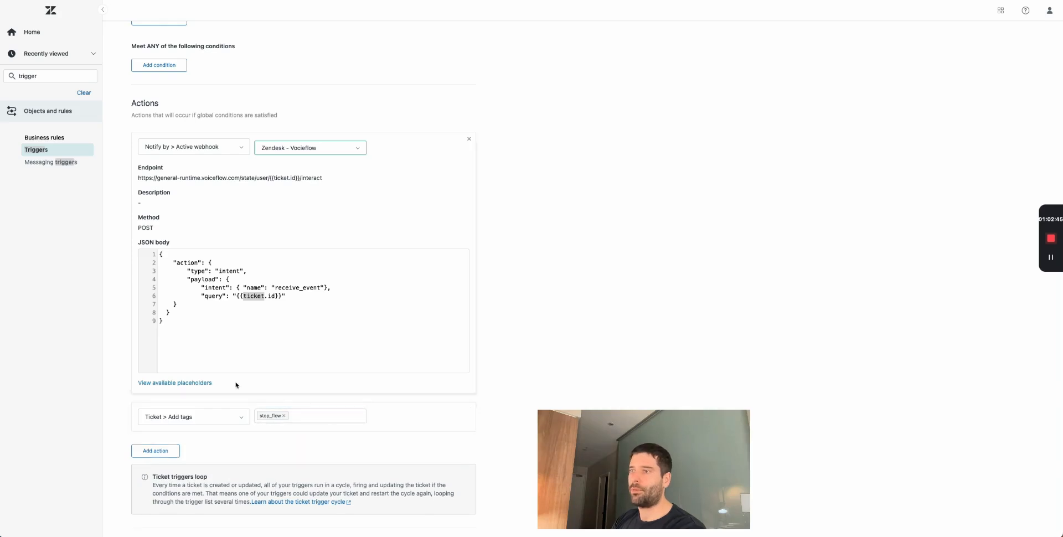
scroll(202, 128, "up", 5)
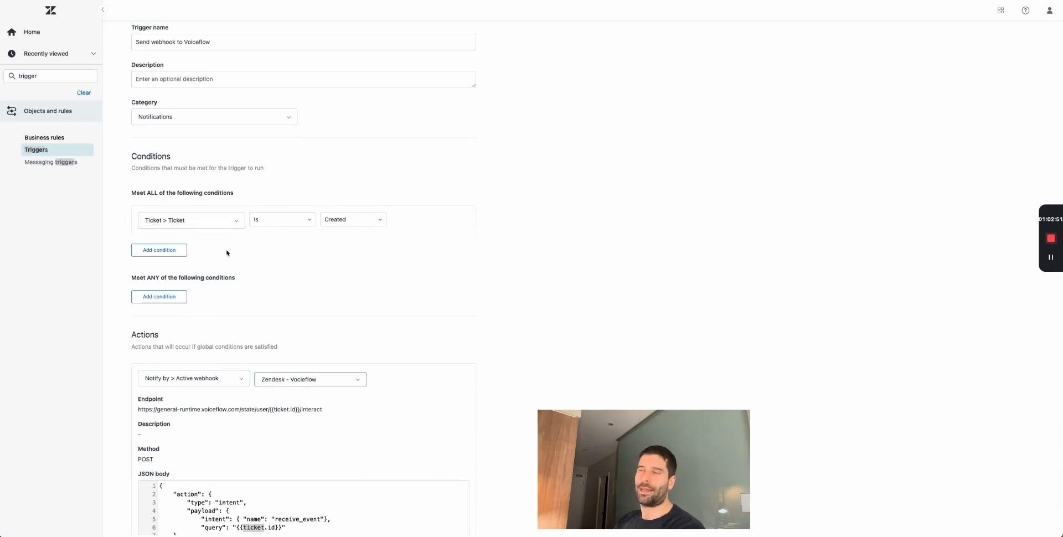
scroll(264, 368, "down", 6)
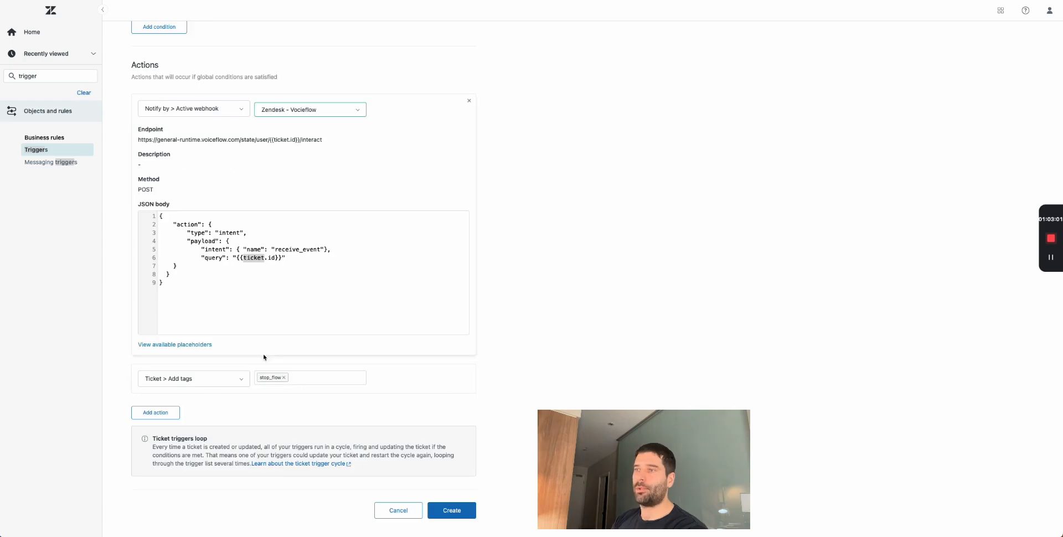
scroll(267, 364, "up", 8)
- Add an ALL condition requiring ticket Tags to contain none of stop_flow
left_click(169, 317)
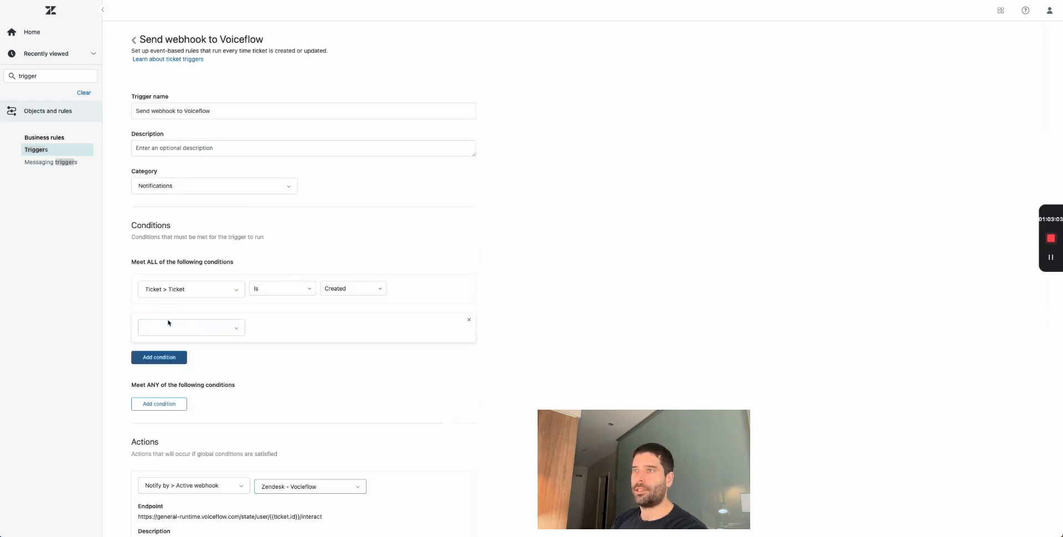
left_click(187, 332)
type("tag")
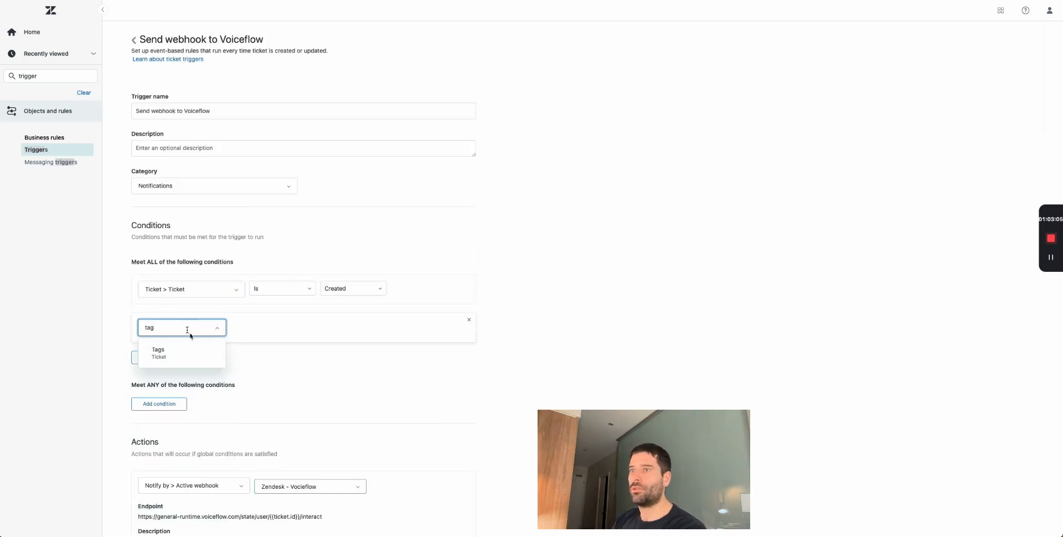
left_click(201, 353)
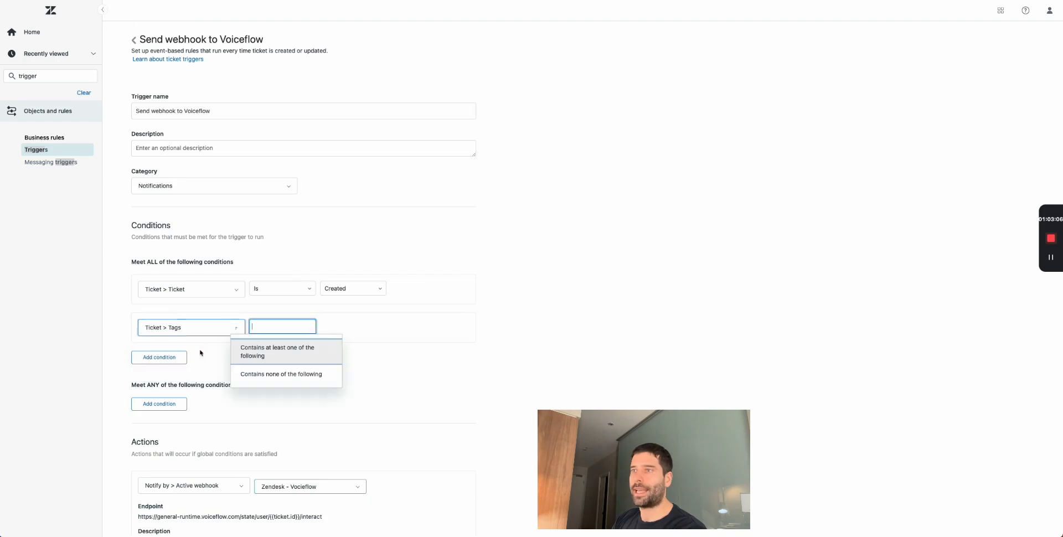
left_click(291, 374)
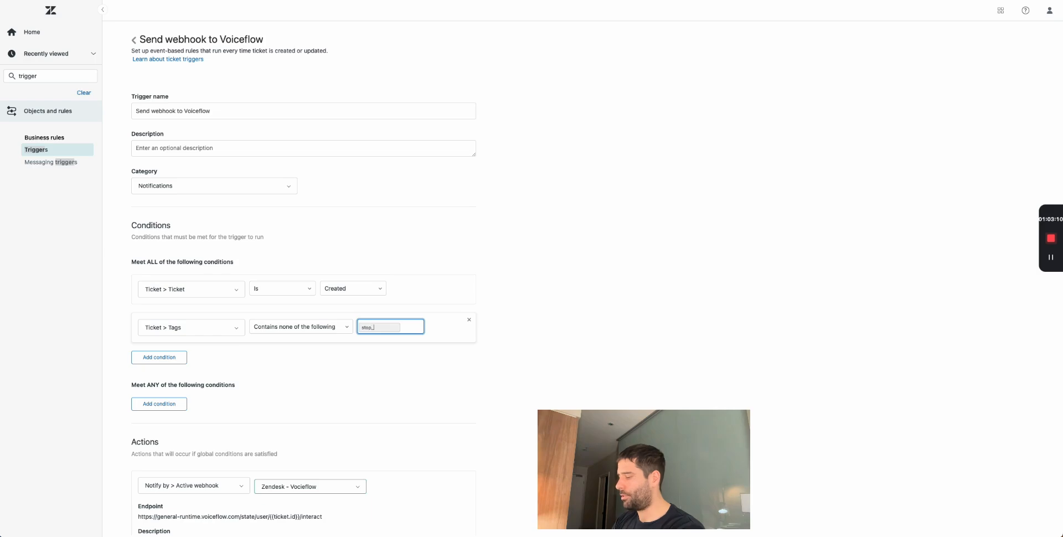
left_click(460, 382)
- Highlight the ALL conditions, Ticket is Created and the stop_flow Tags rule, to point them out
scroll(526, 372, "down", 5)
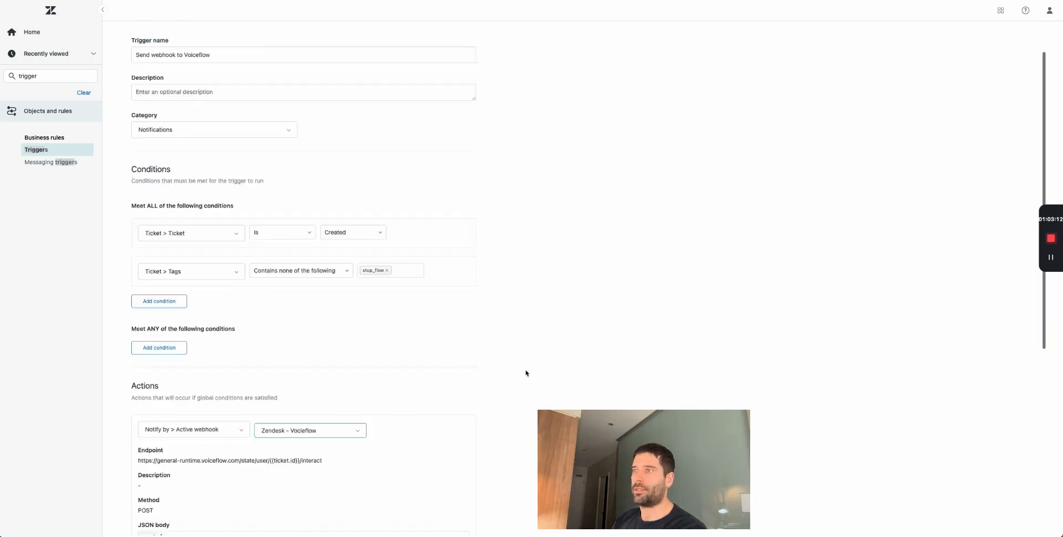
scroll(526, 372, "down", 2)
scroll(526, 371, "up", 5)
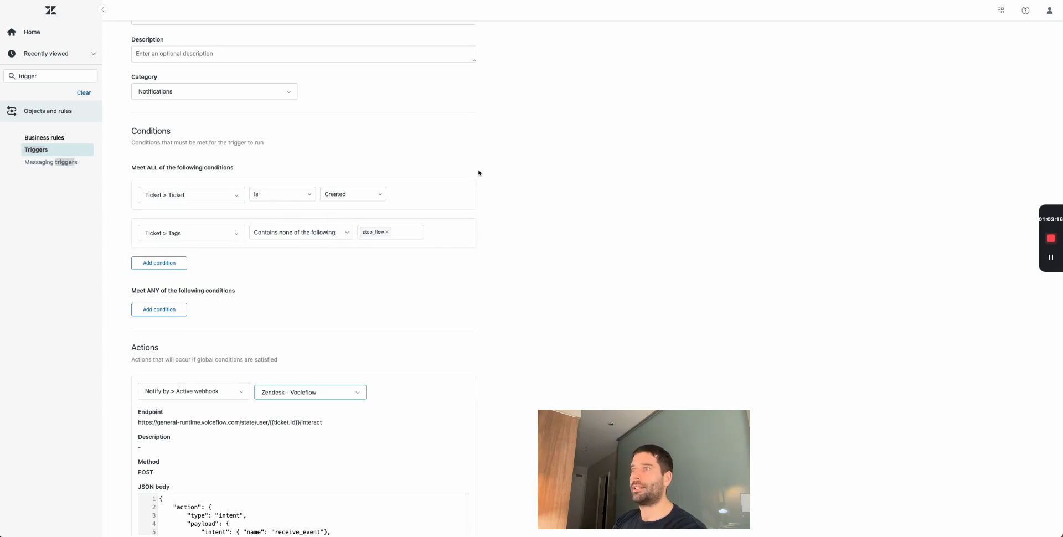
left_click_drag(524, 156, 225, 308)
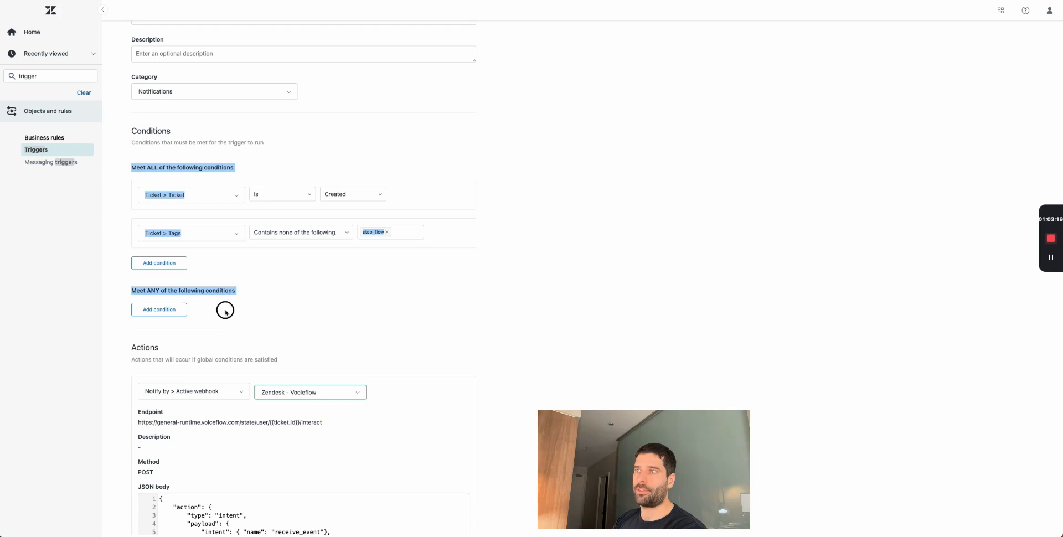
left_click(309, 303)
scroll(308, 304, "down", 1)
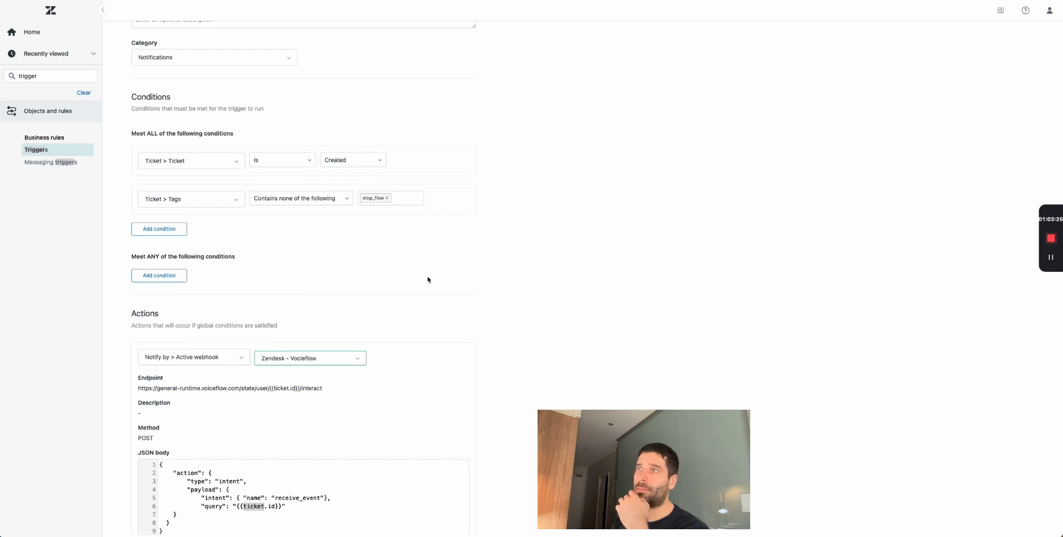
left_click_drag(201, 224, 122, 135)
left_click(120, 133)
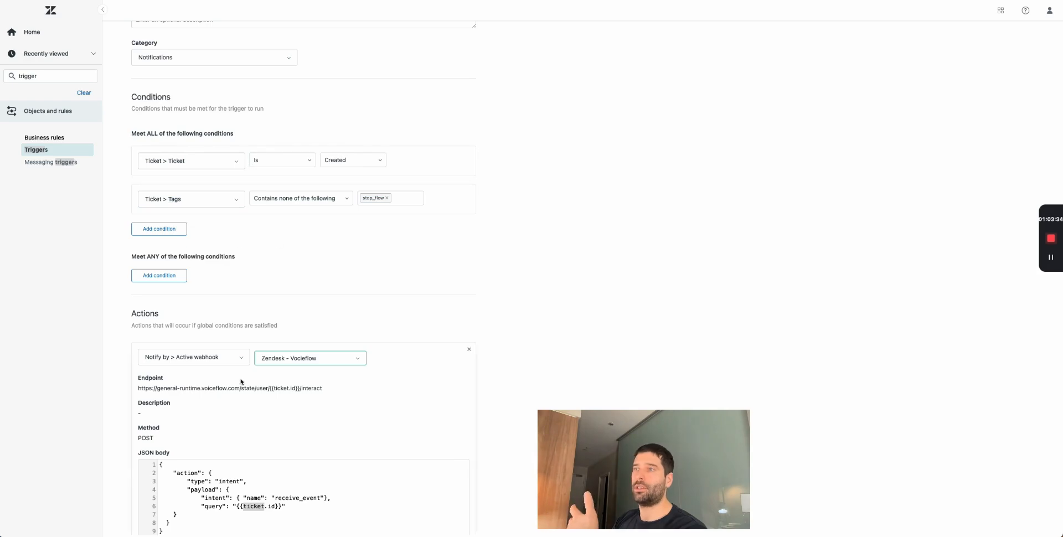
- Review the stop_flow Tags condition, then create the Send webhook to Voiceflow trigger
scroll(241, 382, "down", 2)
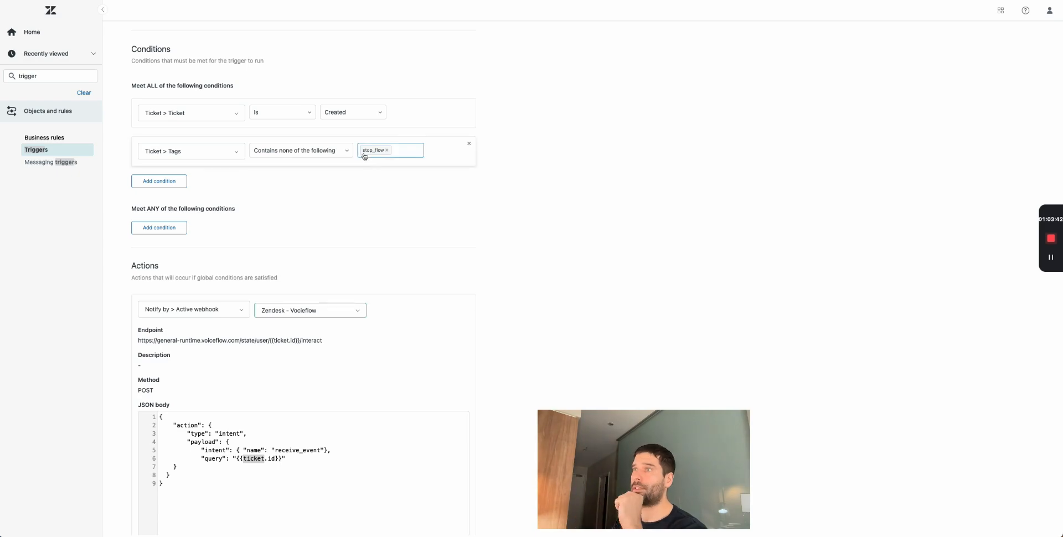
left_click_drag(128, 132, 500, 161)
left_click(492, 166)
scroll(366, 232, "down", 5)
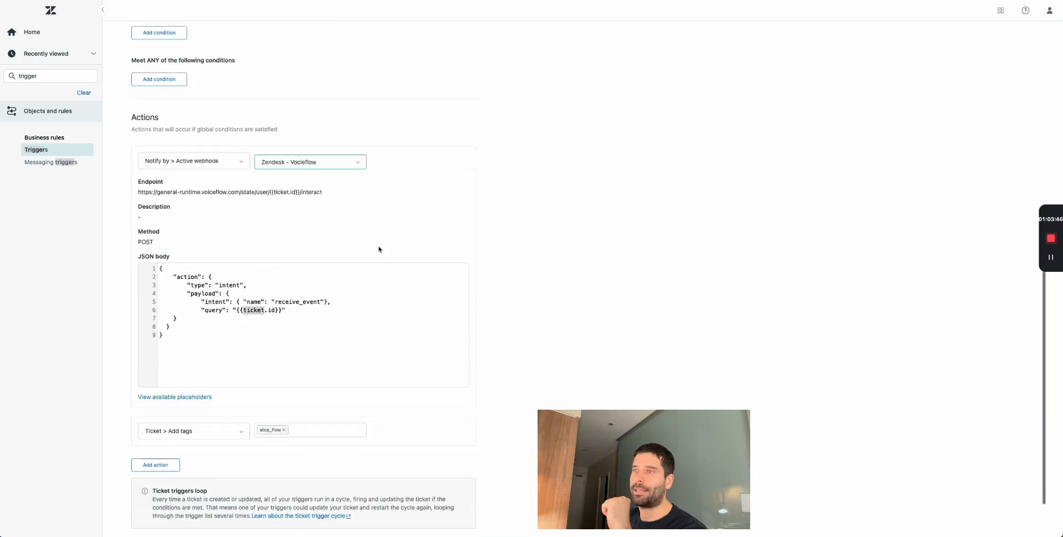
scroll(343, 407, "up", 10)
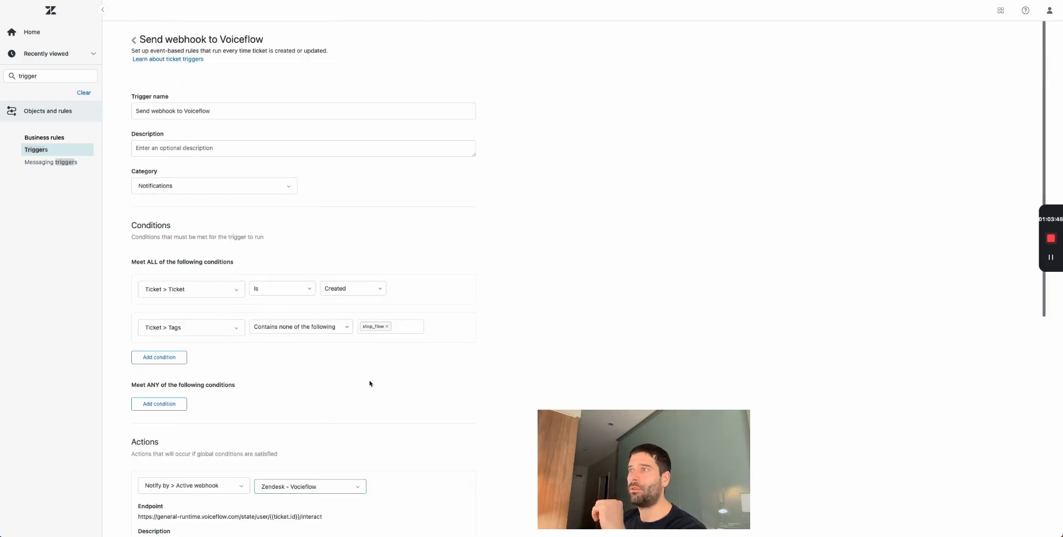
left_click_drag(541, 344, 62, 261)
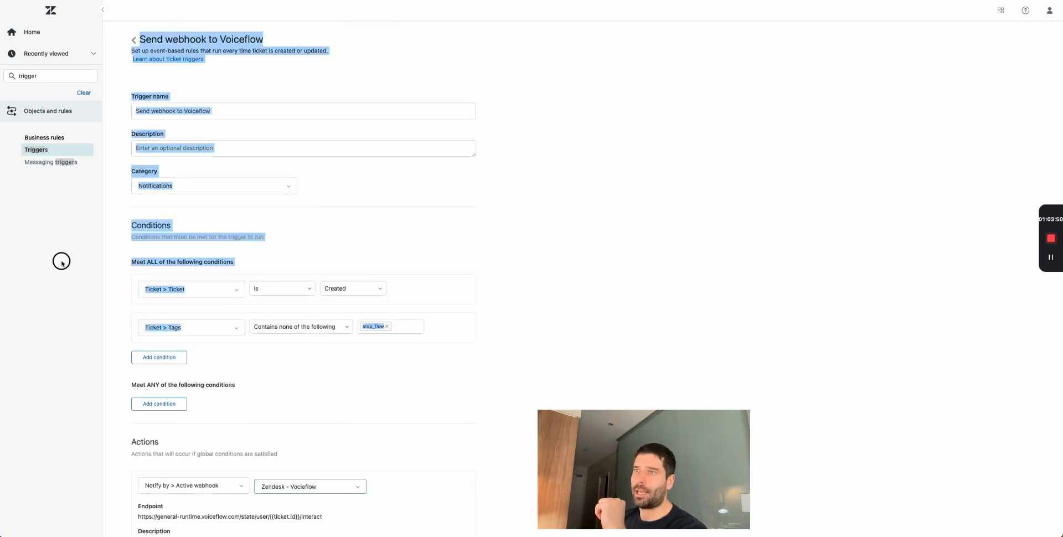
left_click(131, 267)
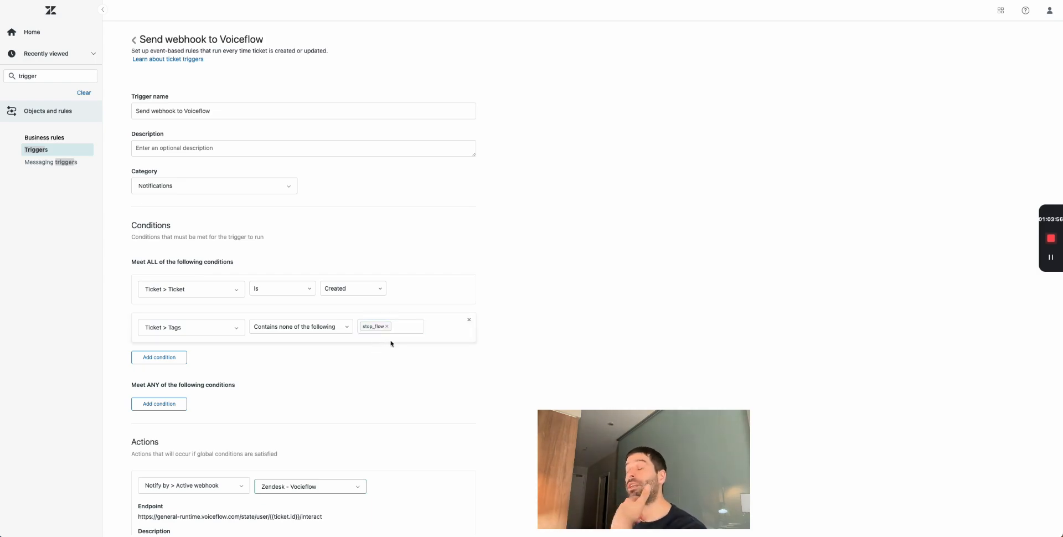
scroll(391, 343, "down", 7)
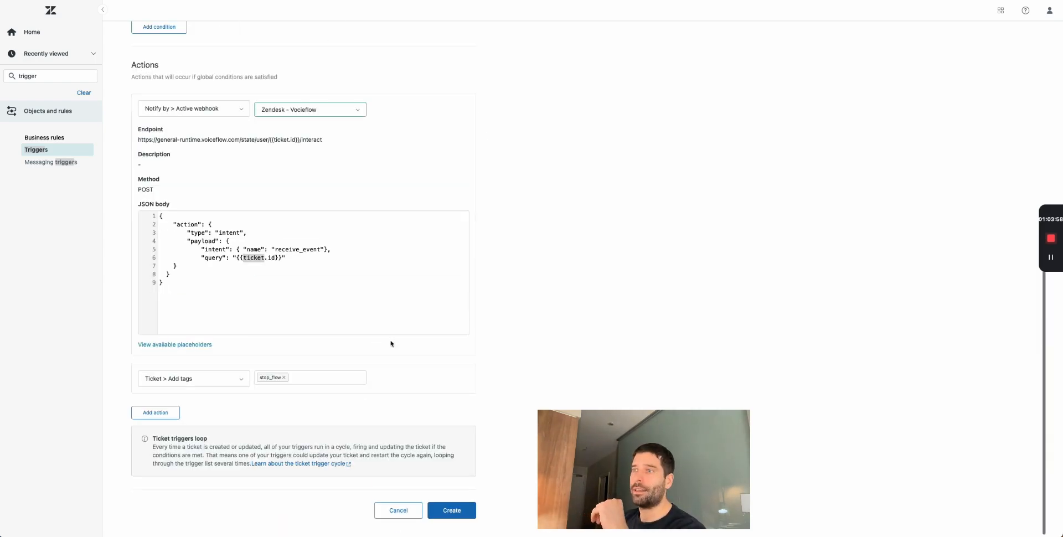
left_click(455, 510)
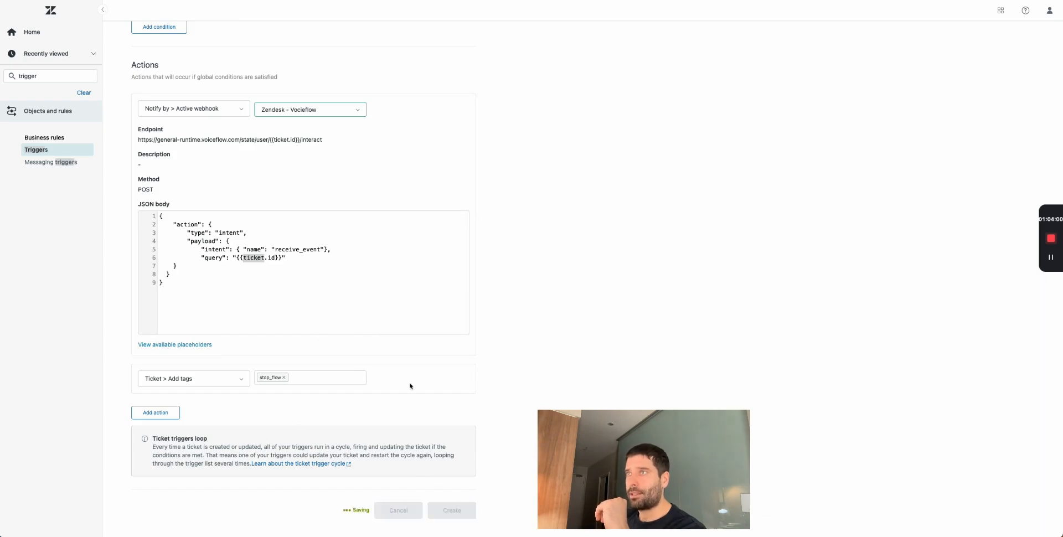
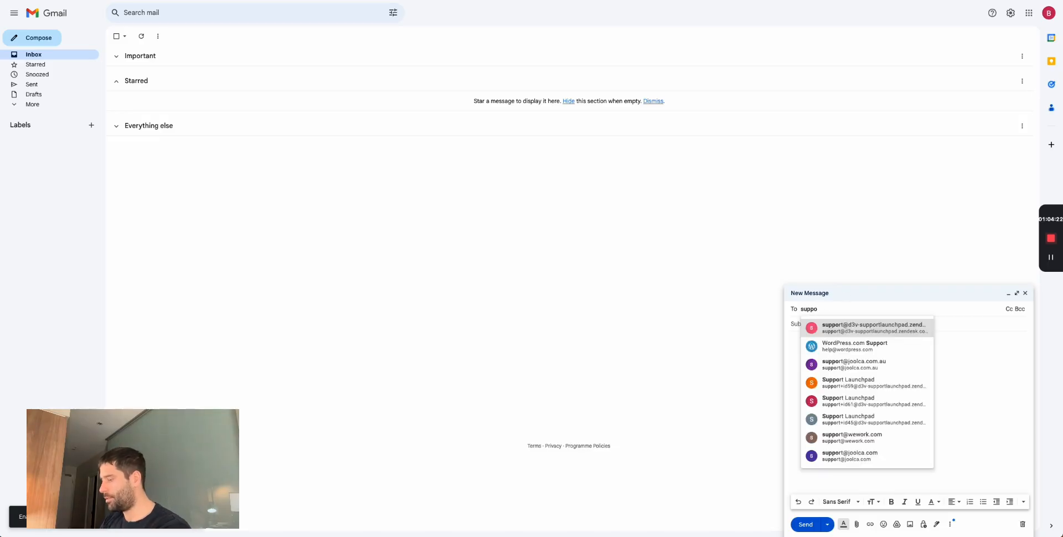
- Email the Zendesk support address a 'General question' test asking 'What time do you open?'
left_click(838, 333)
left_click(826, 326)
type("General question")
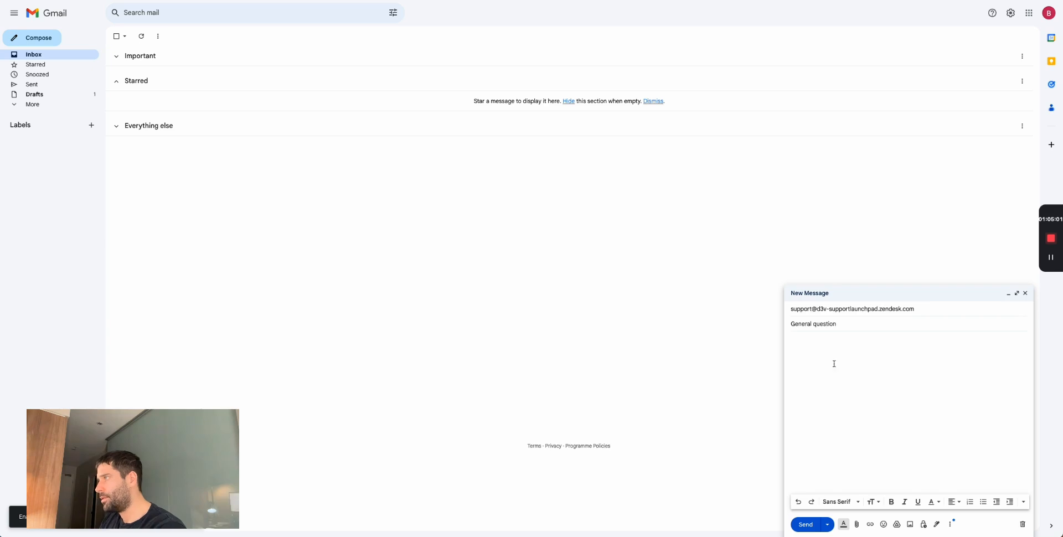
left_click(834, 364)
type("Hi guys,")
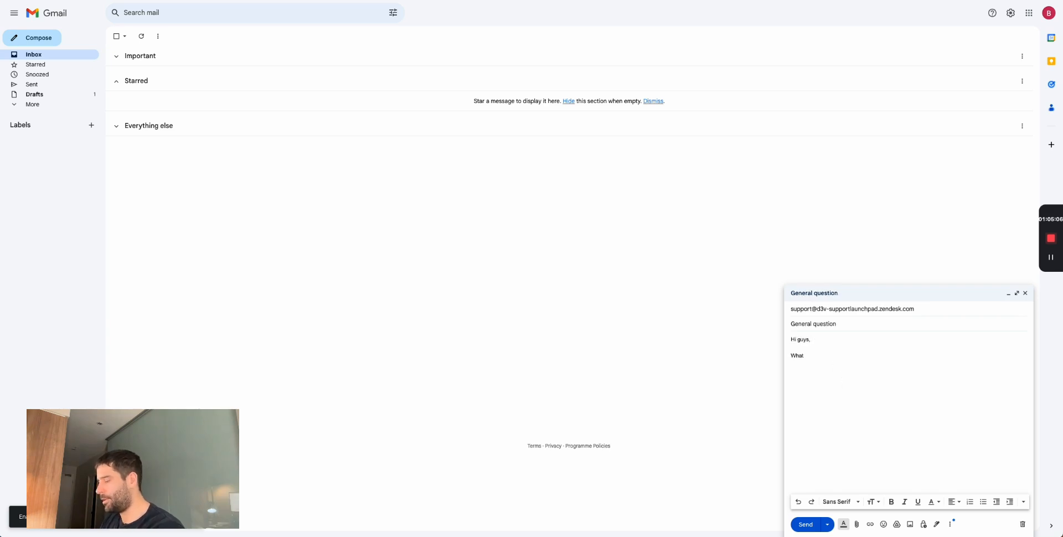
type("n?")
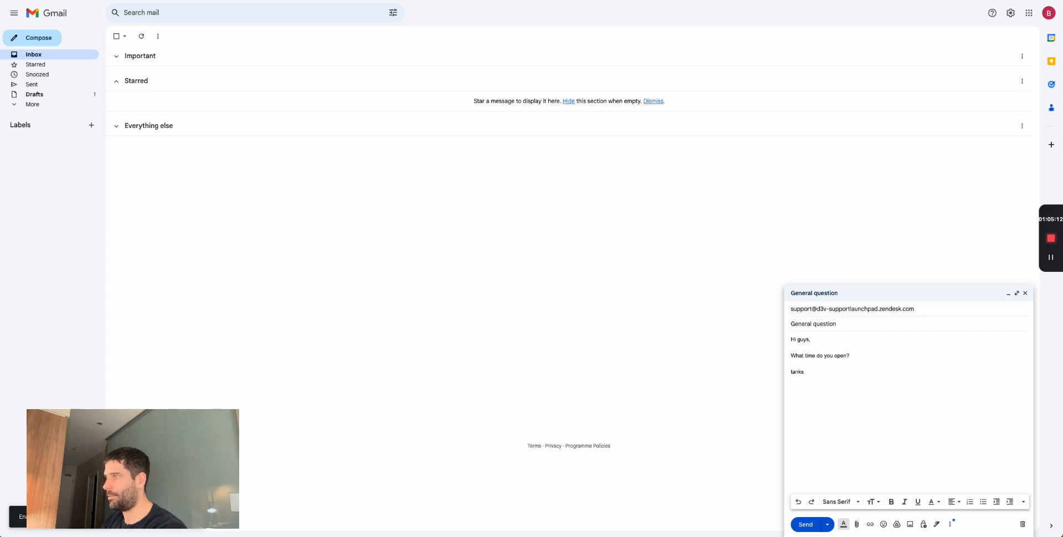
left_click(808, 522)
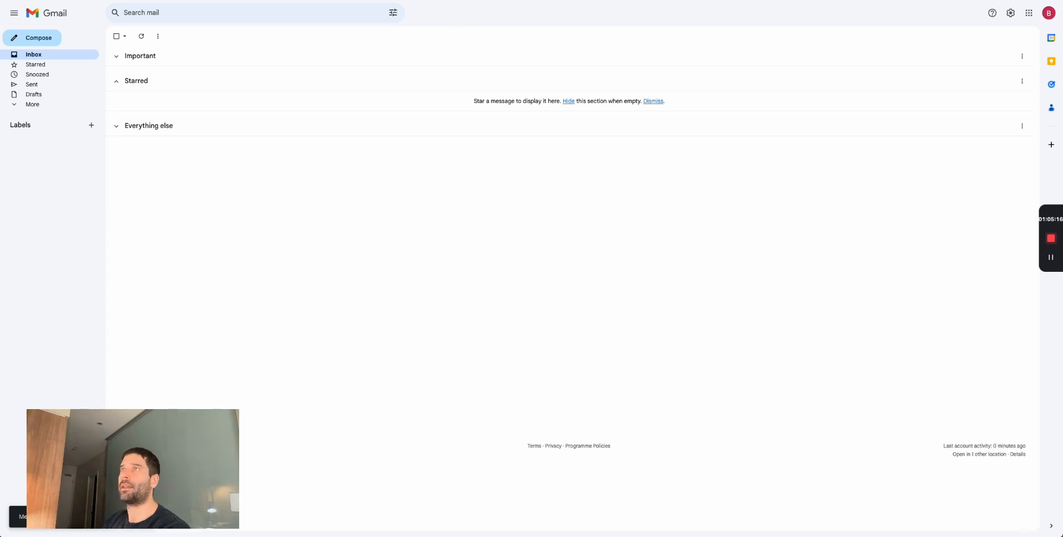
left_click(205, 0)
- Refresh unsolved tickets and open ticket #83 to check its general_question, stop_flow, vf_sent and voiceflow_responded tags
left_click(11, 53)
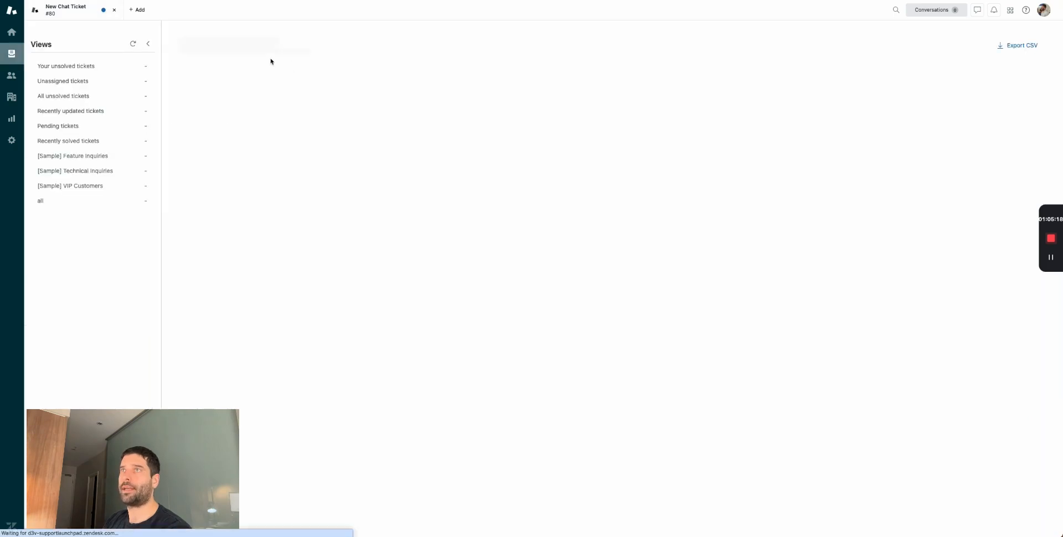
left_click(134, 44)
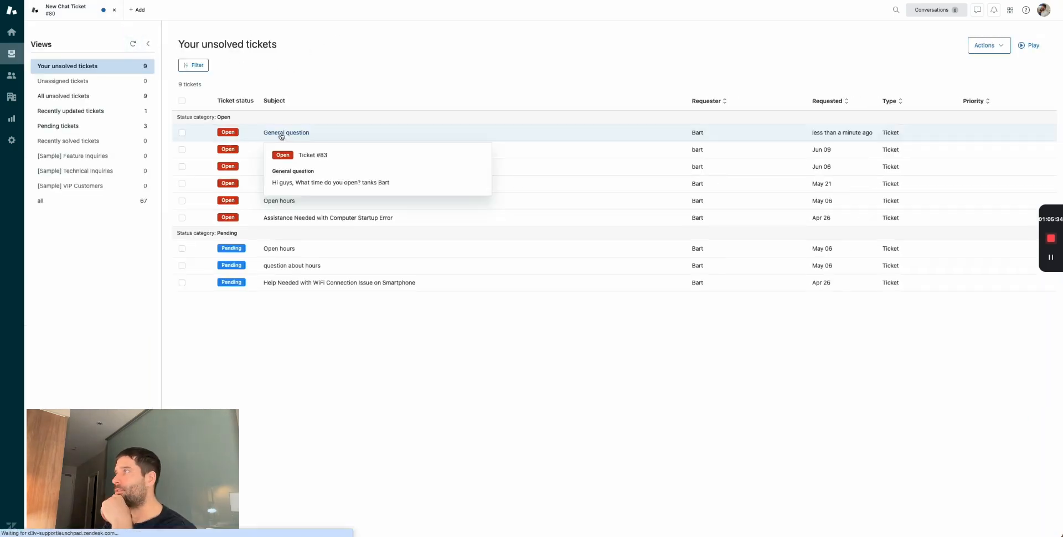
left_click(277, 132)
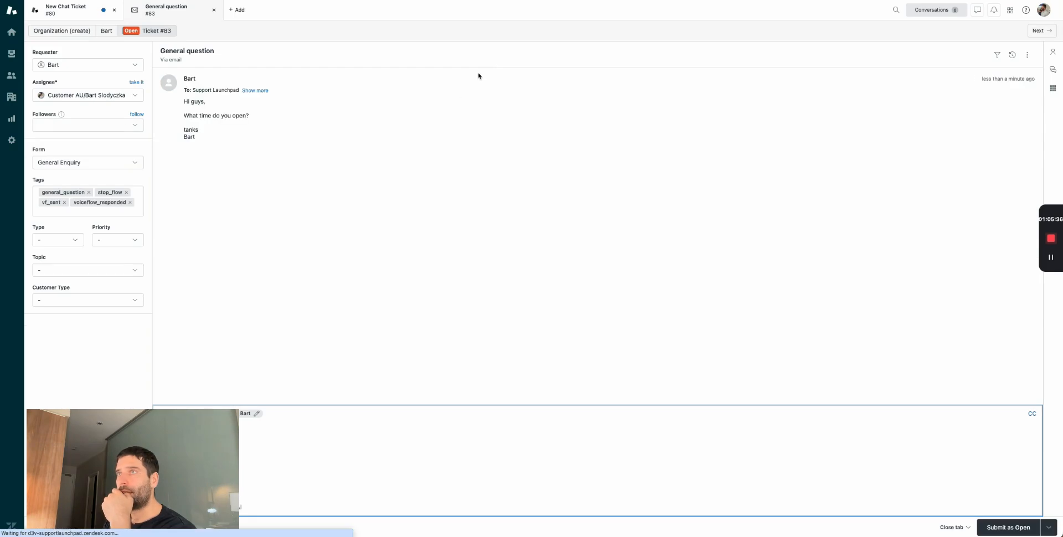
left_click(127, 212)
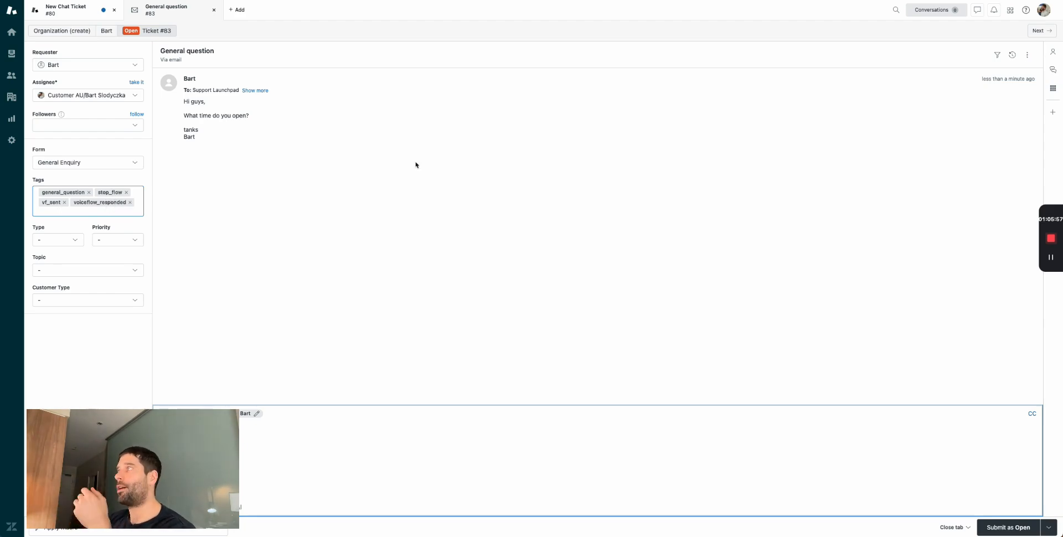
left_click(1012, 55)
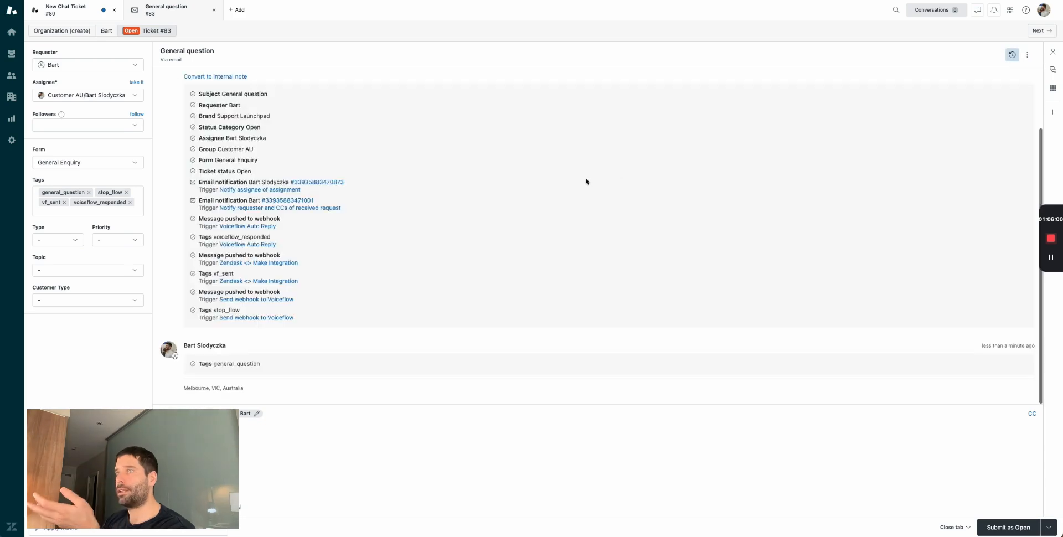
- Highlight the general_question tag in ticket #83's event log and in Voiceflow's PUT request body
double_click(235, 363)
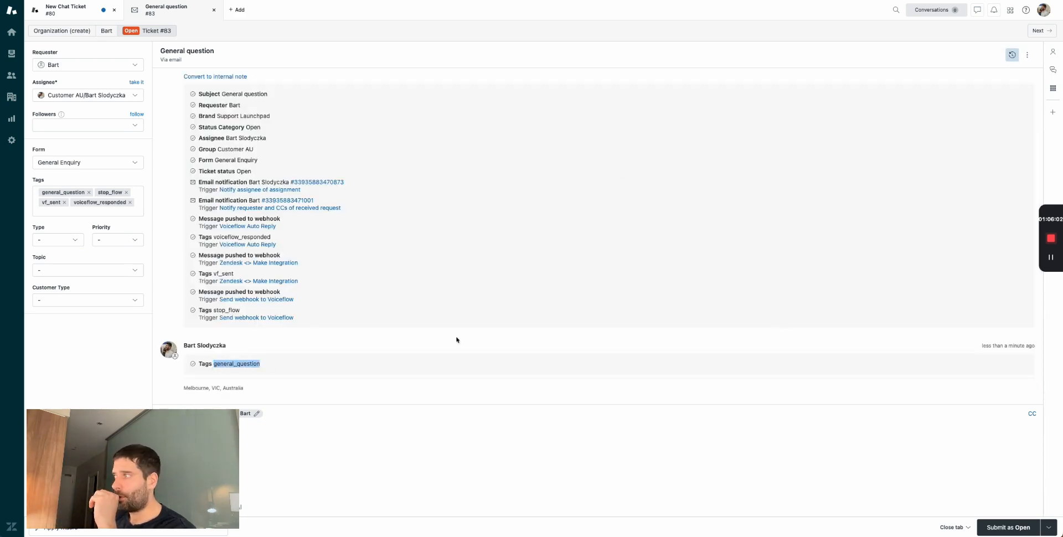
double_click(247, 363)
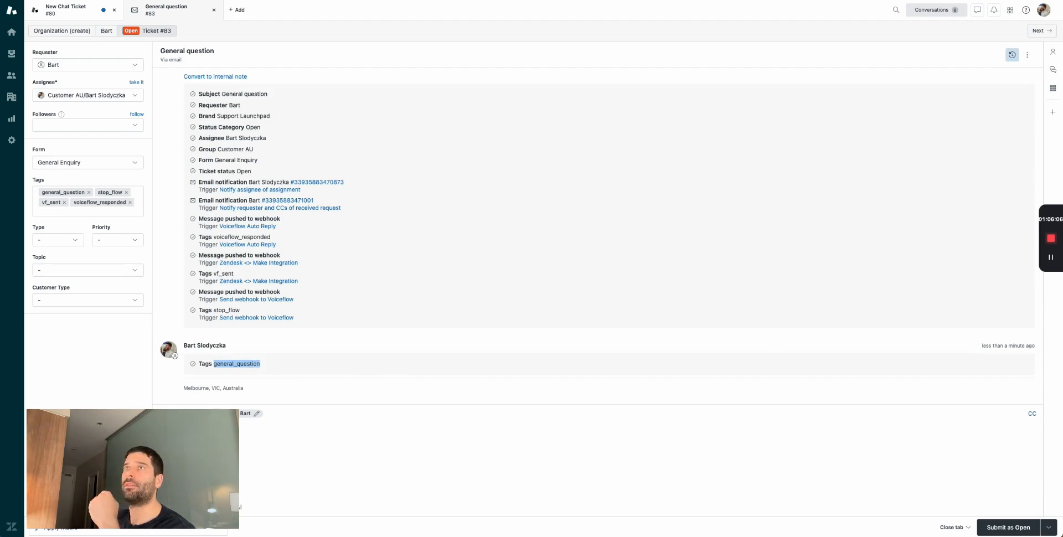
key("super+Tab")
left_click(860, 183)
double_click(992, 338)
- Close the request settings, zoom out and select the full intentClassify block chain
left_click(717, 371)
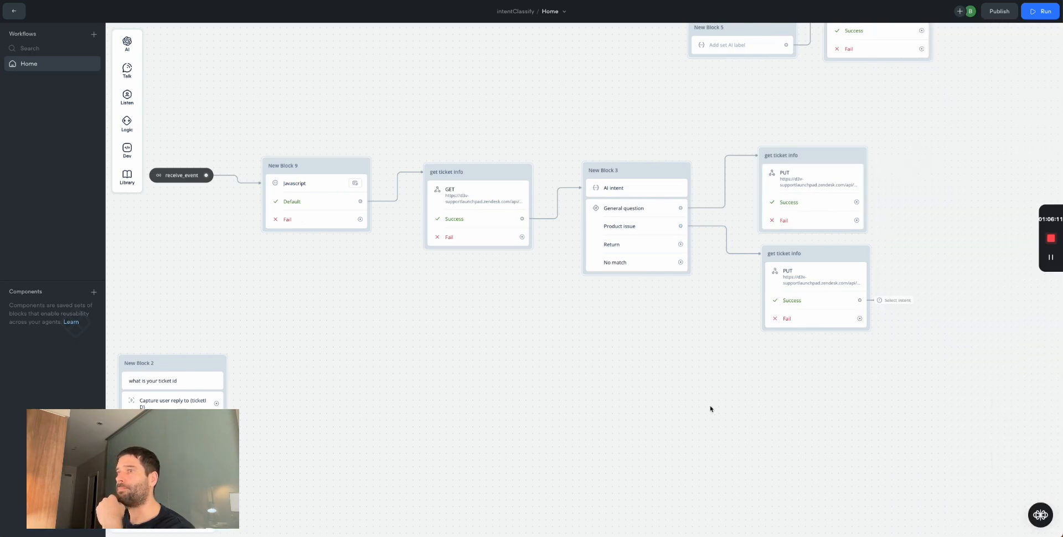
scroll(710, 407, "down", 4)
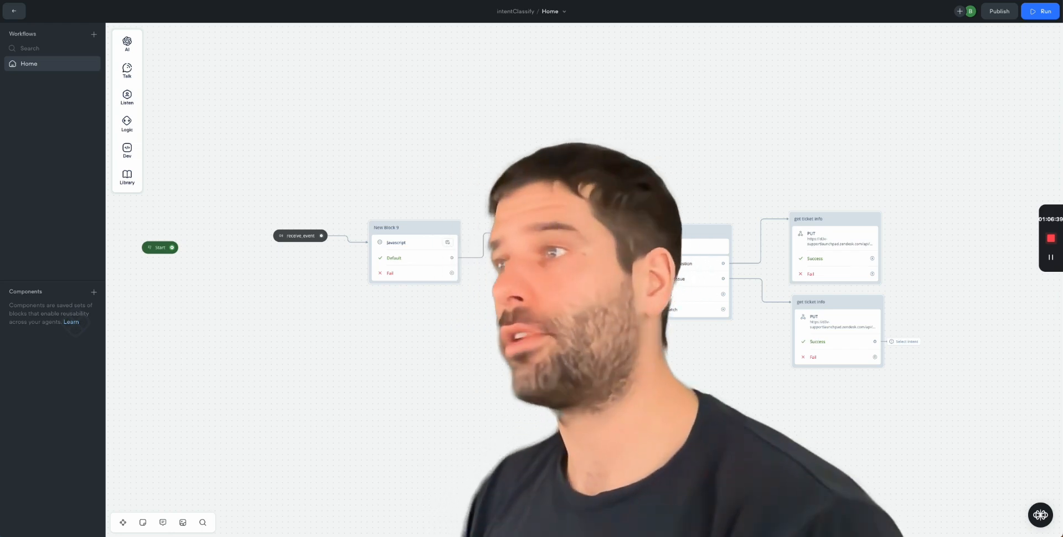
left_click_drag(882, 402, 249, 168)
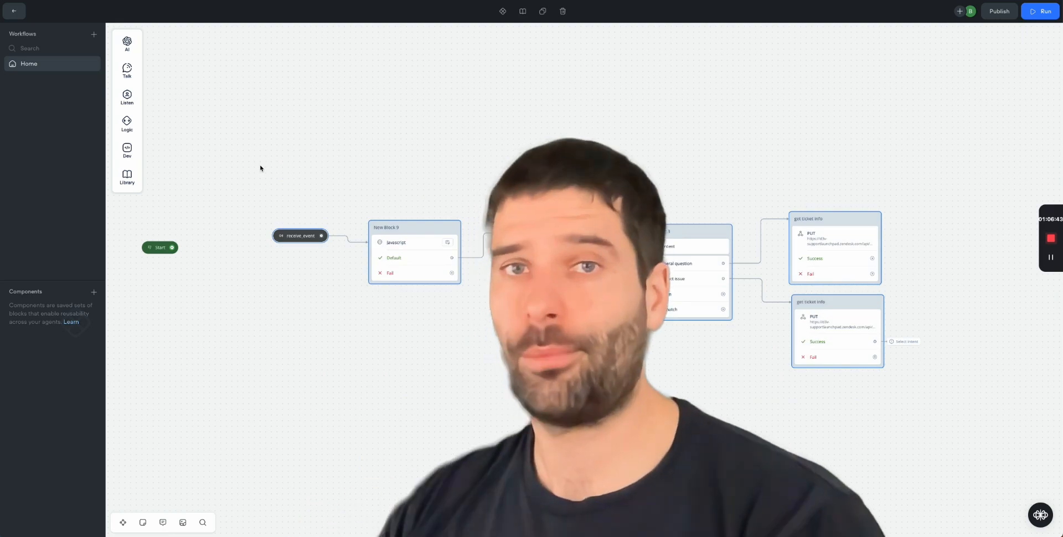